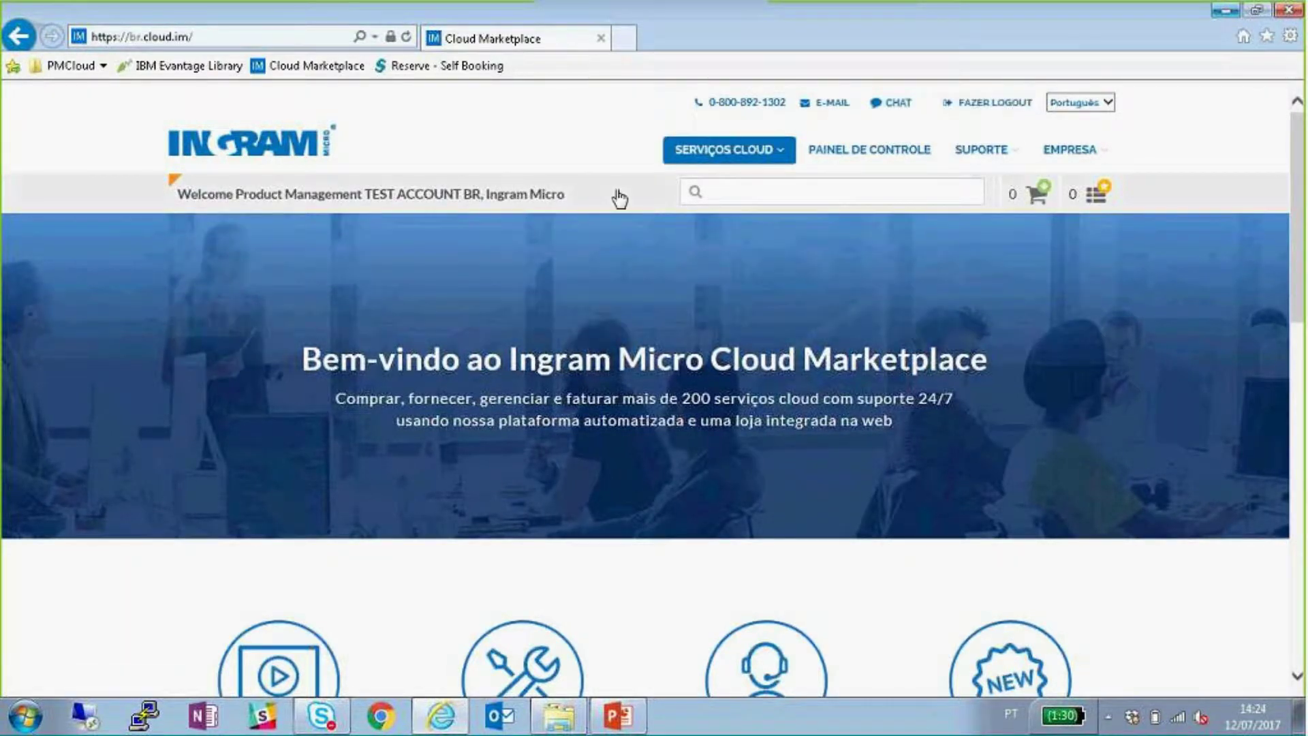
- Select the welcome greeting, then reveal the Infrastructure products: Acronis, IBM - Softlayer and Microsoft - Azure
left_click_drag(481, 201, 364, 194)
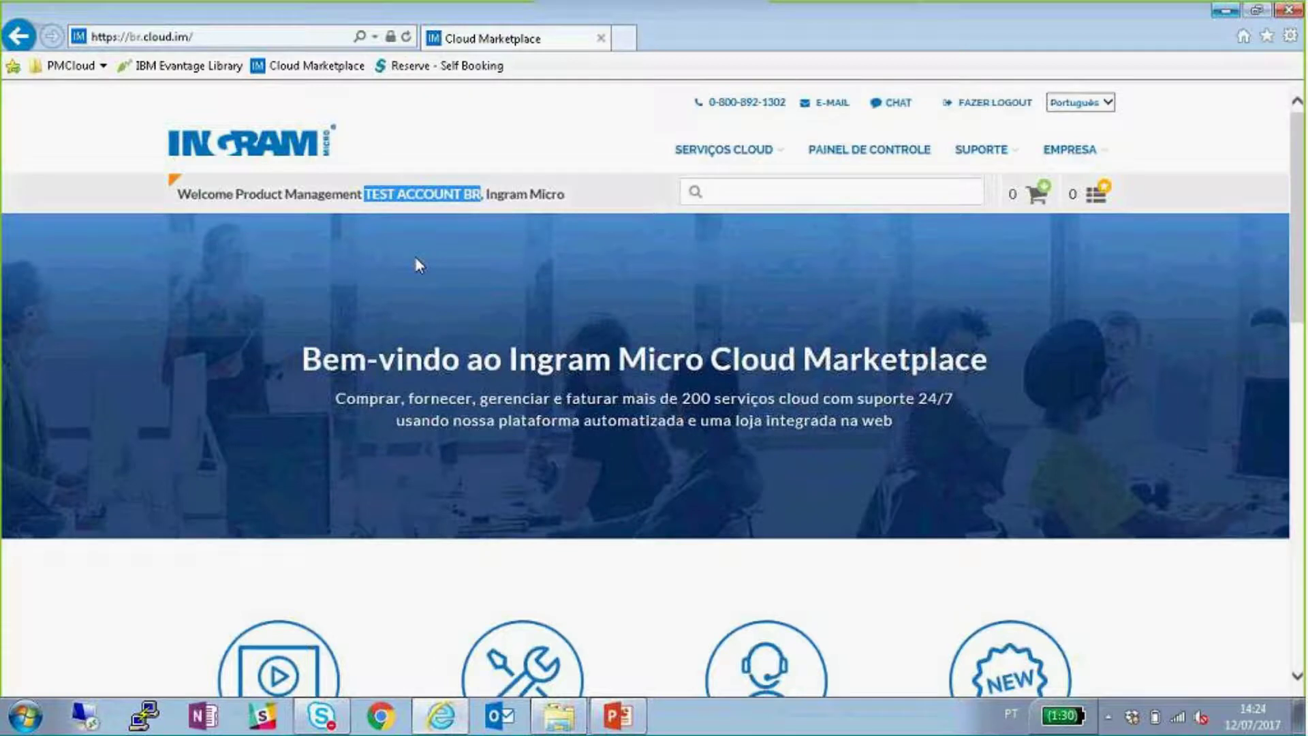
left_click_drag(235, 194, 476, 200)
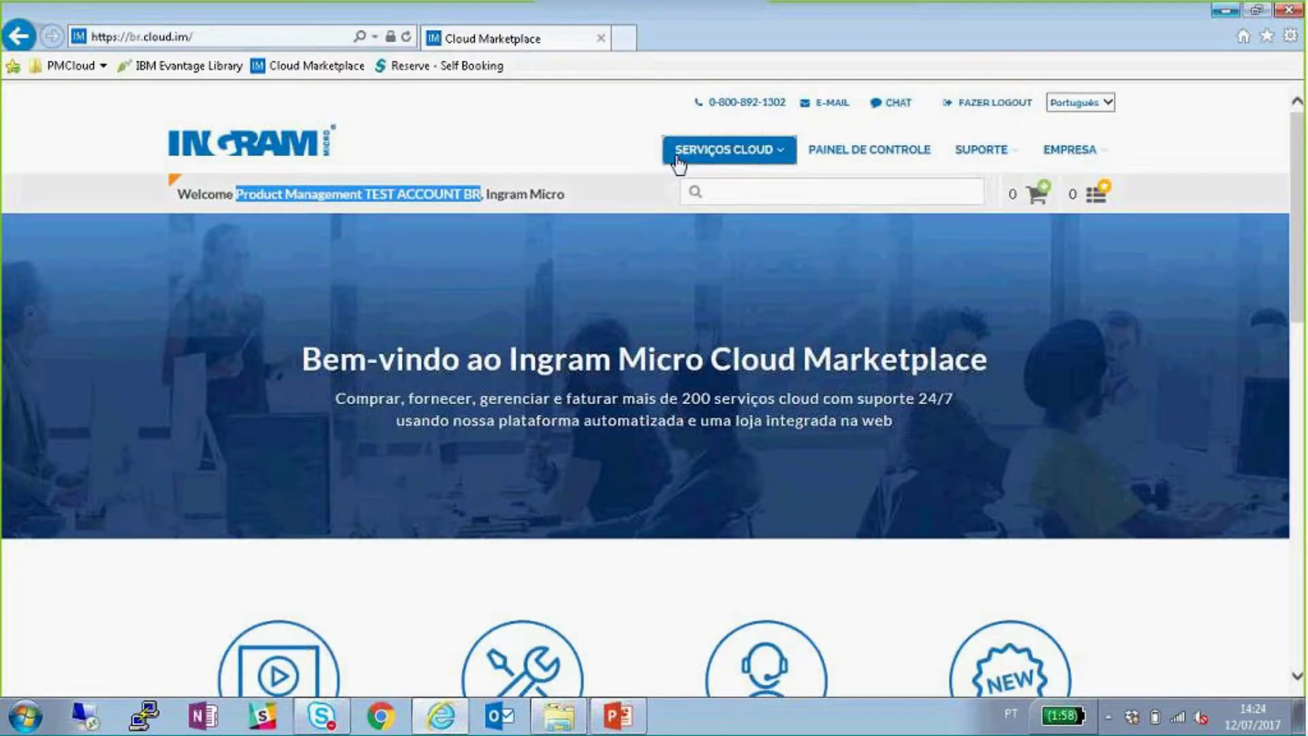
mouse_move(678, 158)
mouse_move(350, 330)
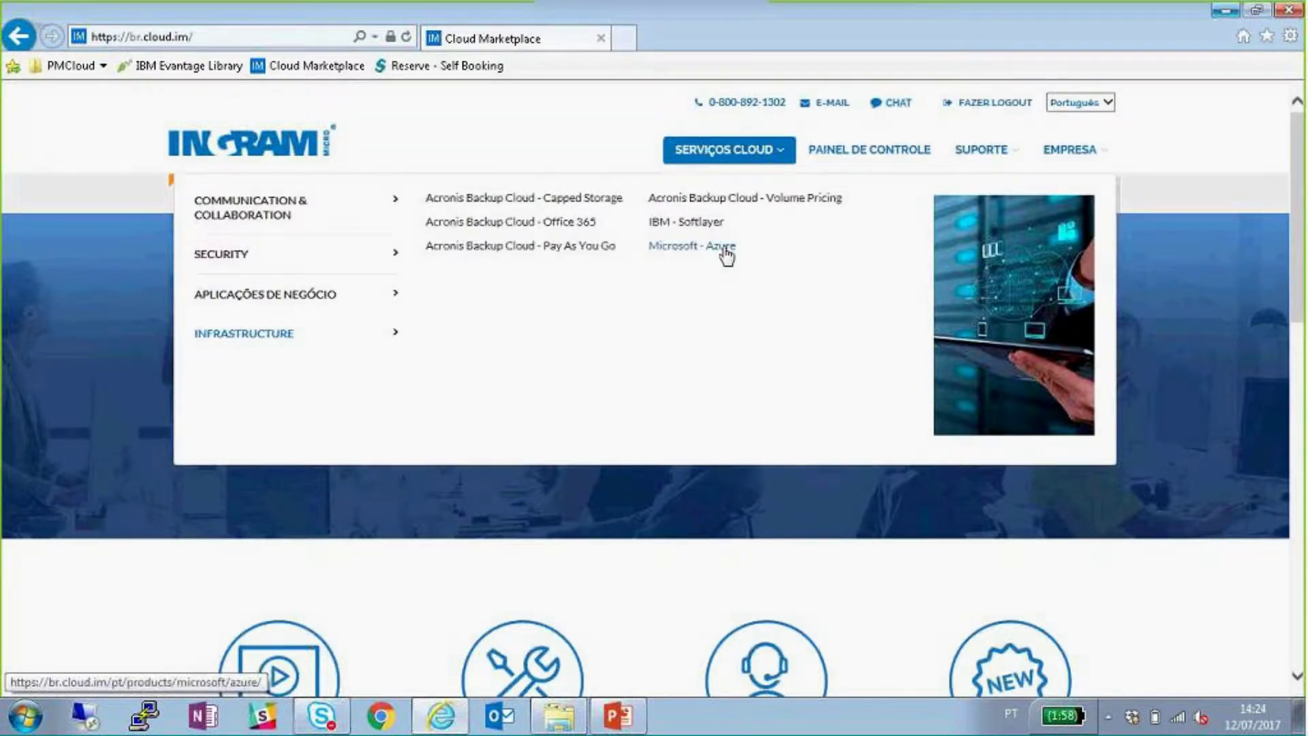
- Open the IBM Softlayer page, browse its offerings and return to Virtual Servers
left_click(690, 232)
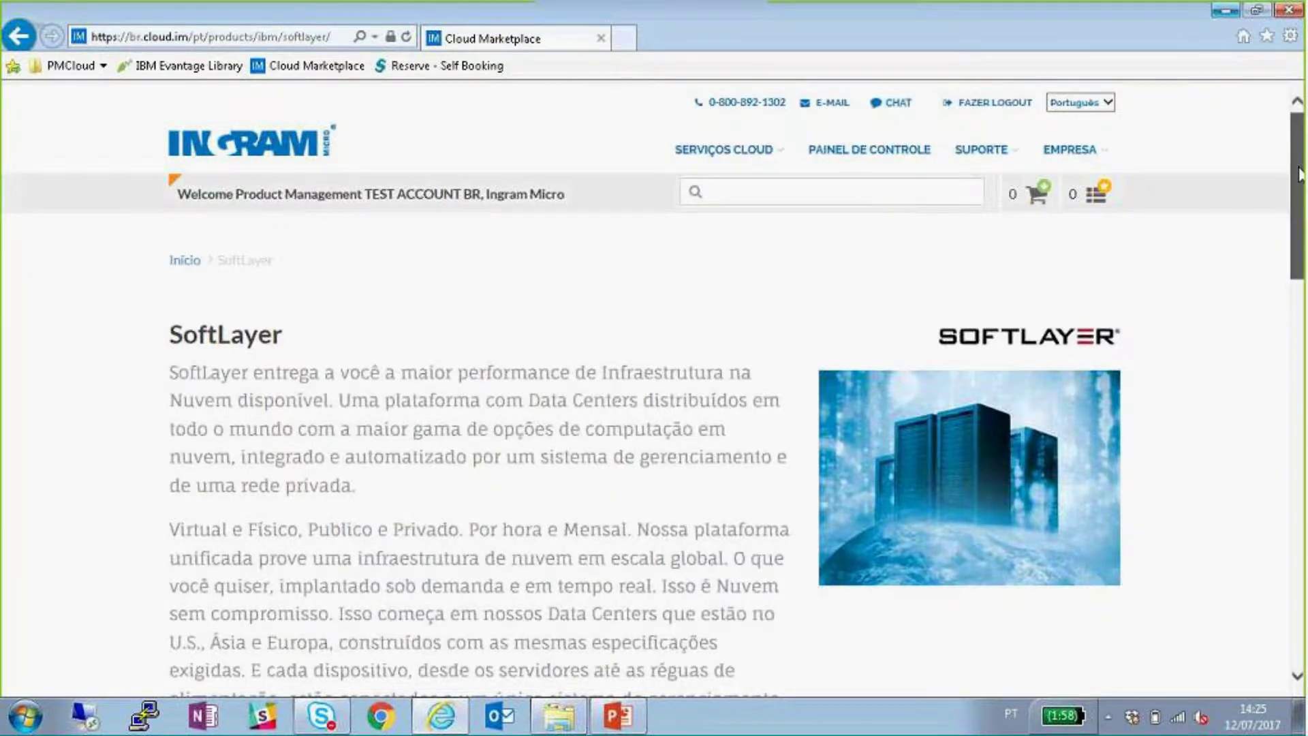
scroll(1299, 173, "down", 2)
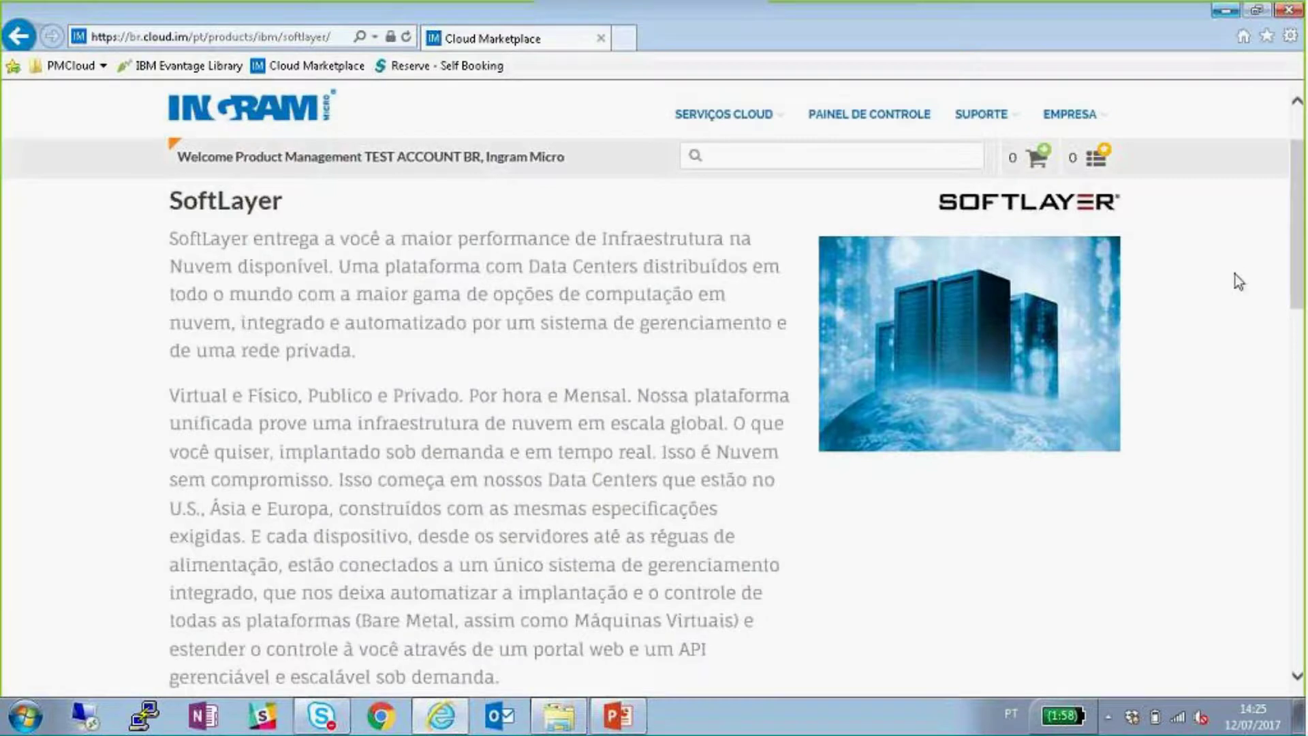
left_click_drag(1299, 220, 1265, 358)
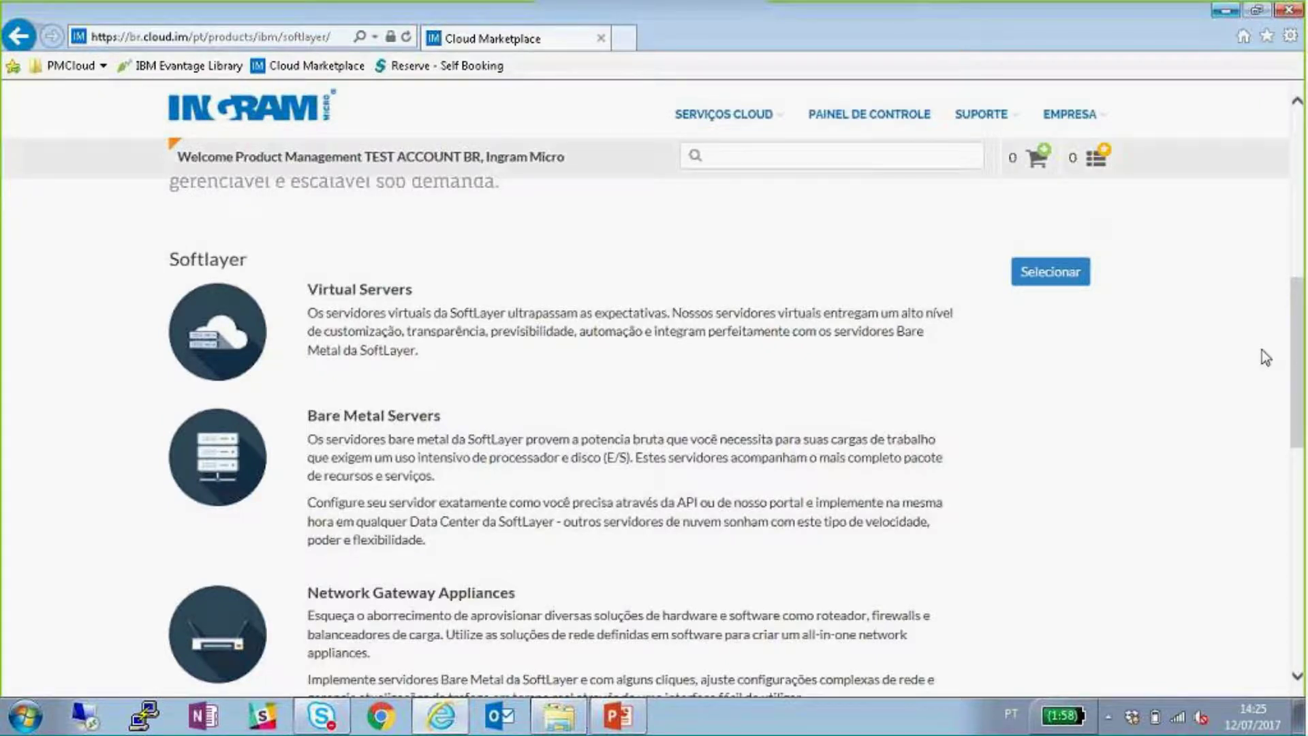
left_click_drag(1301, 340, 1293, 407)
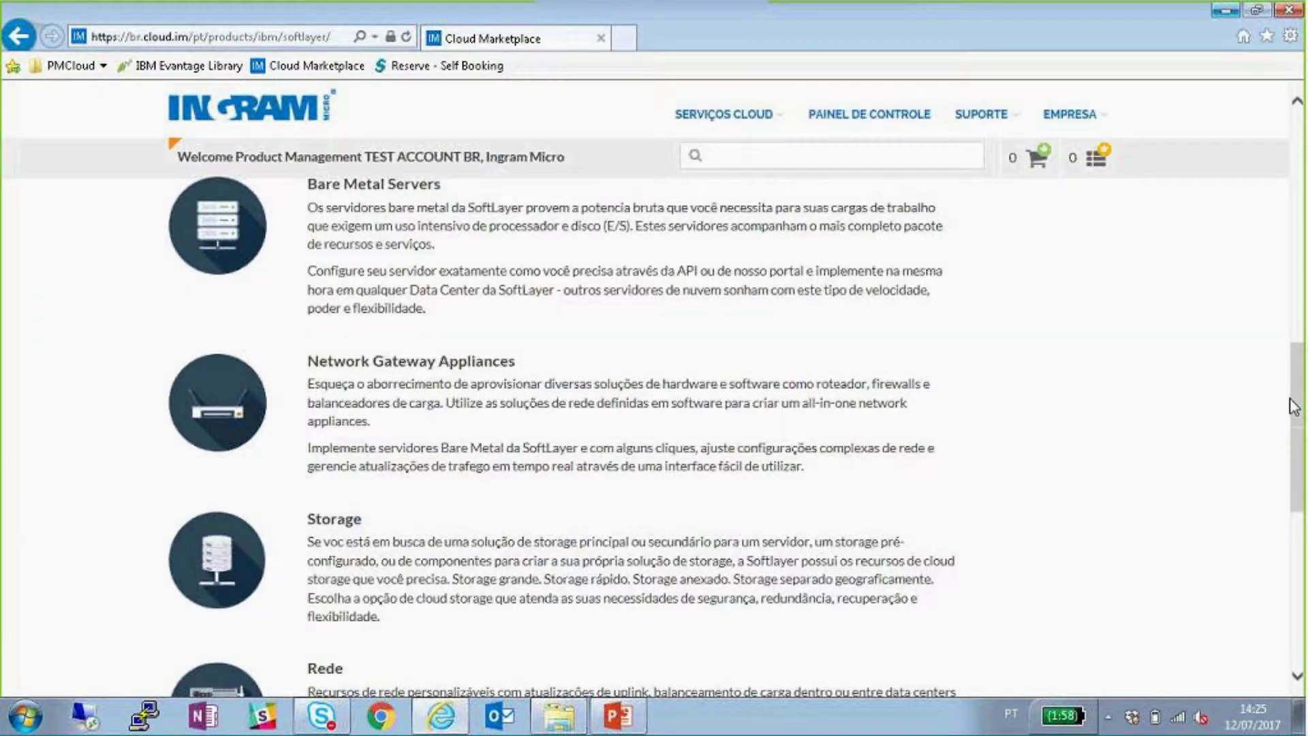
scroll(1162, 438, "down", 5)
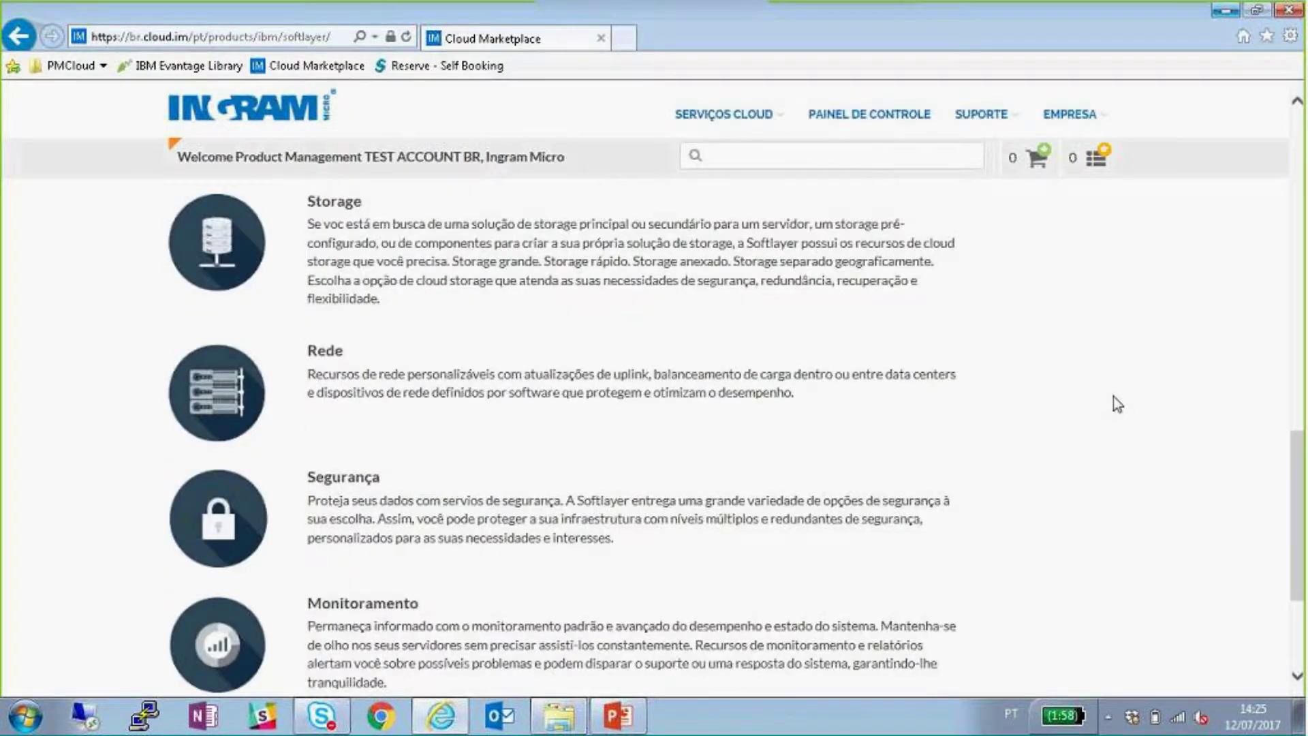
scroll(1298, 497, "down", 1)
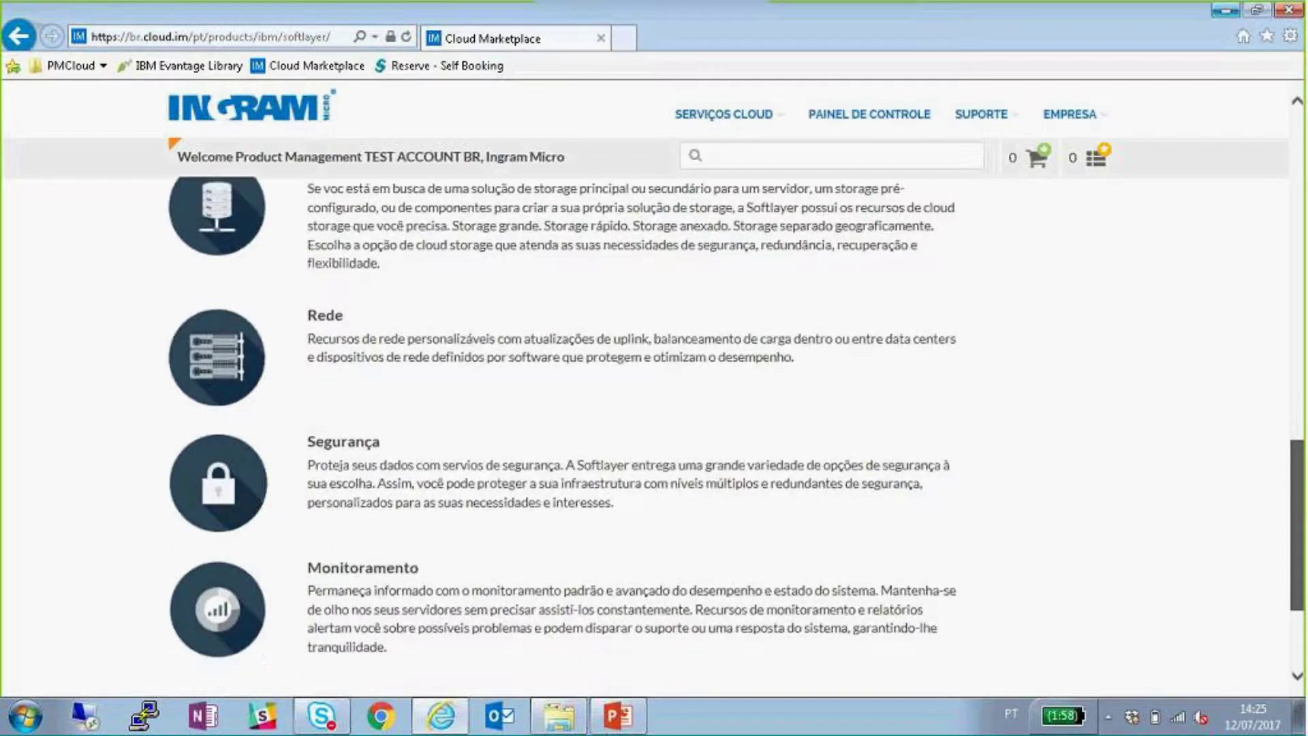
left_click_drag(1297, 495, 1299, 497)
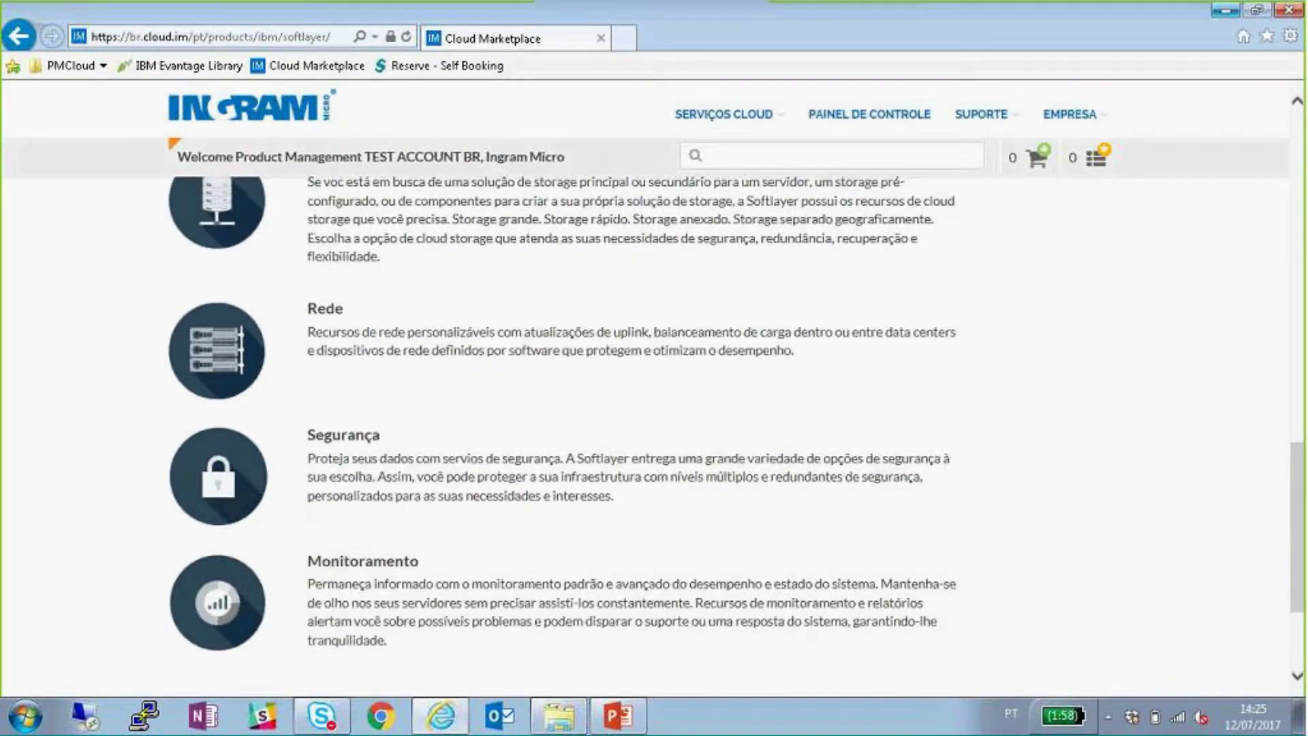
left_click_drag(1299, 565, 1257, 393)
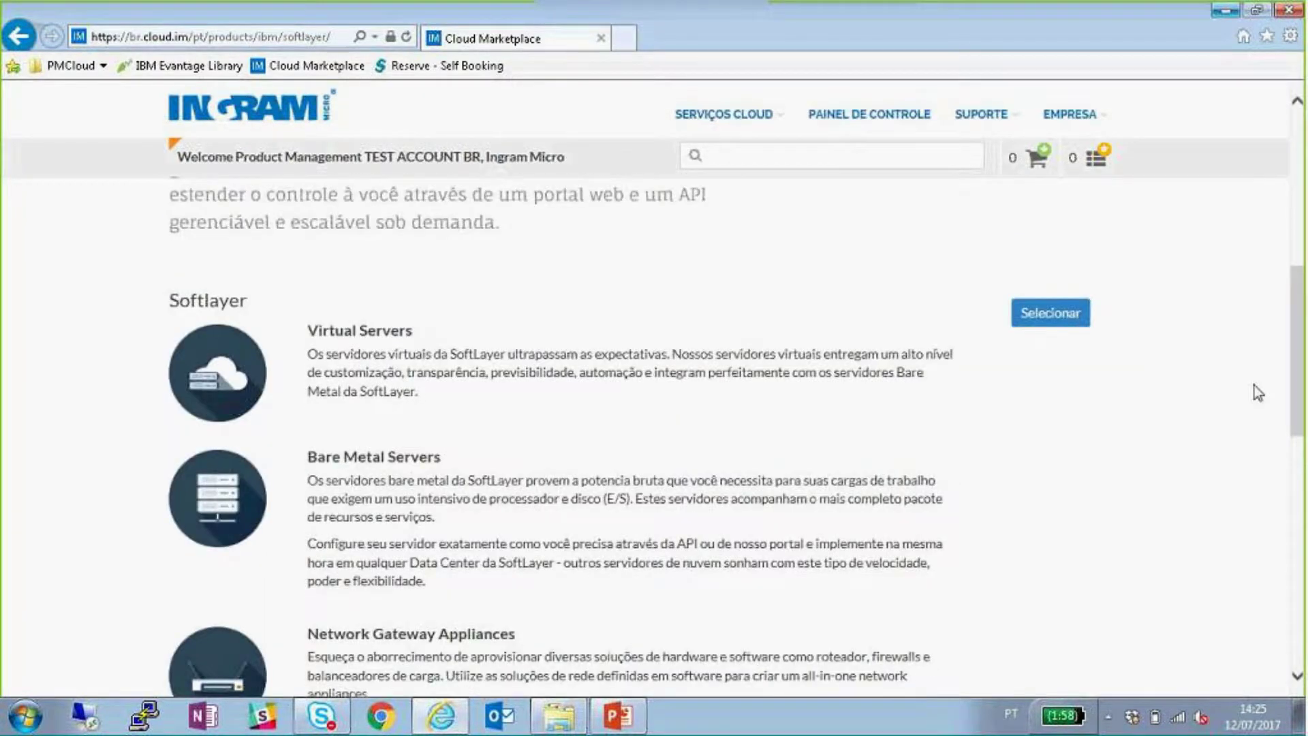
scroll(1226, 423, "up", 1)
- Start a Virtual Servers build and list the server types, including Dual E5-2600 and POWER8
left_click(1063, 412)
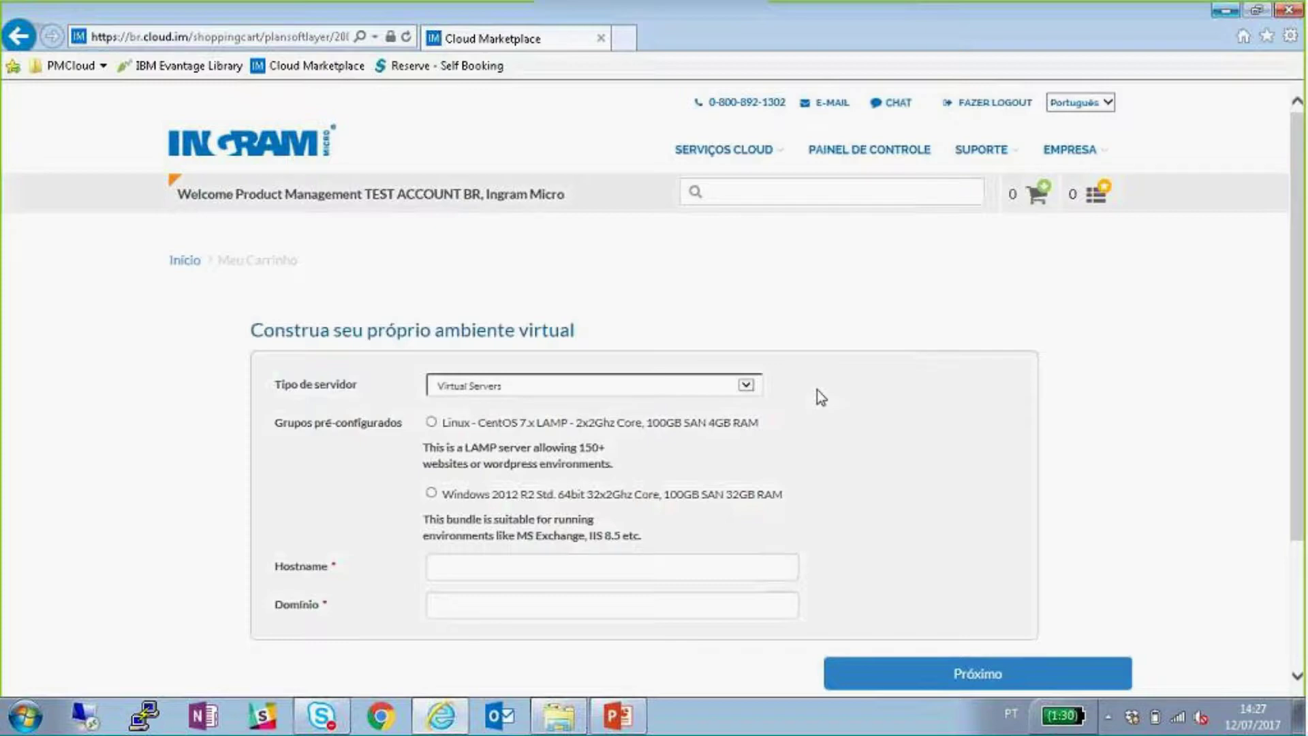
left_click(745, 386)
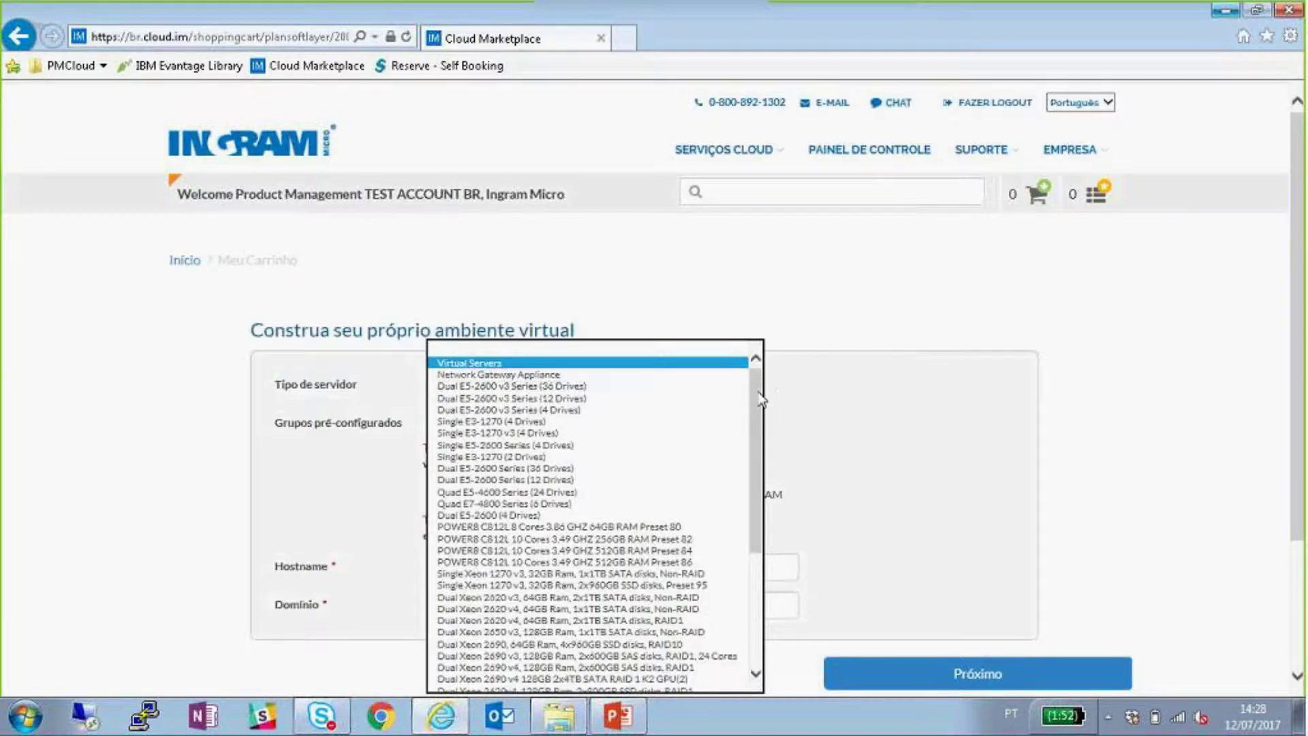
scroll(637, 388, "down", 1)
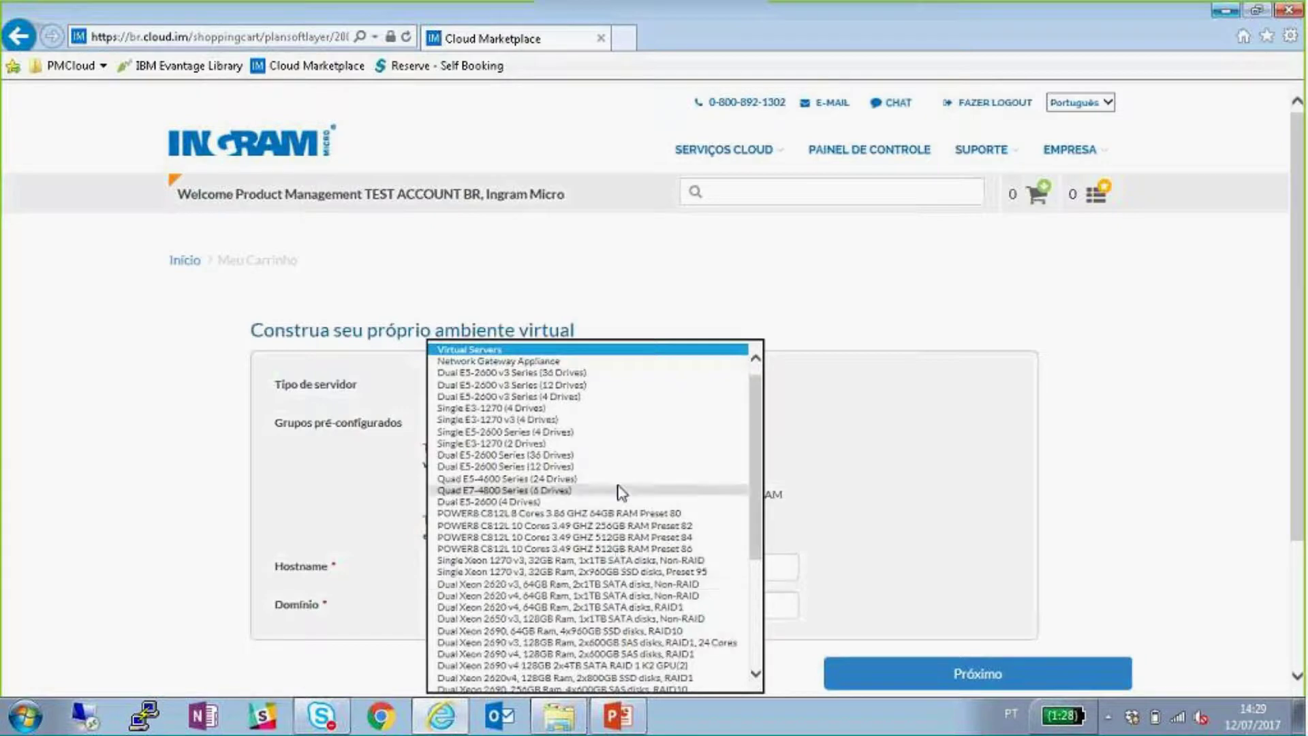
scroll(618, 490, "down", 2)
- Pick Virtual Servers from the top of the Tipo de servidor list
scroll(642, 476, "down", 4)
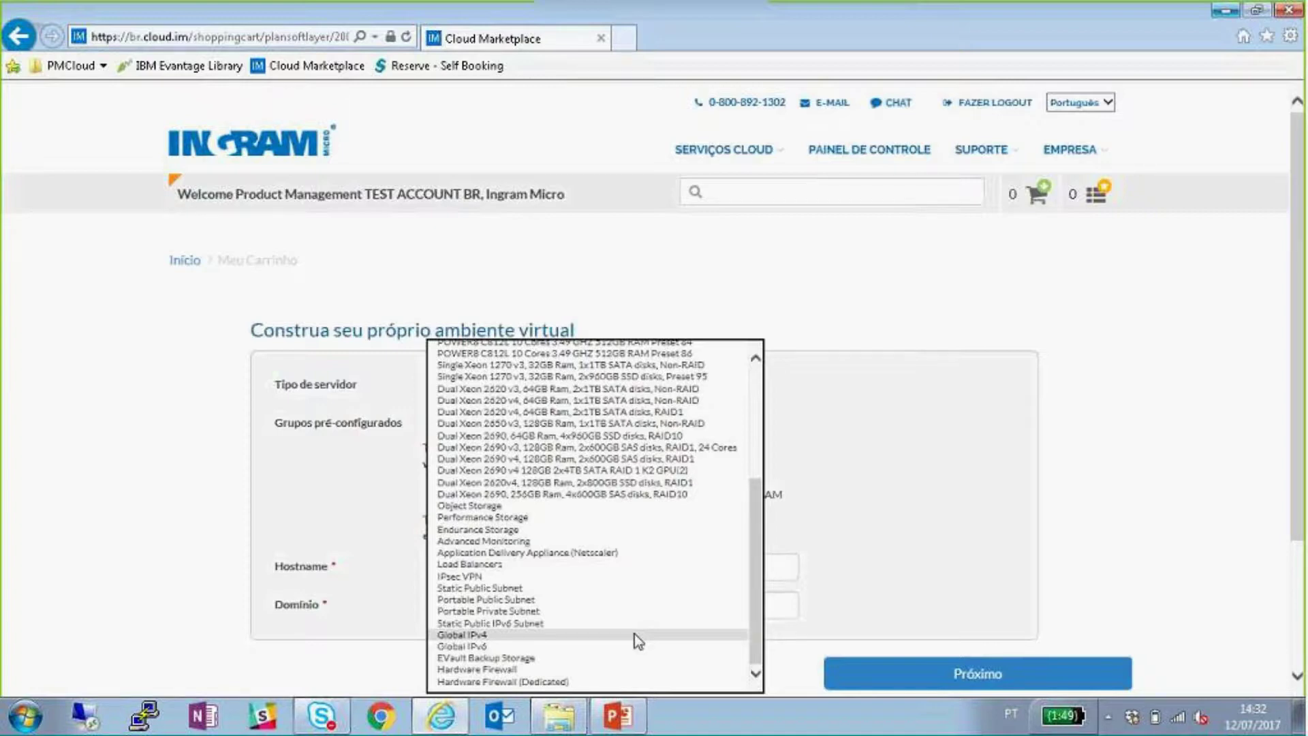
scroll(636, 619, "up", 6)
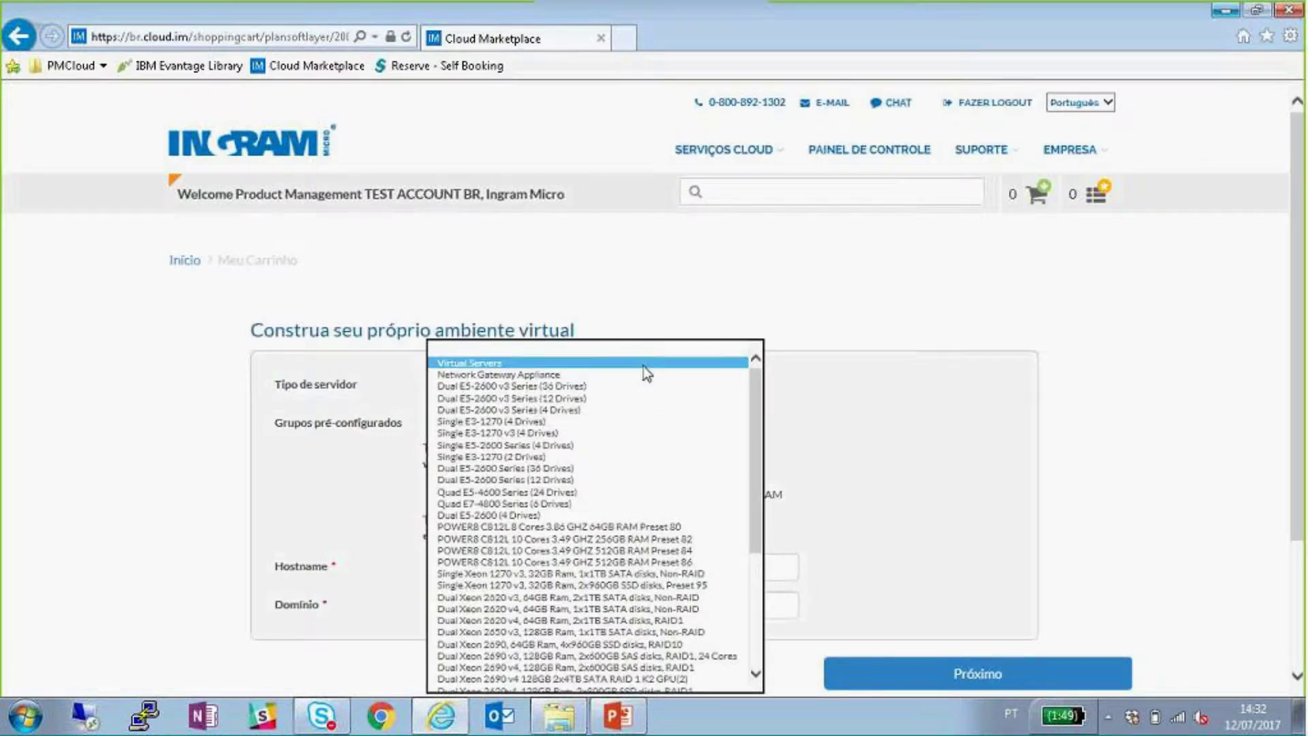
left_click(617, 365)
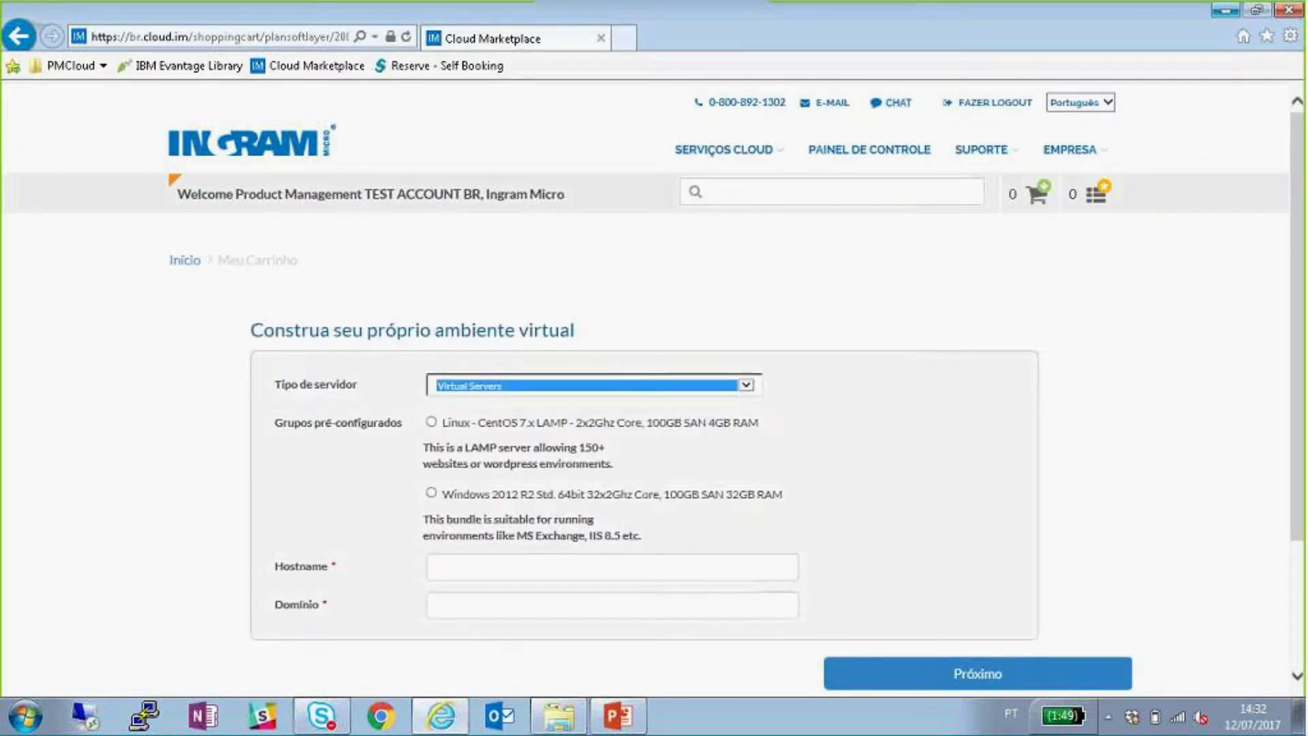
left_click(872, 429)
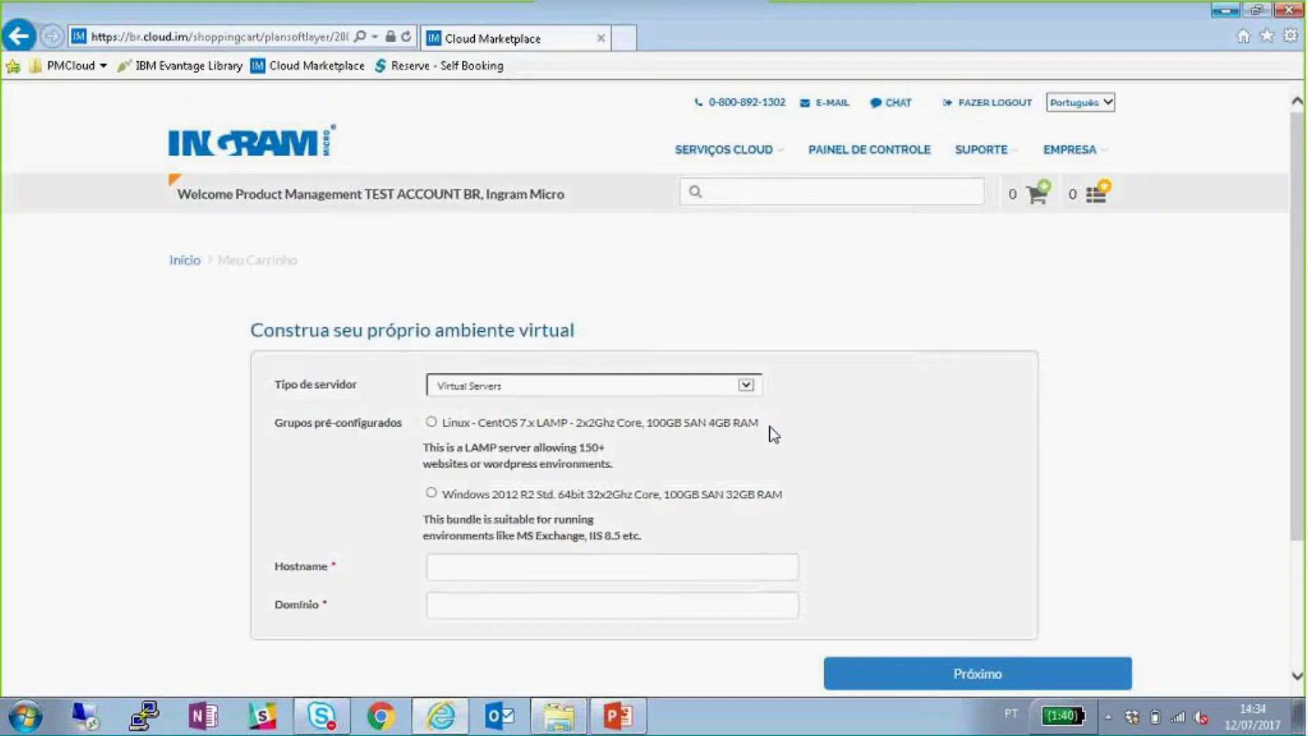
- Enter hostname TesteSoftlayer and a test .com domain, then continue to the next step
left_click(639, 555)
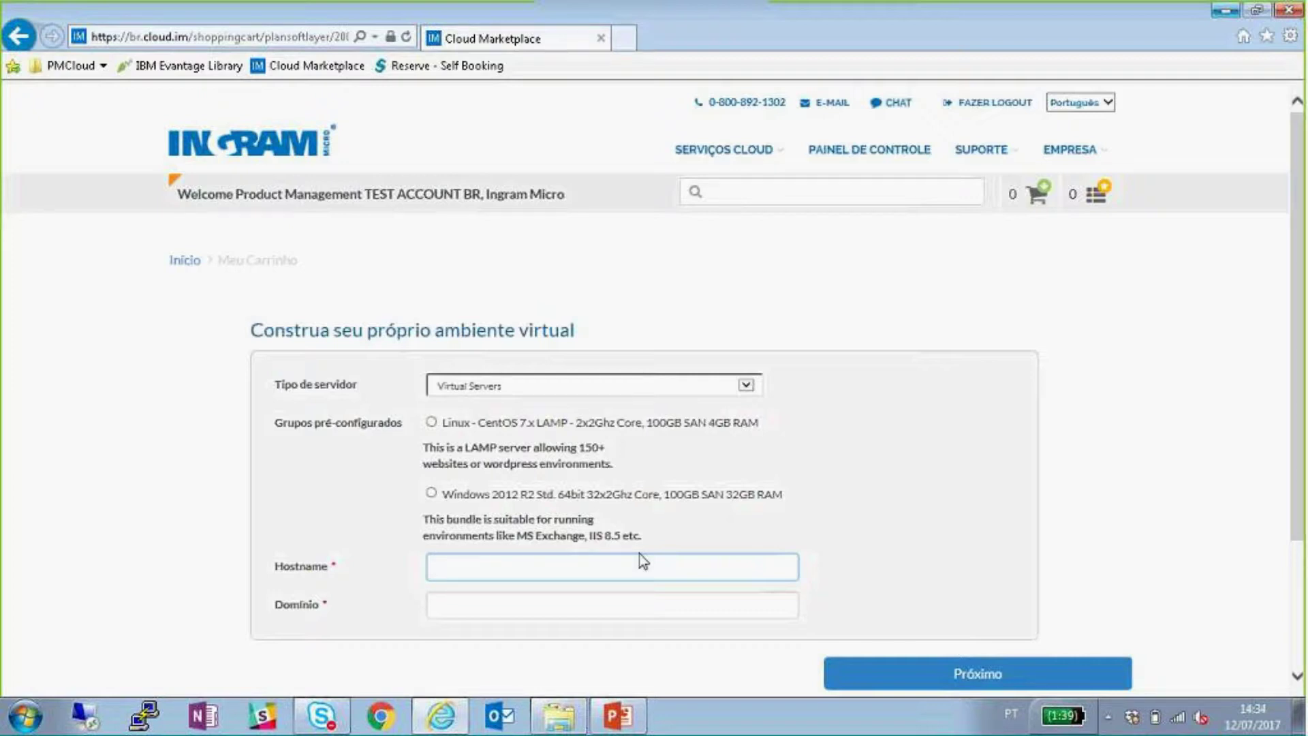
type("TesteSoftlayer")
key("Tab")
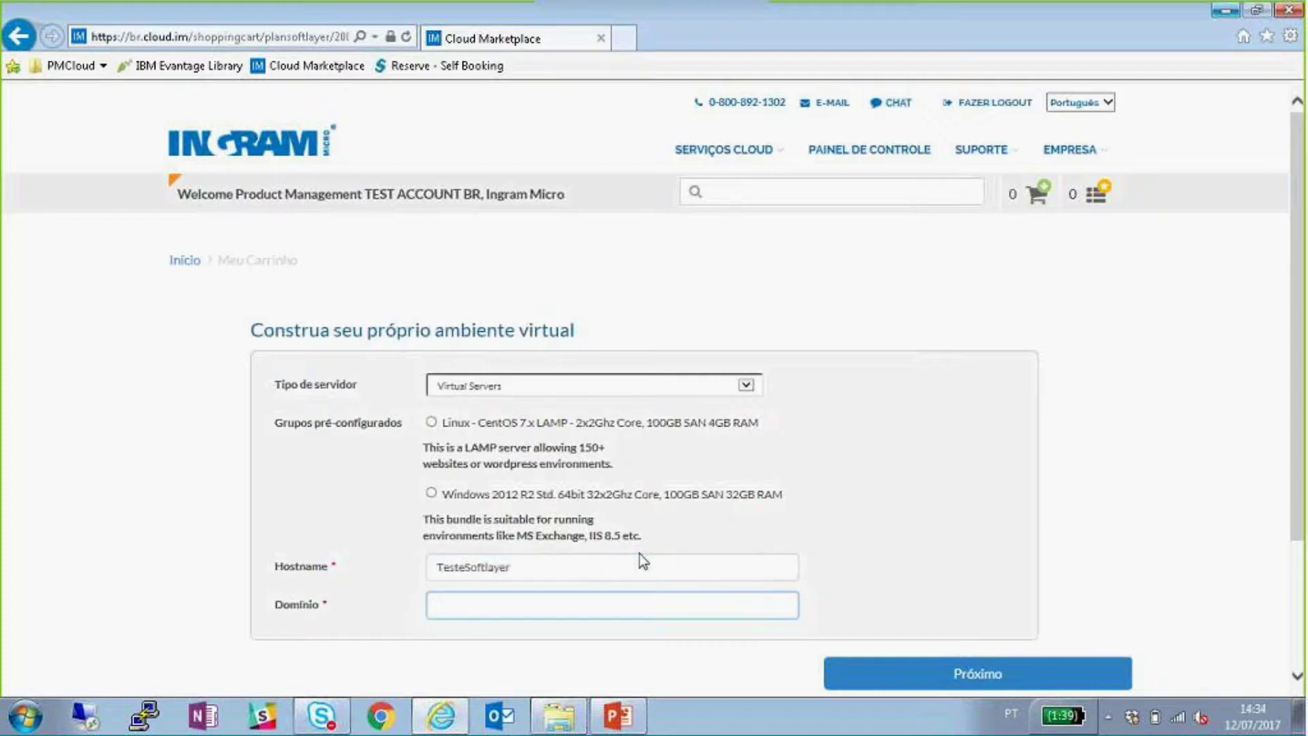
type("softlayerrenan.com")
left_click(968, 676)
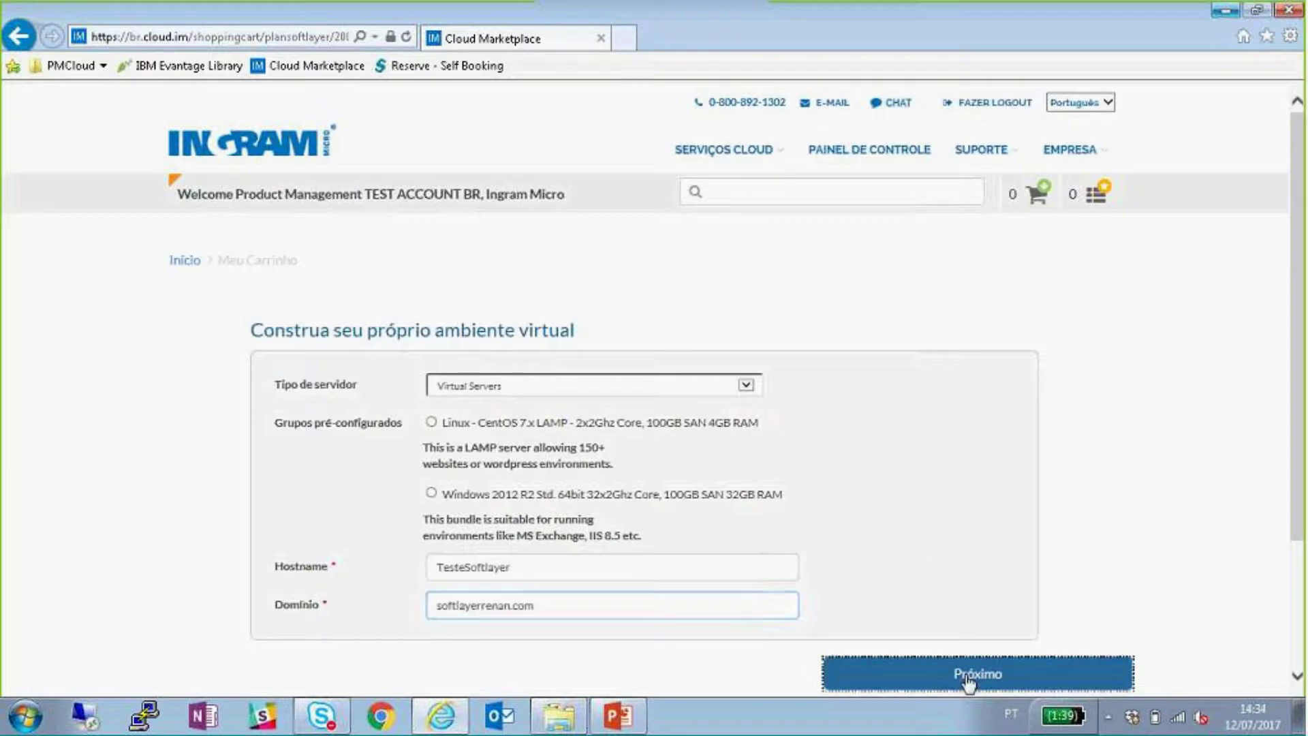
scroll(950, 531, "down", 2)
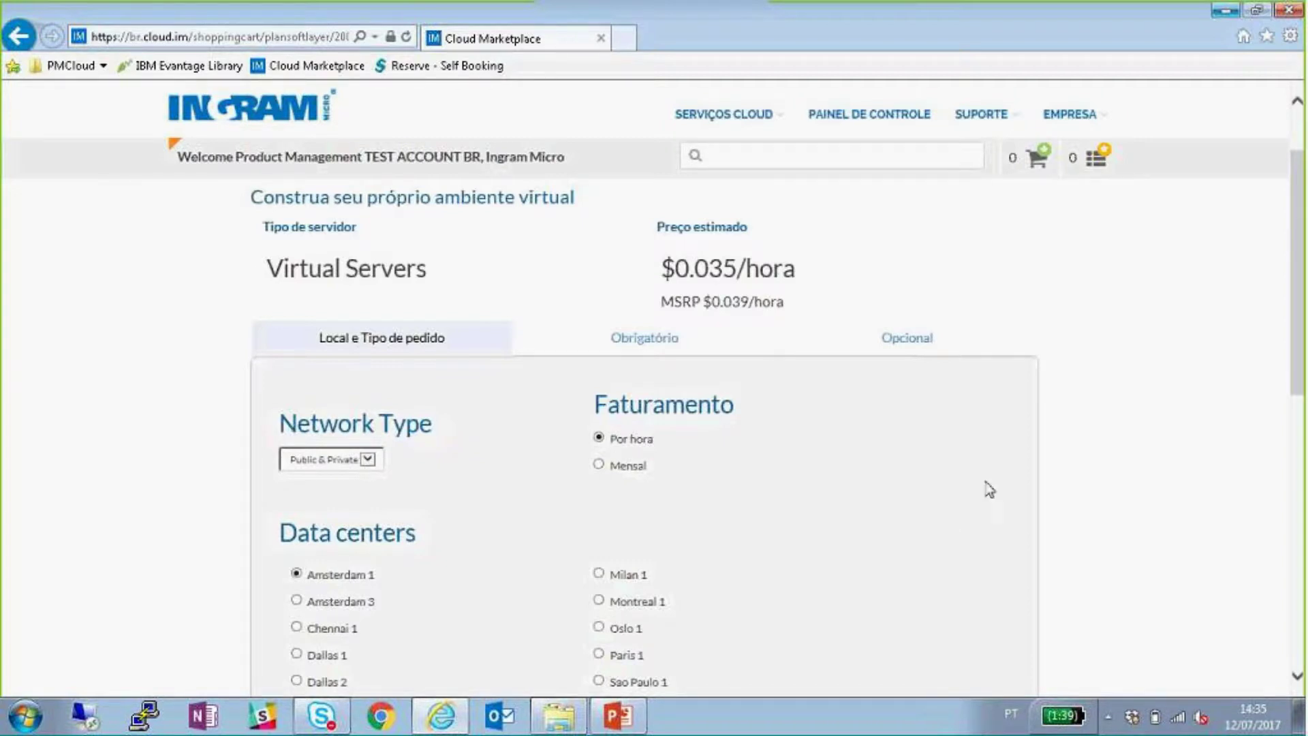
scroll(1172, 359, "up", 2)
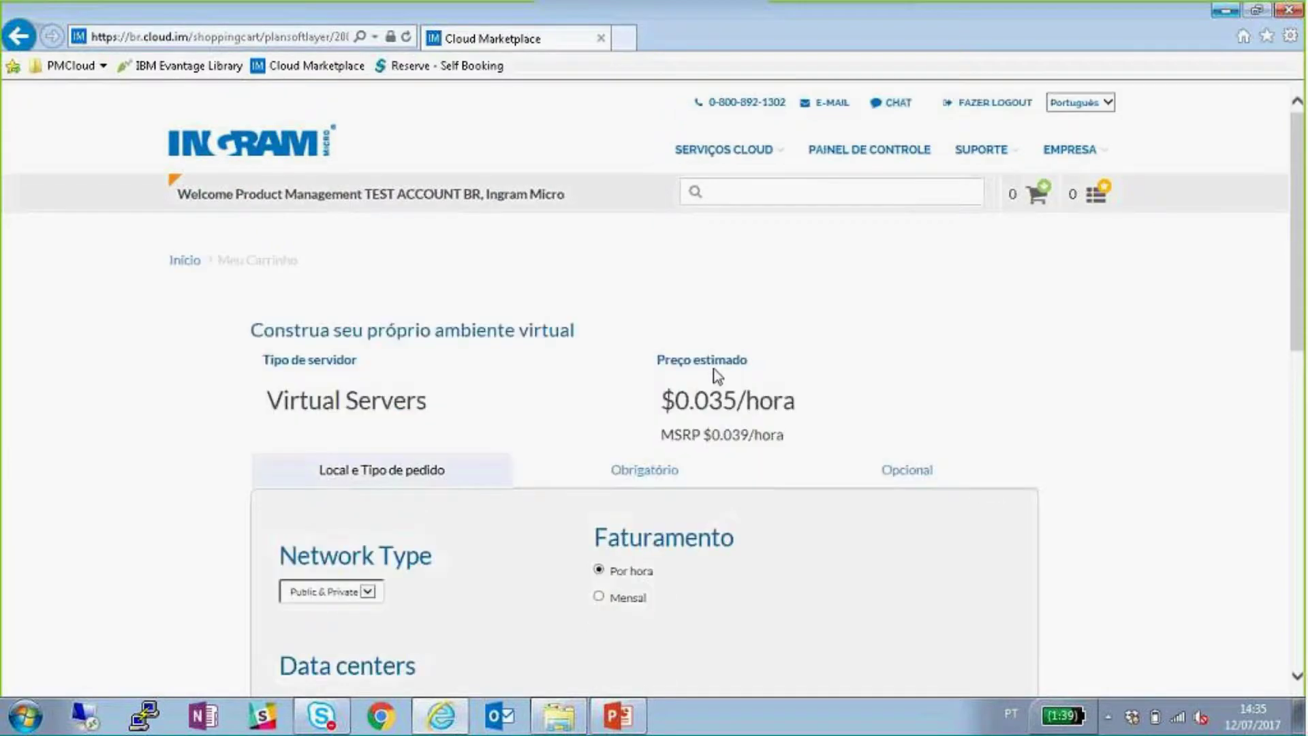
triple_click(438, 410)
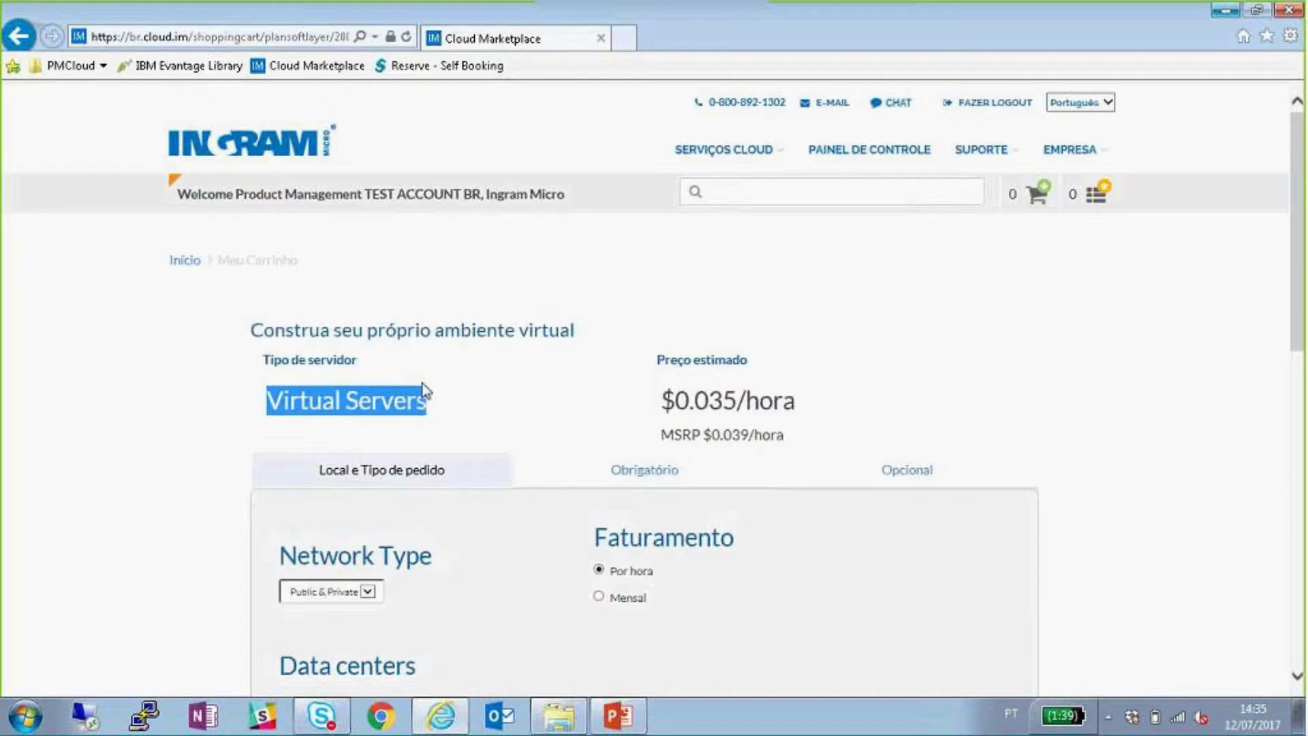
left_click(433, 402)
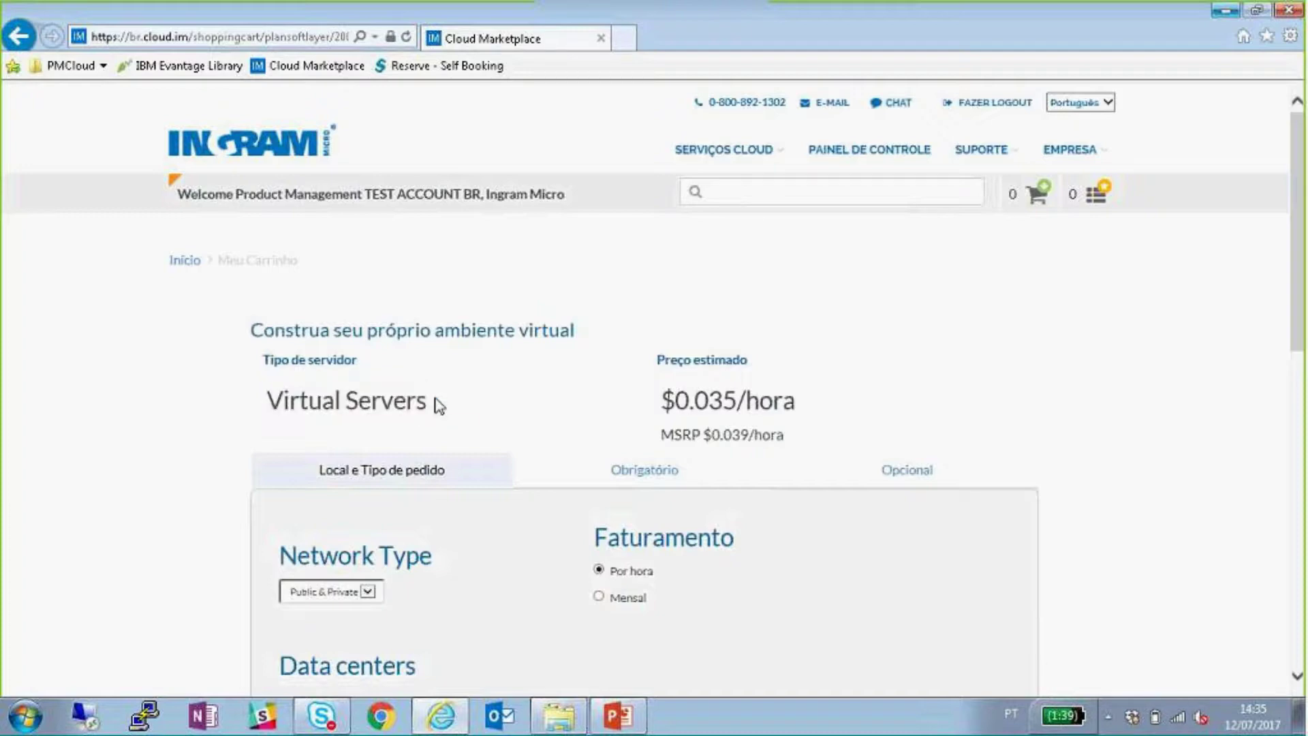
left_click_drag(427, 411, 257, 412)
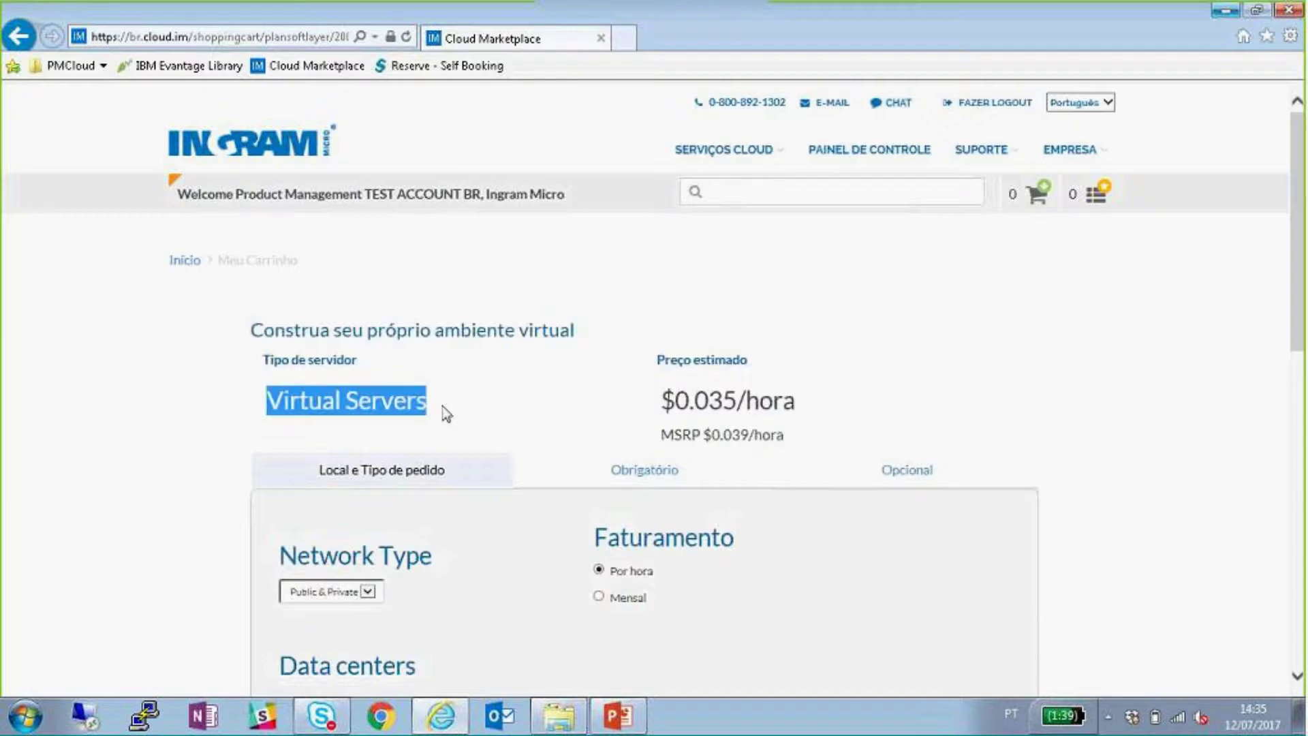
left_click(199, 472)
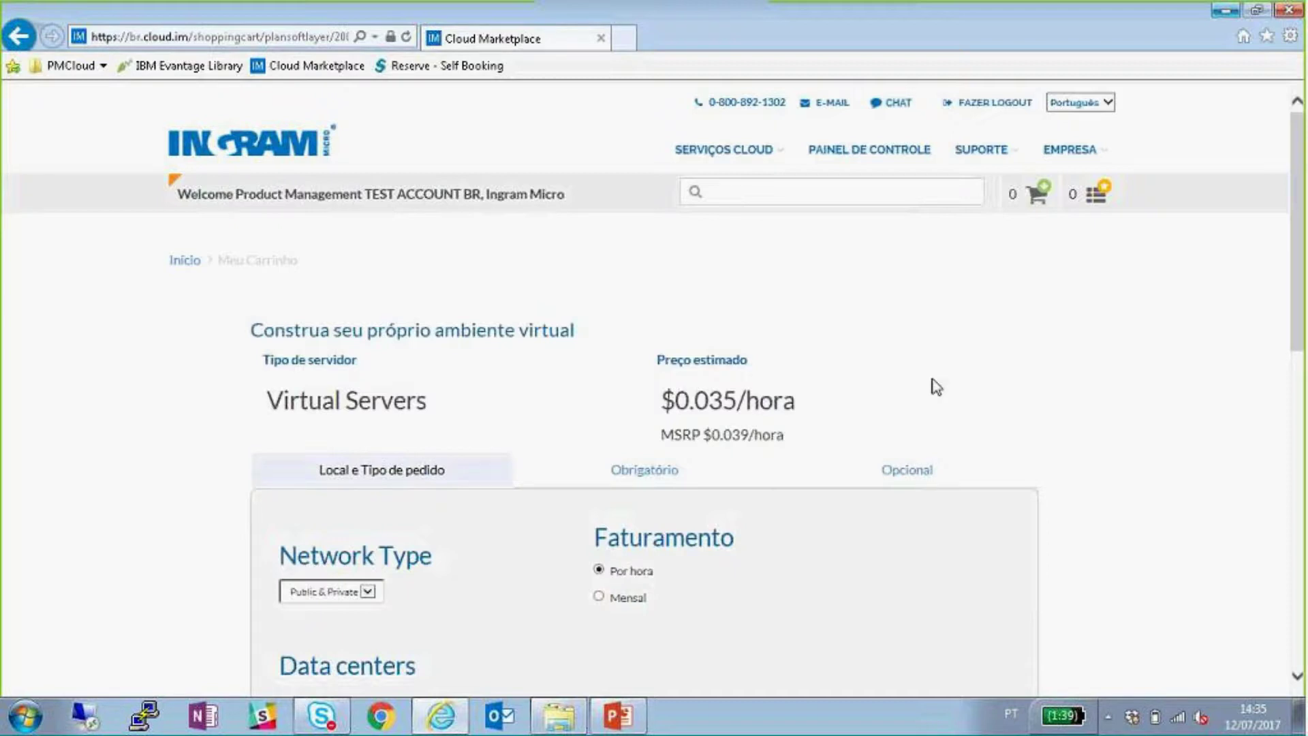
left_click_drag(752, 361, 776, 386)
left_click(774, 394)
left_click_drag(662, 436, 713, 436)
left_click(793, 437)
left_click_drag(790, 439, 671, 434)
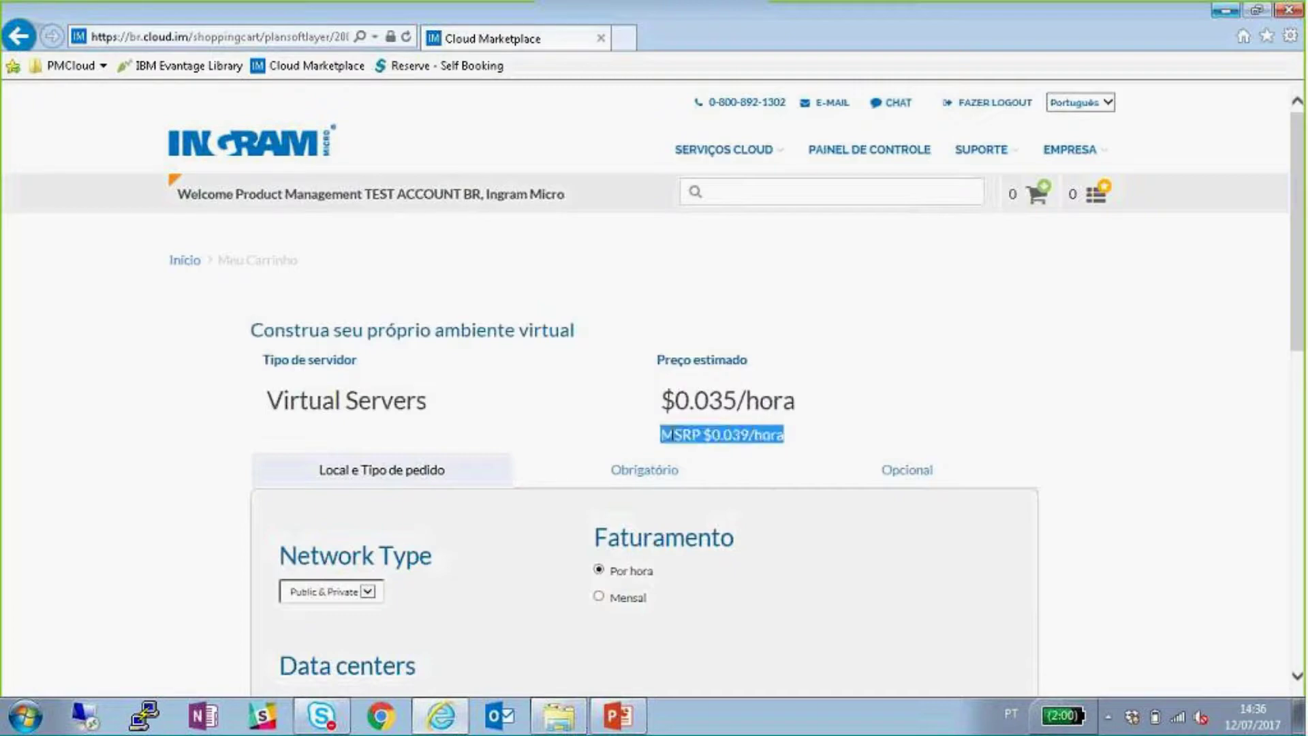
left_click(815, 438)
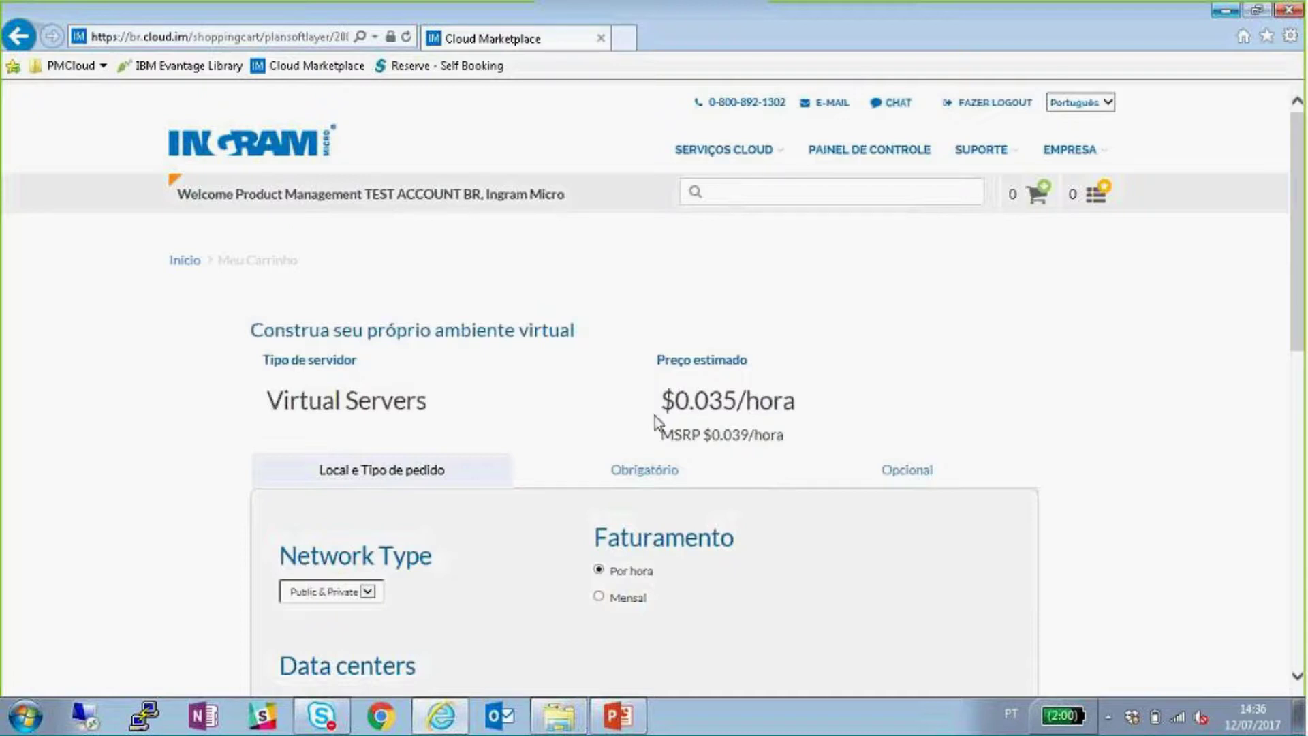
left_click_drag(662, 403, 734, 402)
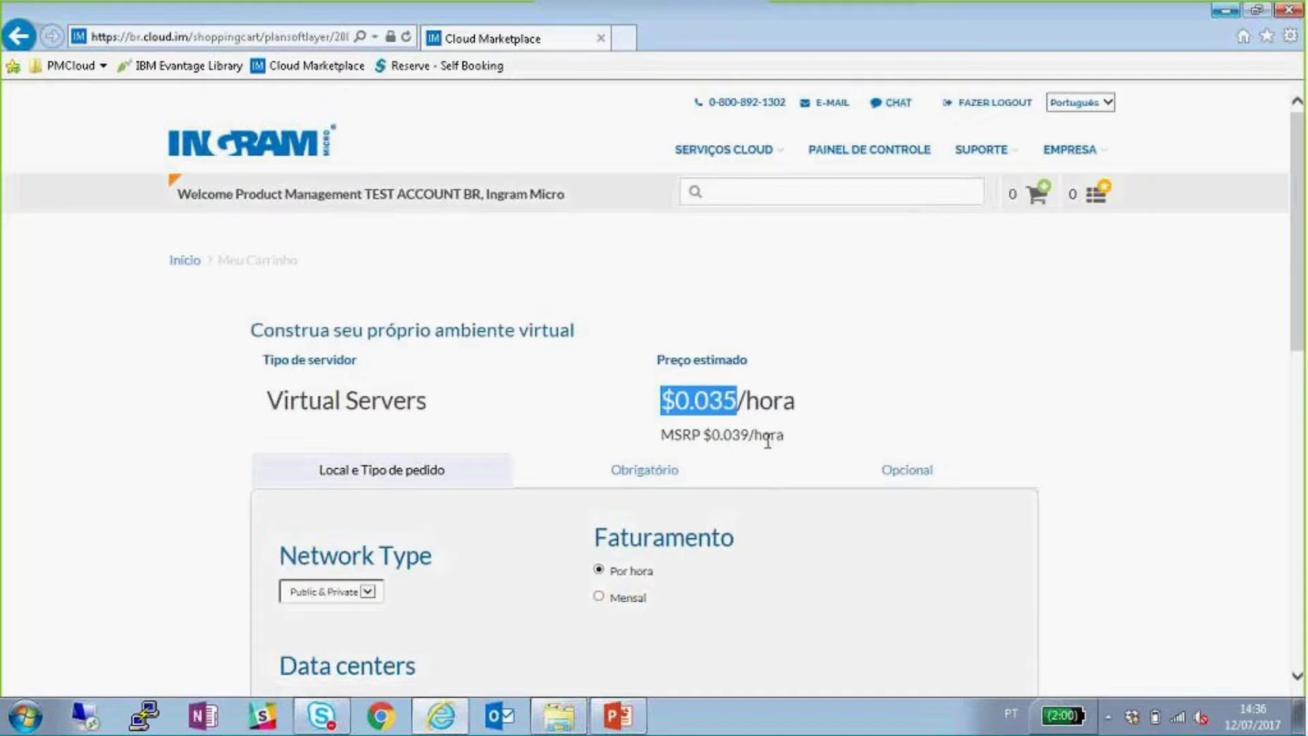
left_click_drag(784, 437, 648, 429)
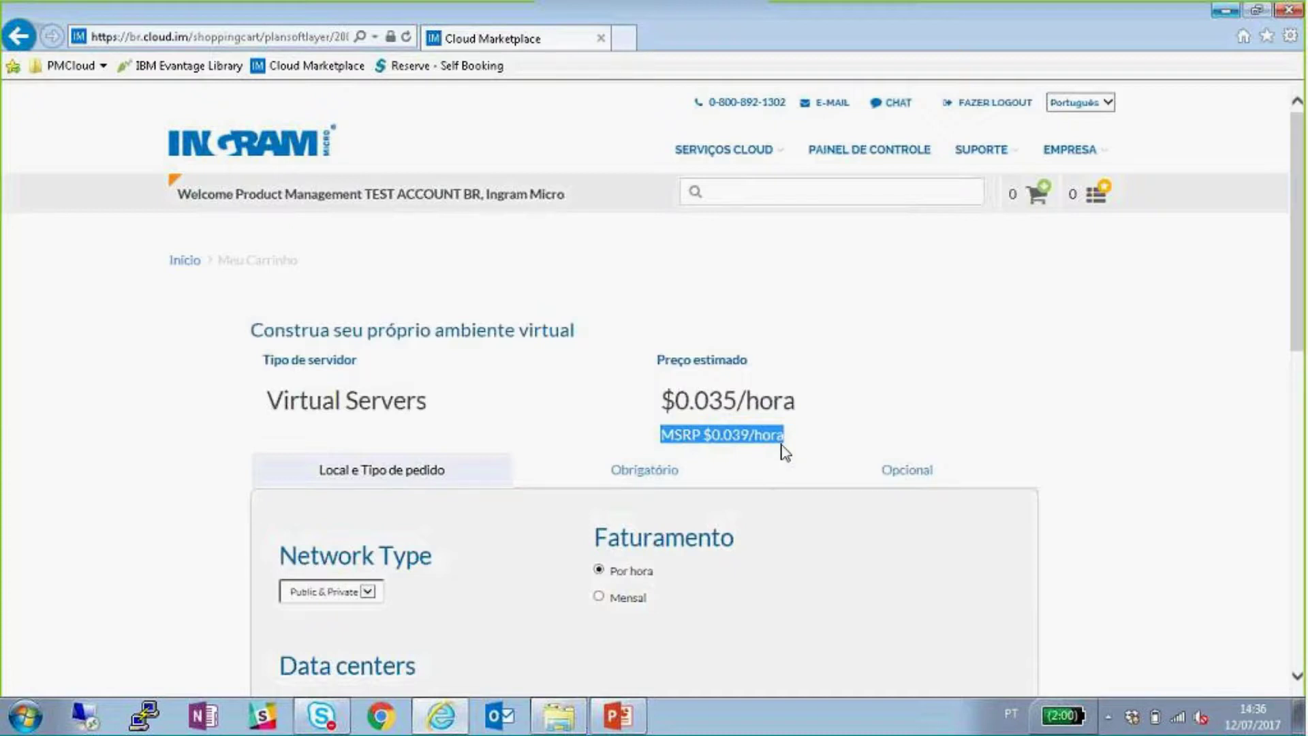
left_click(735, 440)
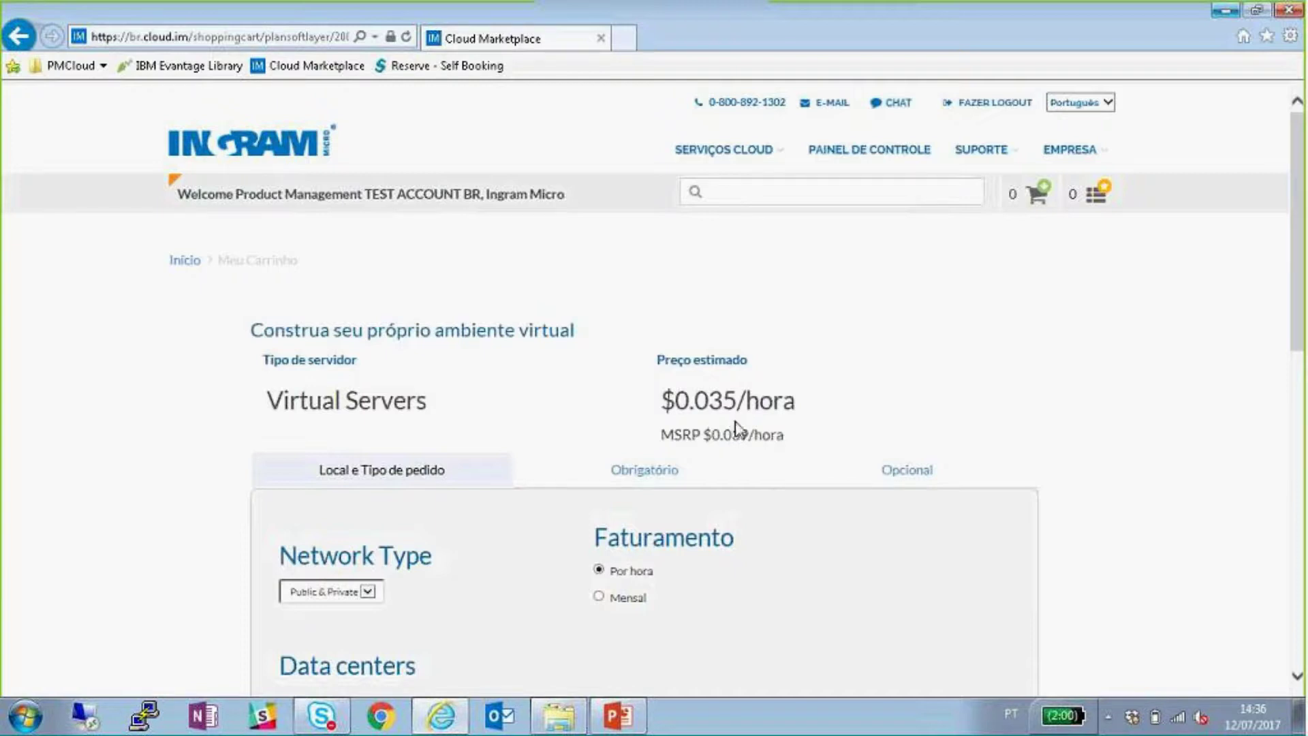
left_click_drag(737, 401, 658, 402)
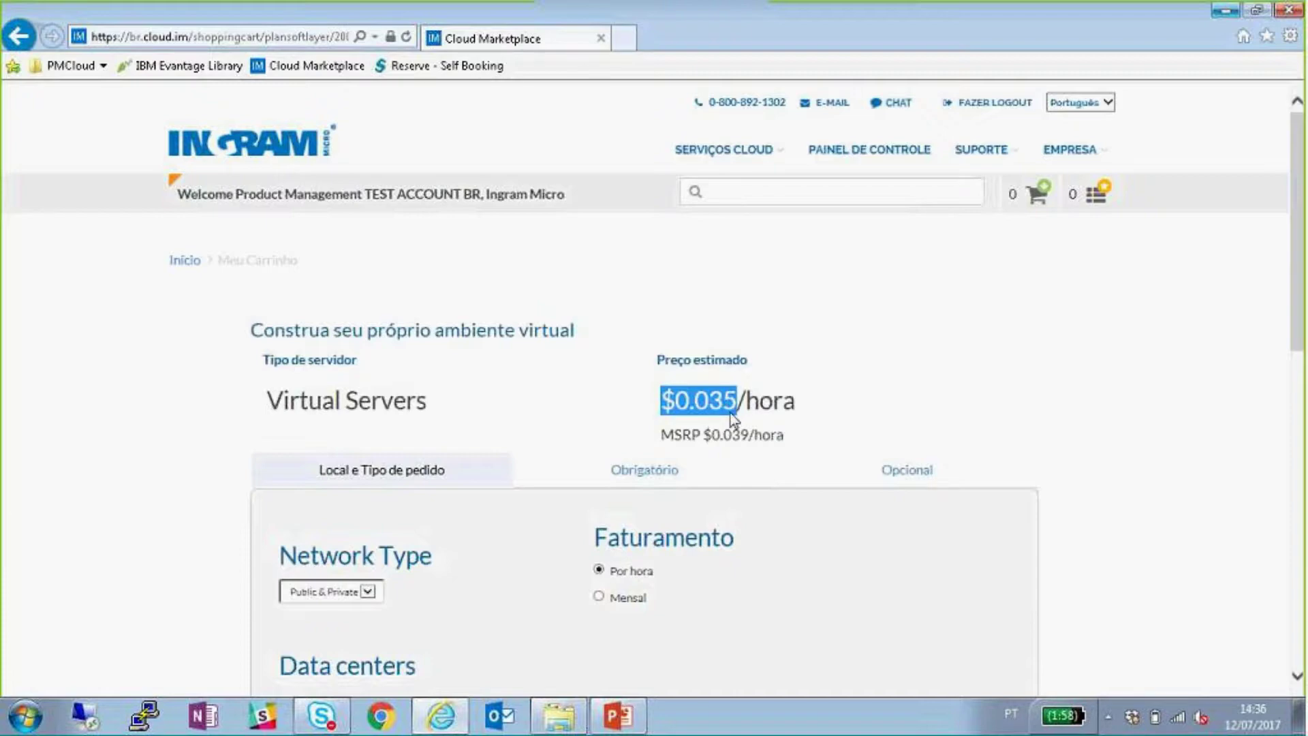
left_click_drag(748, 436, 651, 439)
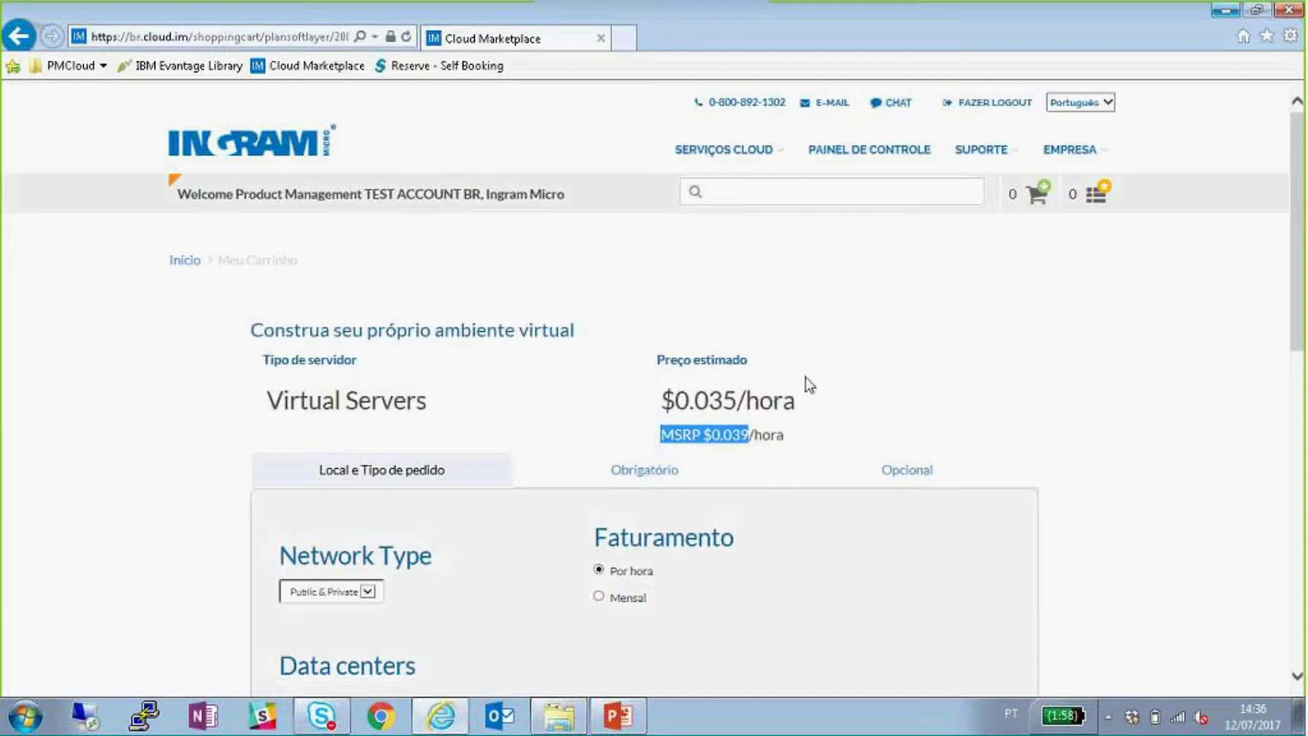
left_click_drag(737, 401, 688, 401)
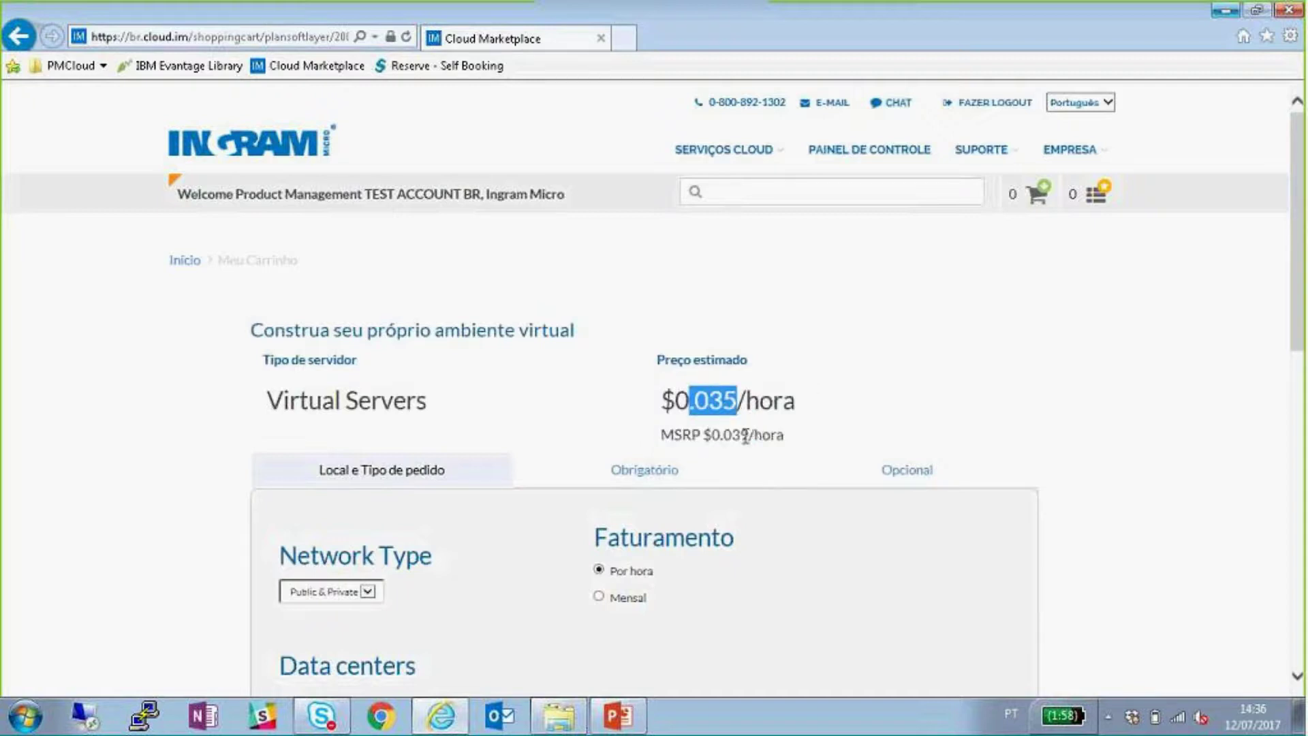
left_click_drag(749, 435, 710, 450)
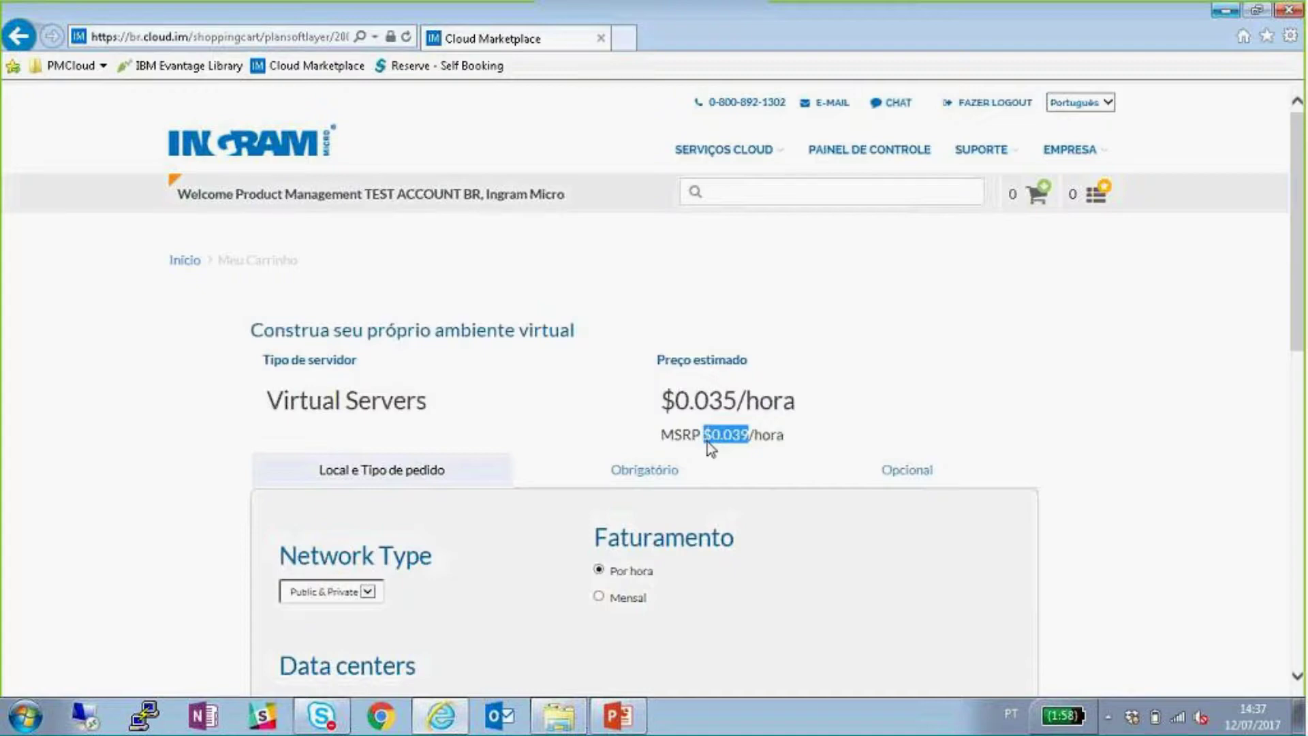
left_click(576, 373)
scroll(574, 375, "down", 5)
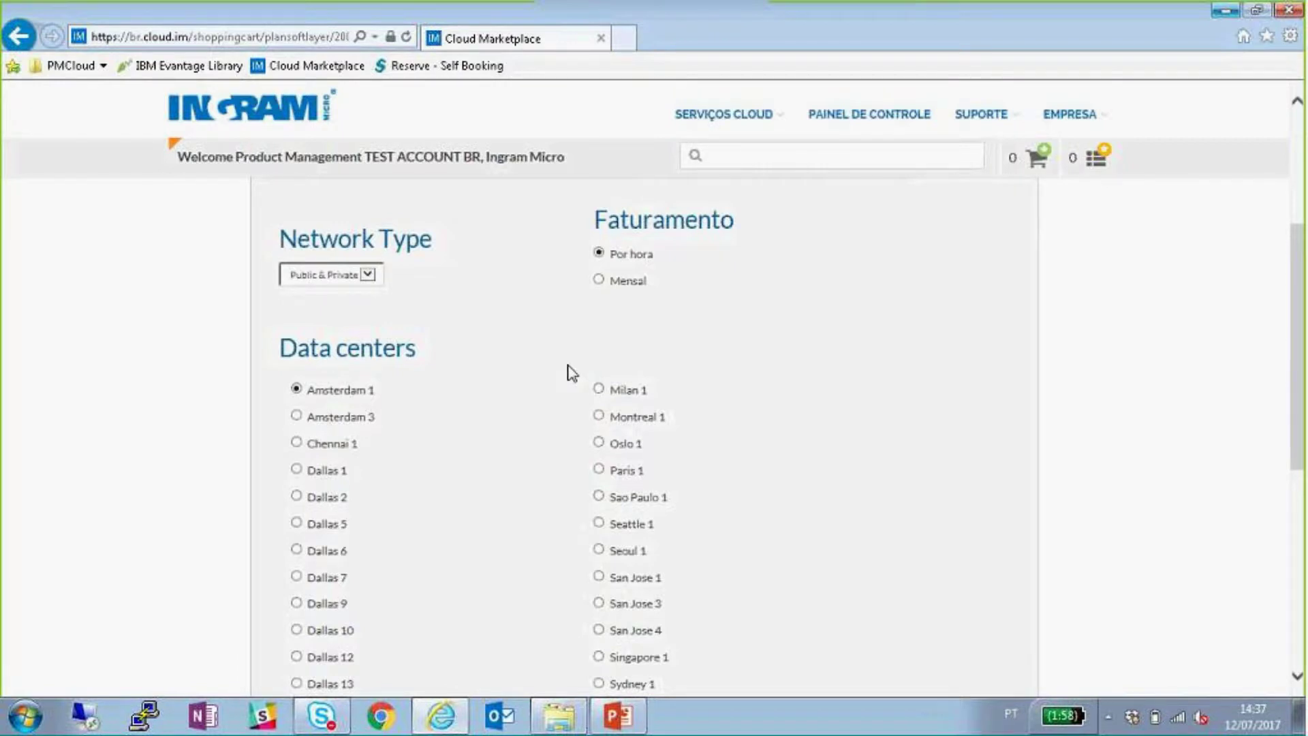
scroll(573, 372, "up", 1)
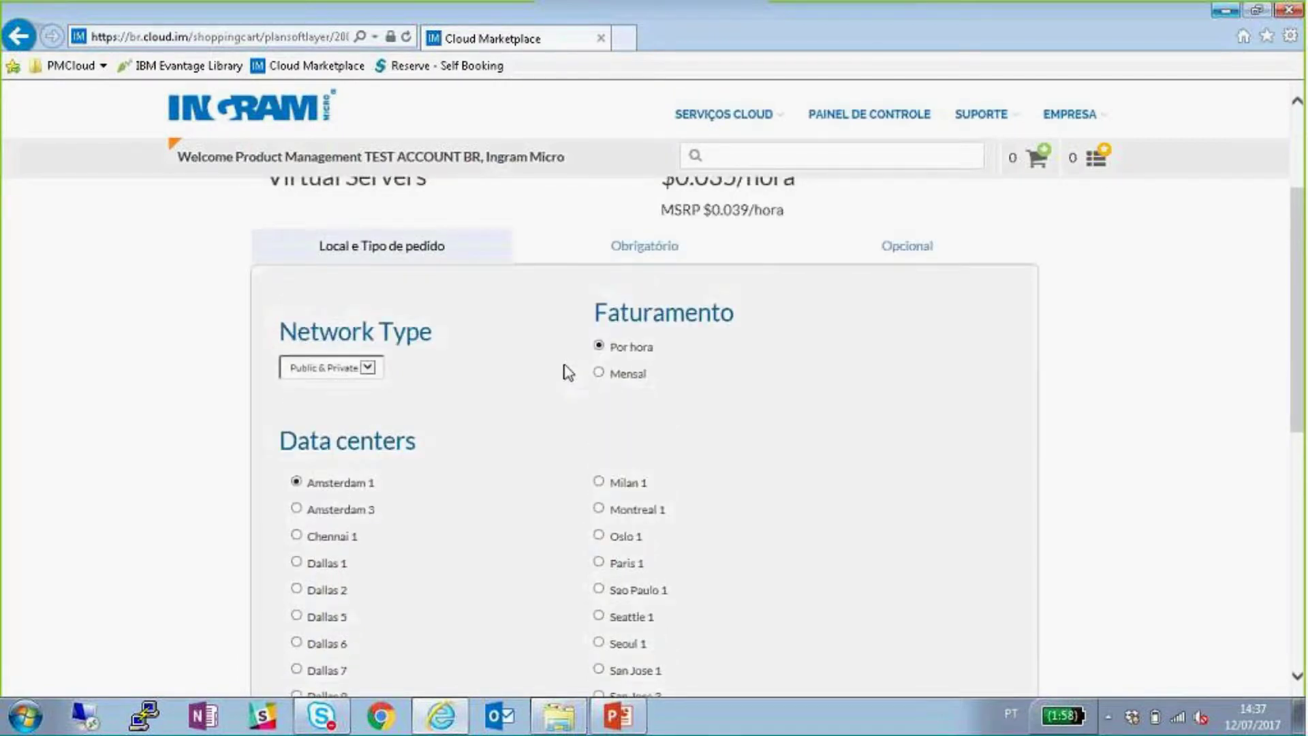
scroll(567, 374, "up", 1)
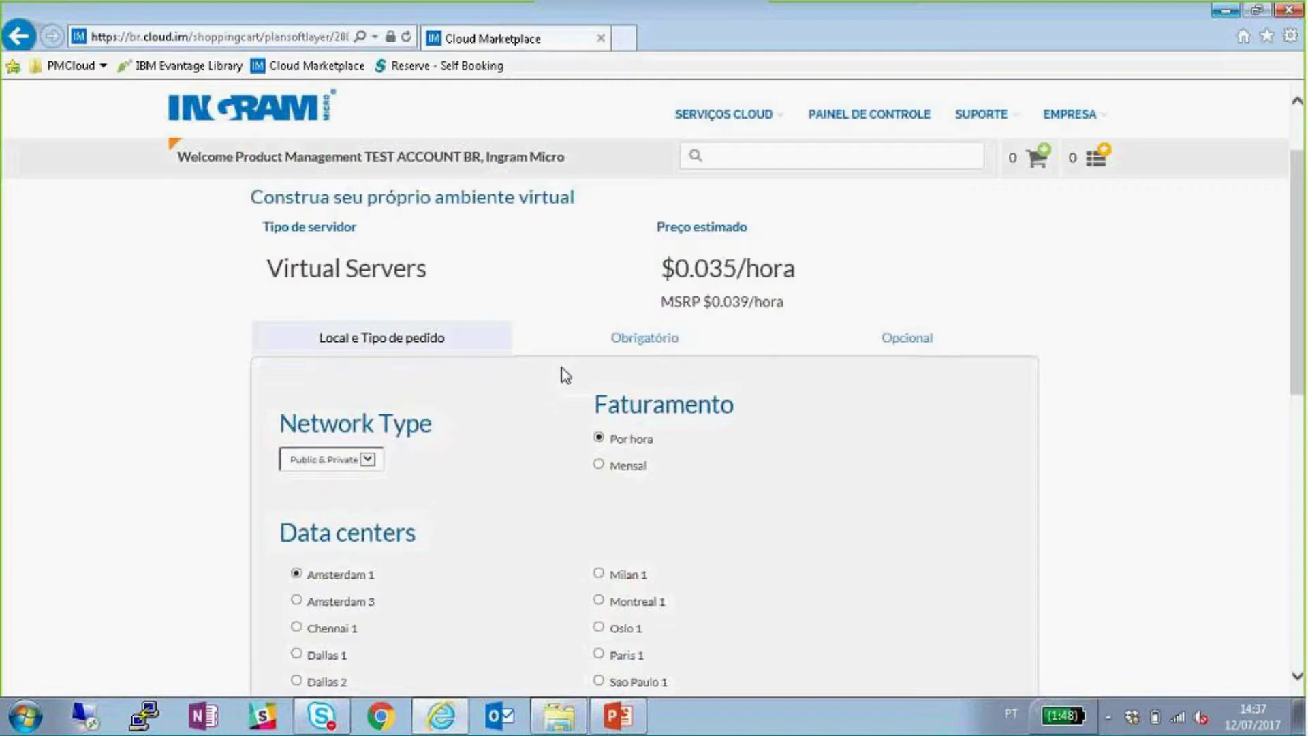
scroll(477, 375, "down", 2)
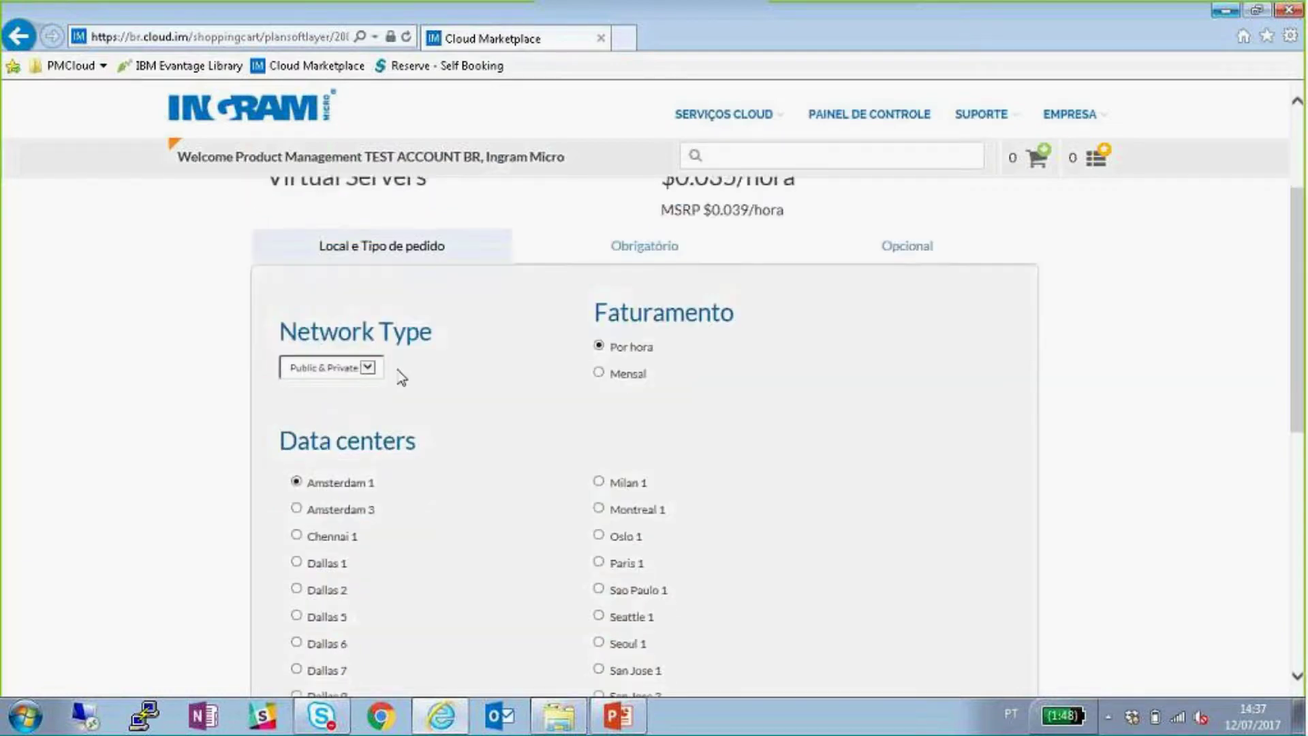
left_click(371, 369)
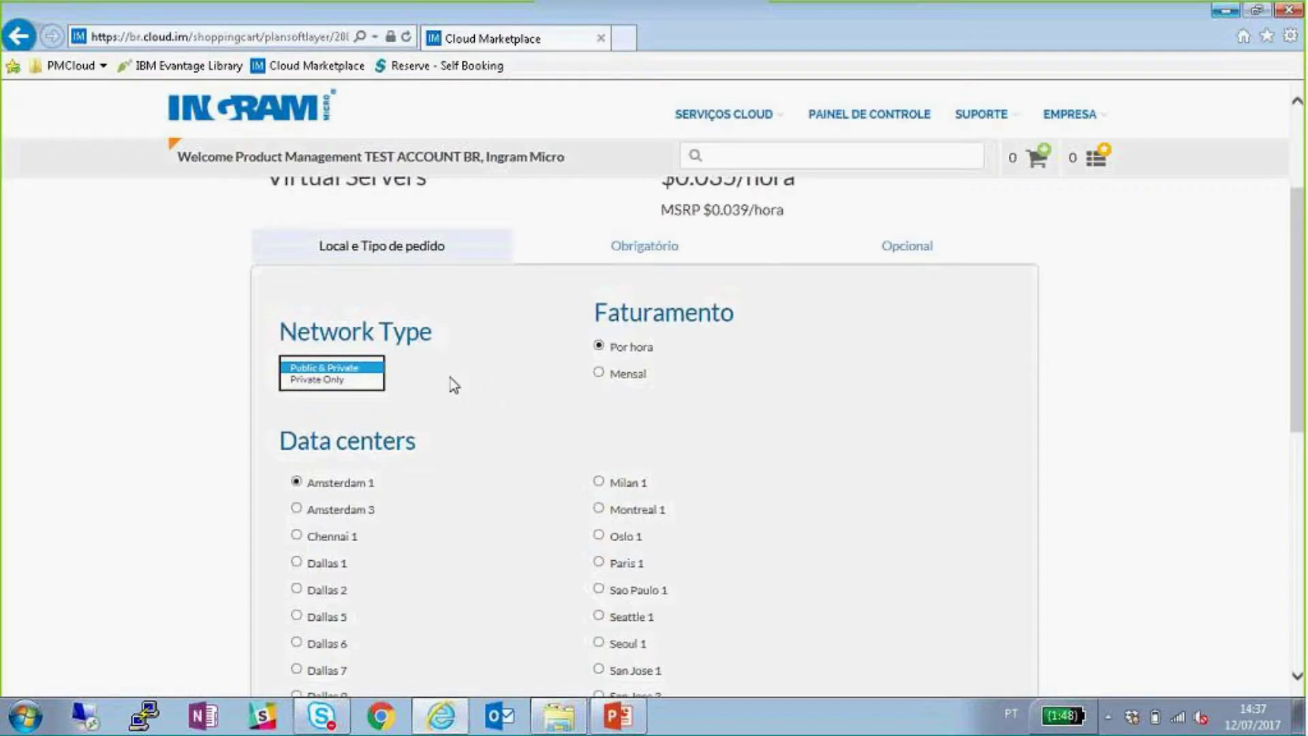
left_click(456, 376)
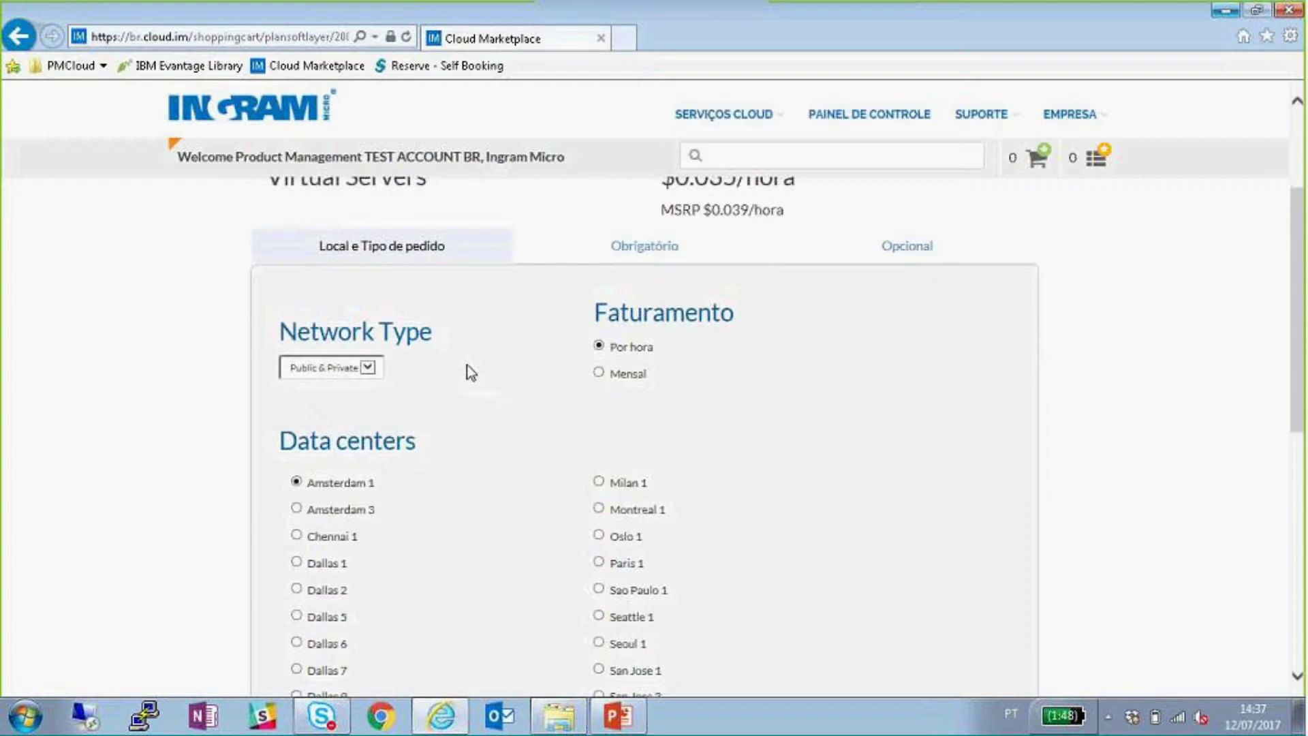
scroll(436, 378, "down", 2)
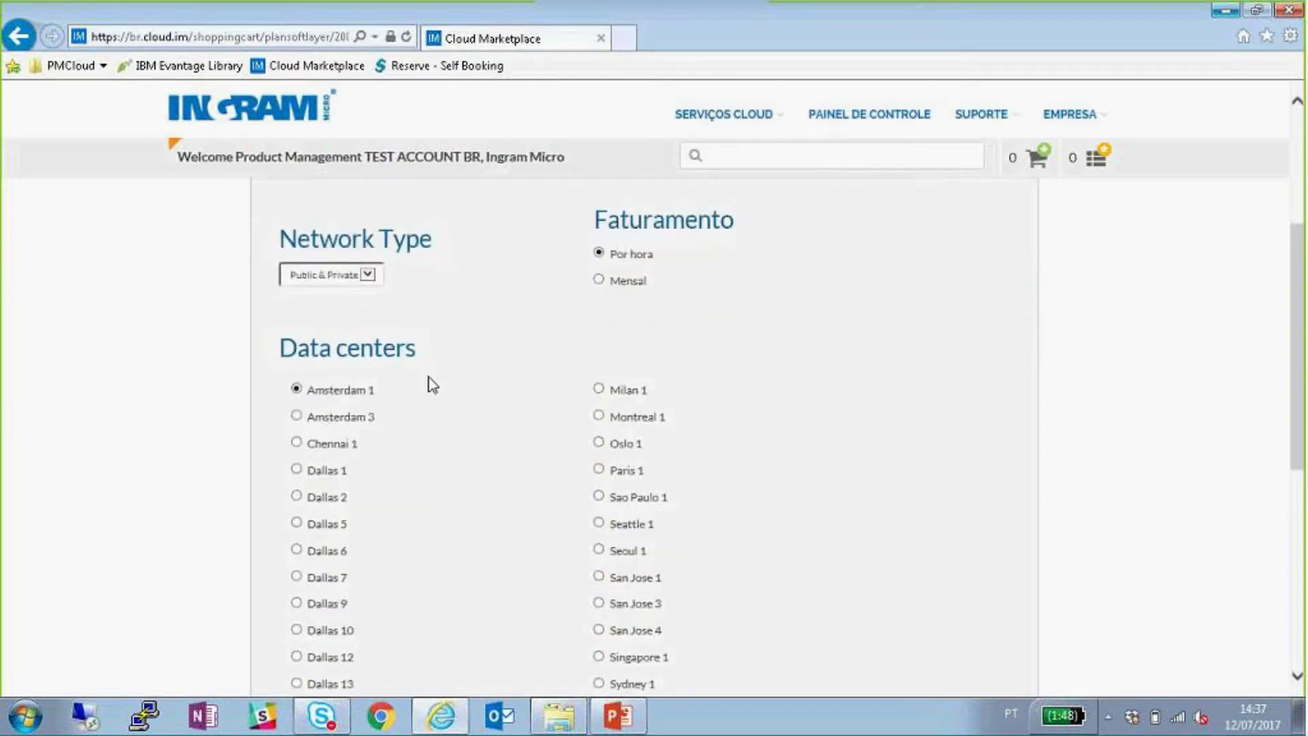
scroll(382, 368, "down", 1)
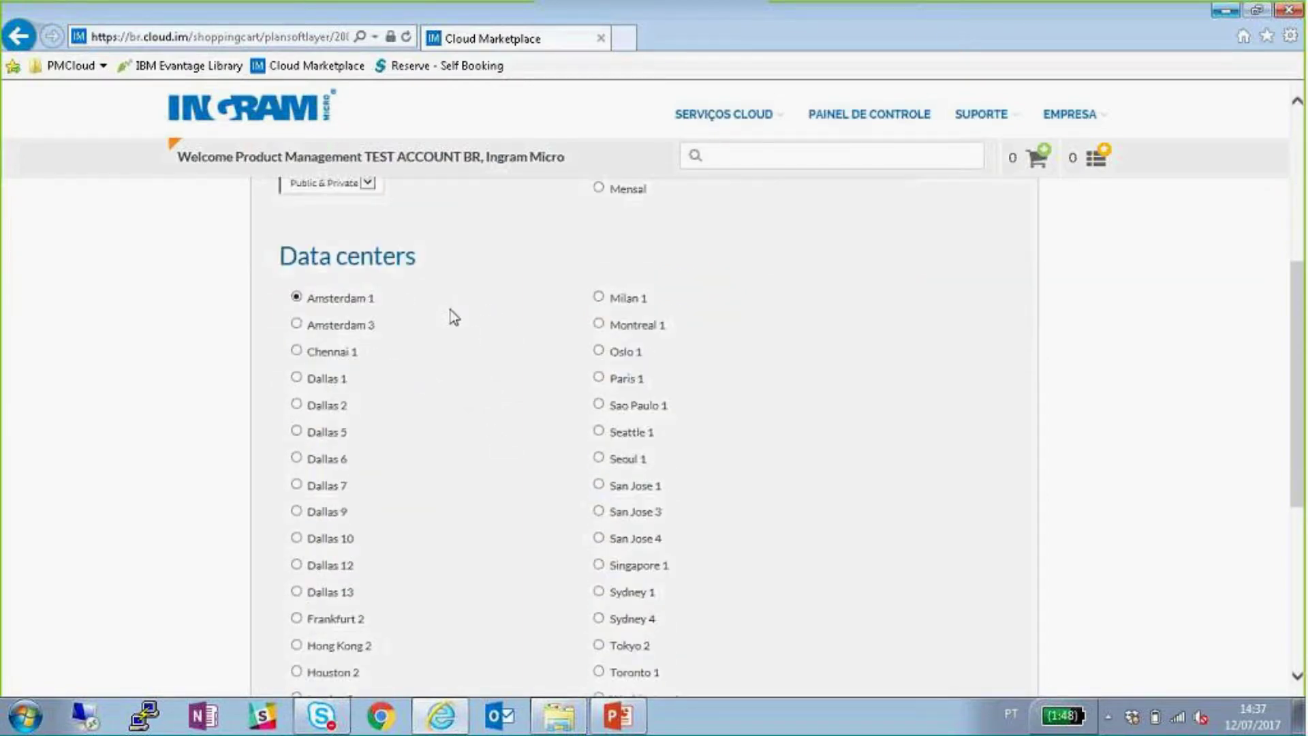
scroll(452, 315, "down", 2)
scroll(445, 315, "up", 2)
- Set the data center to Sao Paulo 1, comparing its price against Amsterdam 1
left_click(599, 406)
scroll(745, 402, "up", 4)
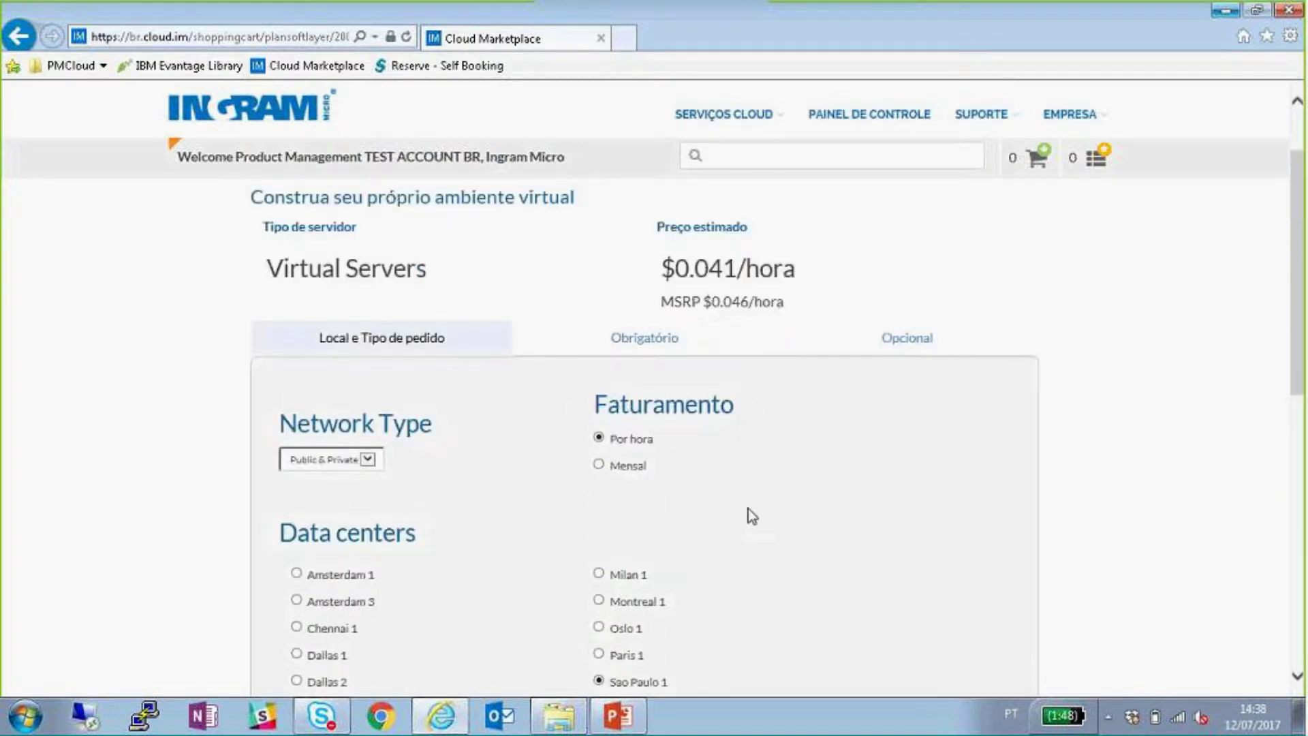
left_click(297, 575)
left_click(598, 680)
left_click(599, 466)
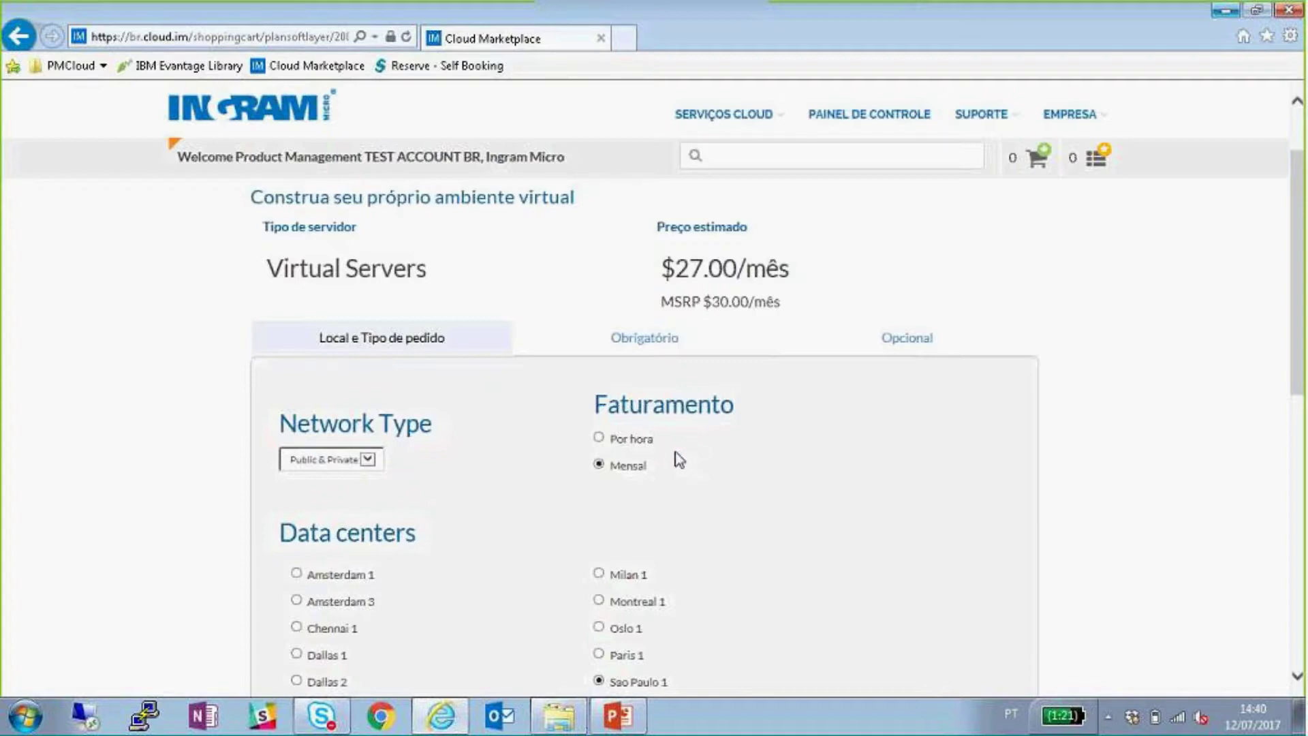
left_click(598, 439)
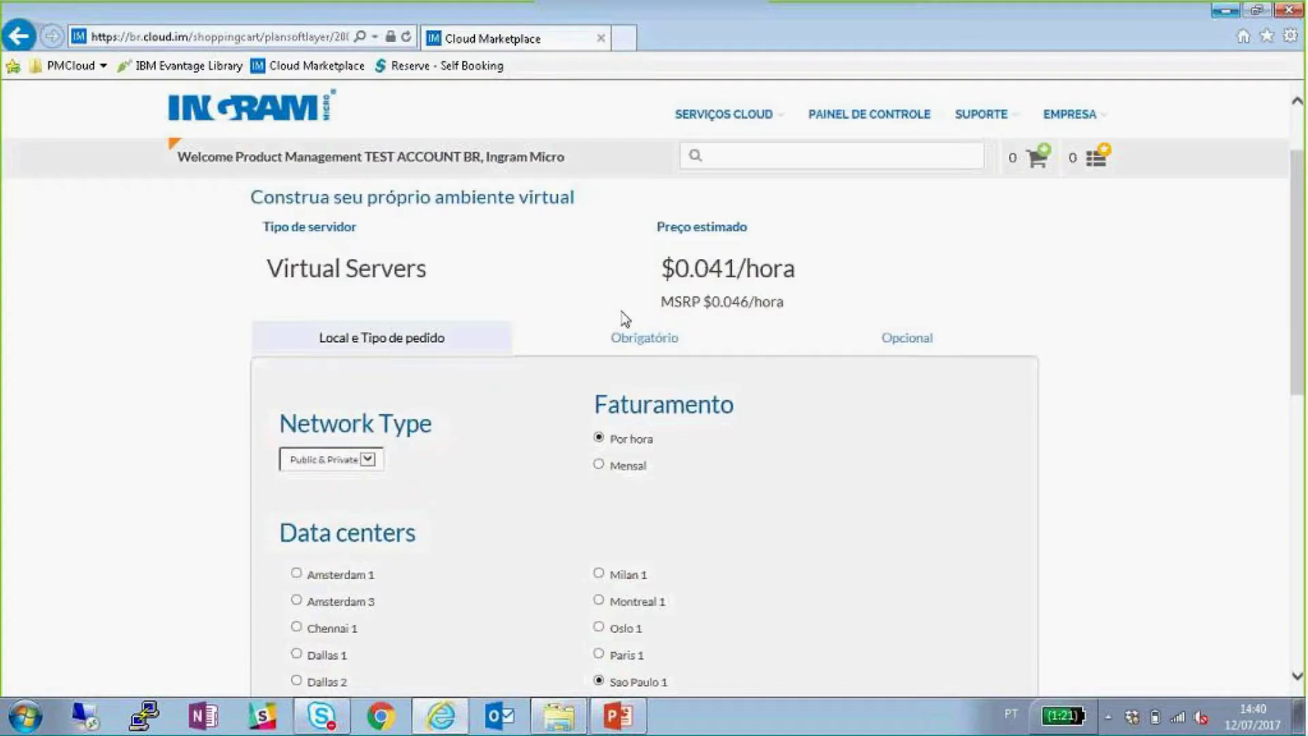
- Move to the Obrigatório step and keep Public Instance as the computing instance
scroll(601, 316, "down", 10)
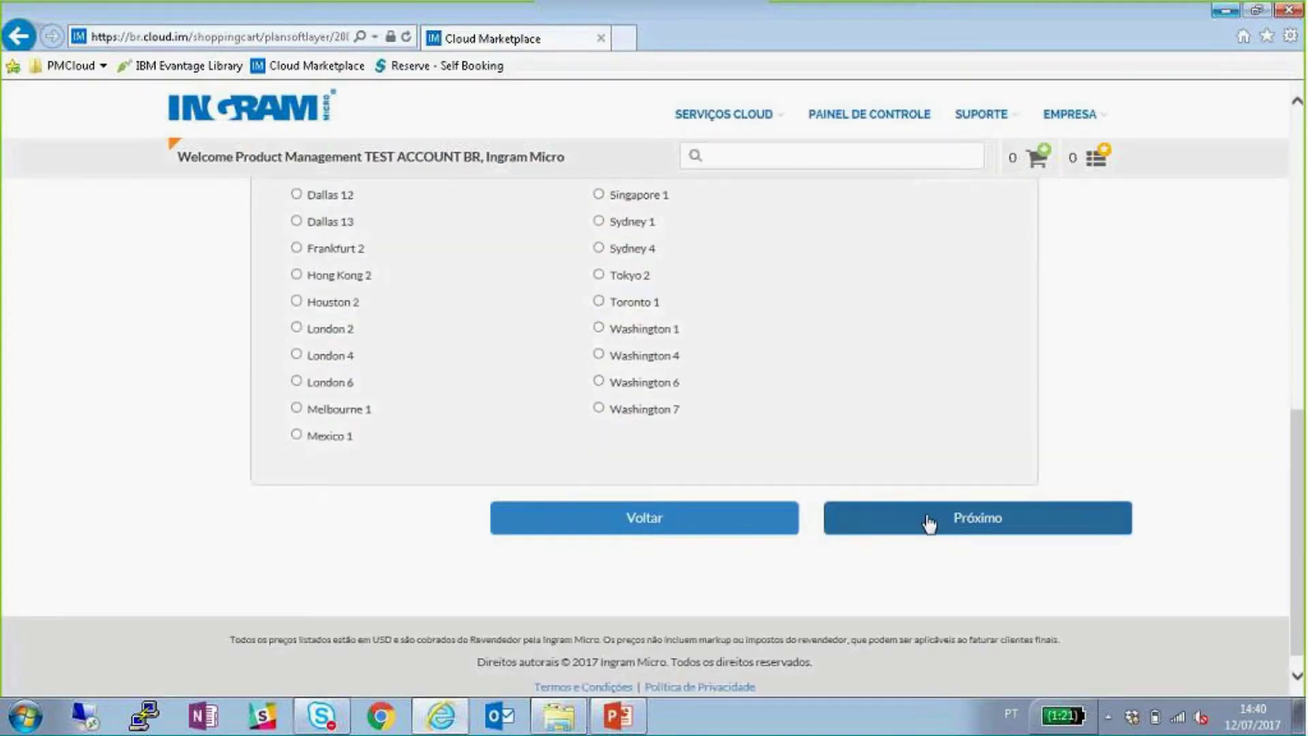
left_click(923, 528)
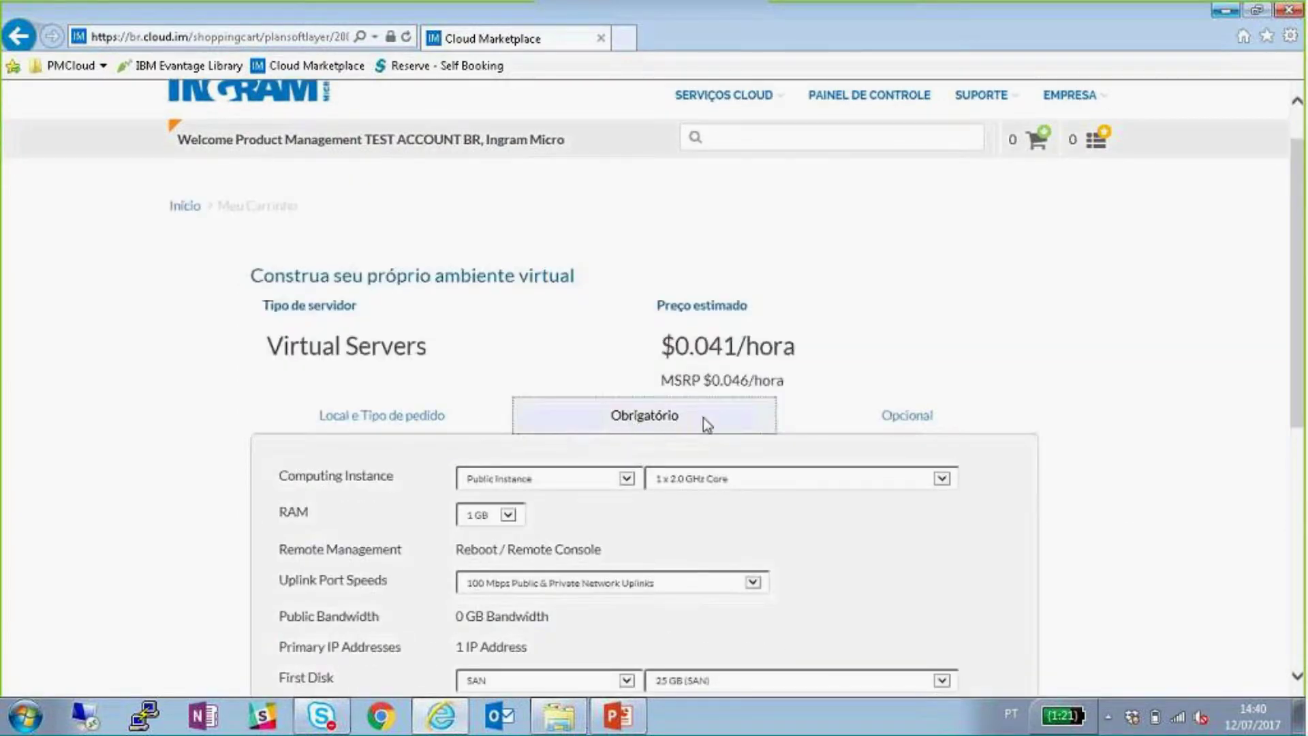
scroll(230, 338, "down", 2)
left_click(620, 344)
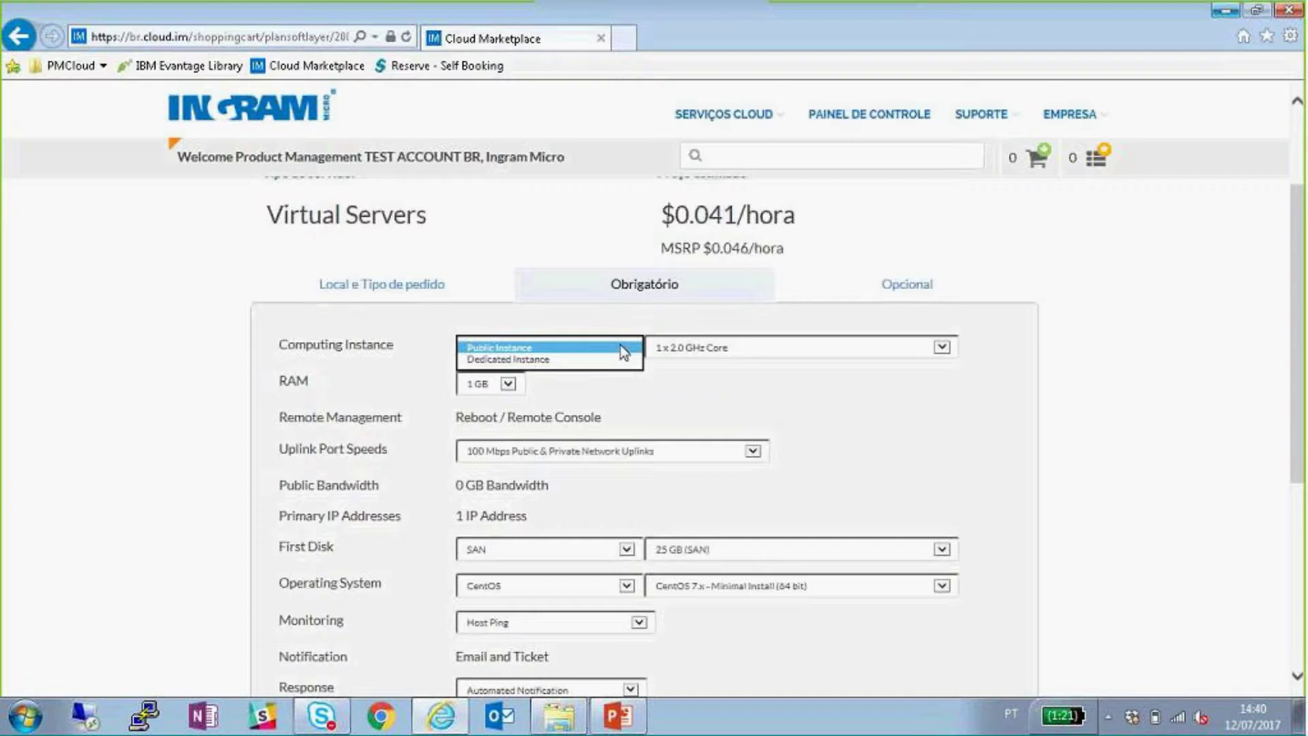
left_click(683, 387)
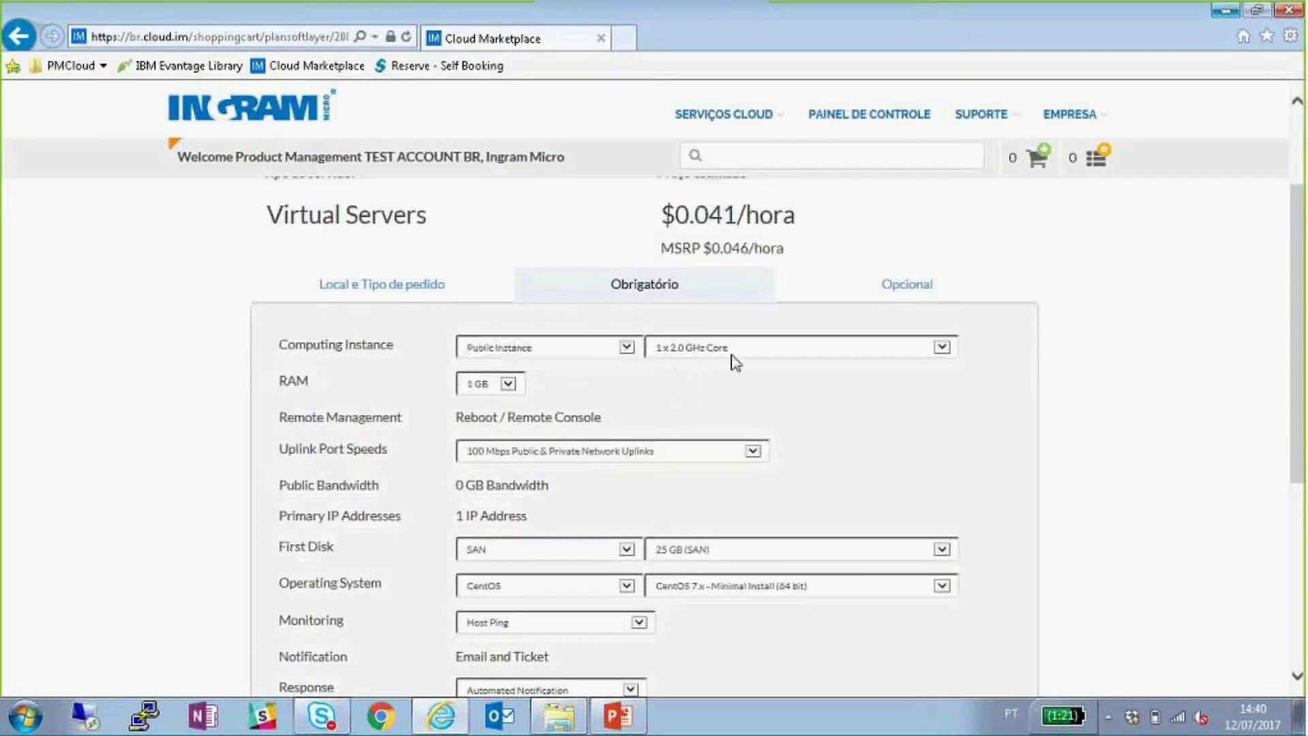
- Keep a single 2.0 GHz processor core and list the available RAM sizes
left_click(741, 351)
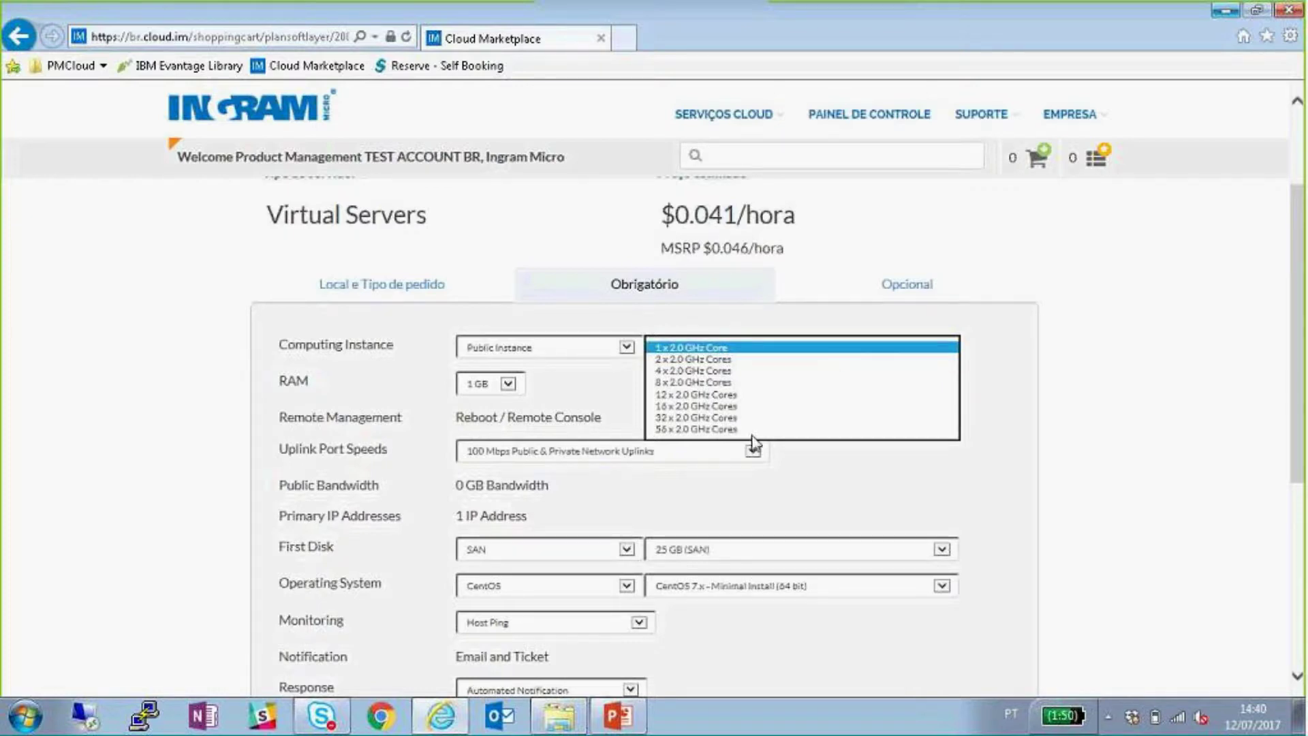
left_click(633, 381)
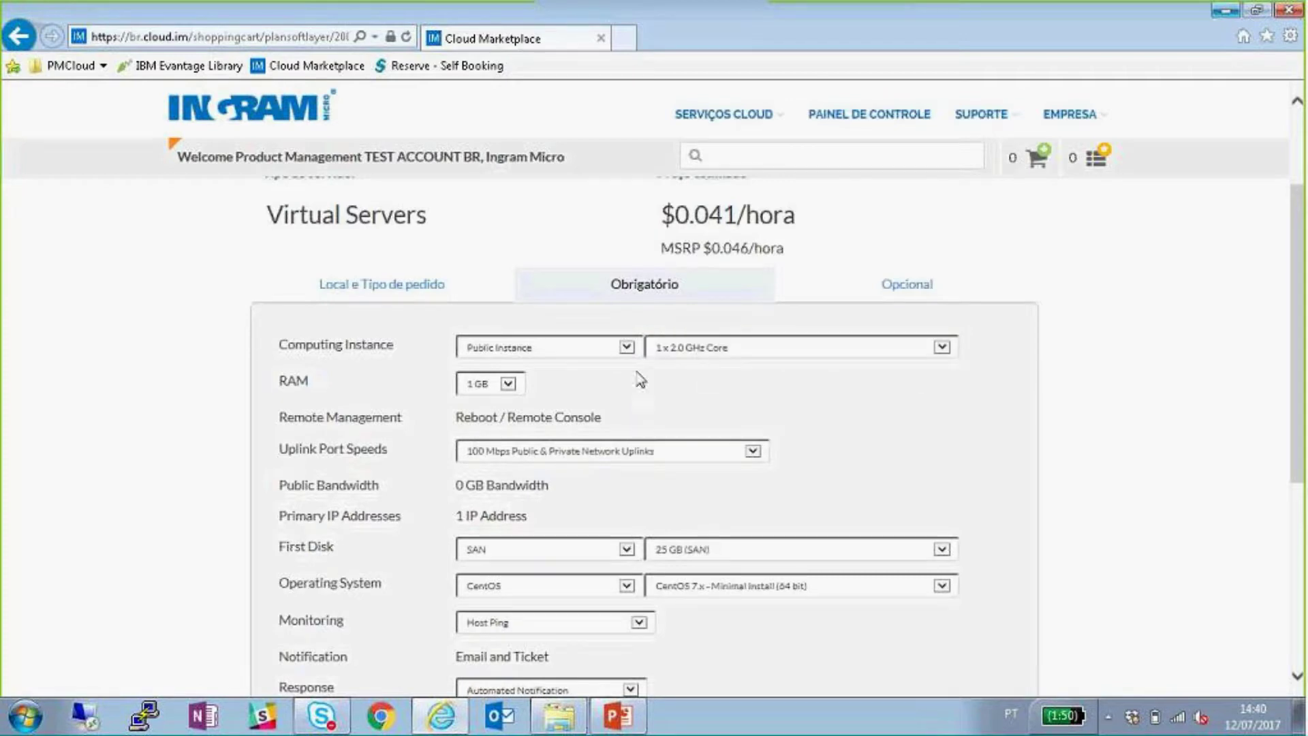
left_click(493, 386)
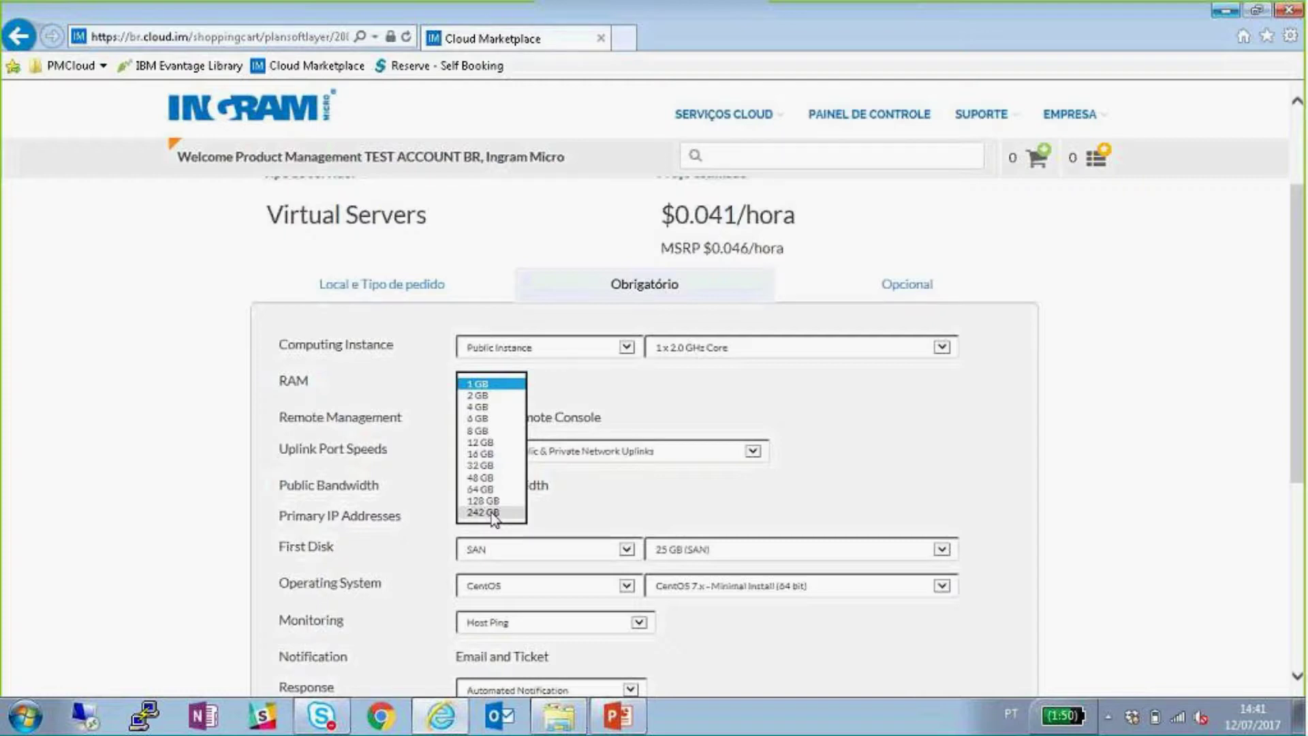
- Keep 1 GB RAM and 100 Mbps public and private uplinks
left_click(487, 385)
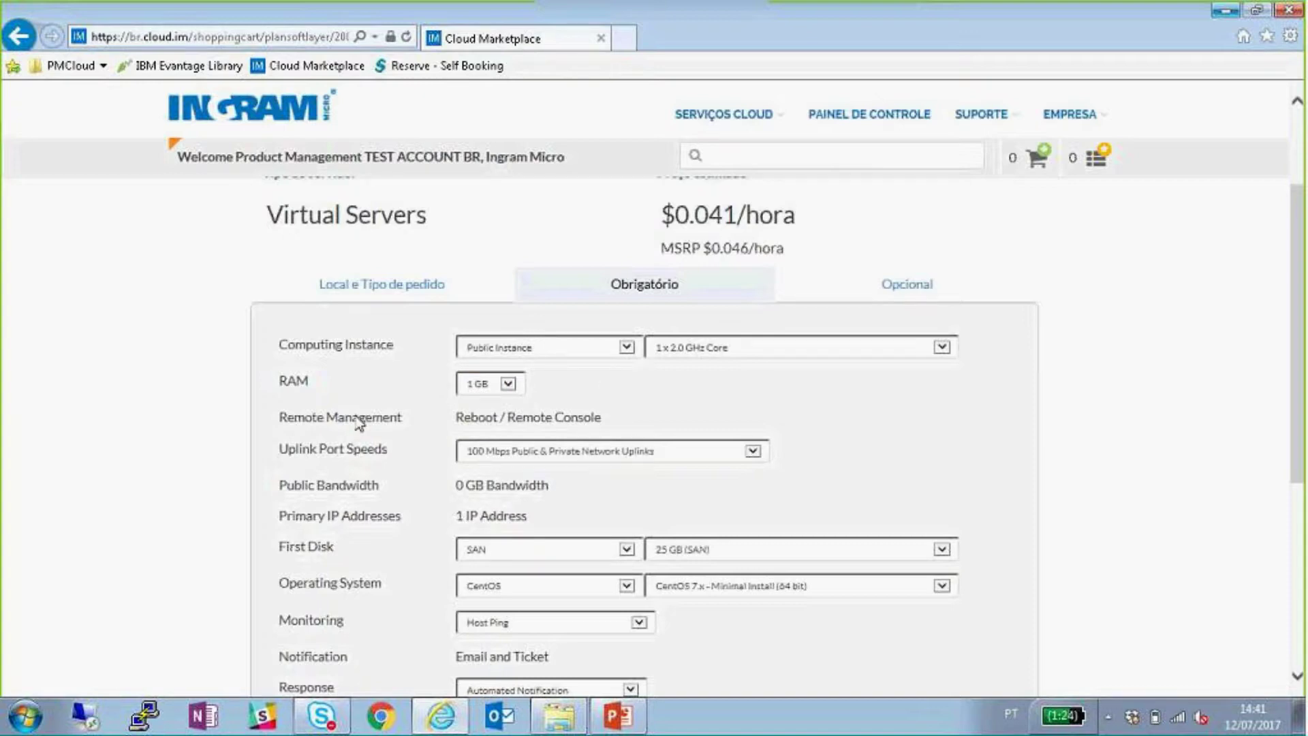
scroll(315, 373, "down", 2)
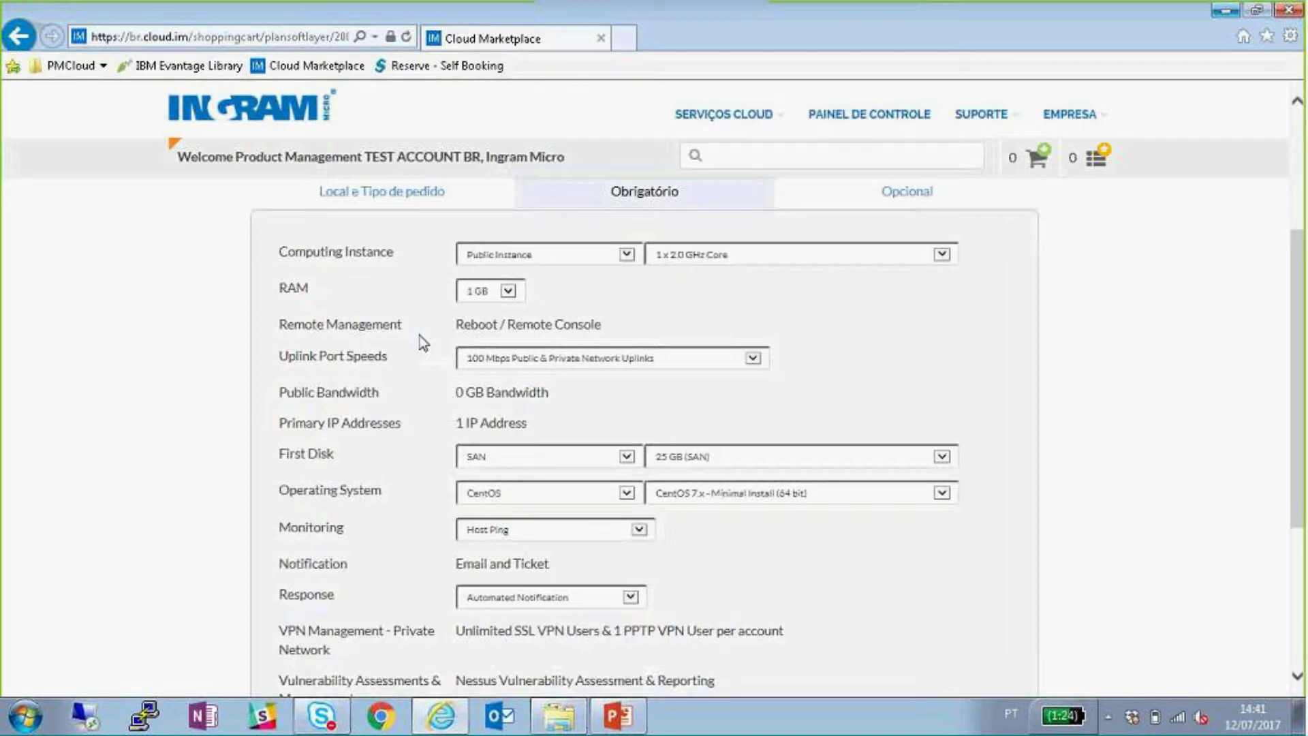
left_click(572, 359)
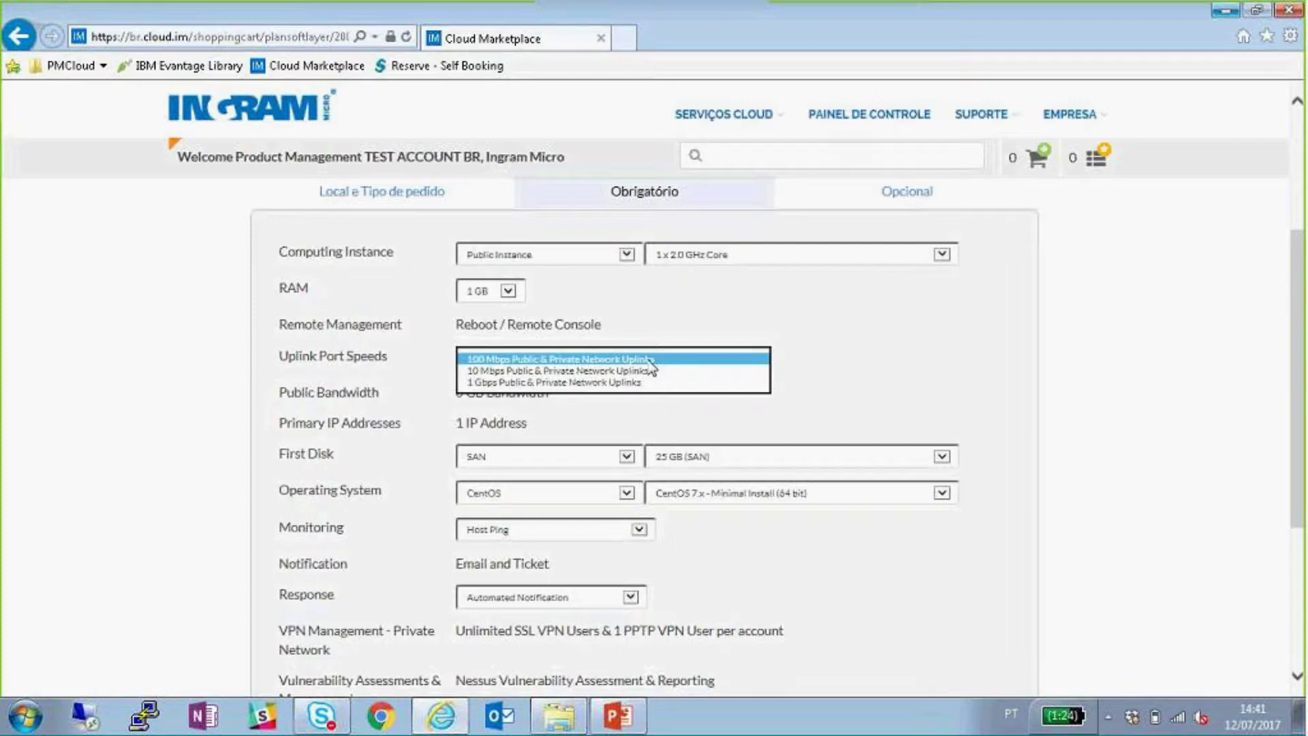
left_click(649, 359)
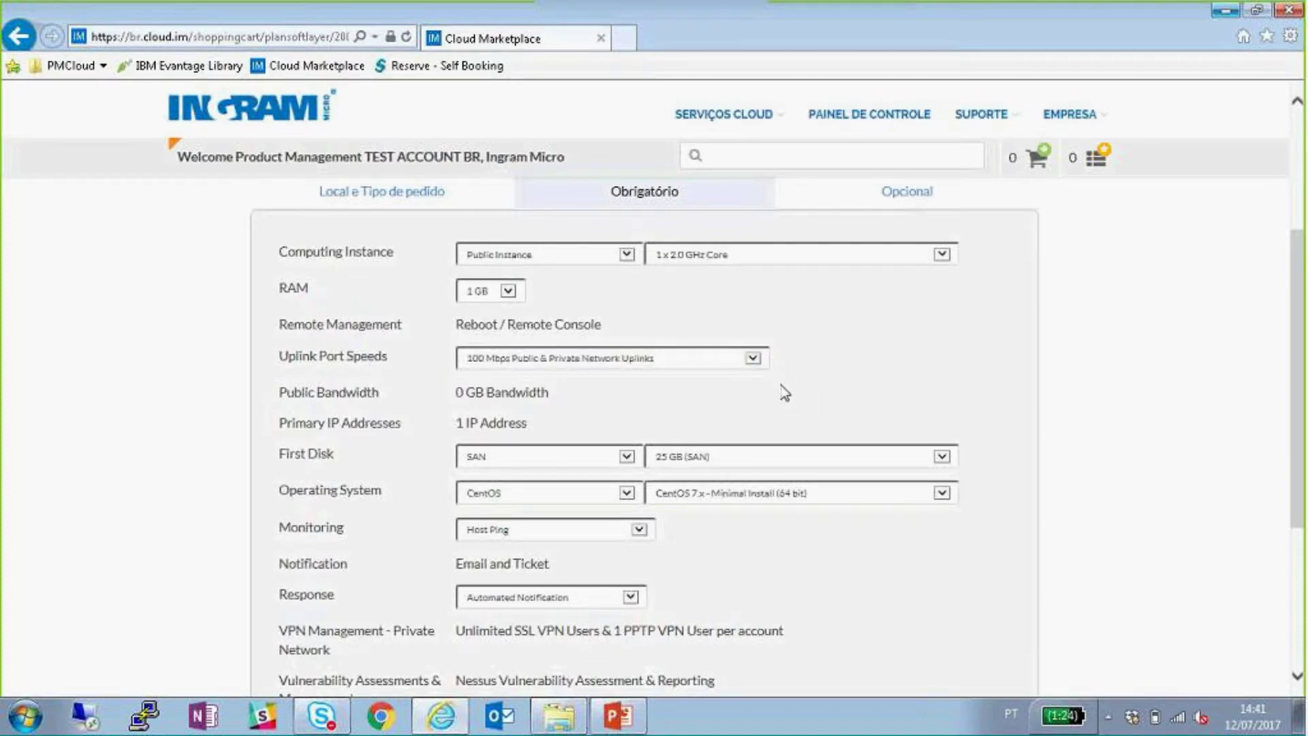
scroll(784, 391, "down", 2)
scroll(784, 391, "down", 2)
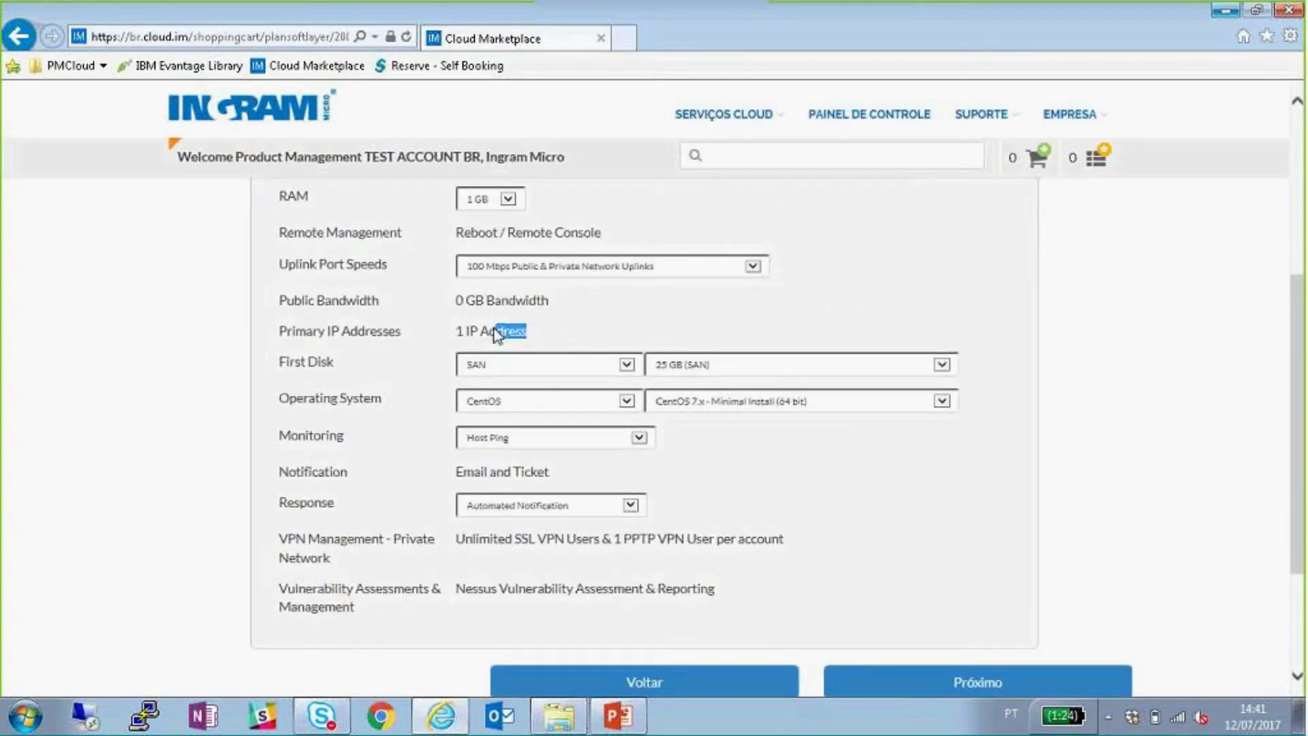
- Keep the first disk as SAN type with 25 GB size
triple_click(522, 341)
left_click(573, 330)
left_click(599, 371)
left_click(645, 321)
scroll(613, 409, "up", 1)
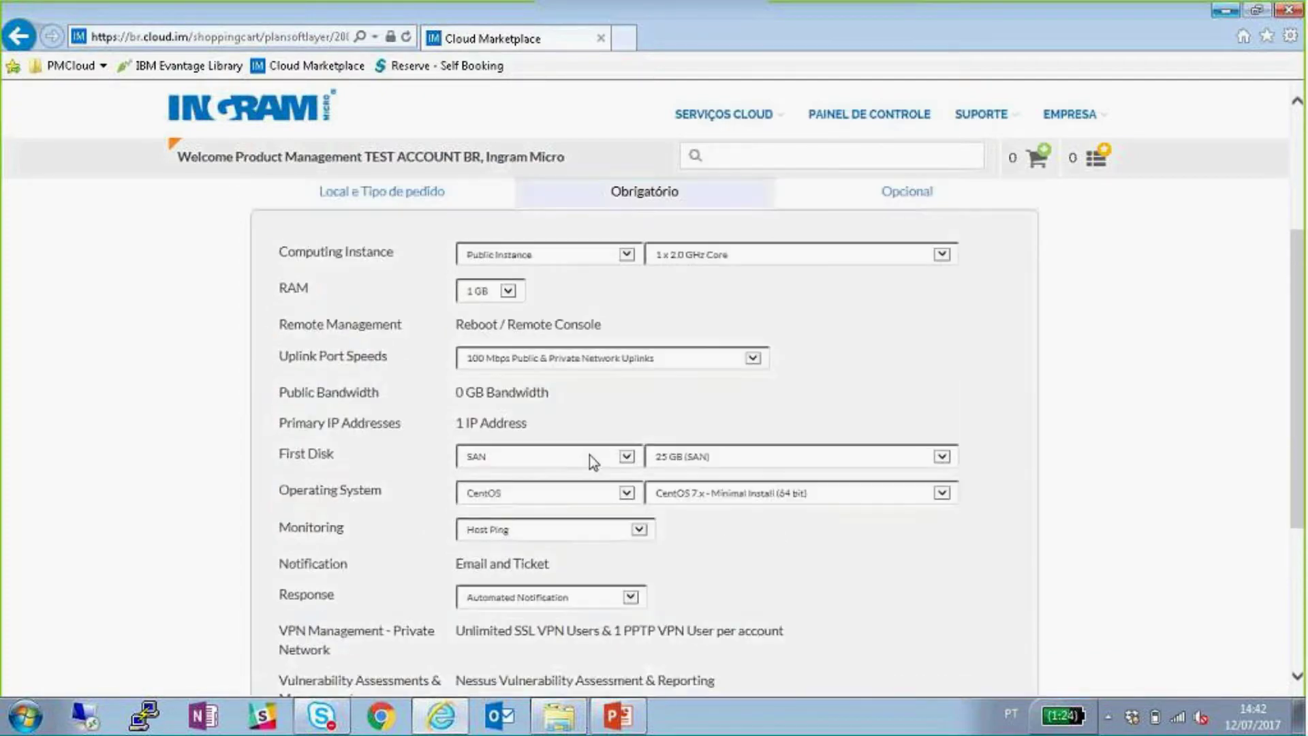
left_click(587, 455)
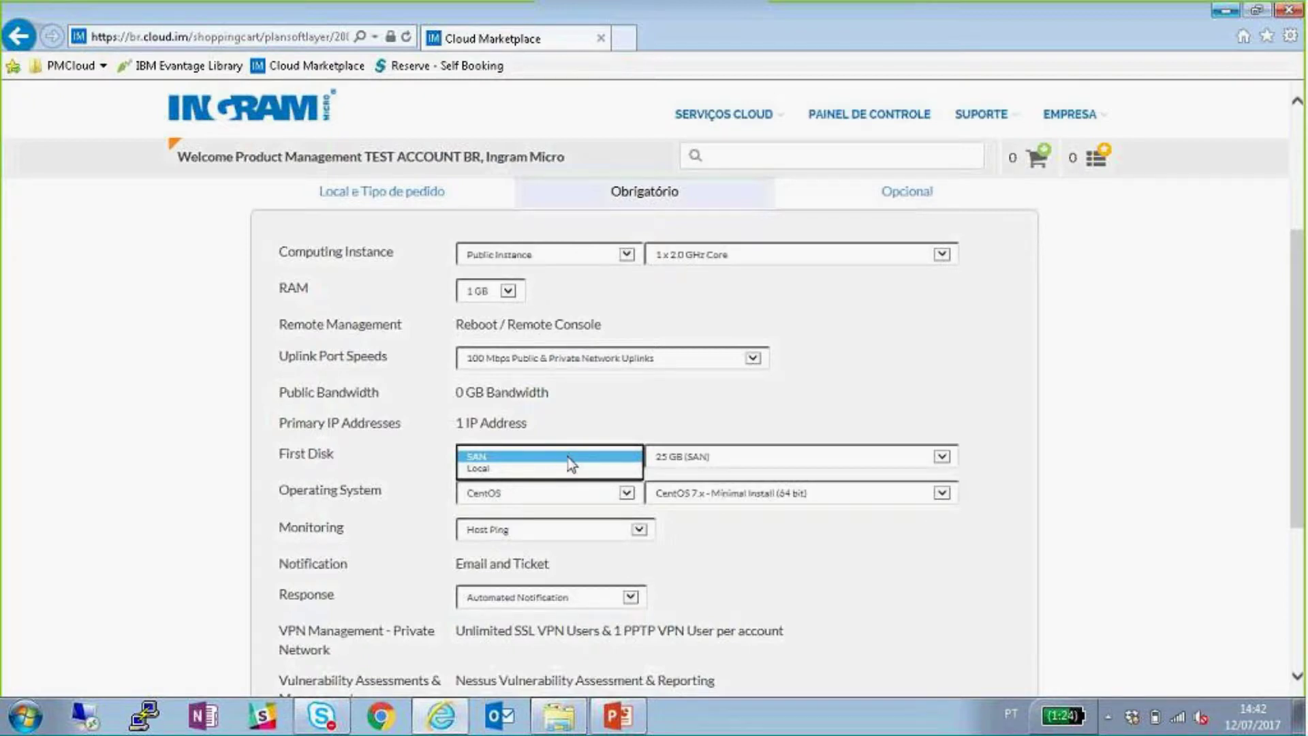
left_click(643, 423)
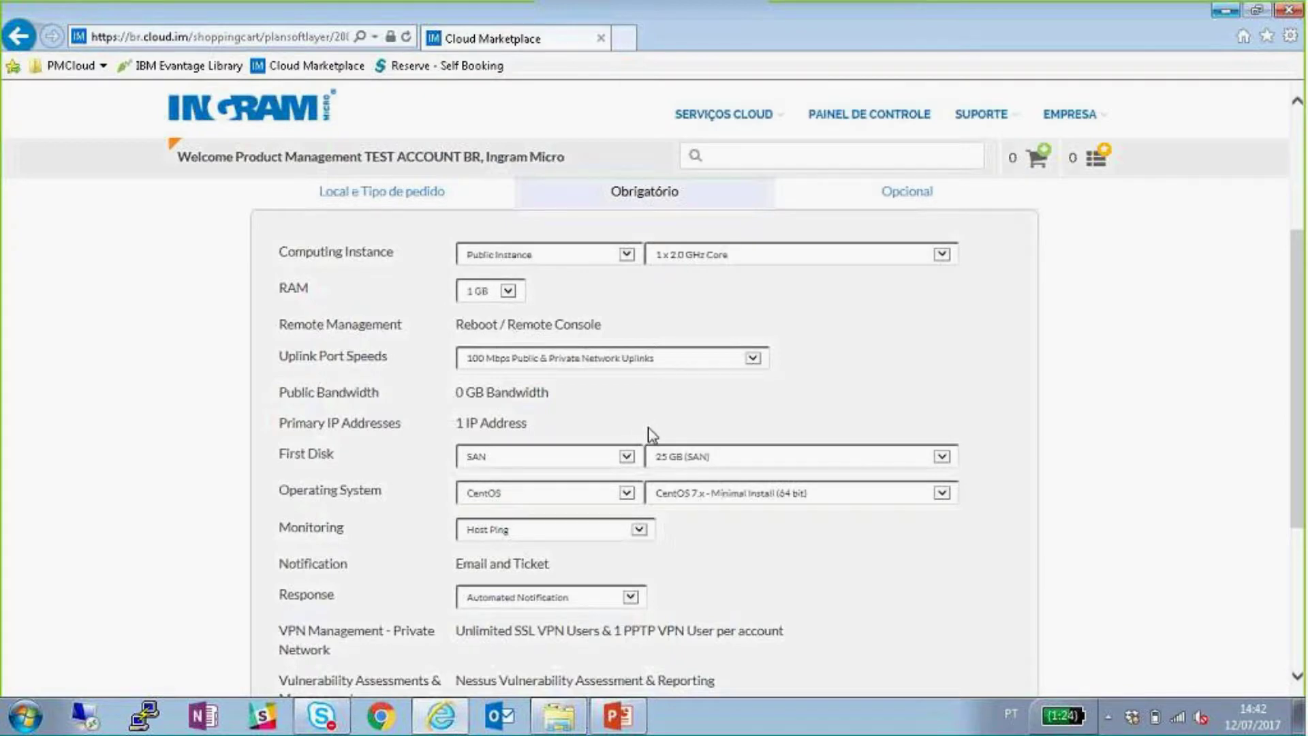
scroll(647, 433, "up", 1)
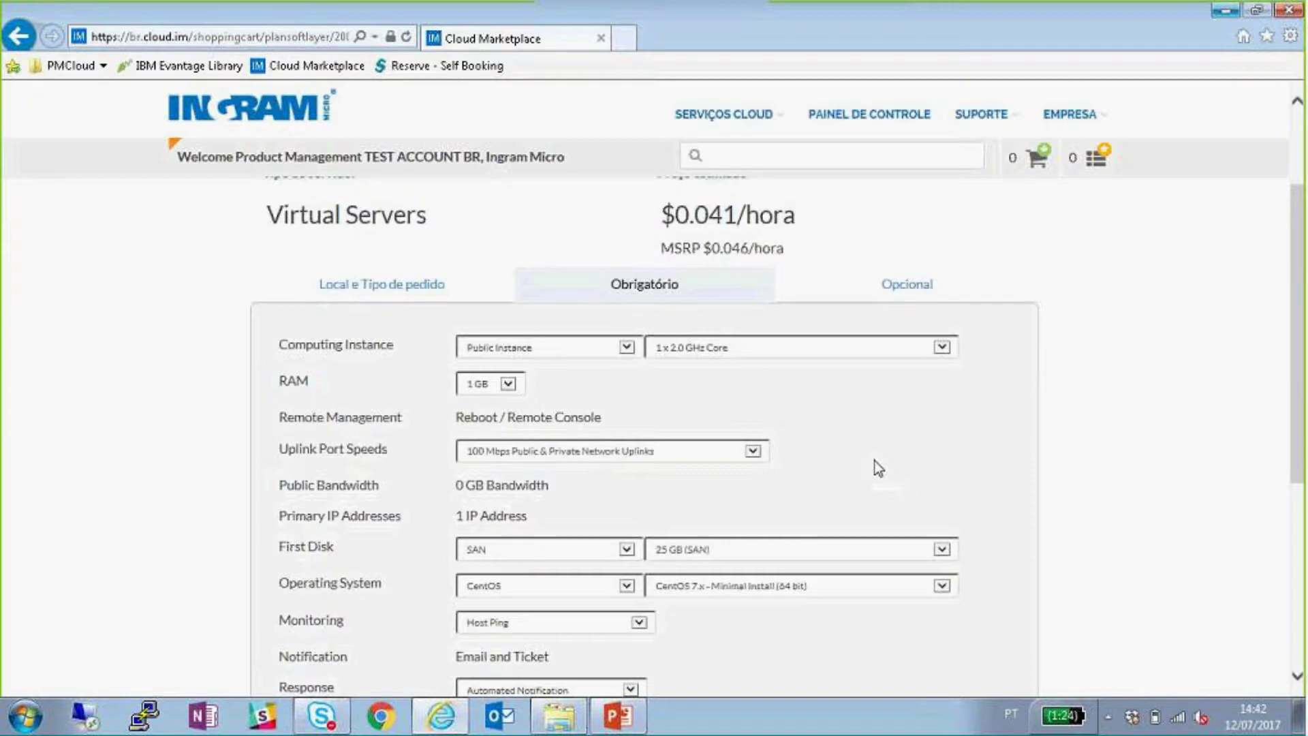
left_click(811, 549)
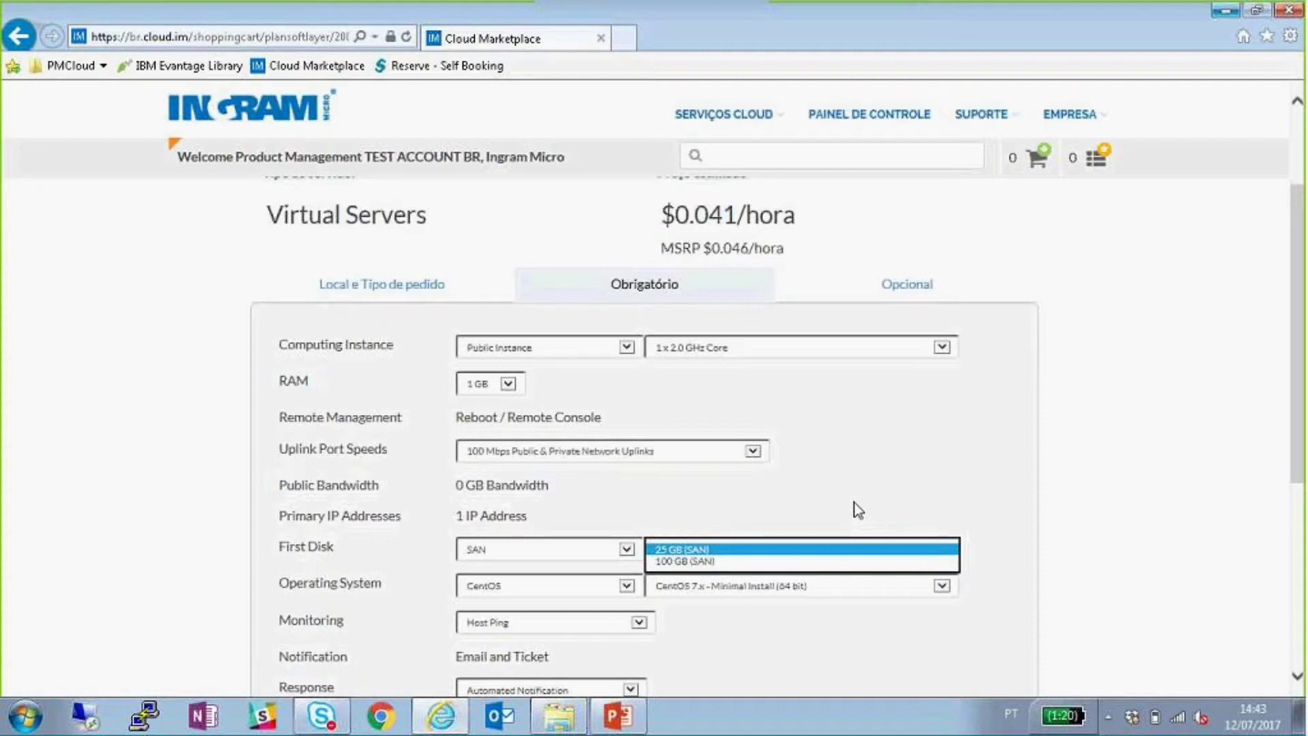
key("Return")
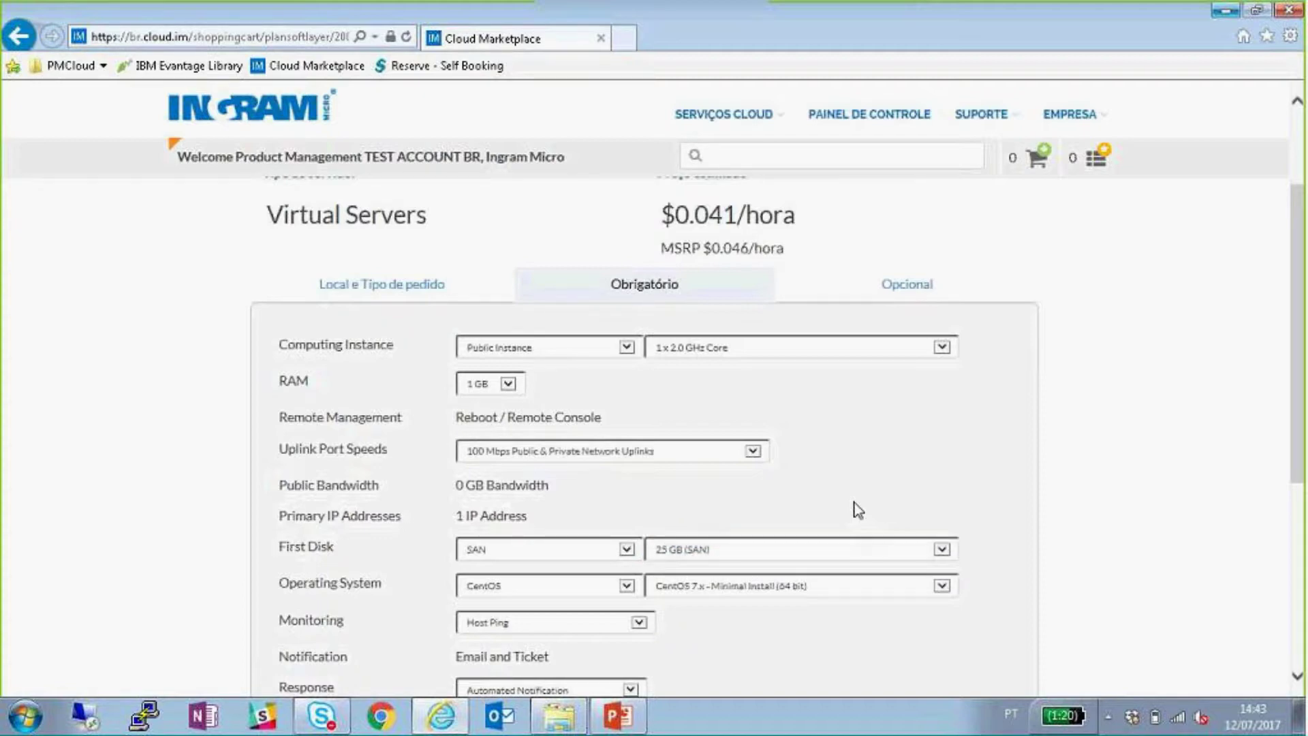
- Compare Ubuntu, Microsoft Windows and Vyatta operating systems and their available versions
left_click(552, 587)
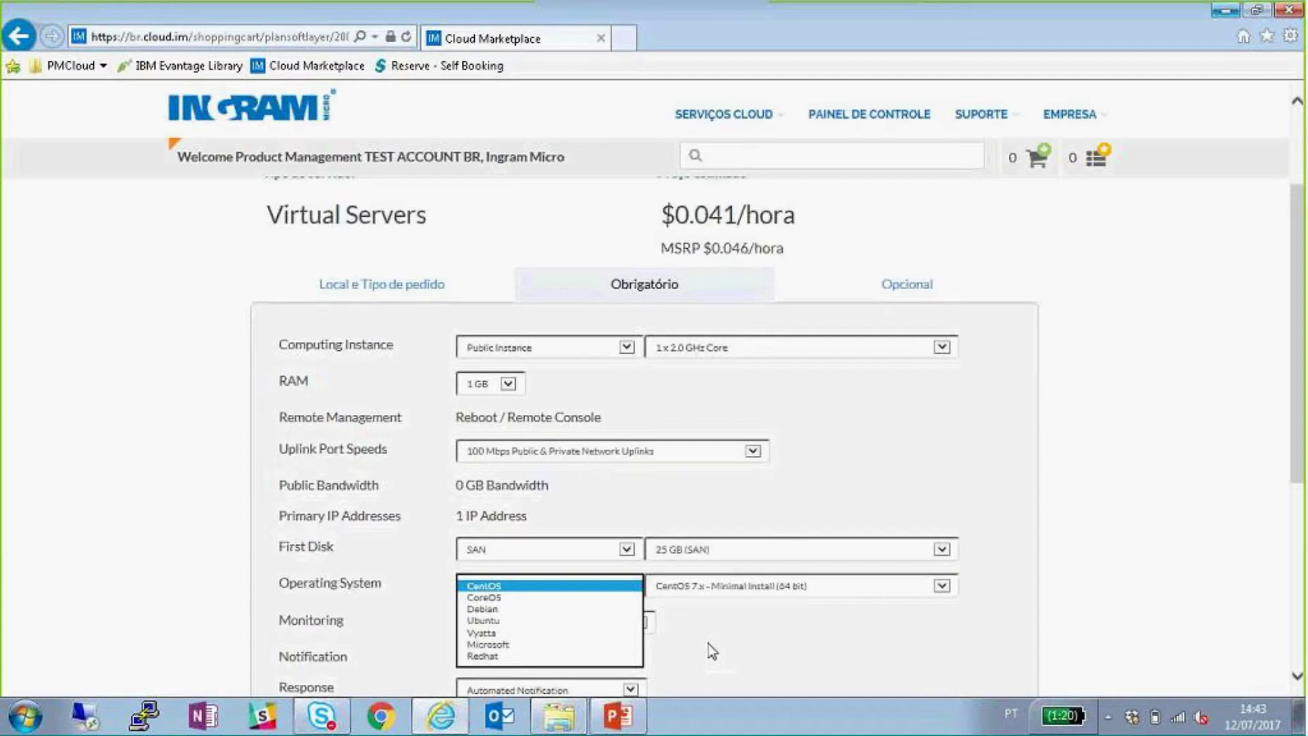
left_click(520, 621)
left_click(712, 587)
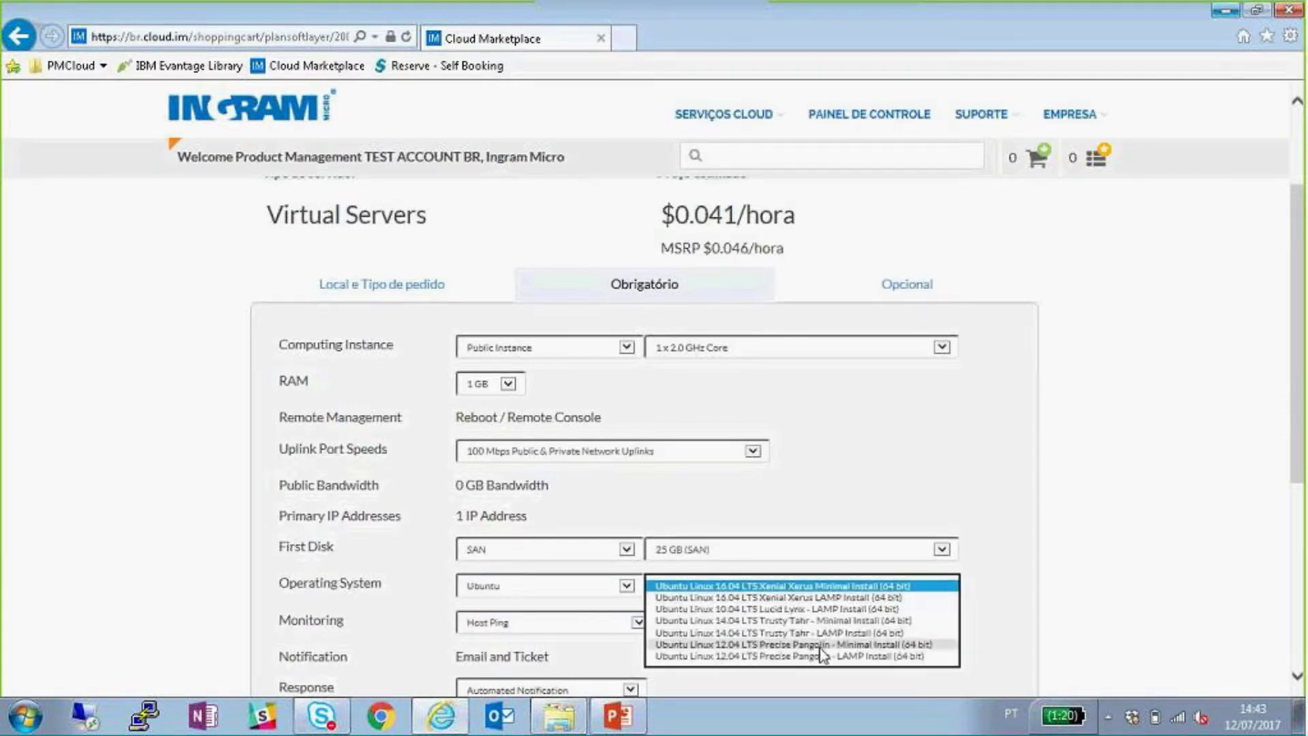
left_click(612, 587)
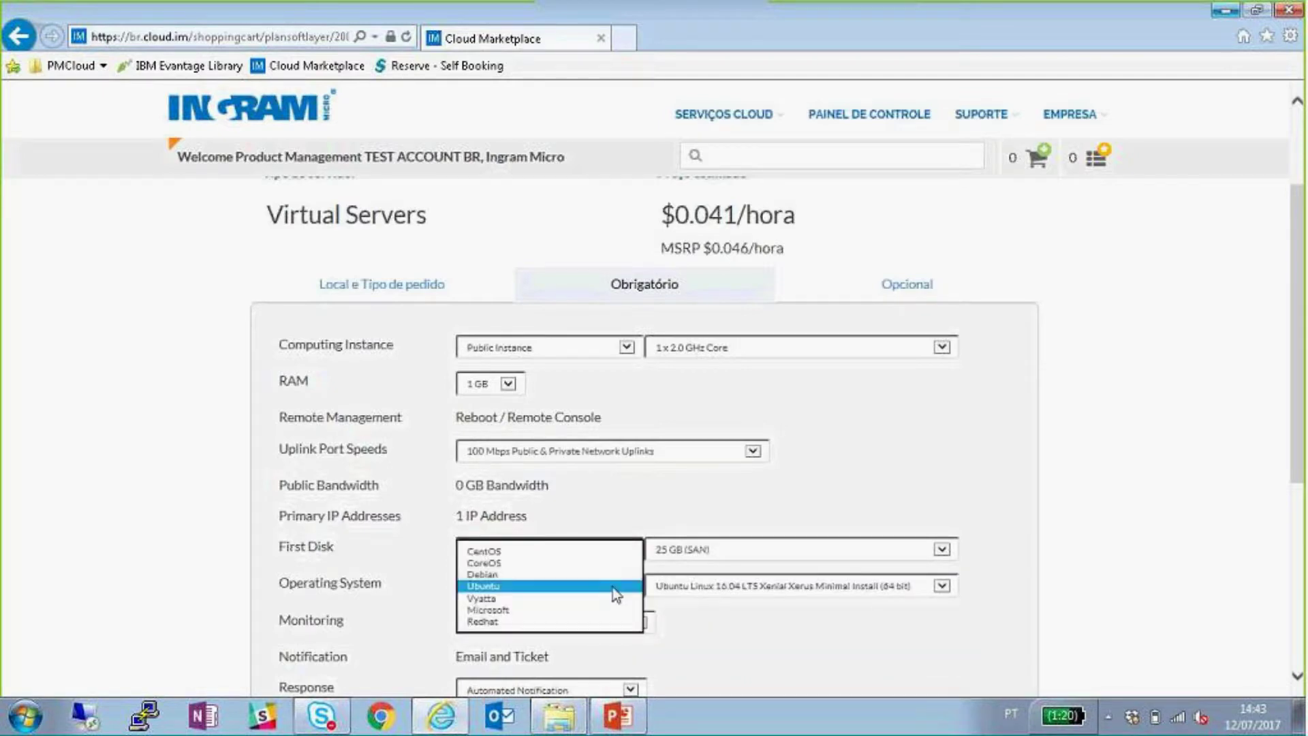
left_click(537, 610)
left_click(755, 590)
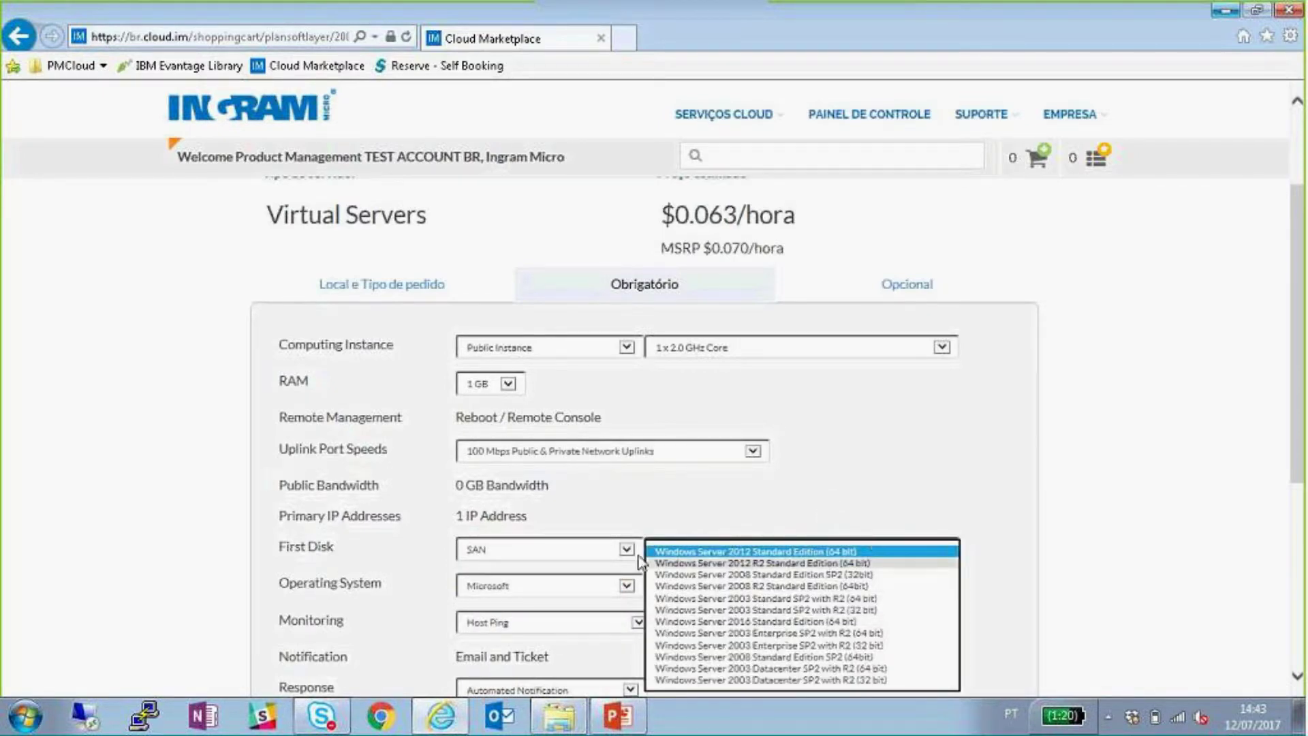
left_click(536, 583)
left_click(493, 574)
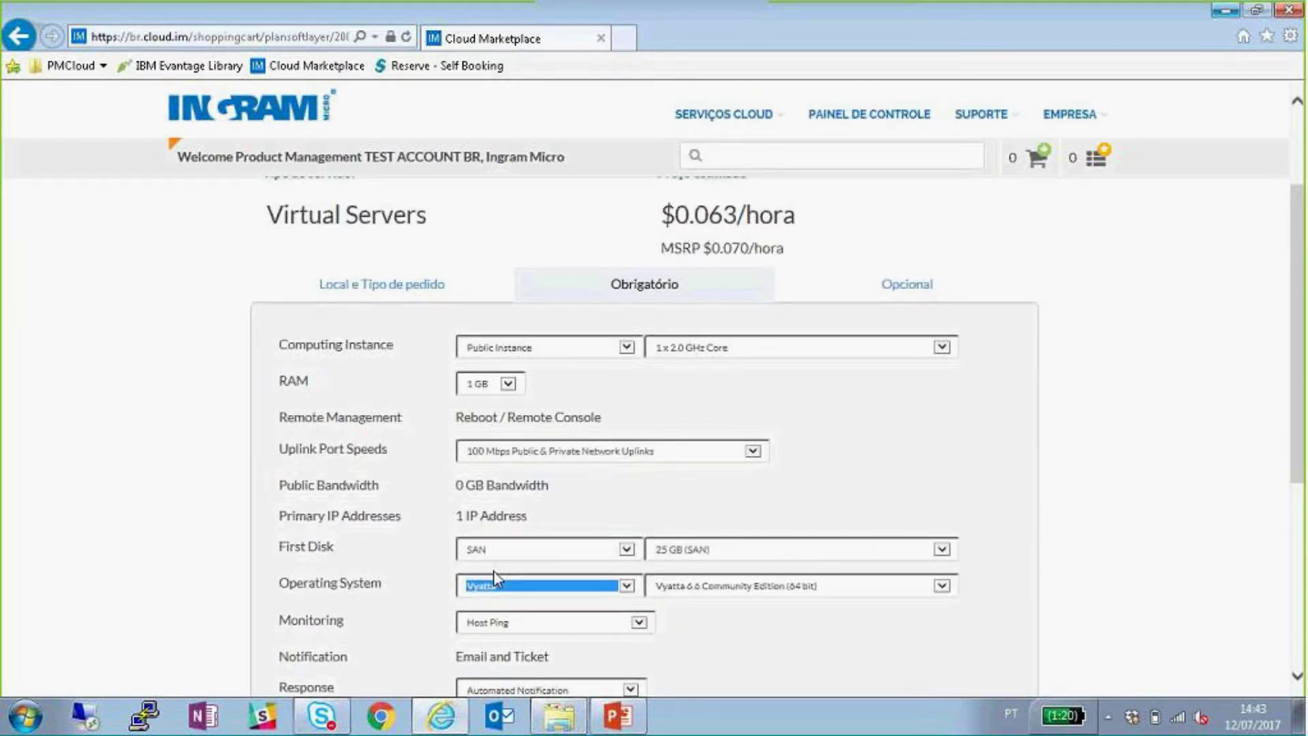
left_click(763, 587)
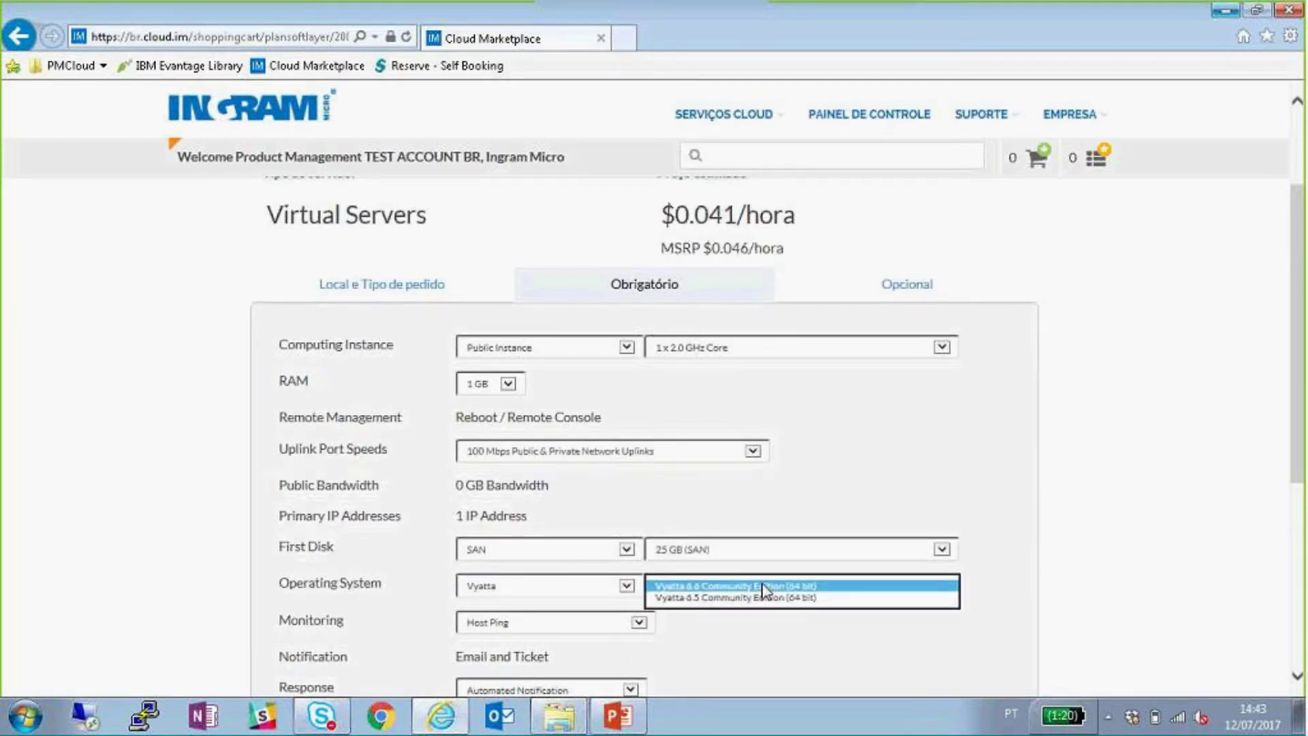
- Settle on CentOS 7.x - Minimal Install (64 bit) as the operating system
left_click(594, 583)
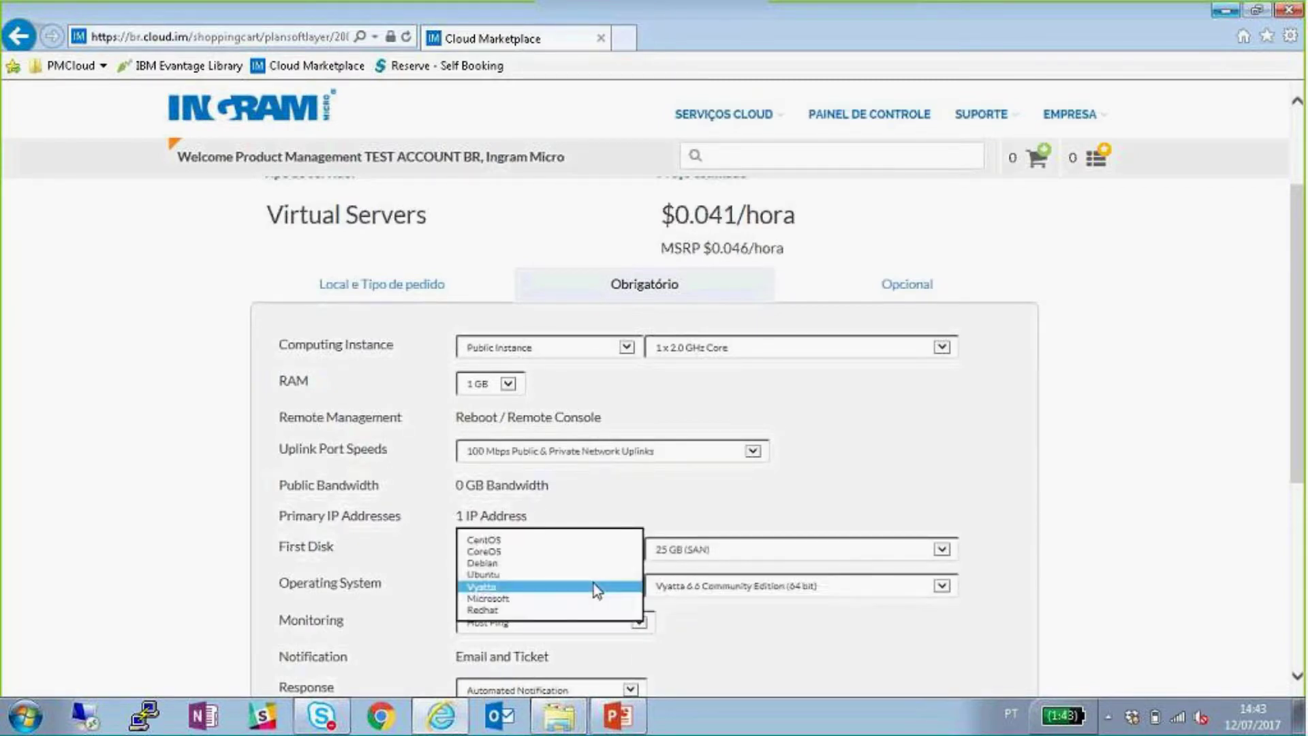
left_click(509, 541)
left_click(779, 586)
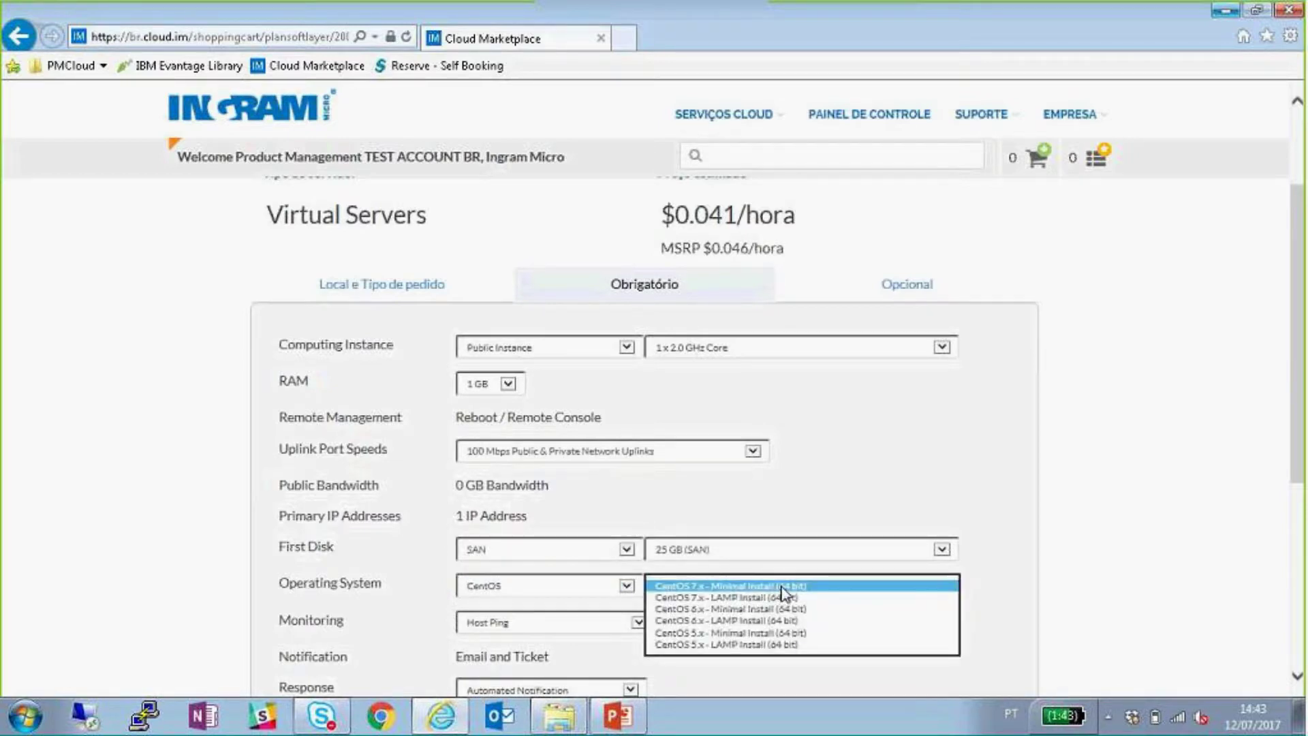
left_click(782, 587)
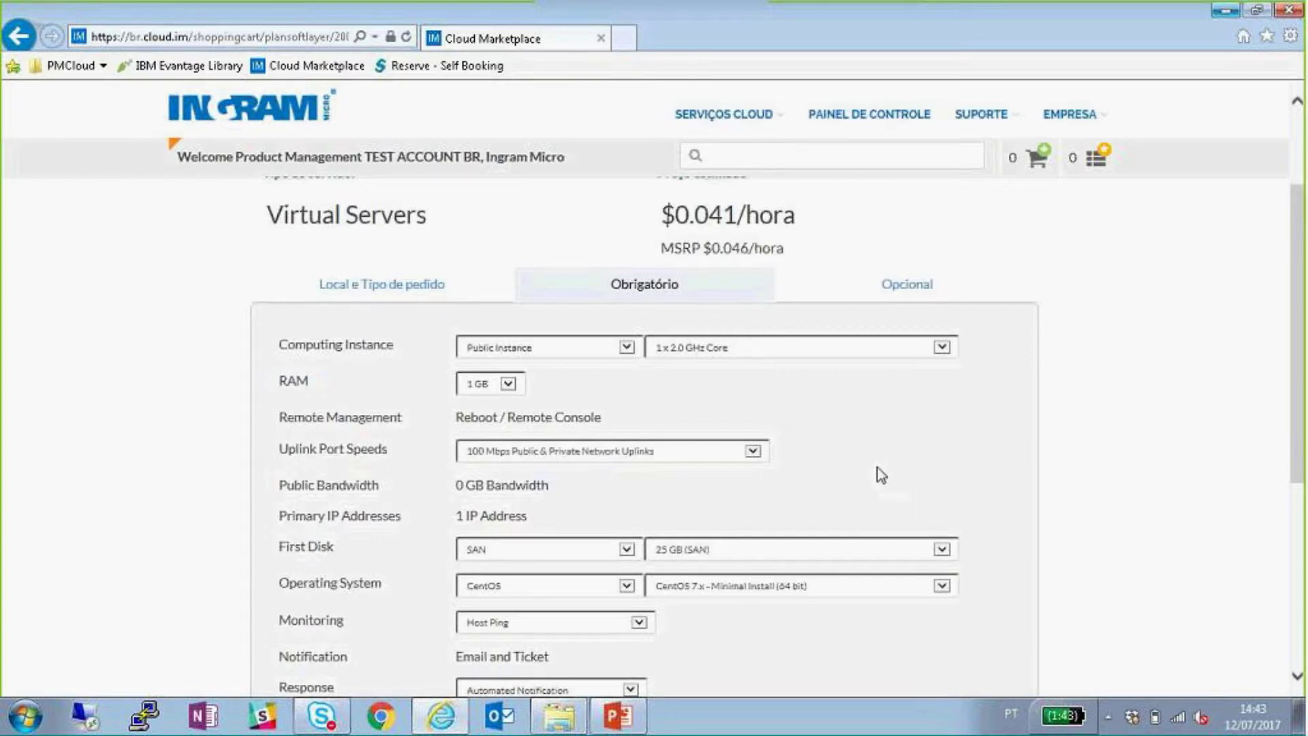
scroll(790, 517, "down", 2)
left_click(639, 531)
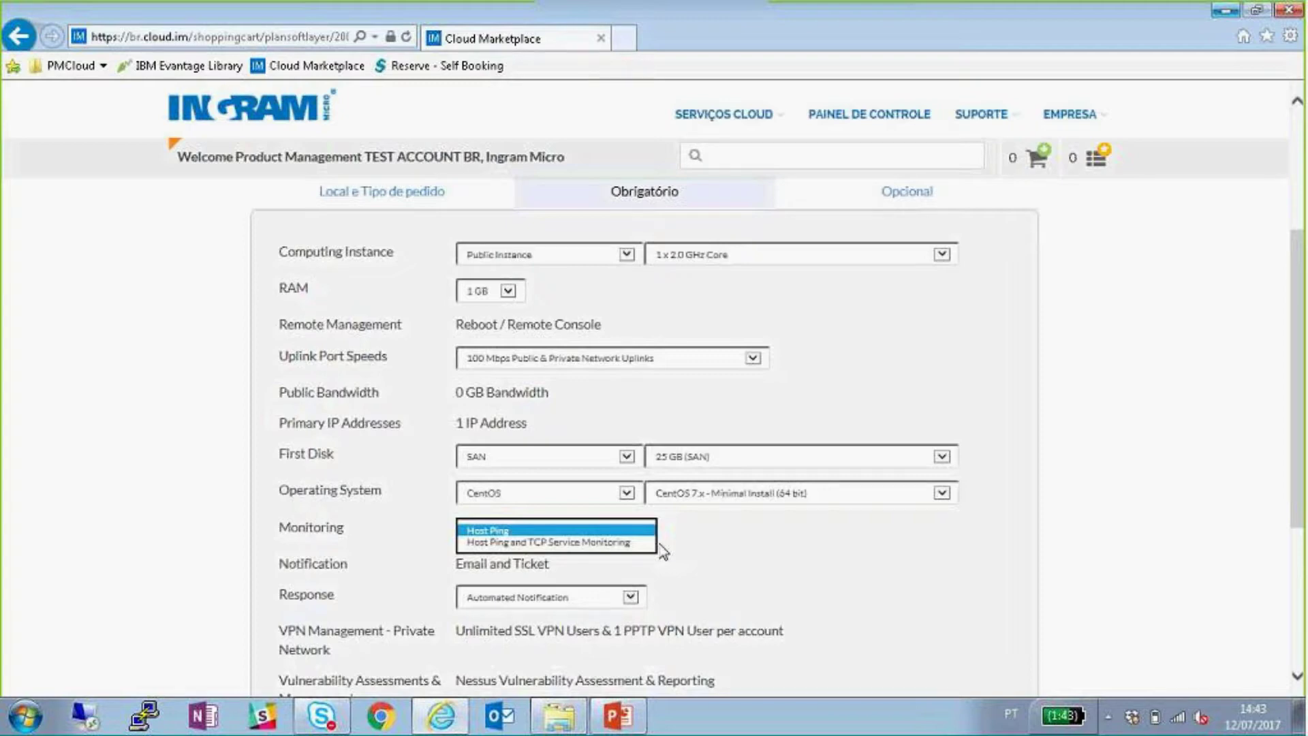
- Leave monitoring on Host Ping and proceed to the Opcional settings
left_click(620, 532)
left_click(732, 564)
scroll(763, 545, "down", 2)
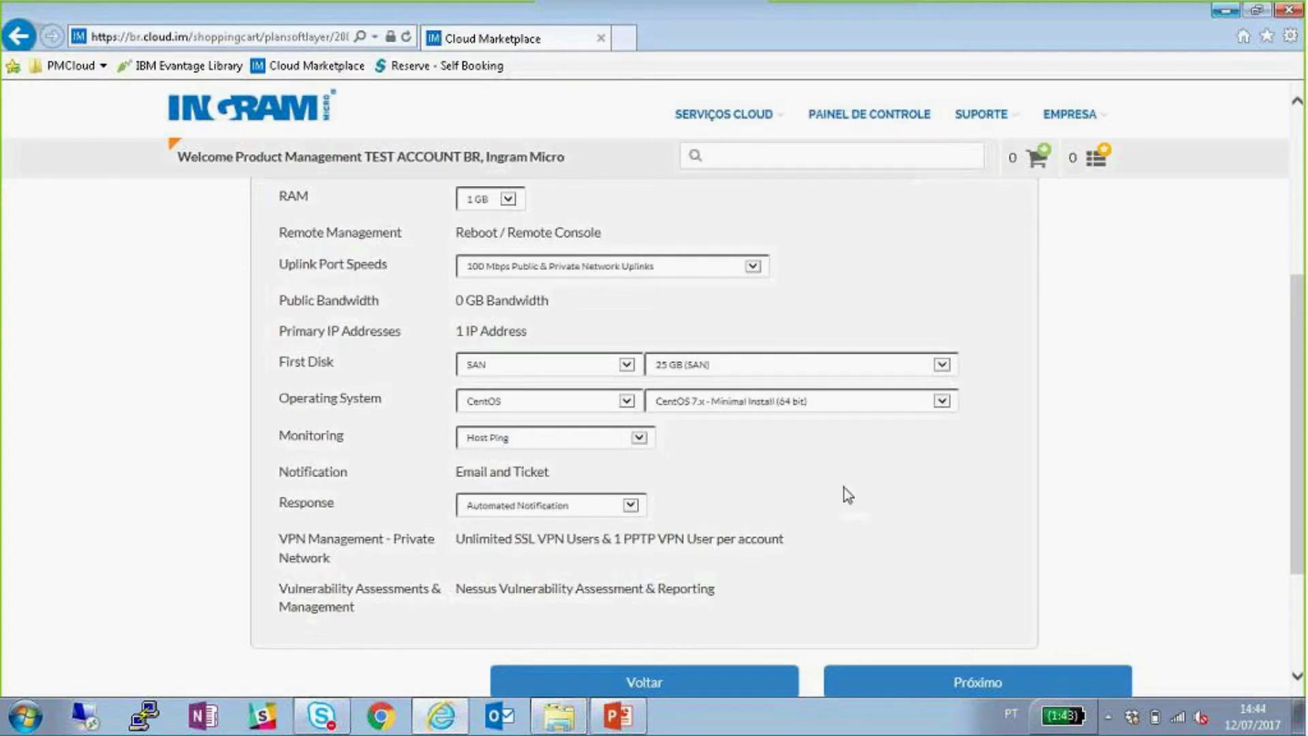
scroll(917, 498, "up", 3)
scroll(666, 424, "down", 2)
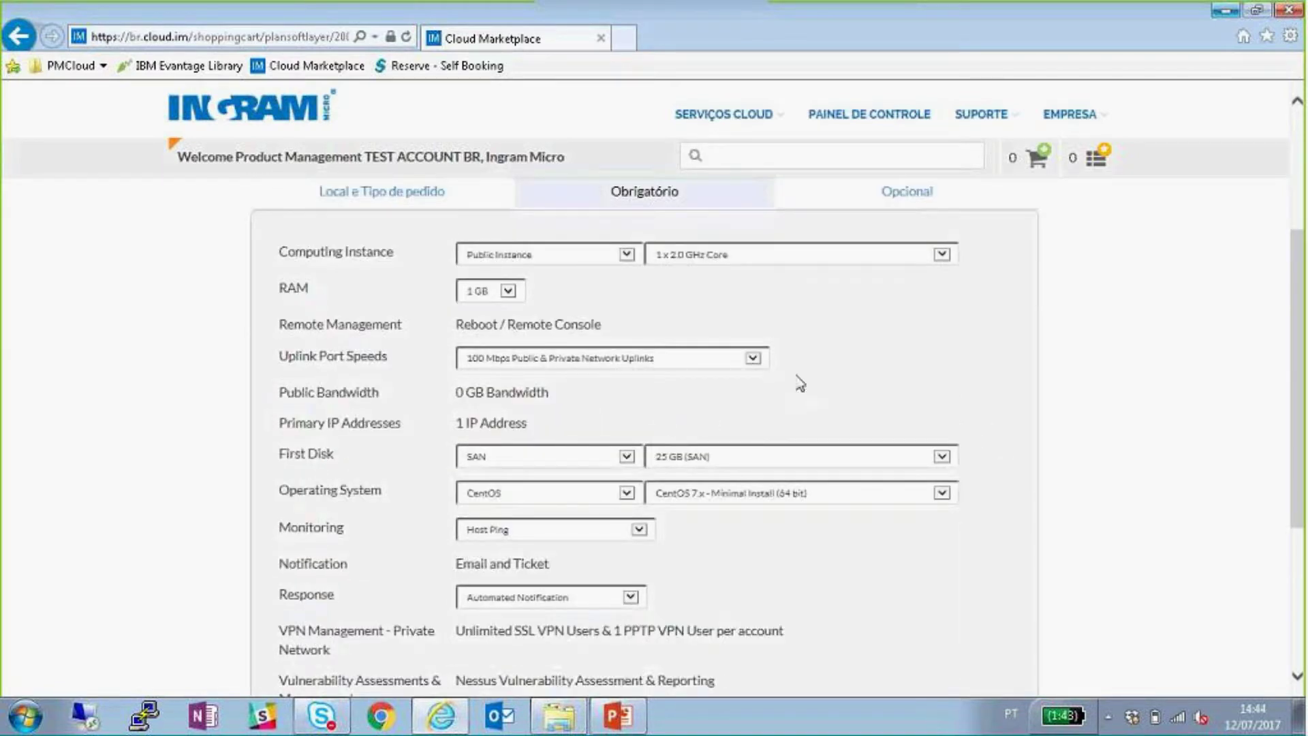
scroll(796, 380, "down", 2)
left_click(977, 684)
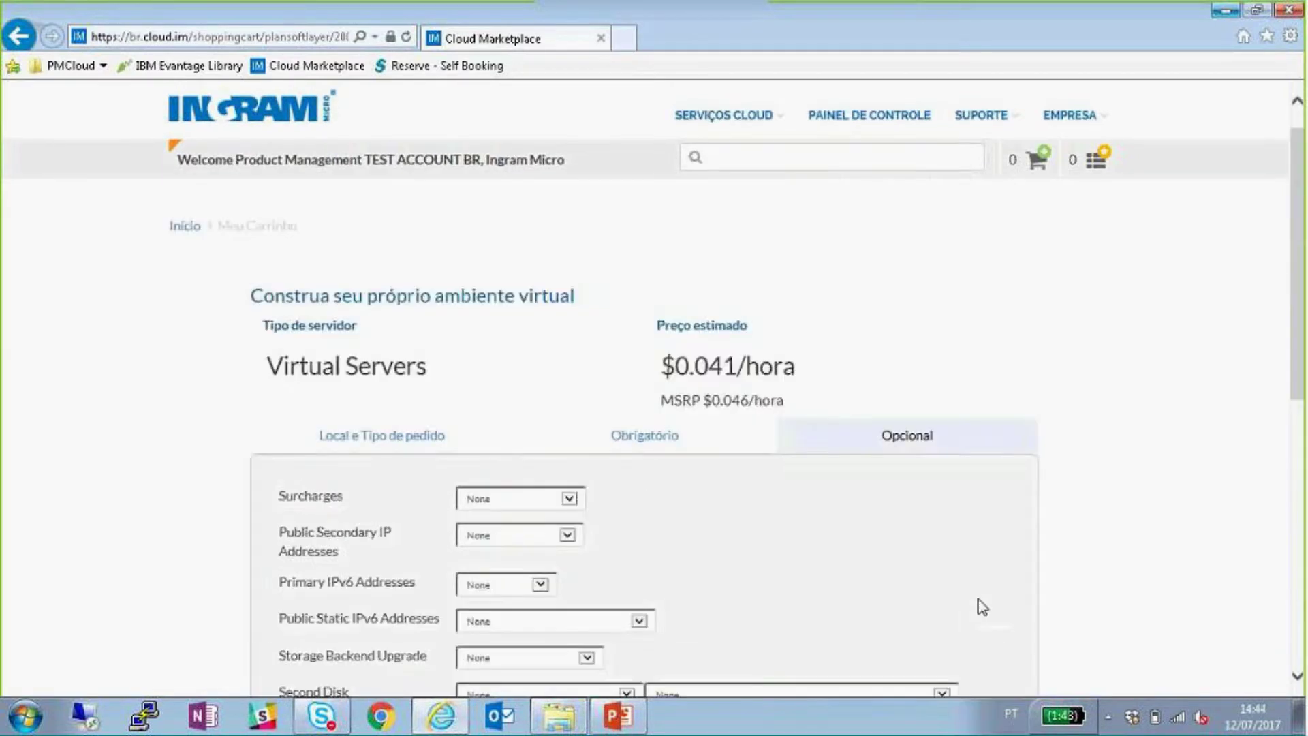
- Look over the public secondary IP address choices without changing them
scroll(1012, 566, "down", 2)
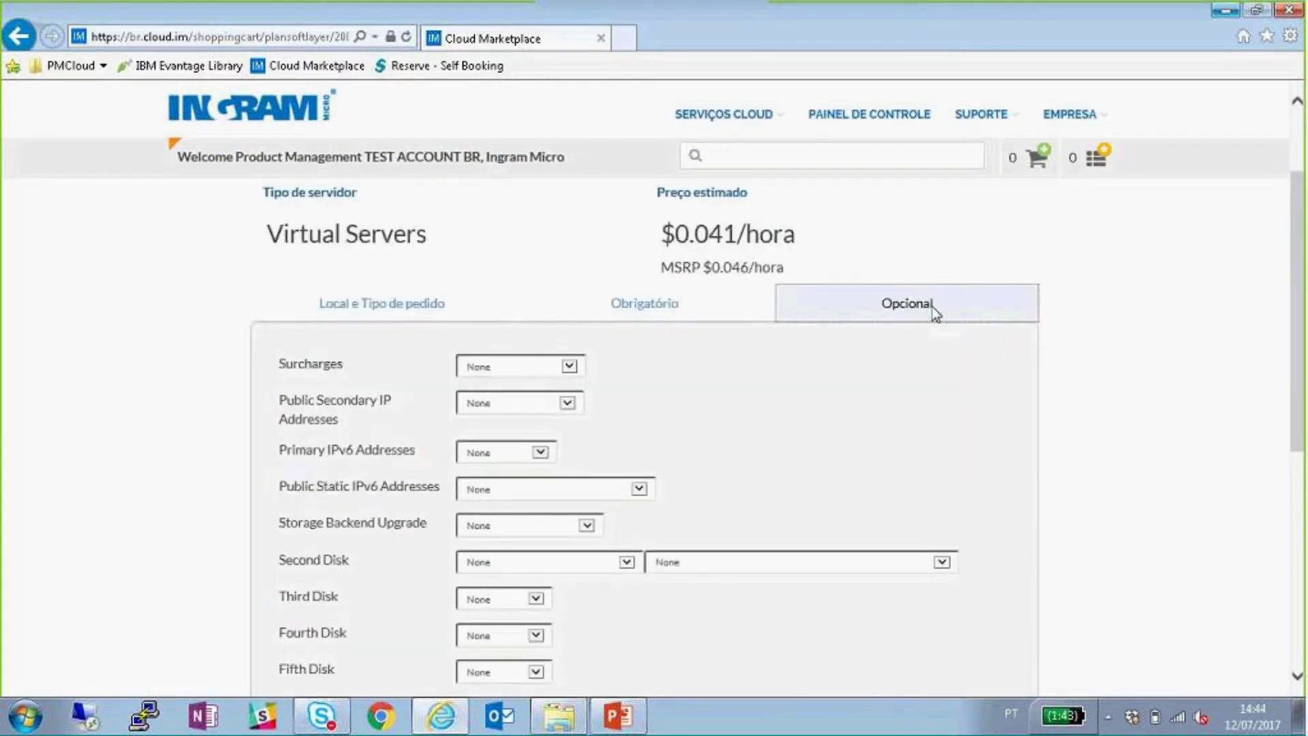
scroll(966, 387, "down", 2)
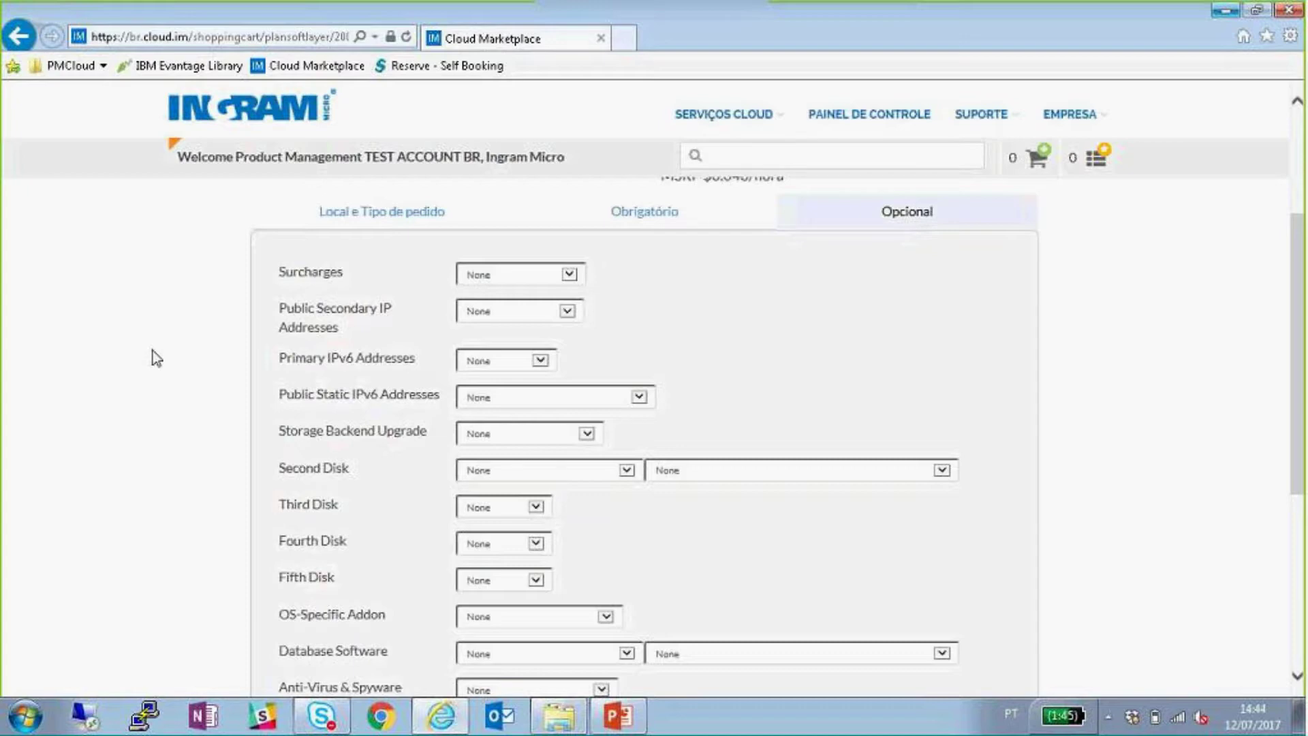
left_click(539, 315)
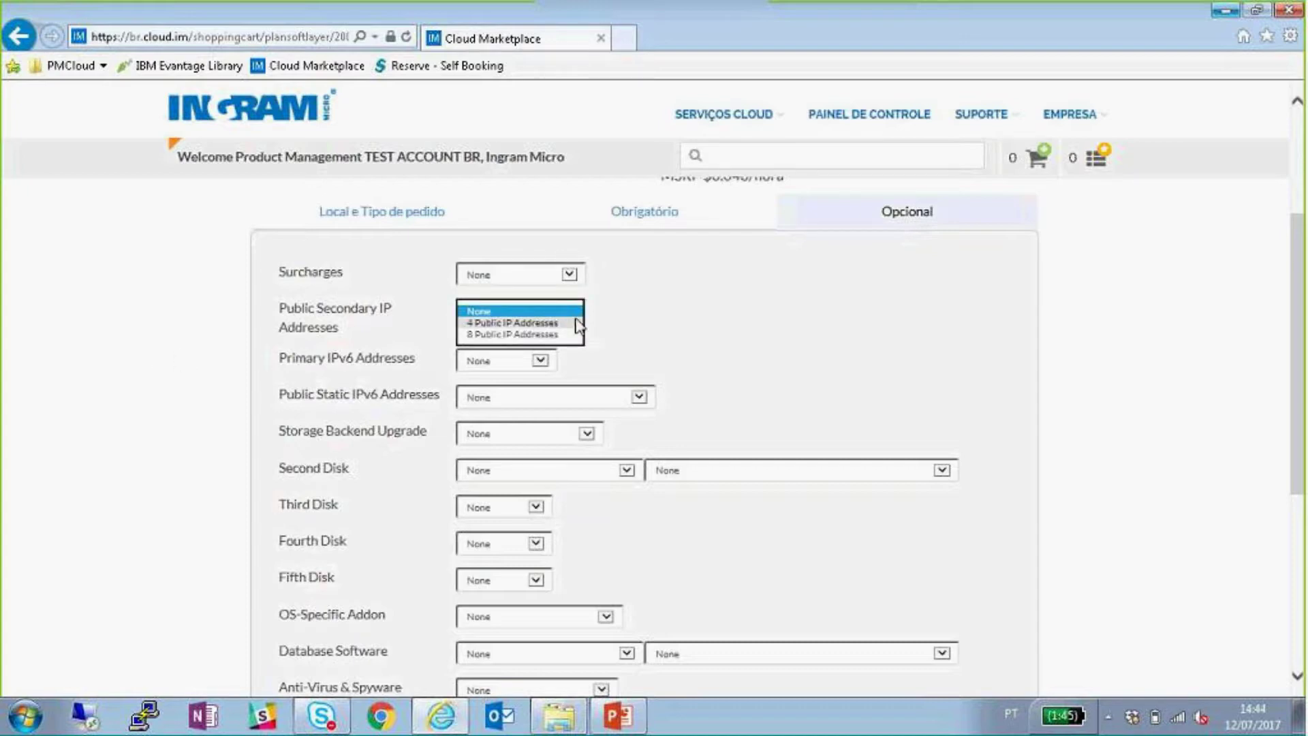
left_click(736, 320)
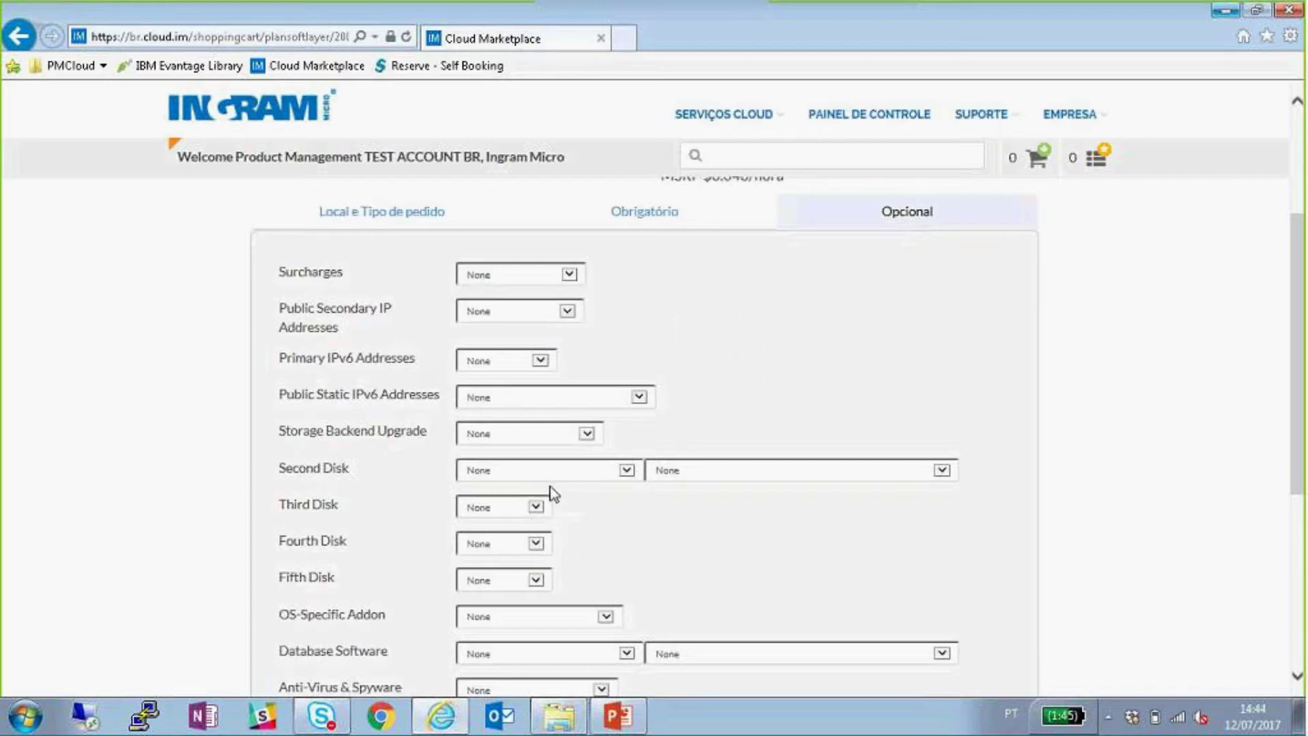
- Set Second Disk to SAN 10 GB and Third Disk to 2.00 TB SAN
left_click(563, 474)
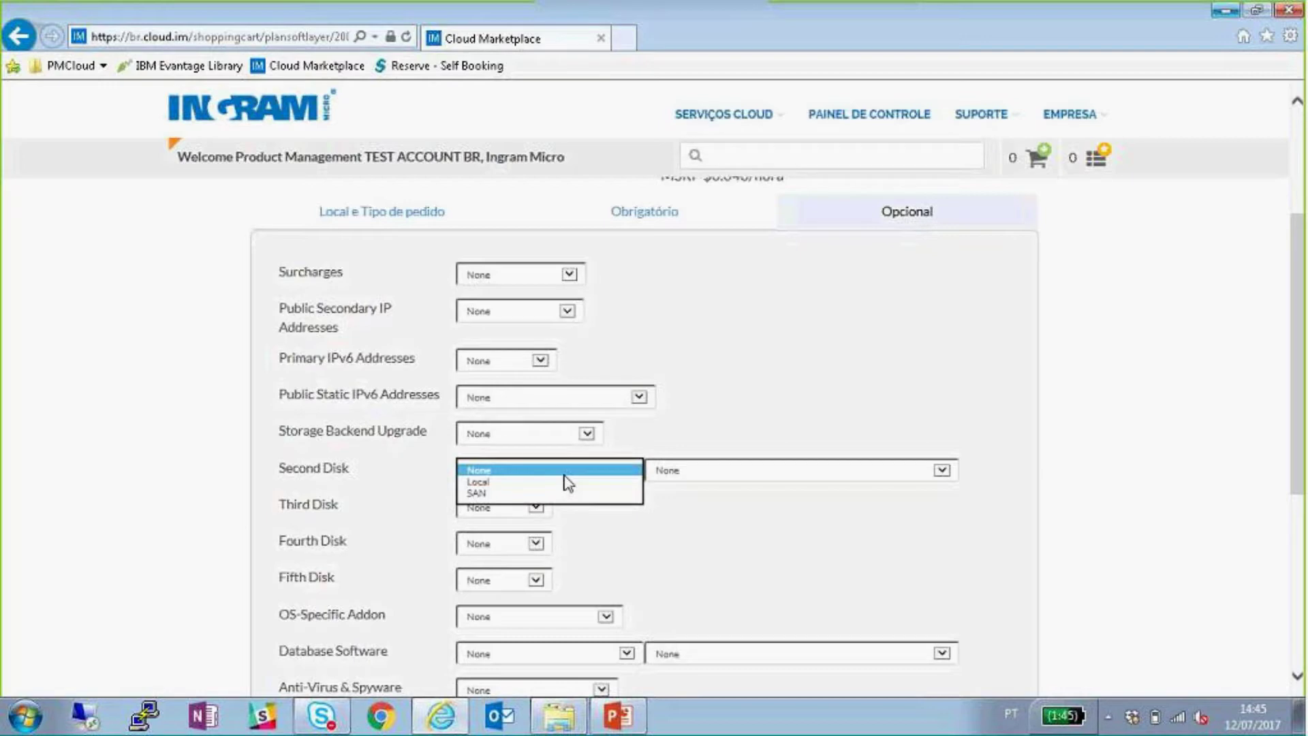
left_click(553, 492)
left_click(681, 471)
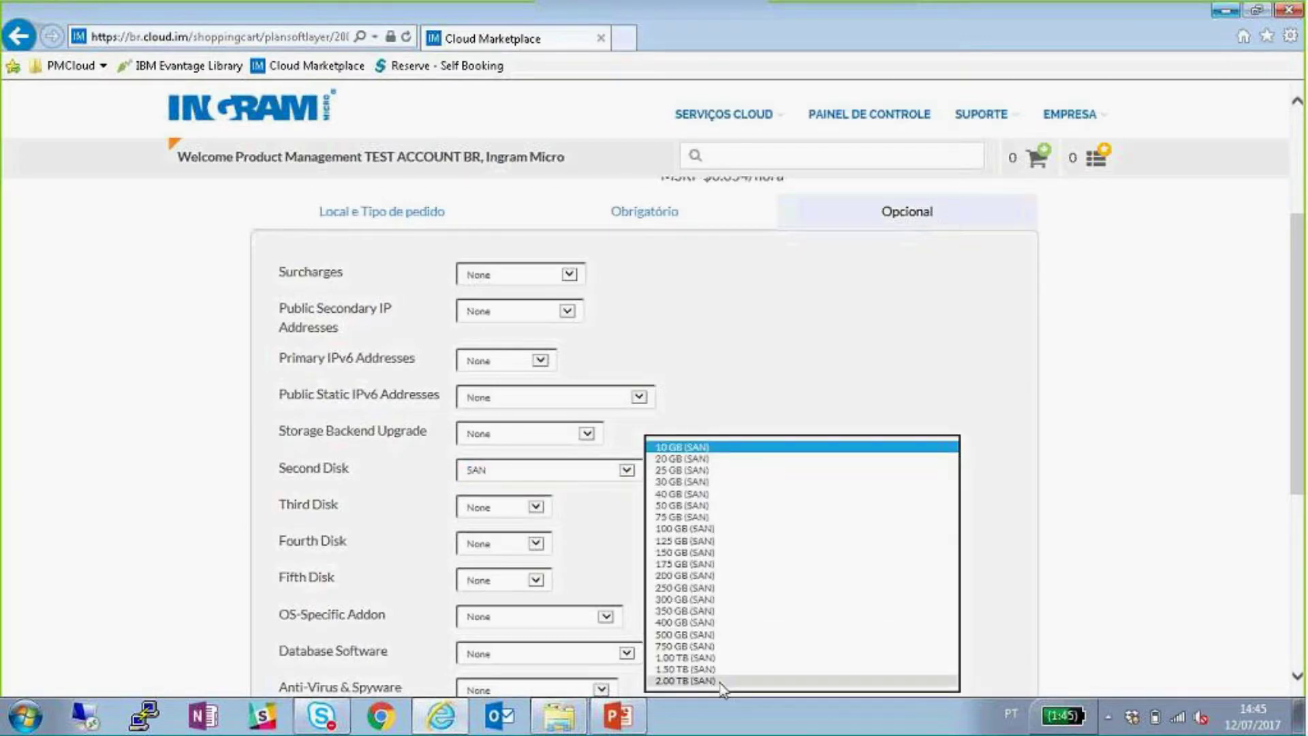
left_click(593, 544)
left_click(541, 515)
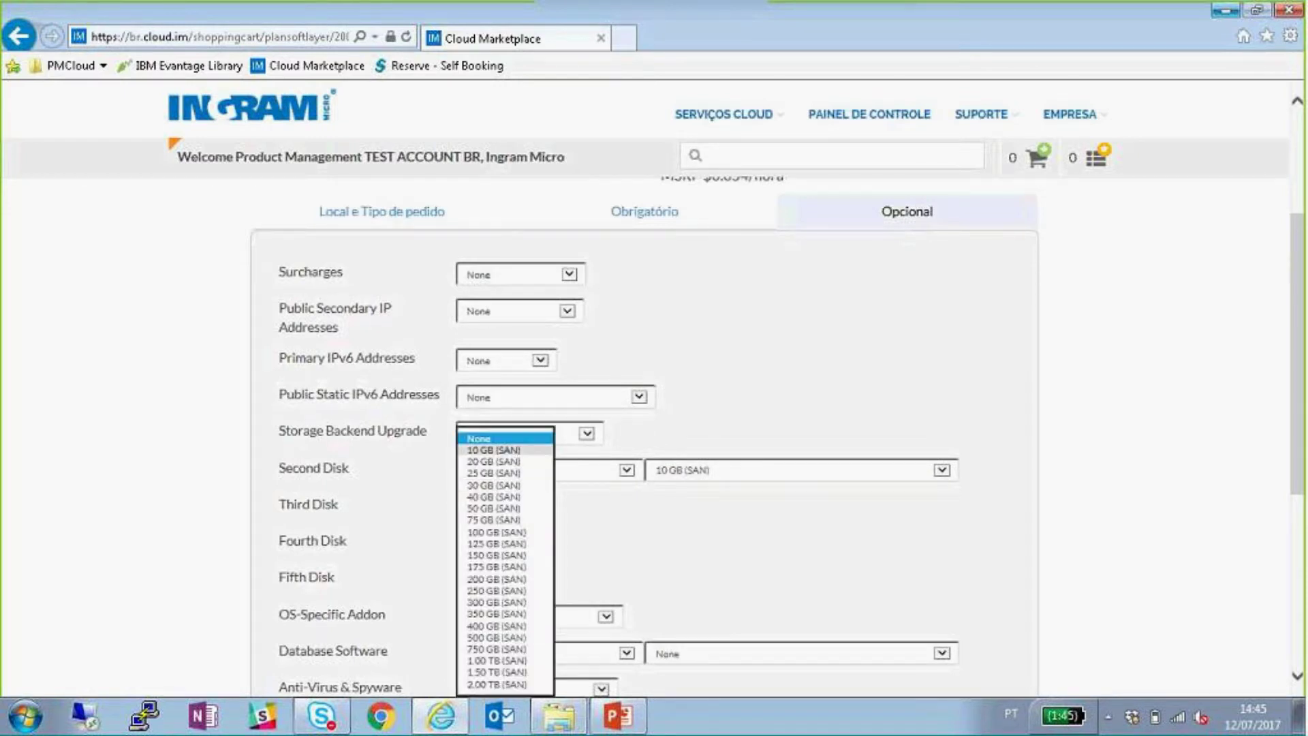
left_click(505, 683)
left_click(520, 504)
left_click(520, 521)
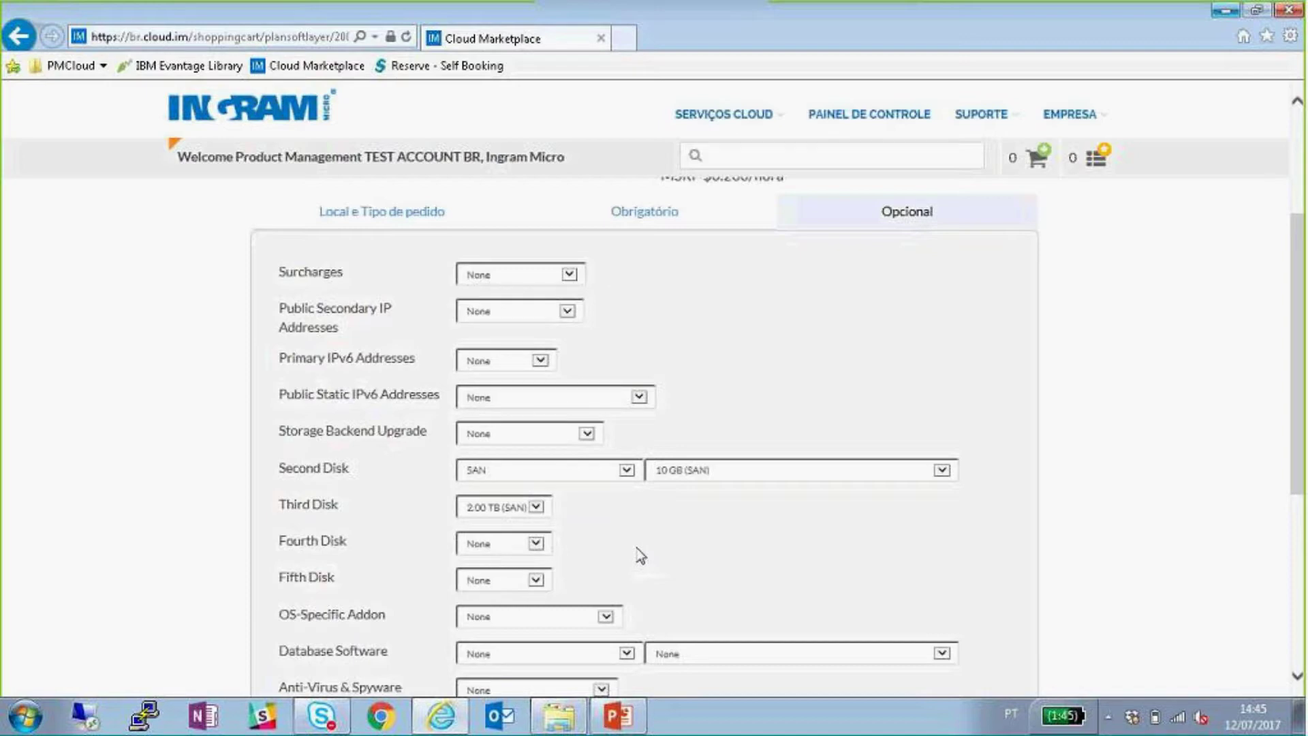
- Reset Third and Second Disk to None, then bring up the OS-Specific Addon choices
left_click(536, 508)
left_click(478, 253)
left_click(685, 470)
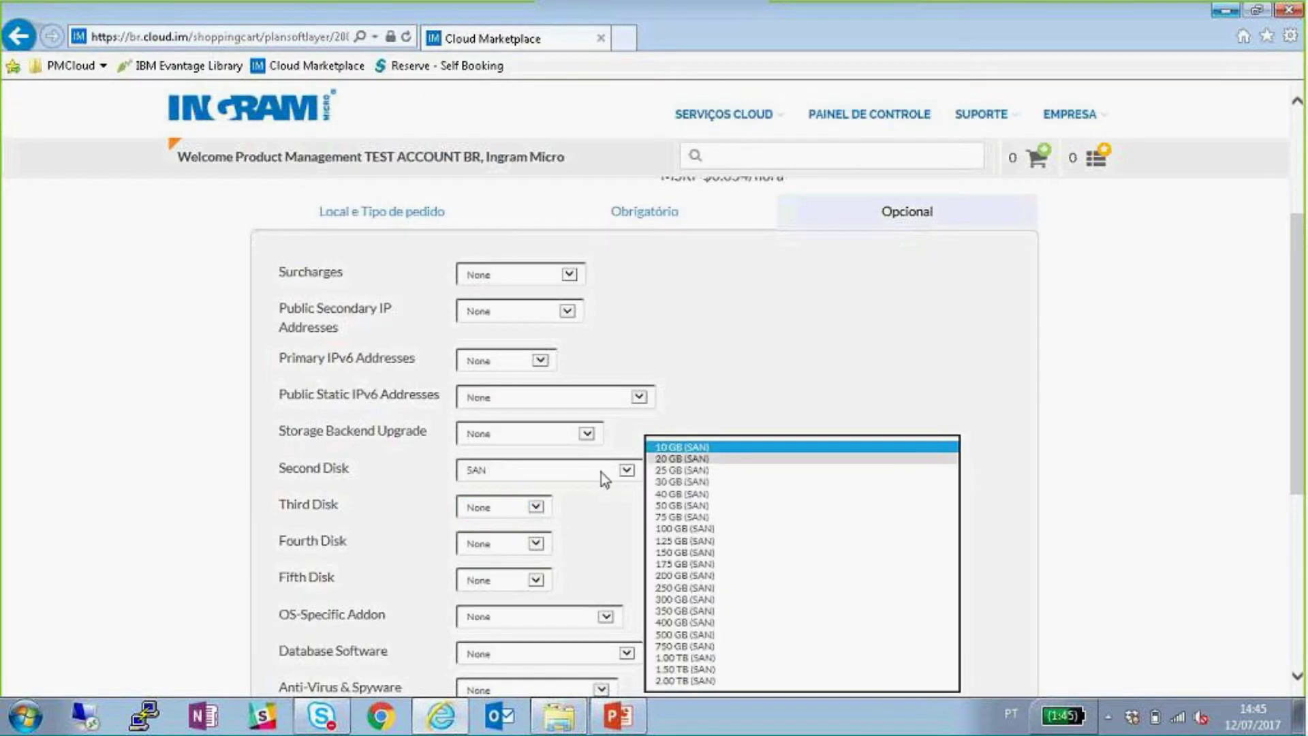
left_click(601, 472)
left_click(518, 447)
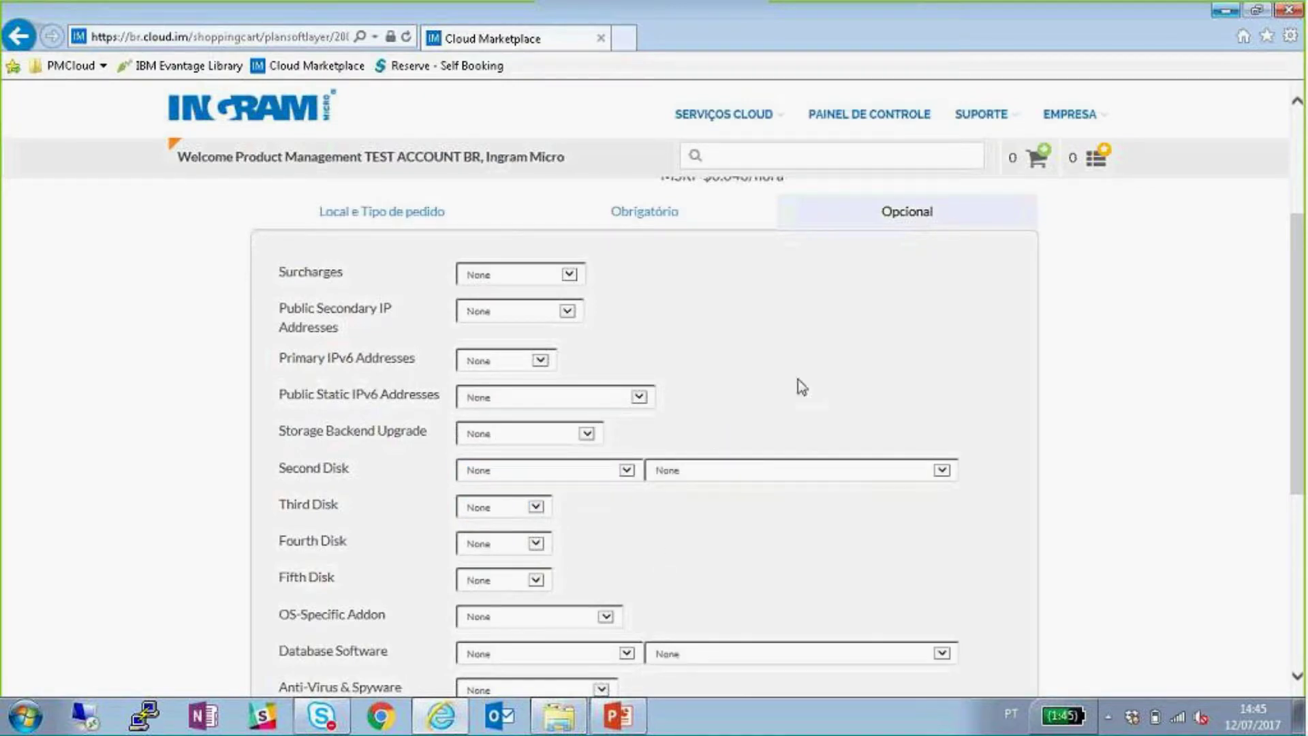
scroll(798, 378, "down", 3)
left_click(603, 430)
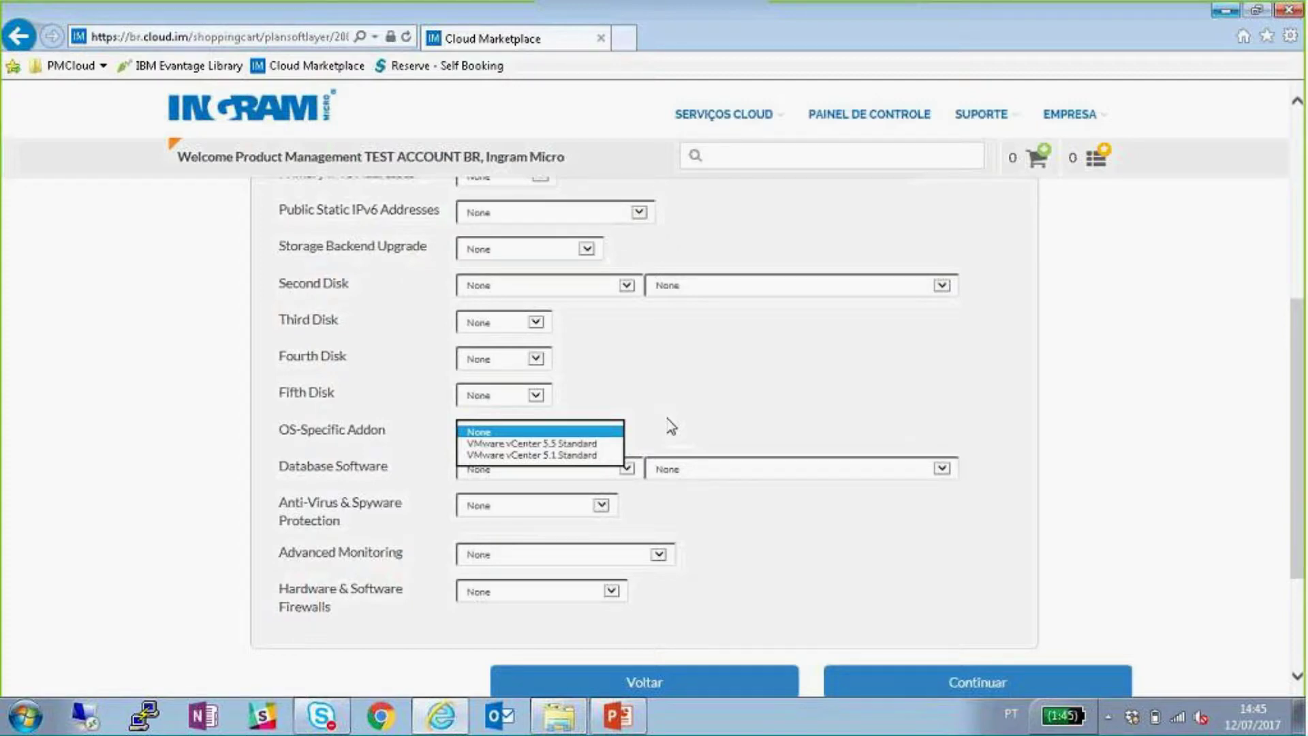
- Leave the OS-Specific Addon at None and try Microsoft SQL Server as Database Software
left_click(671, 426)
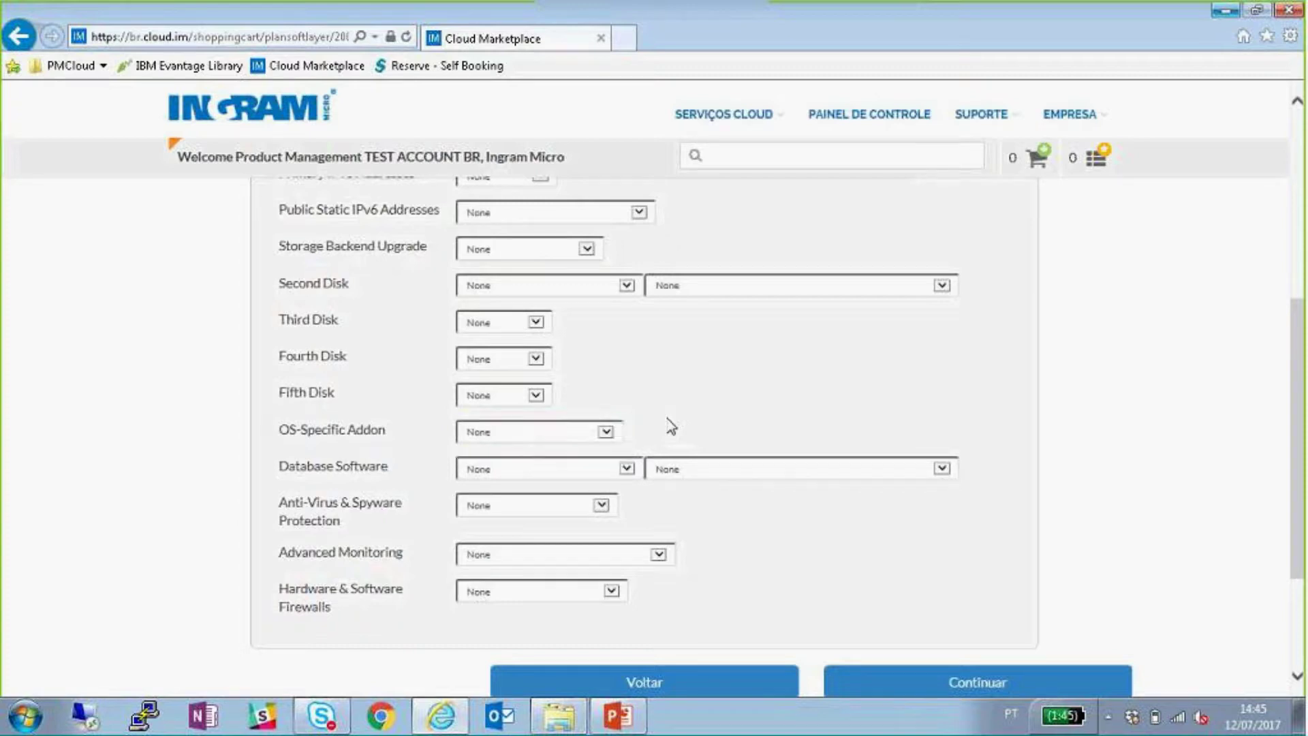
left_click(627, 468)
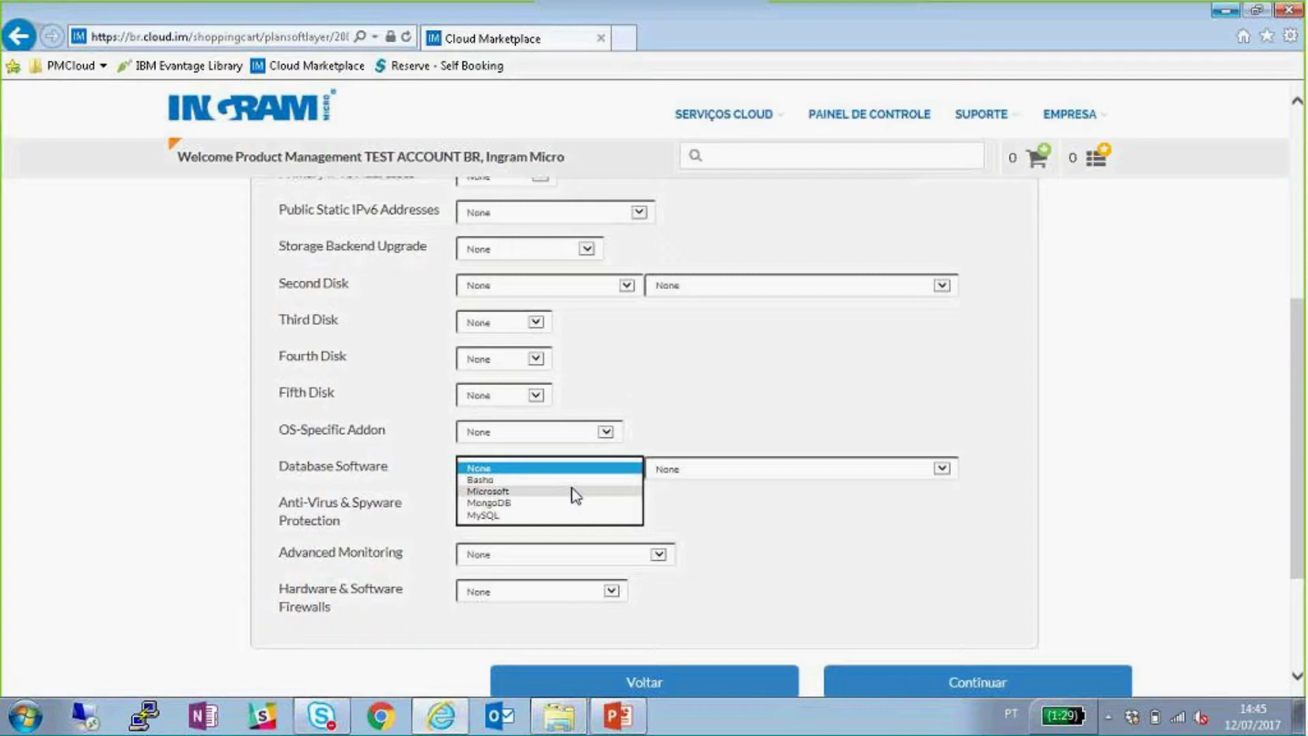
left_click(593, 491)
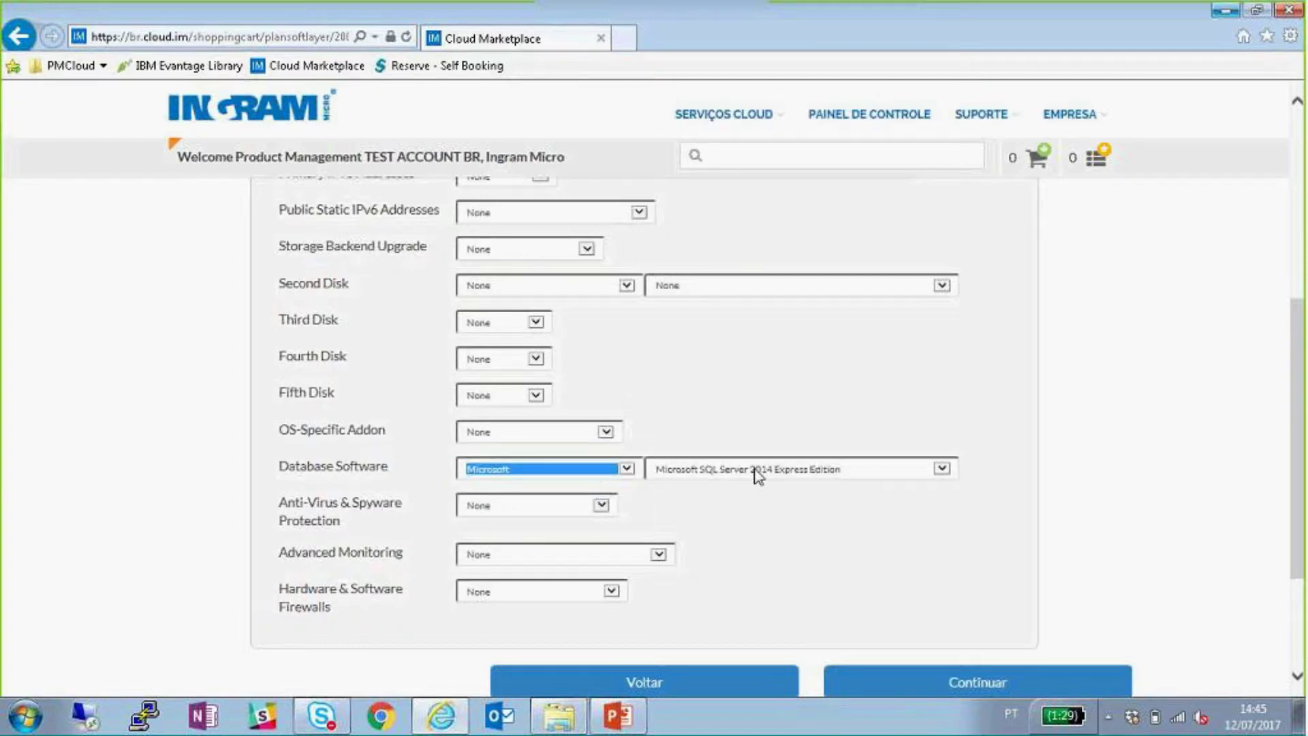
left_click(895, 470)
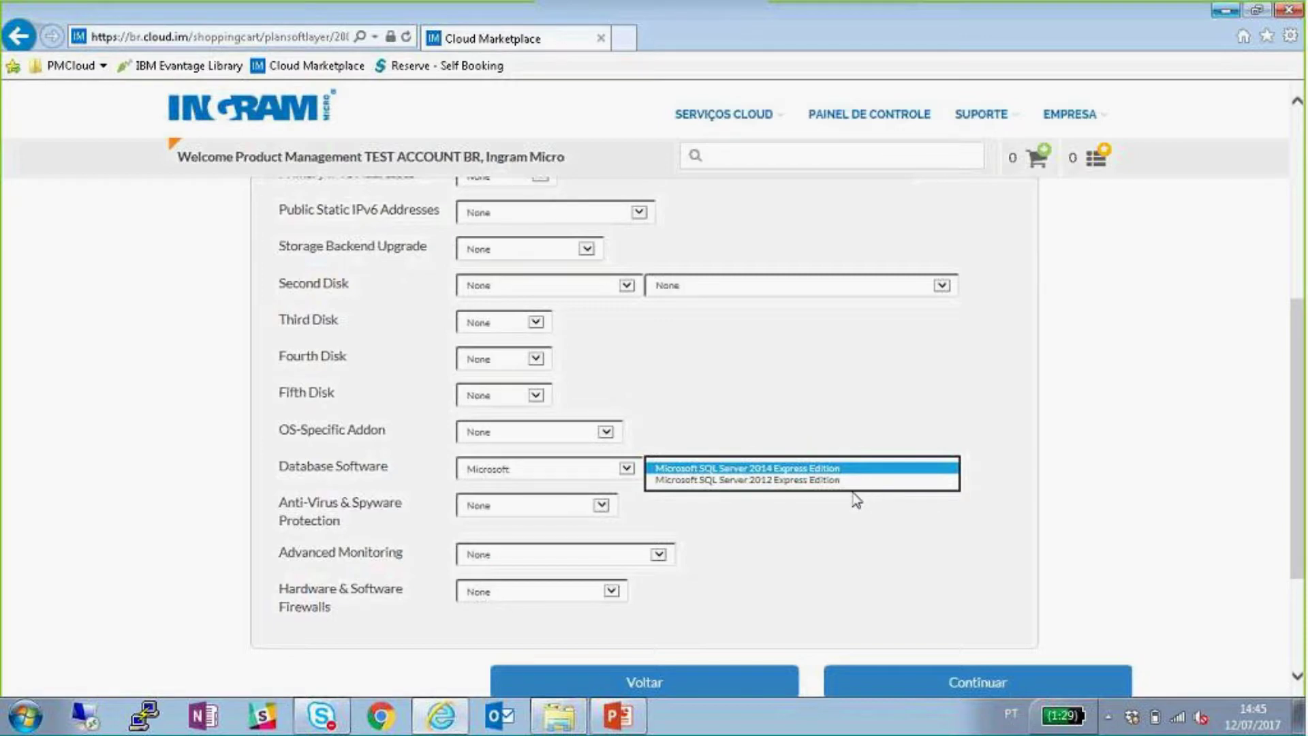
left_click(572, 470)
- Try MongoDB and MySQL, then settle Database Software on MongoDB
left_click(545, 480)
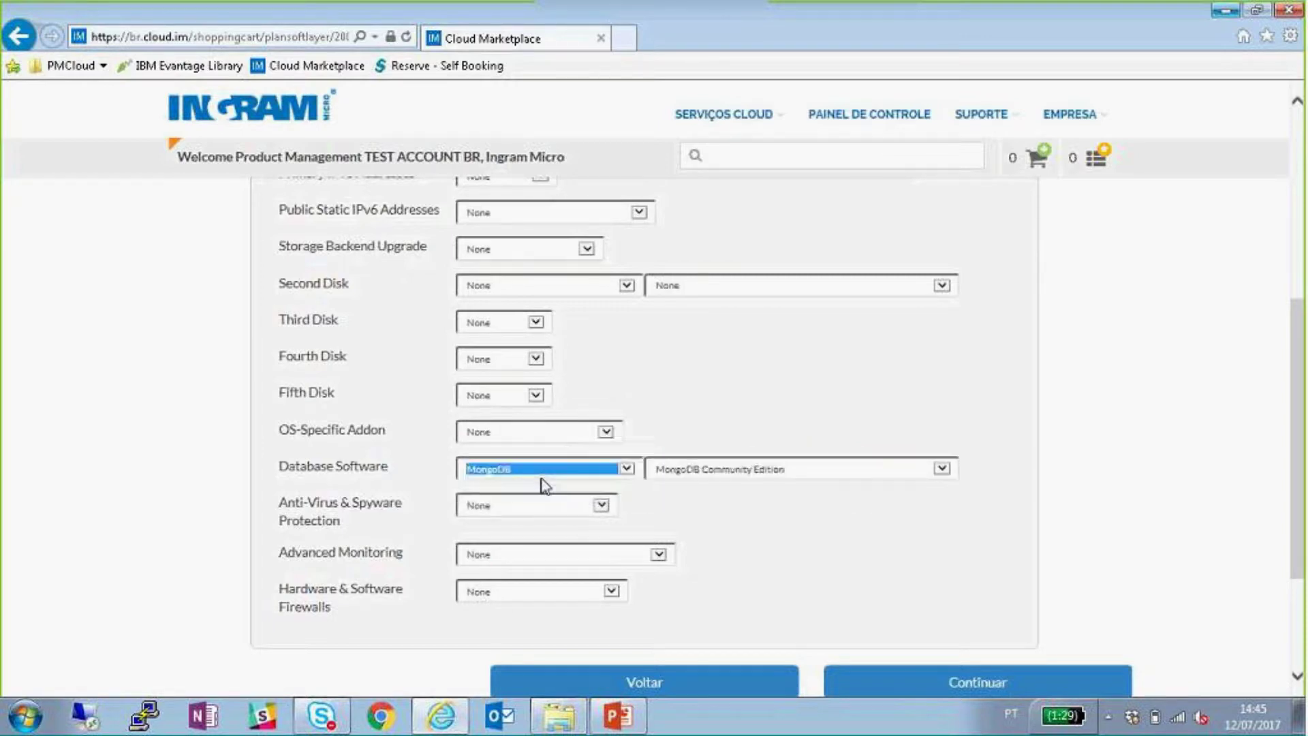
left_click(529, 482)
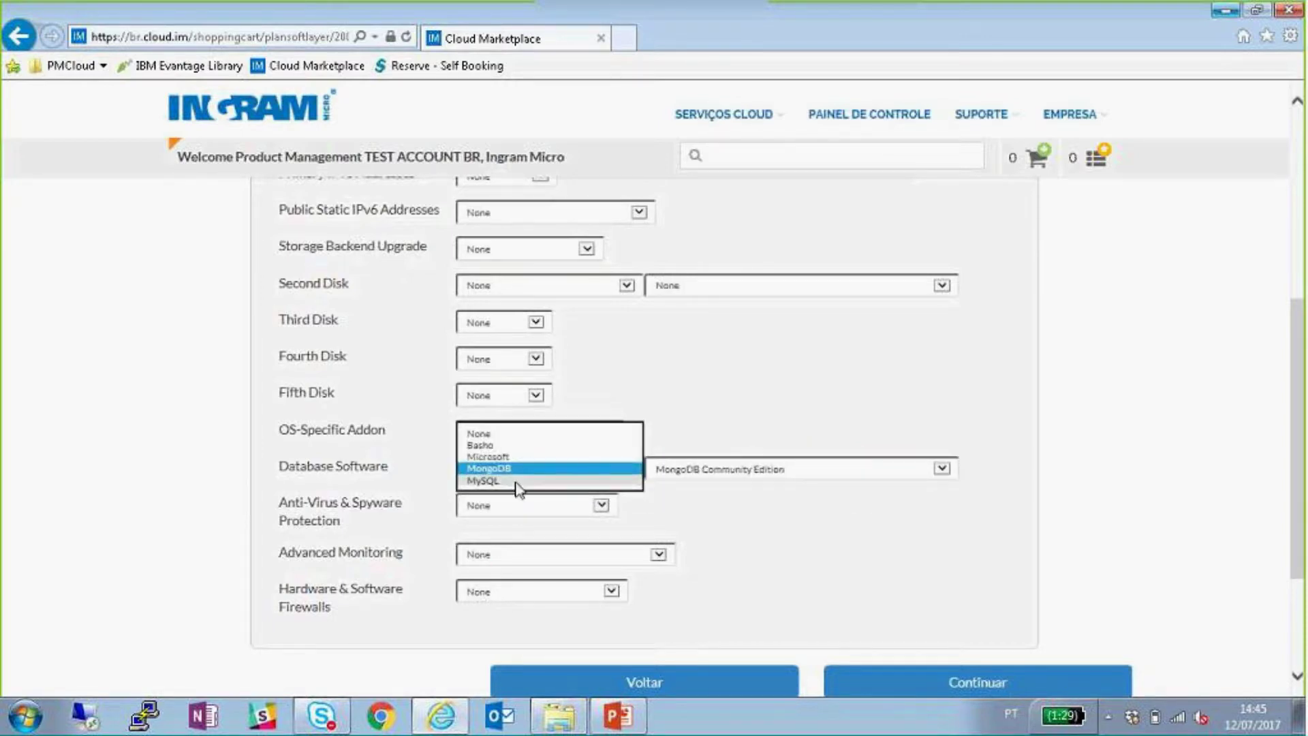
left_click(529, 483)
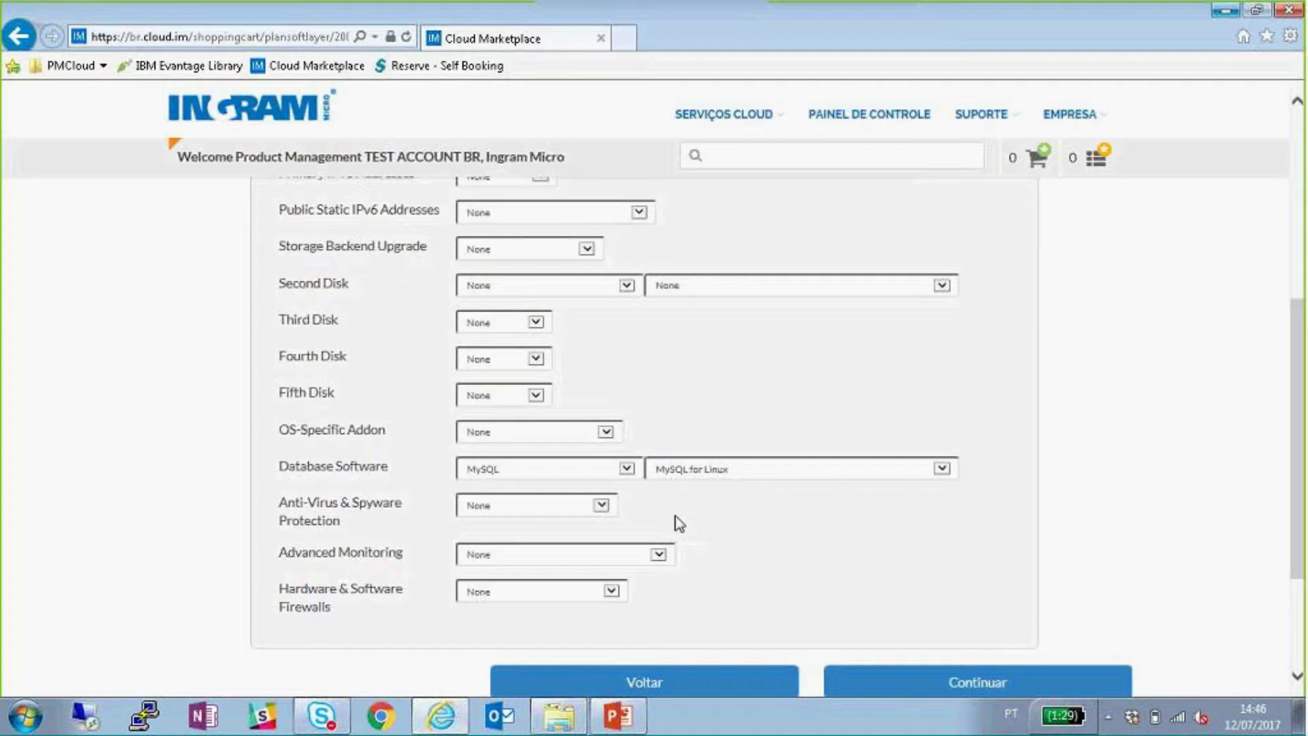
left_click(626, 468)
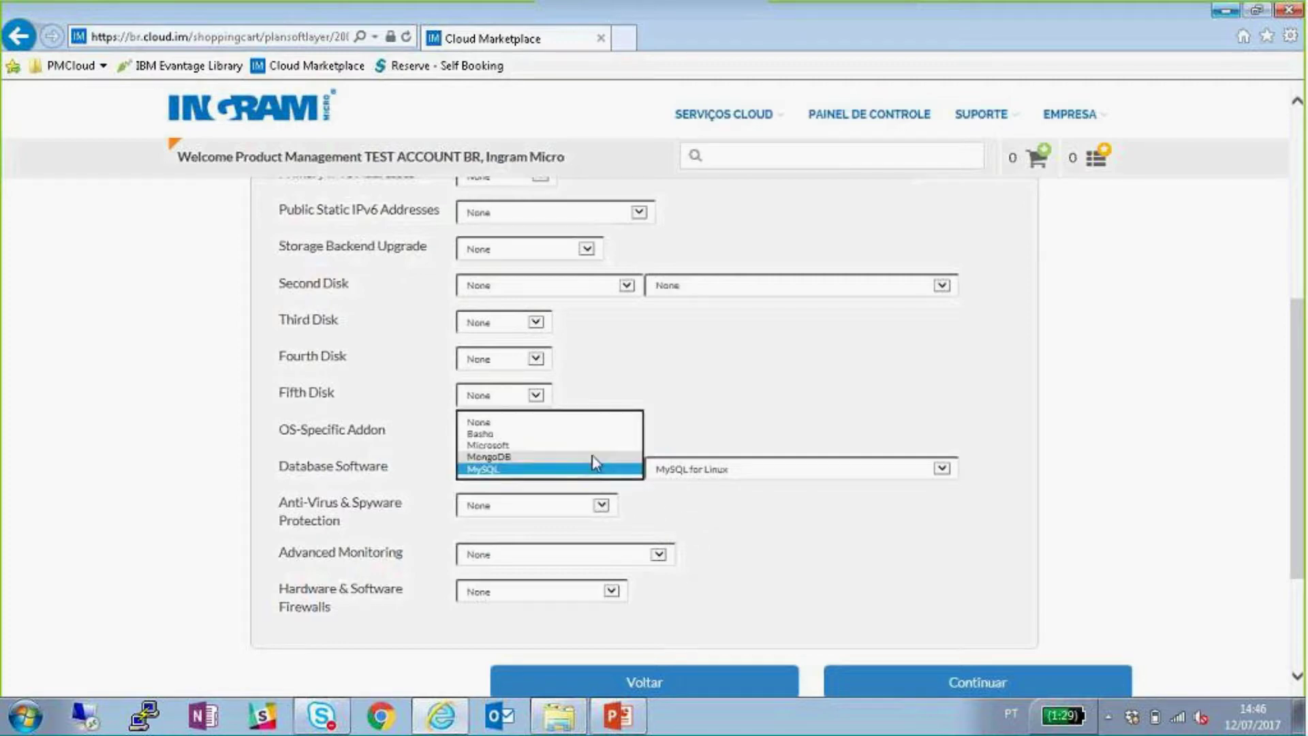
left_click(594, 457)
scroll(764, 456, "up", 4)
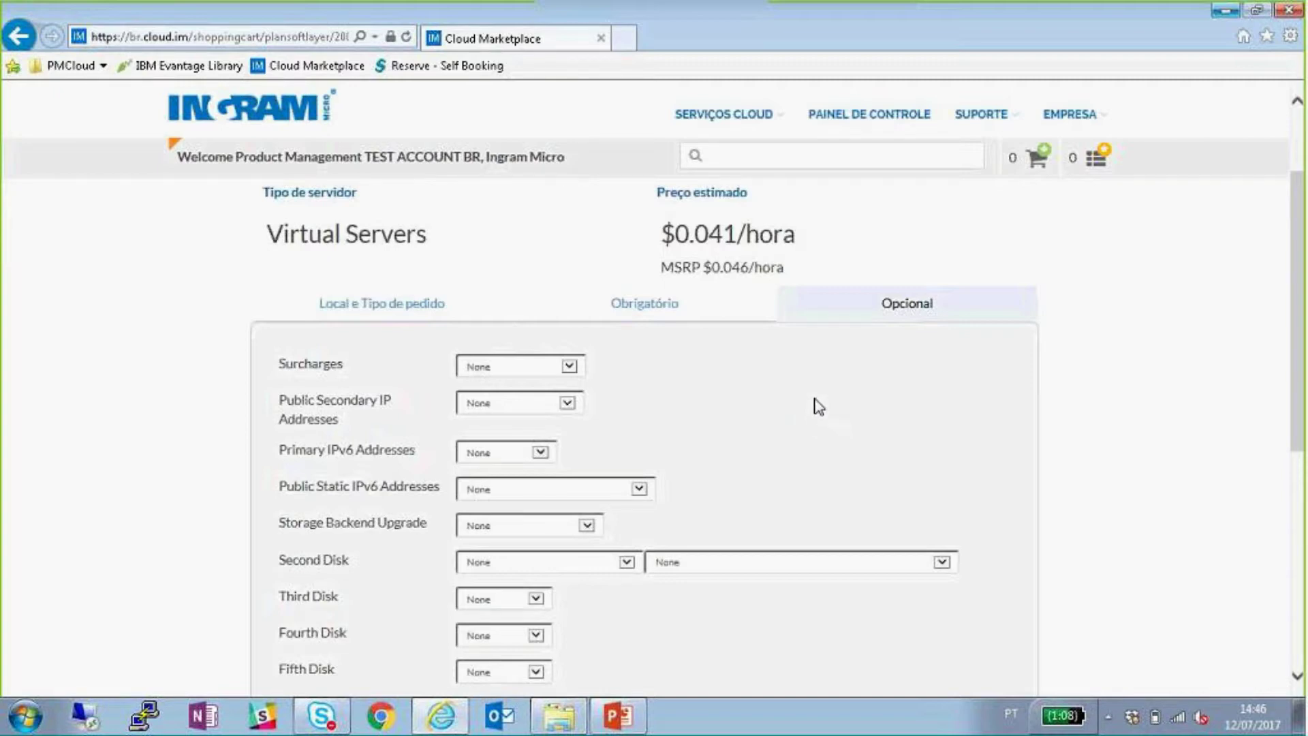
- Set Database Software back to None
scroll(816, 393, "down", 4)
left_click(607, 467)
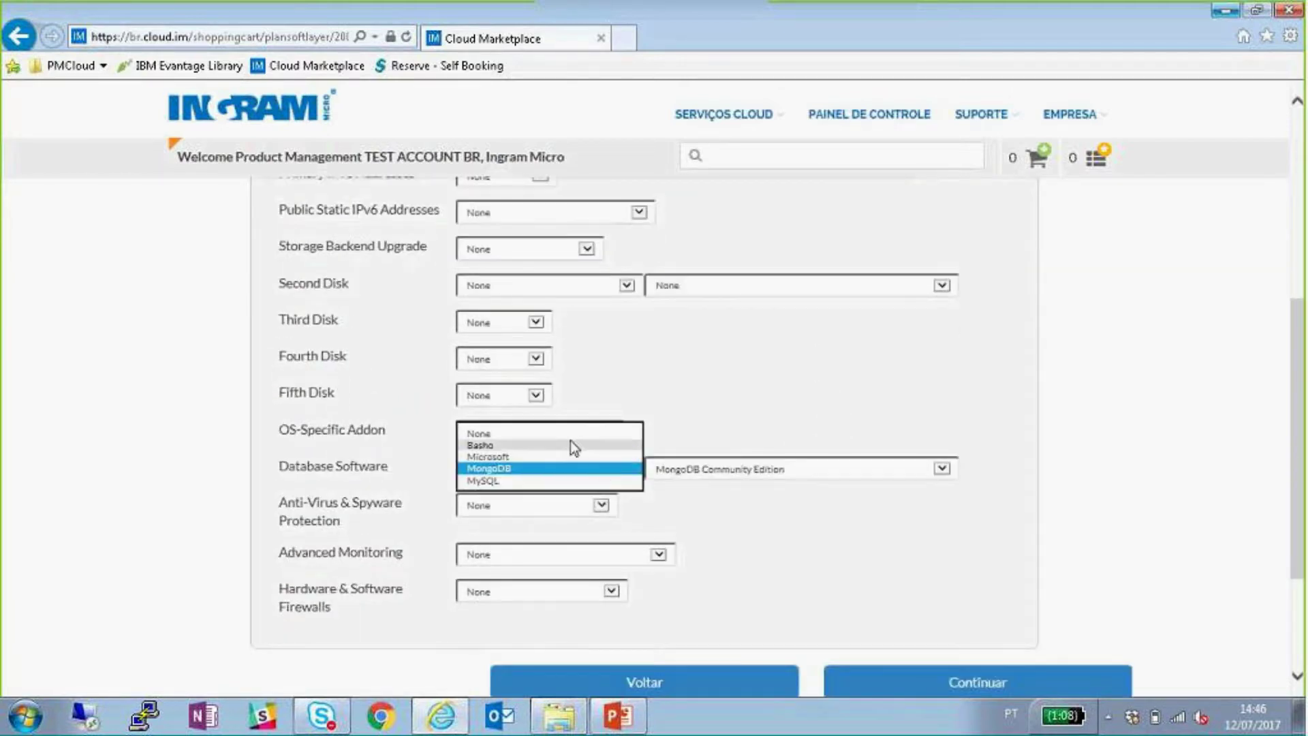
left_click(570, 437)
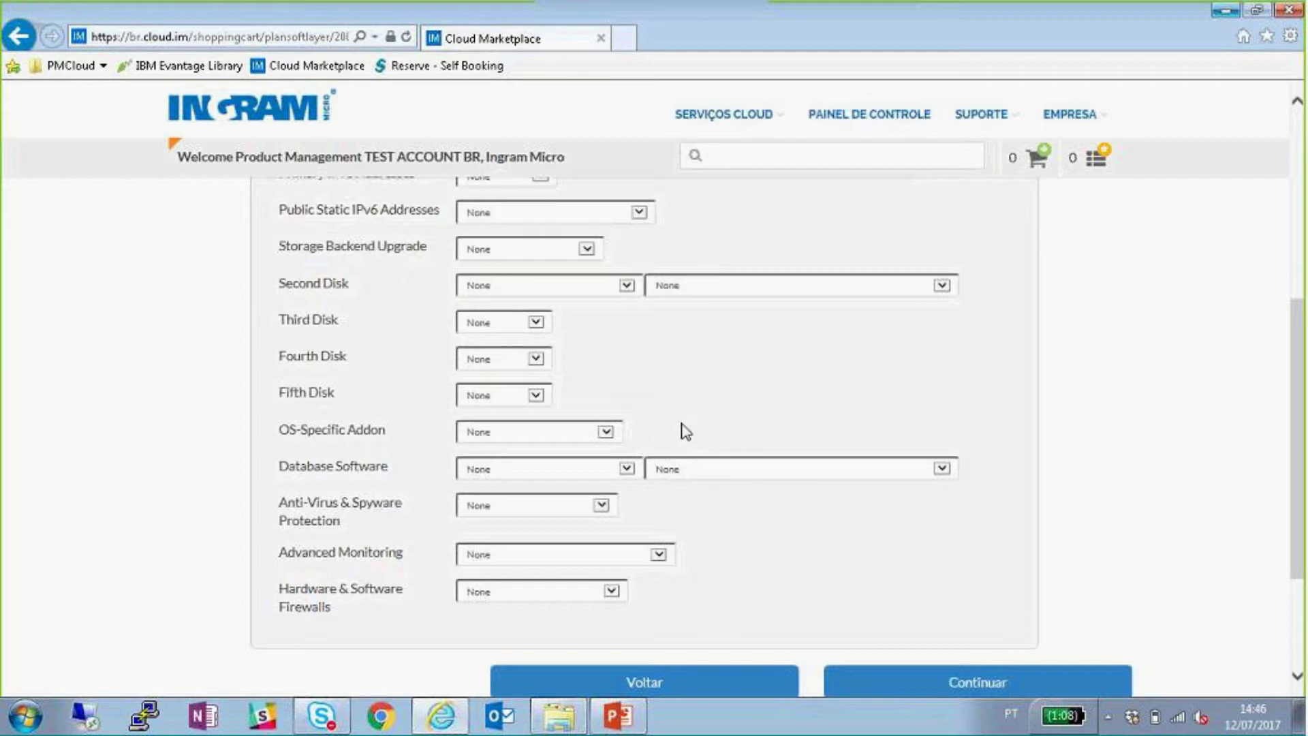
- Submit the Virtual Servers configuration with Continuar to add it to the cart
scroll(944, 469, "up", 3)
scroll(950, 470, "up", 1)
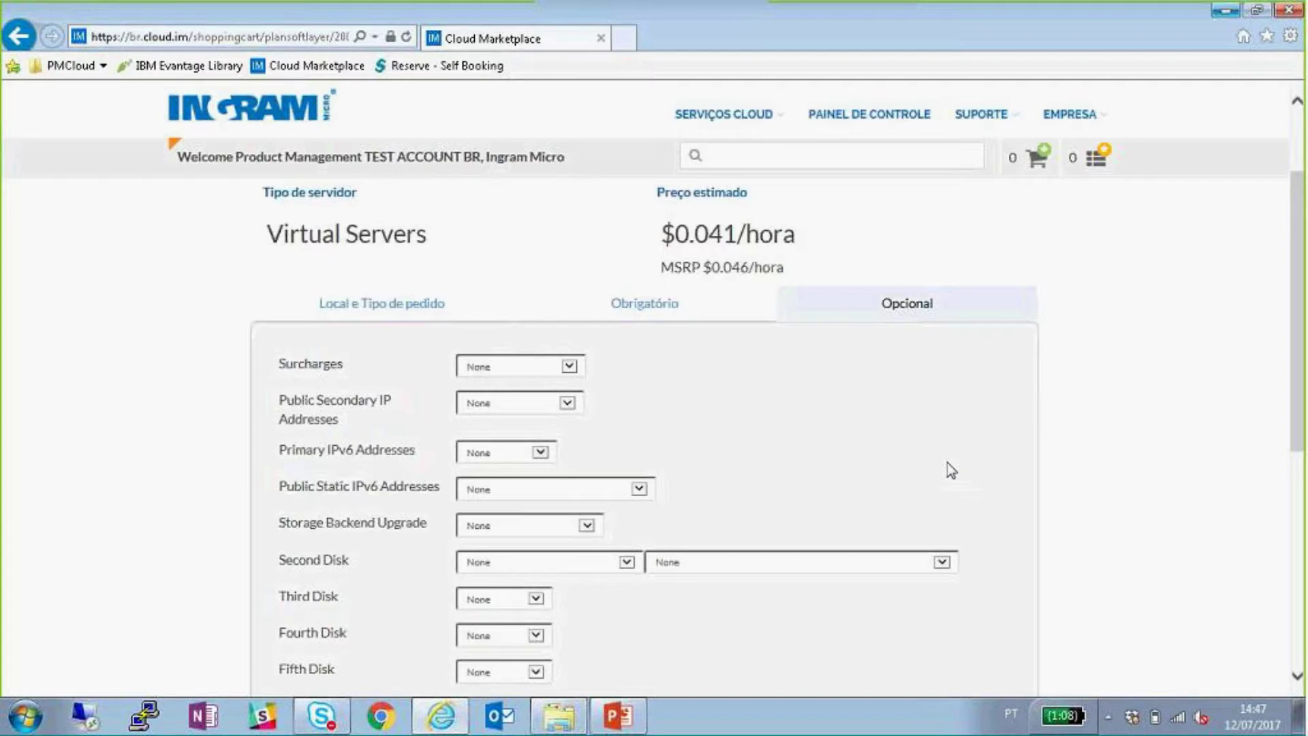
scroll(942, 463, "up", 2)
left_click(821, 444)
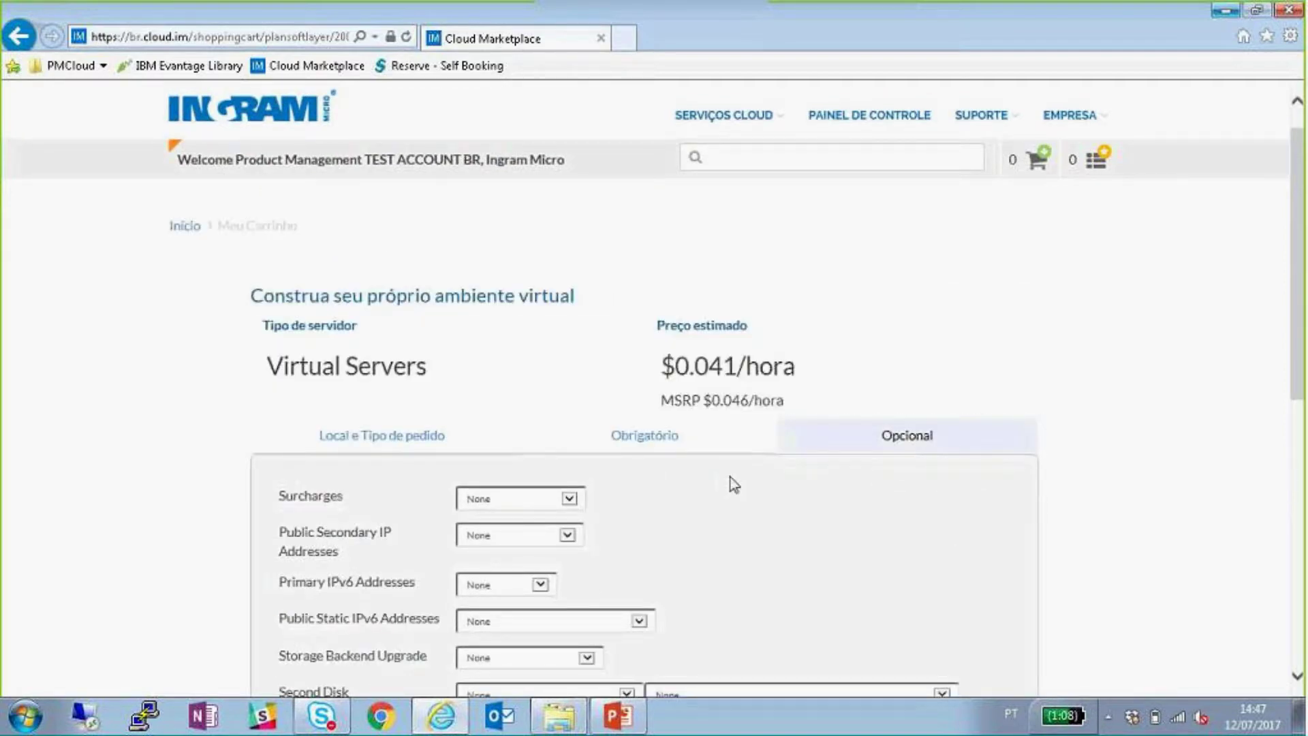
scroll(1069, 394, "down", 2)
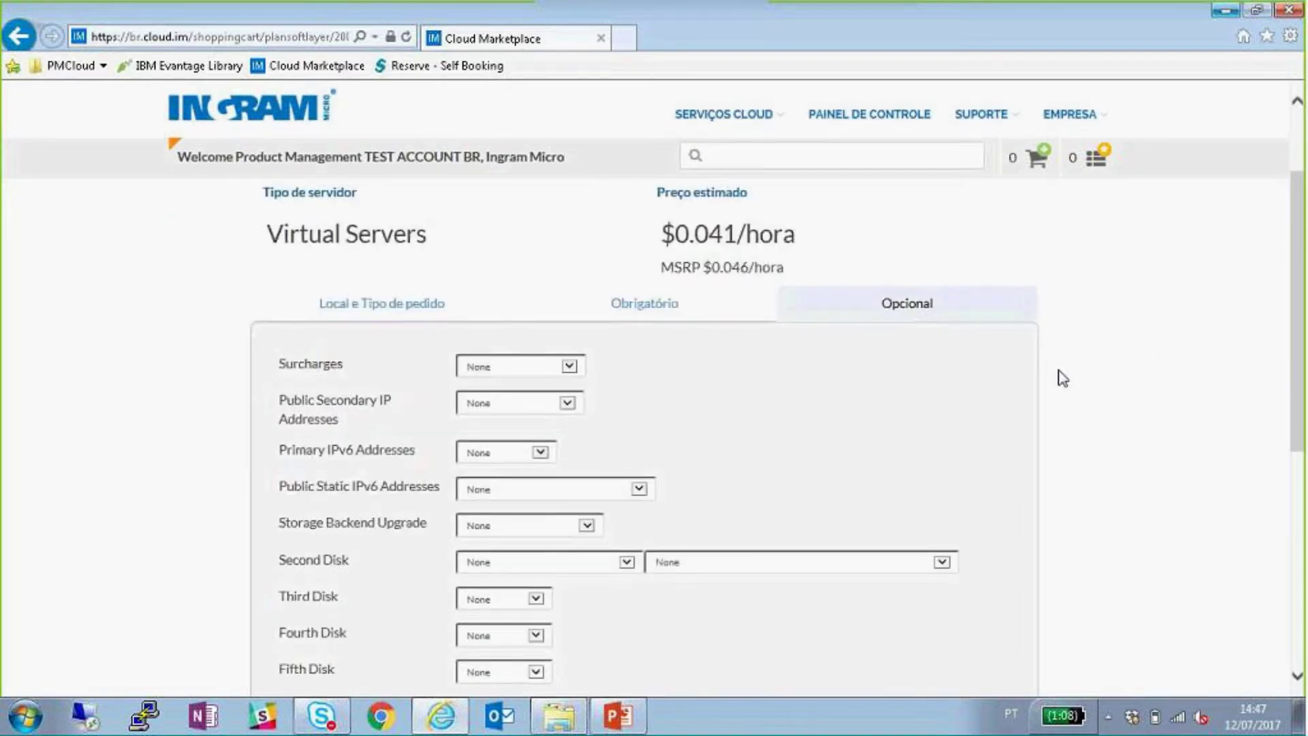
scroll(1068, 345, "down", 5)
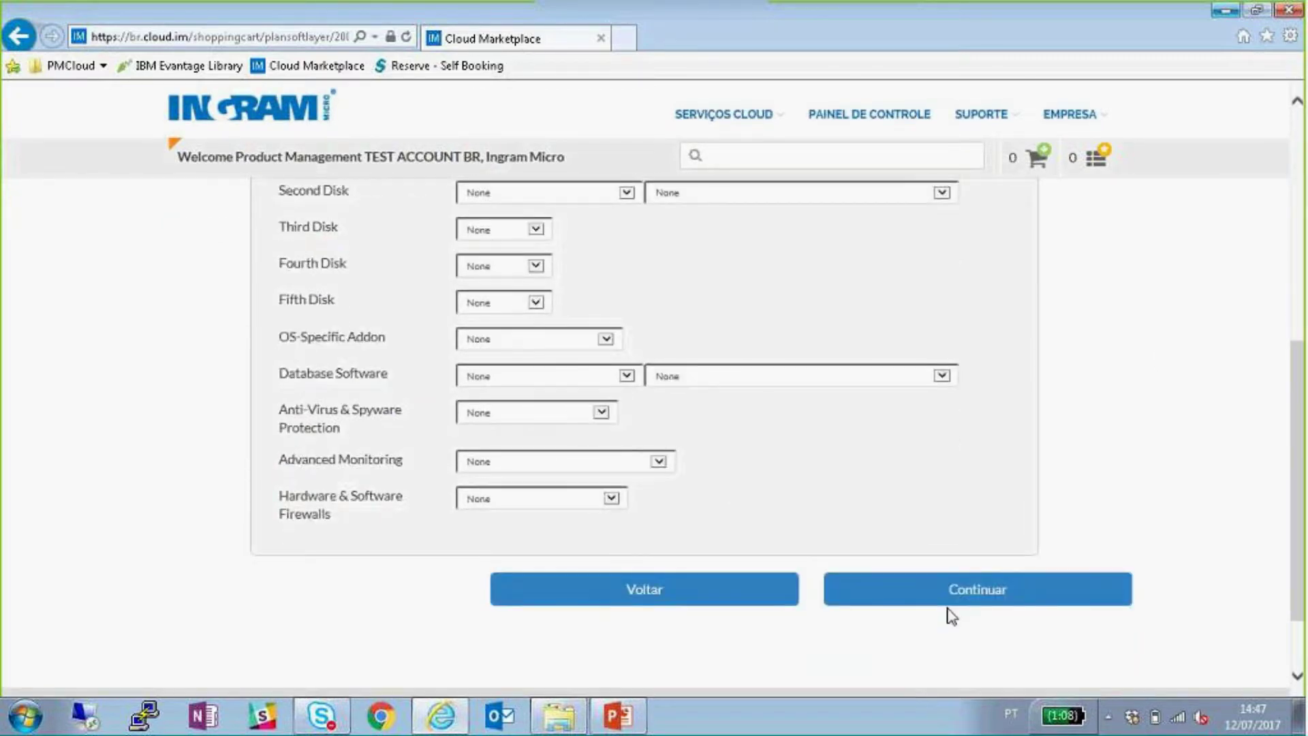
left_click(966, 602)
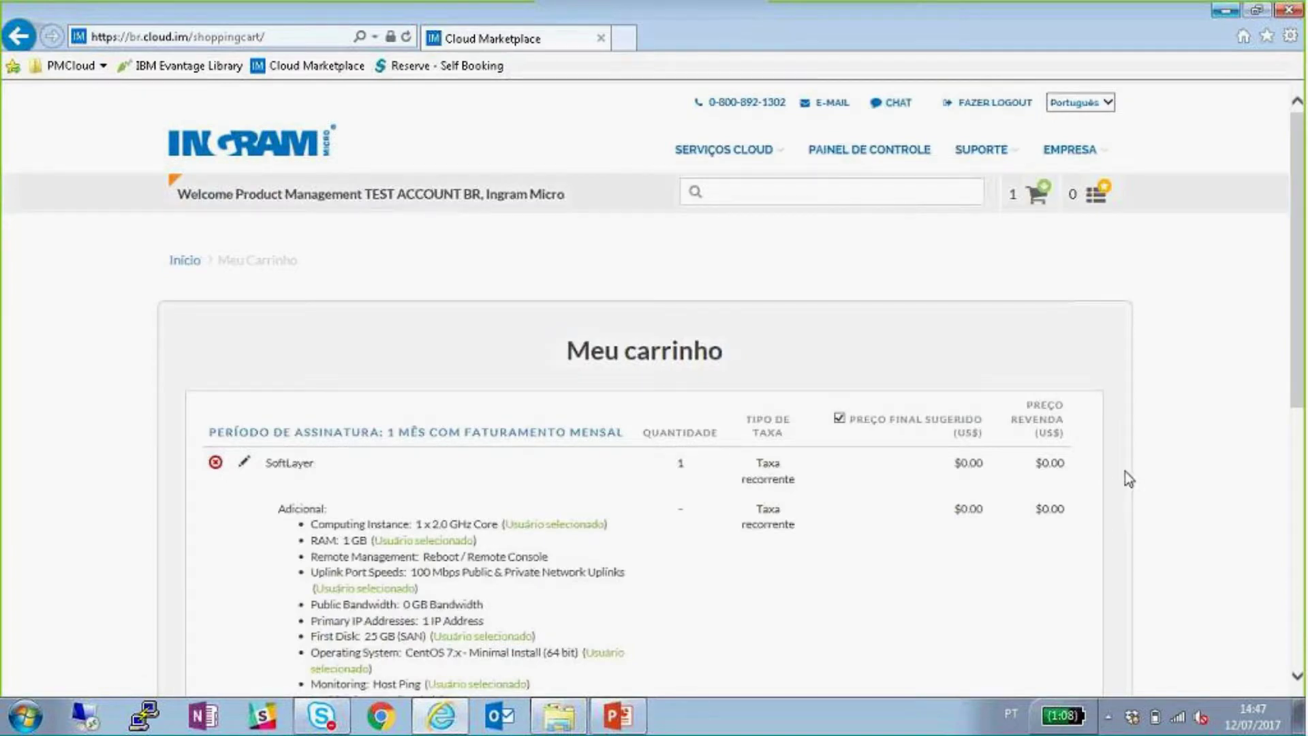
- Review the SoftLayer cart details, noting the 0.041 usage and 0.046 consumer hourly rates
scroll(1127, 477, "down", 3)
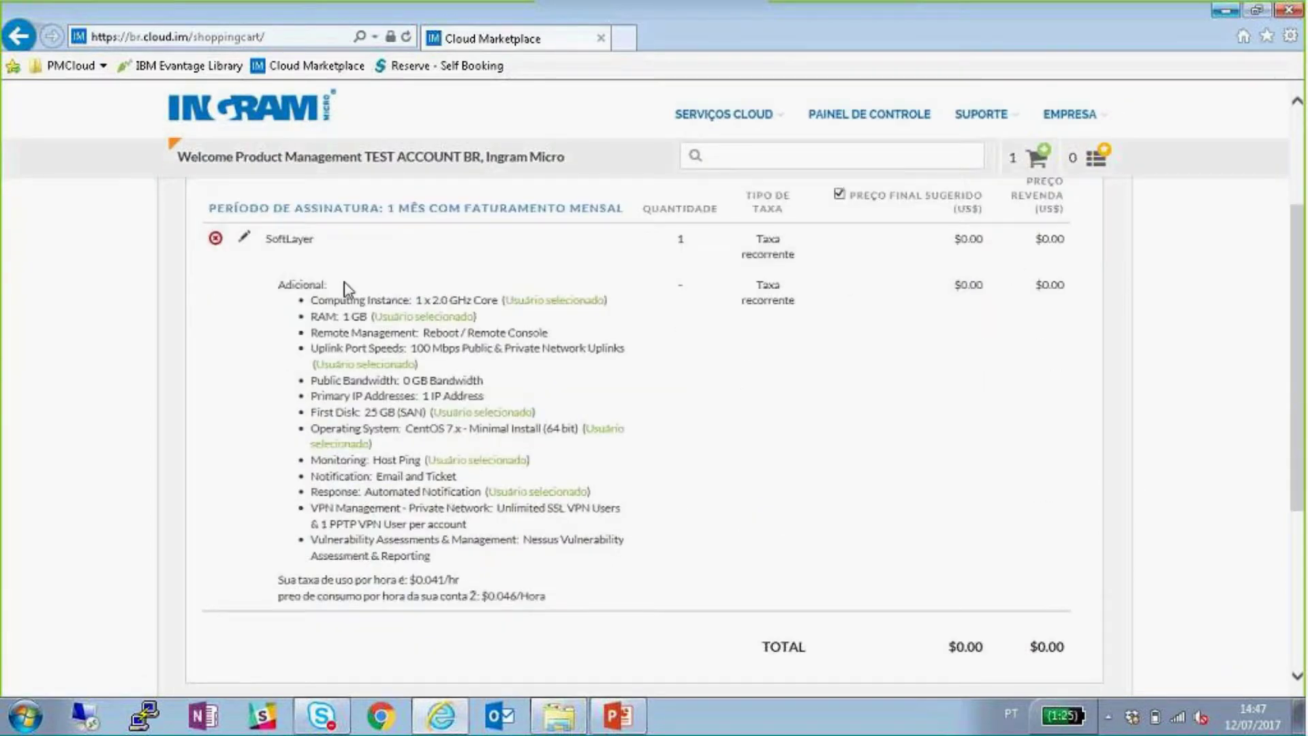
left_click_drag(311, 300, 535, 319)
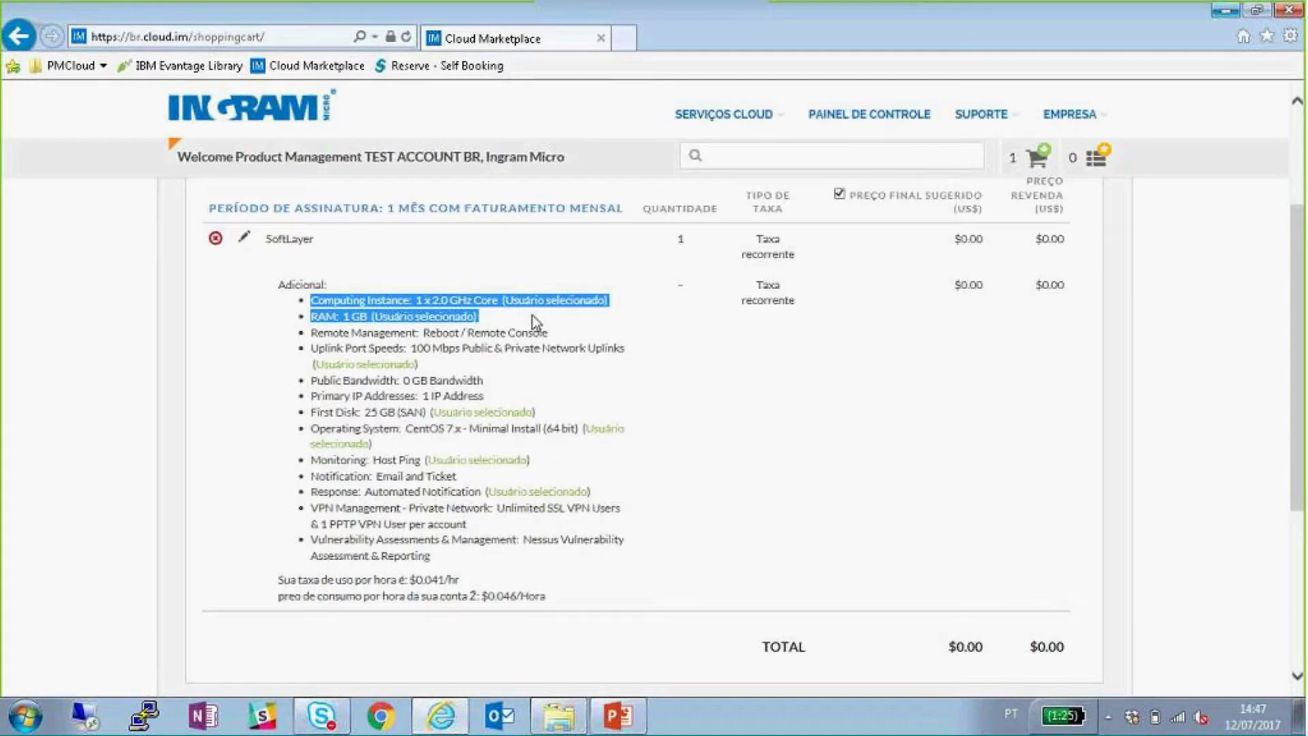
left_click(533, 317)
left_click_drag(437, 556, 312, 301)
left_click_drag(448, 579, 416, 578)
left_click_drag(519, 598, 488, 597)
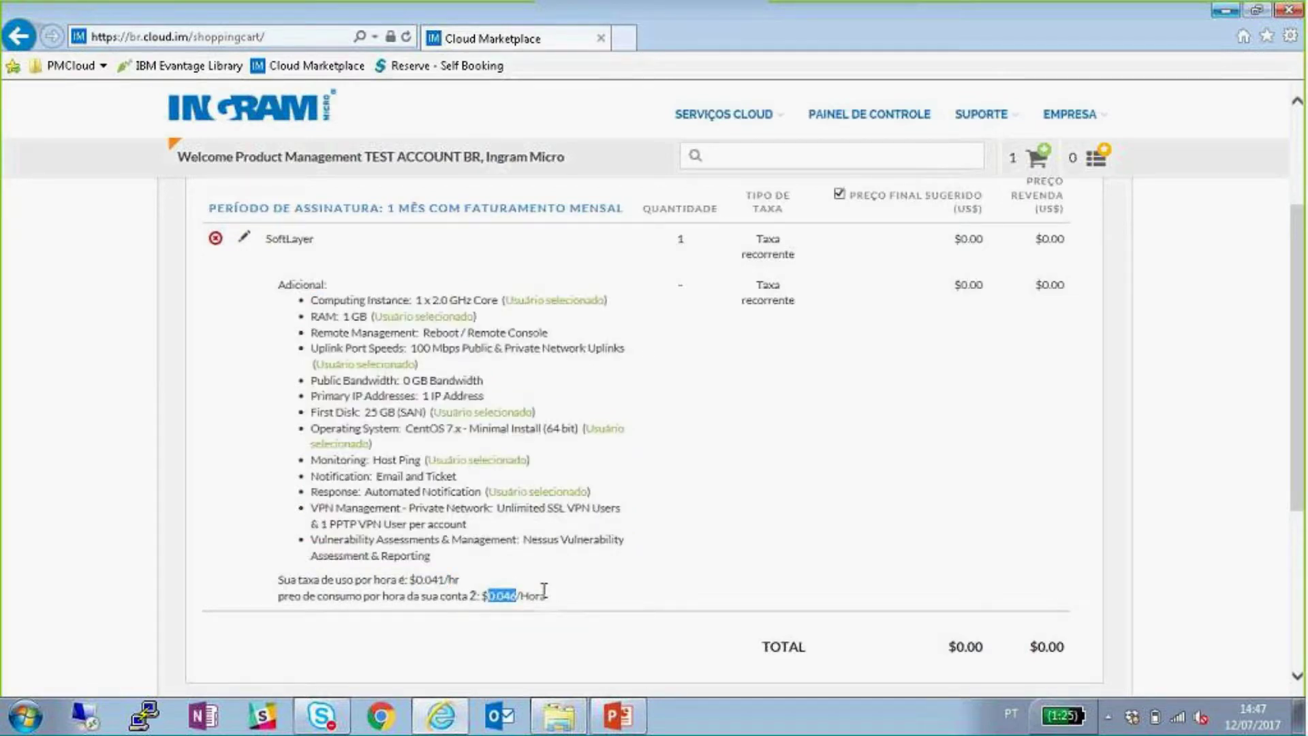
left_click_drag(459, 558, 313, 304)
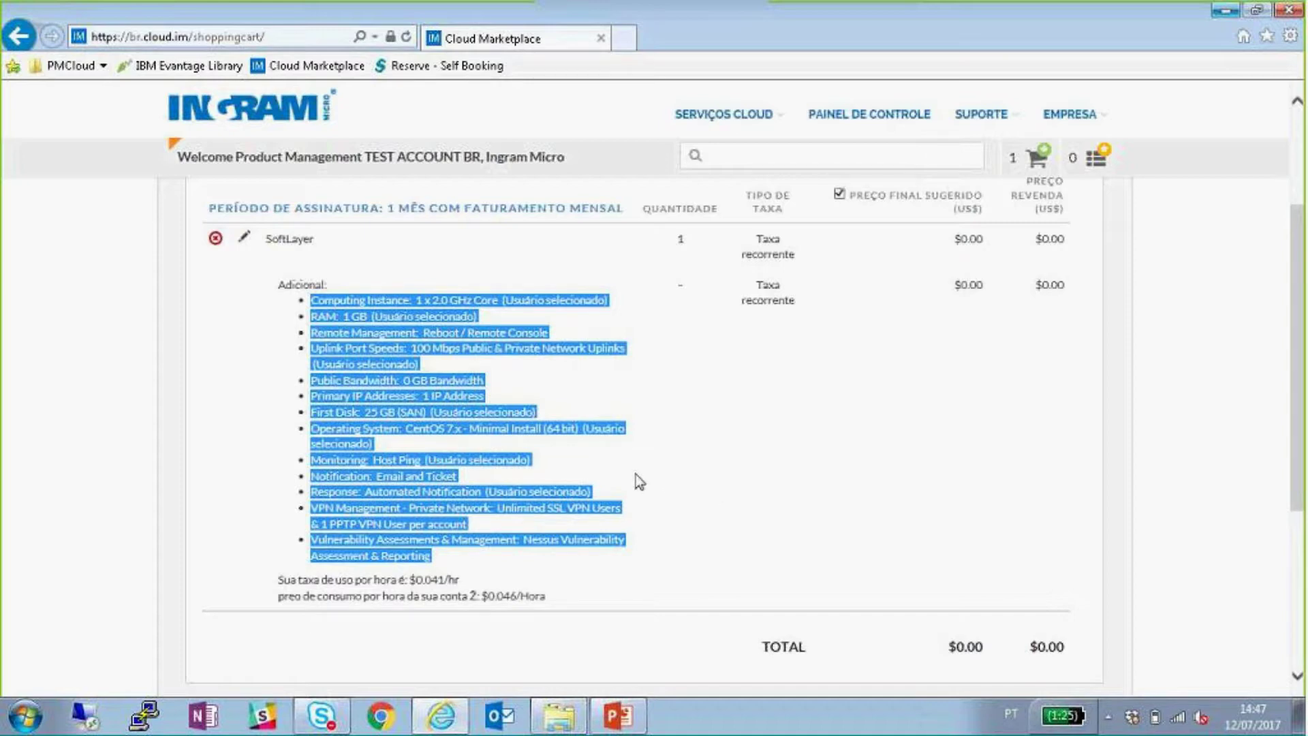
- Proceed from the cart with 'Prosseguir para finalizar a compra'
scroll(1002, 470, "down", 3)
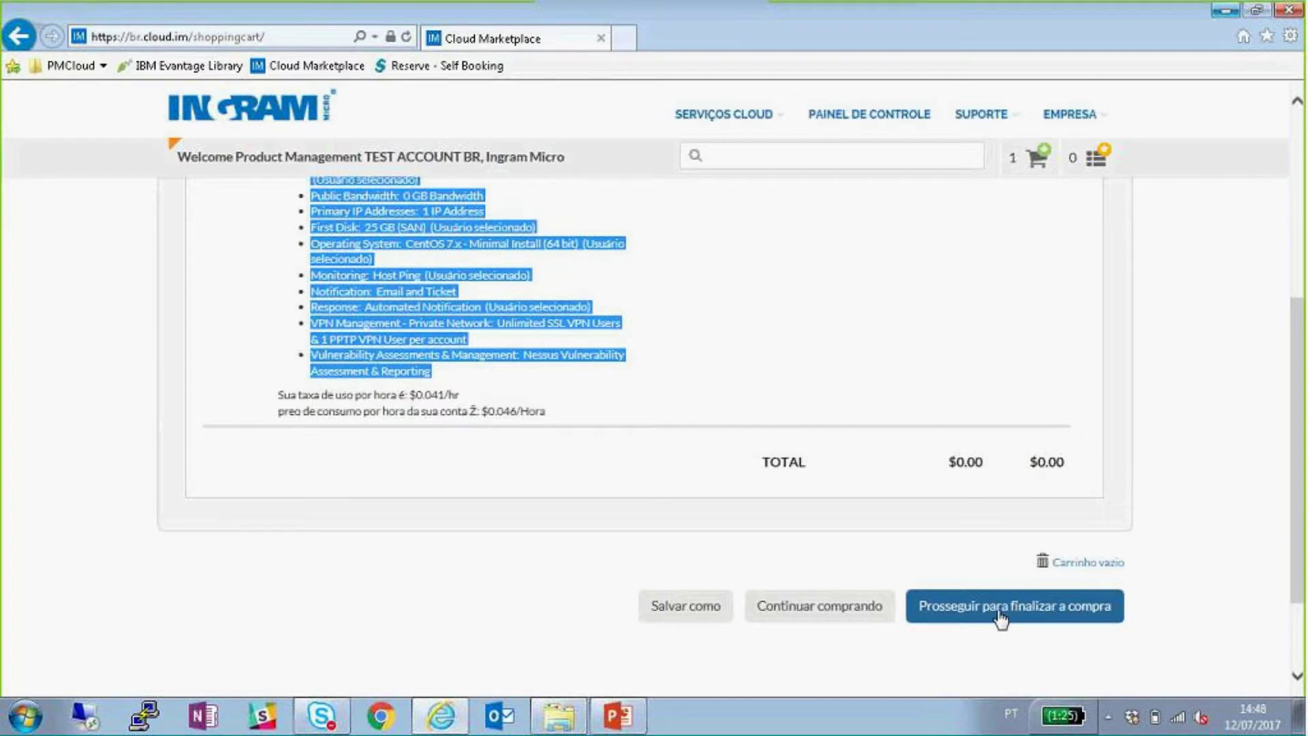
scroll(1023, 485, "up", 5)
left_click(1023, 485)
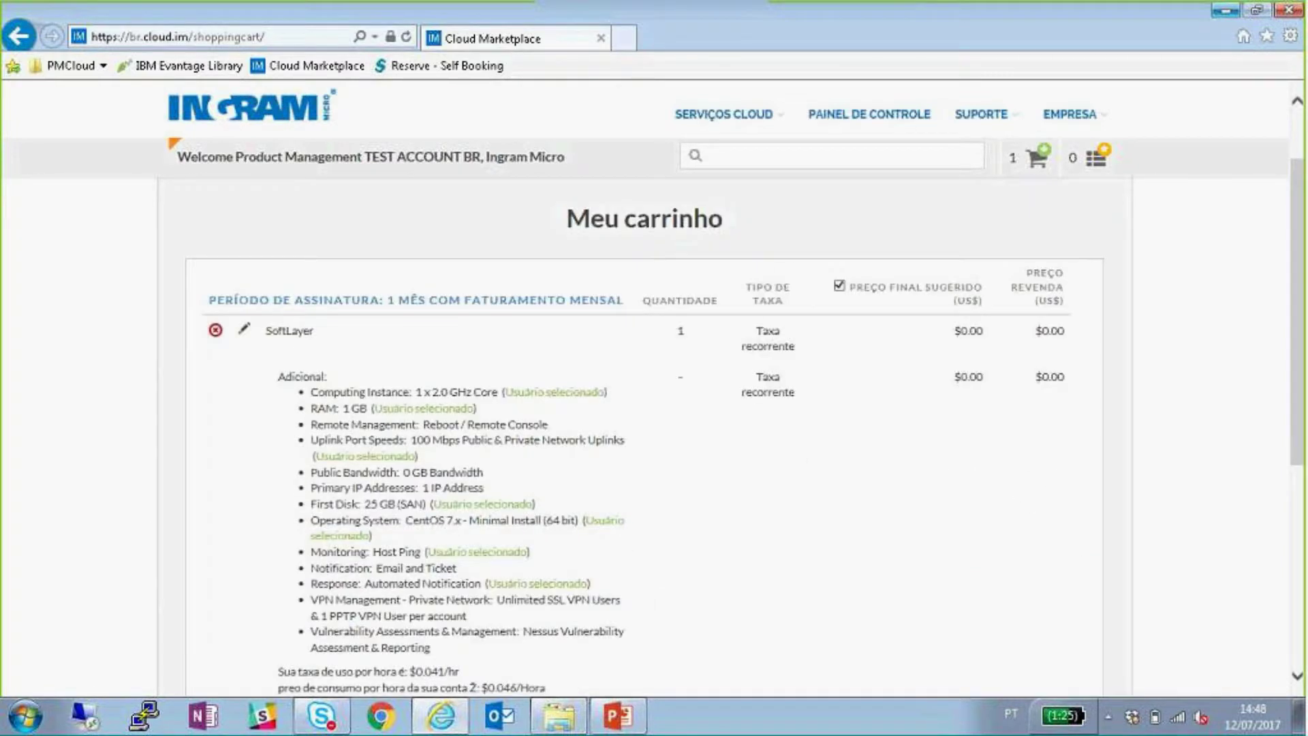
scroll(1034, 378, "down", 4)
left_click(984, 612)
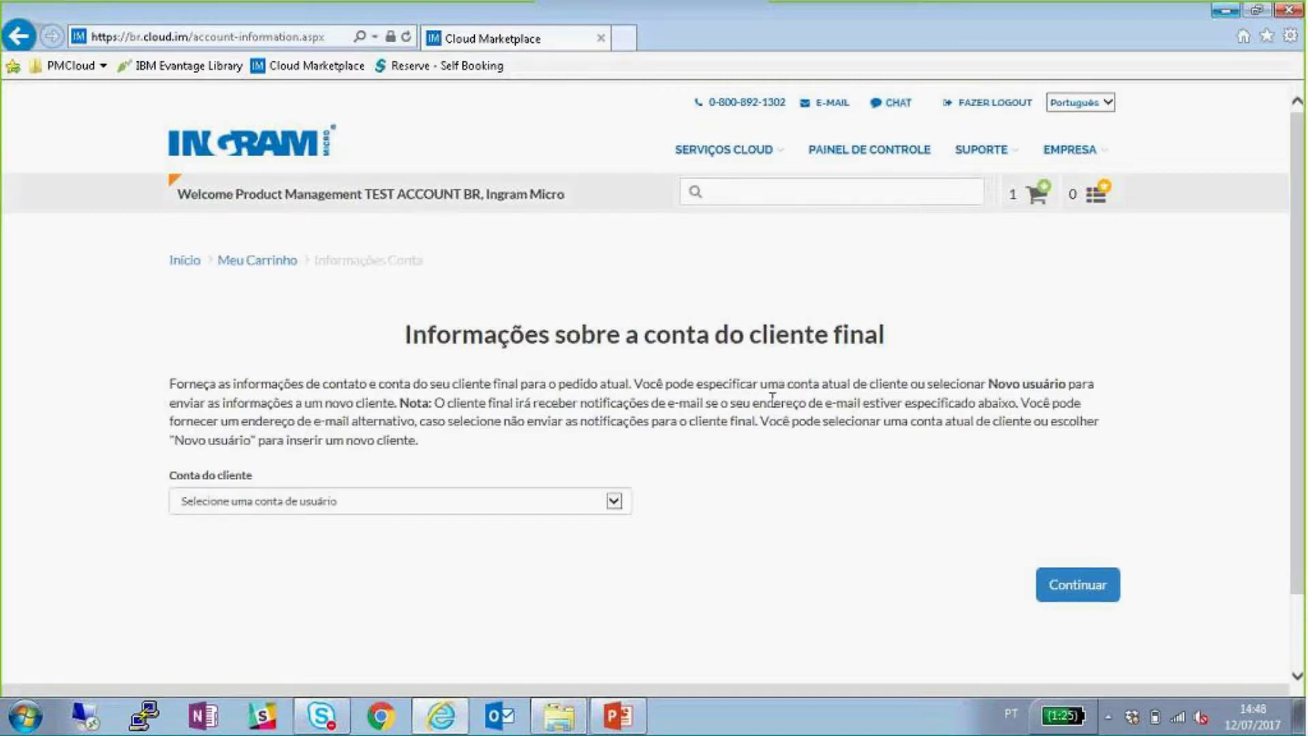
- Try the Novo usuário option in the Conta do cliente list and look over its form
scroll(681, 443, "down", 1)
left_click(570, 452)
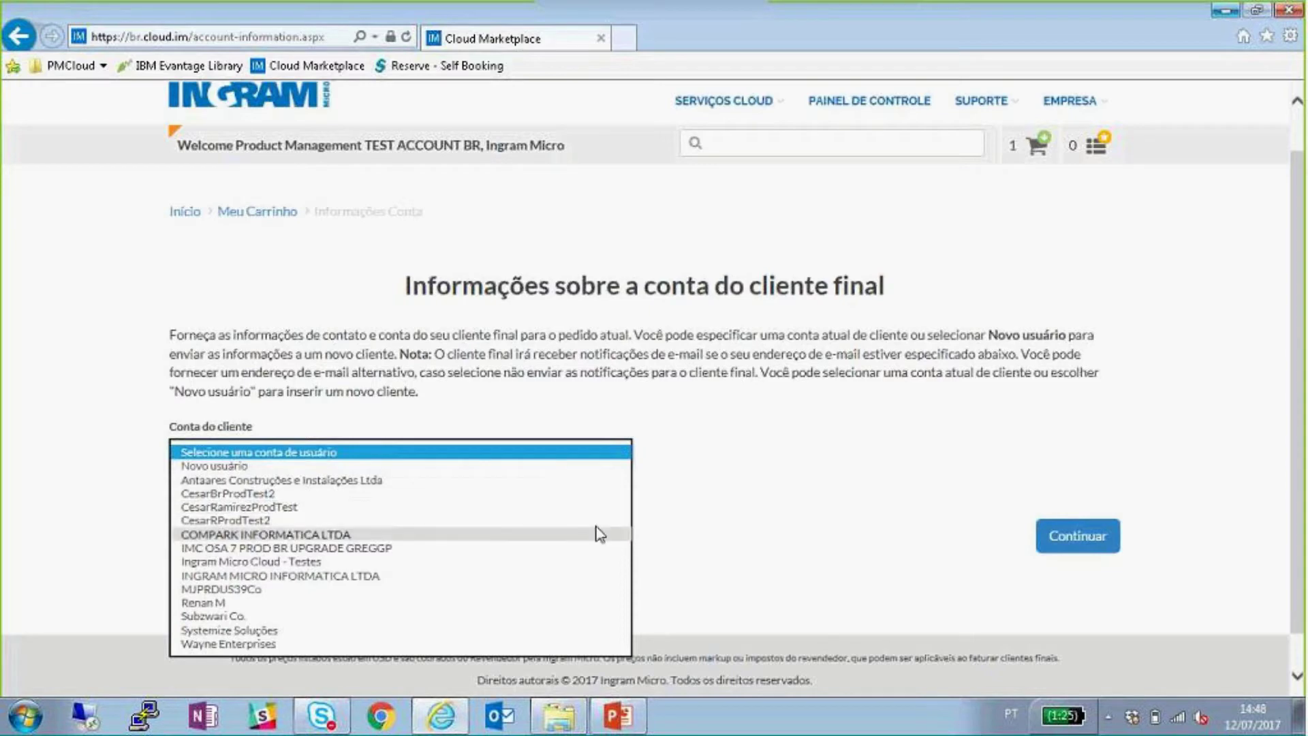
left_click(664, 417)
left_click(488, 450)
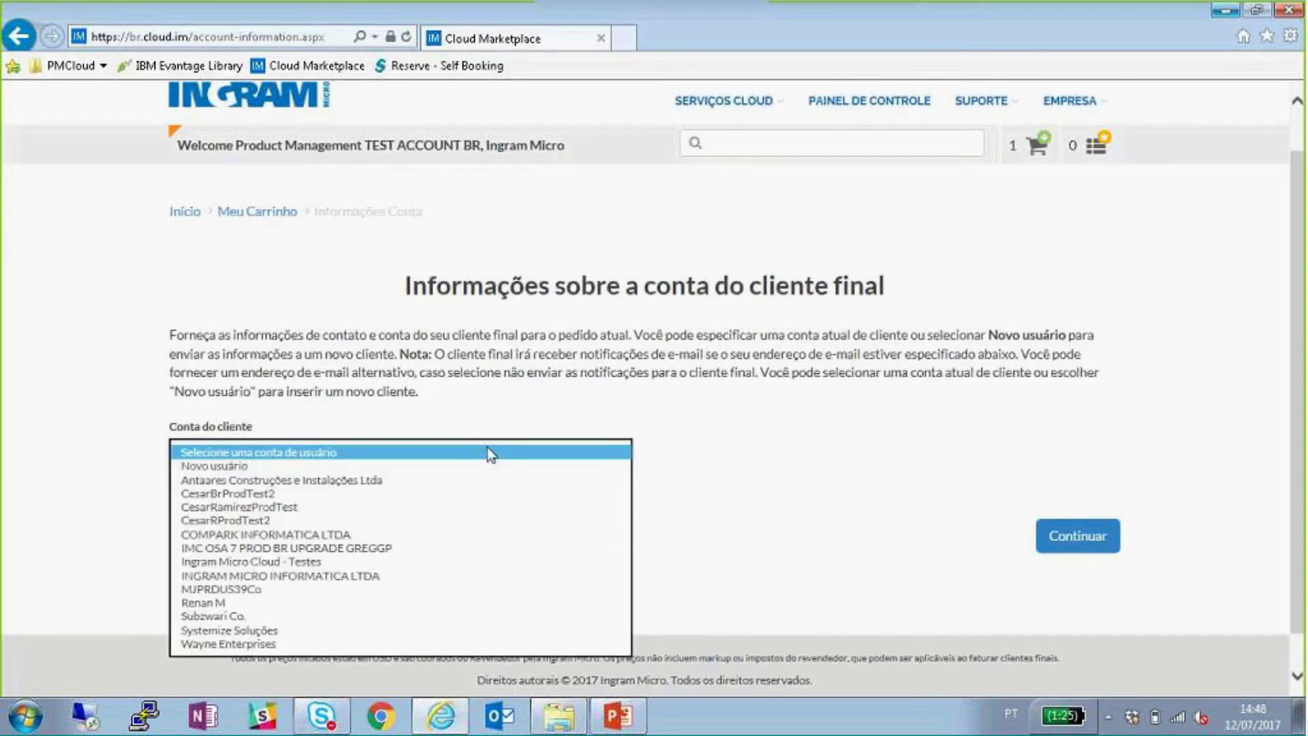
left_click(346, 466)
scroll(730, 481, "down", 2)
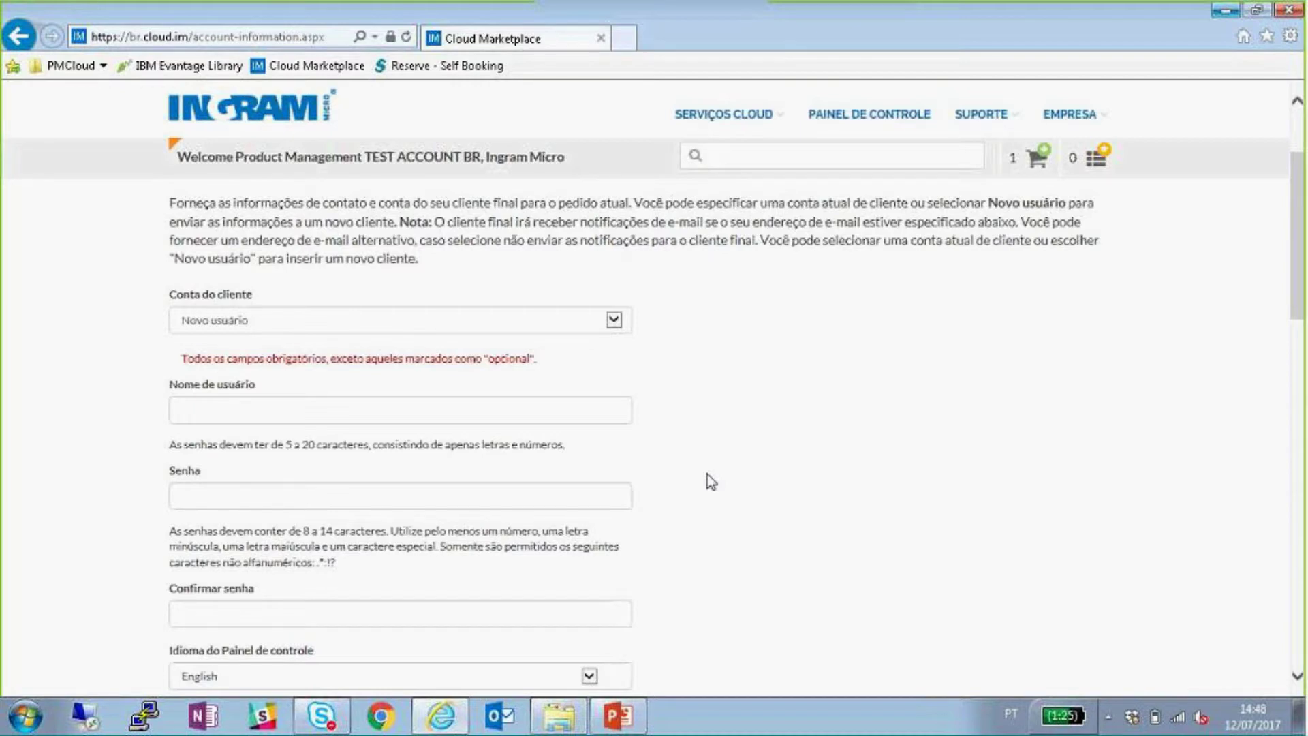
scroll(692, 461, "down", 1)
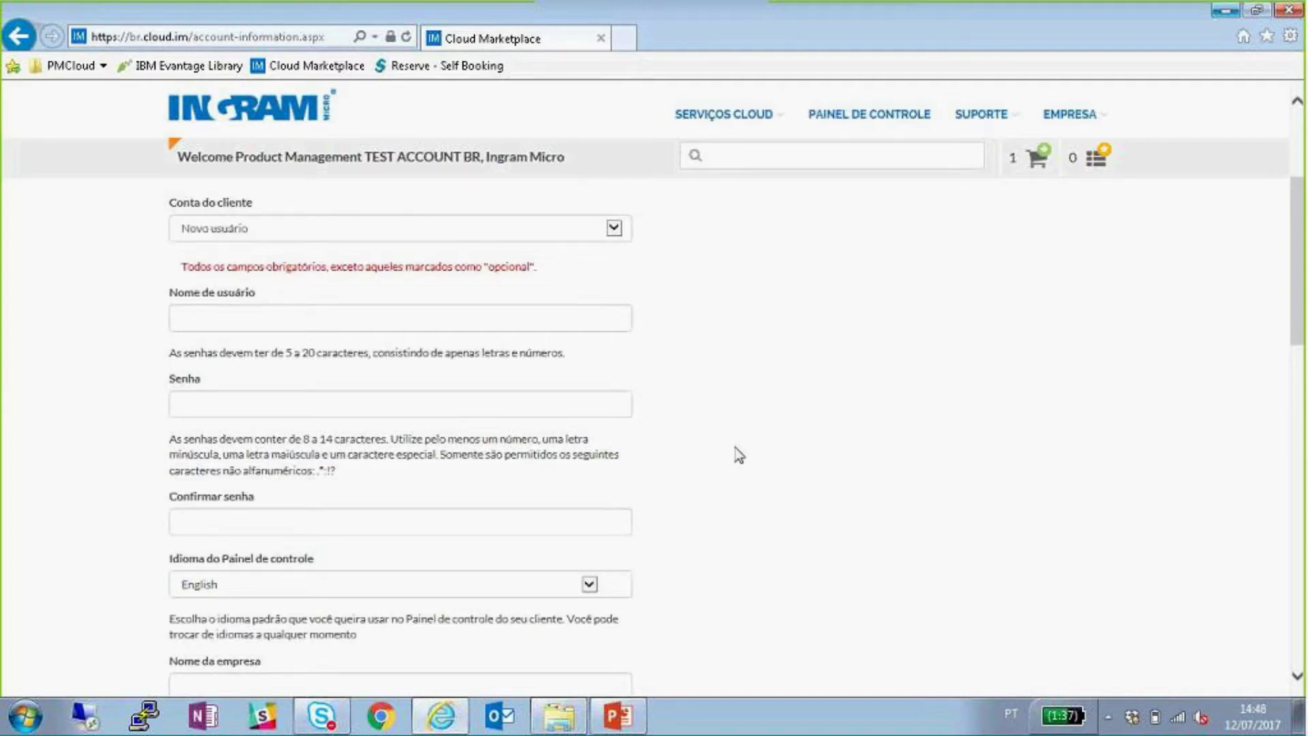
scroll(738, 455, "down", 4)
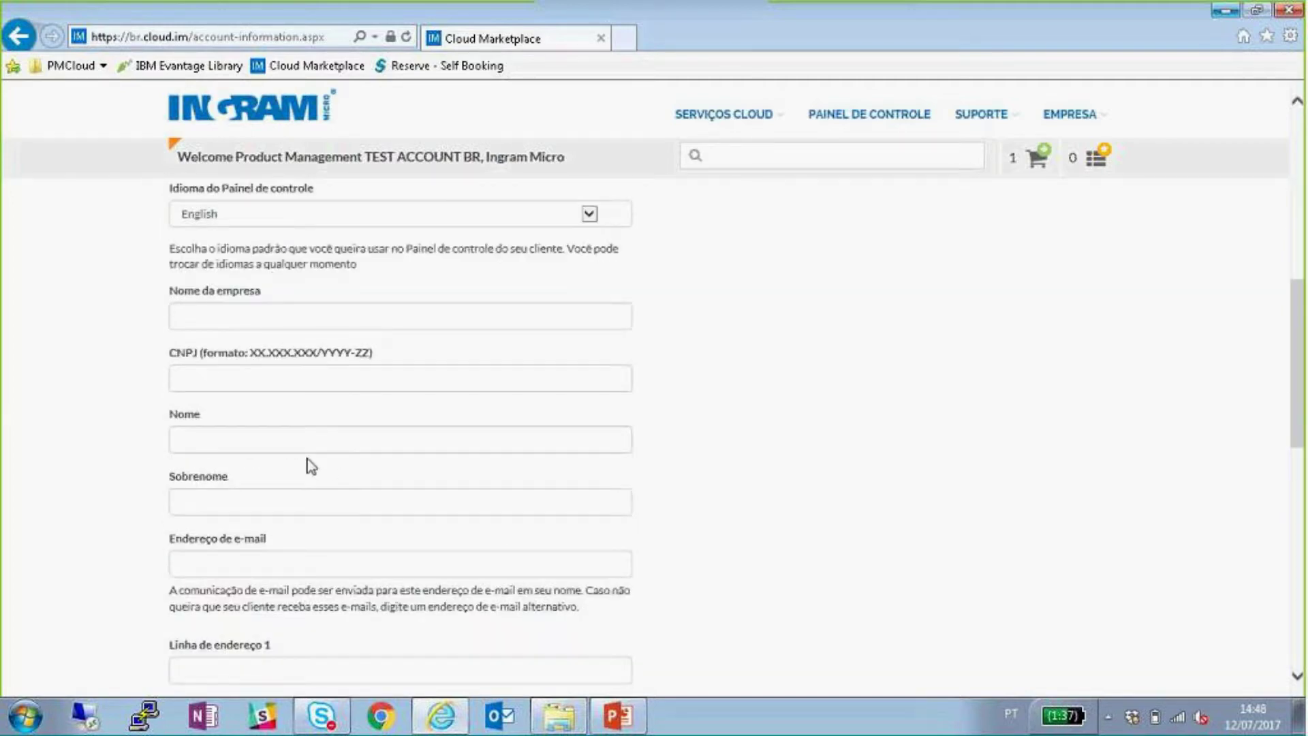
scroll(317, 451, "down", 4)
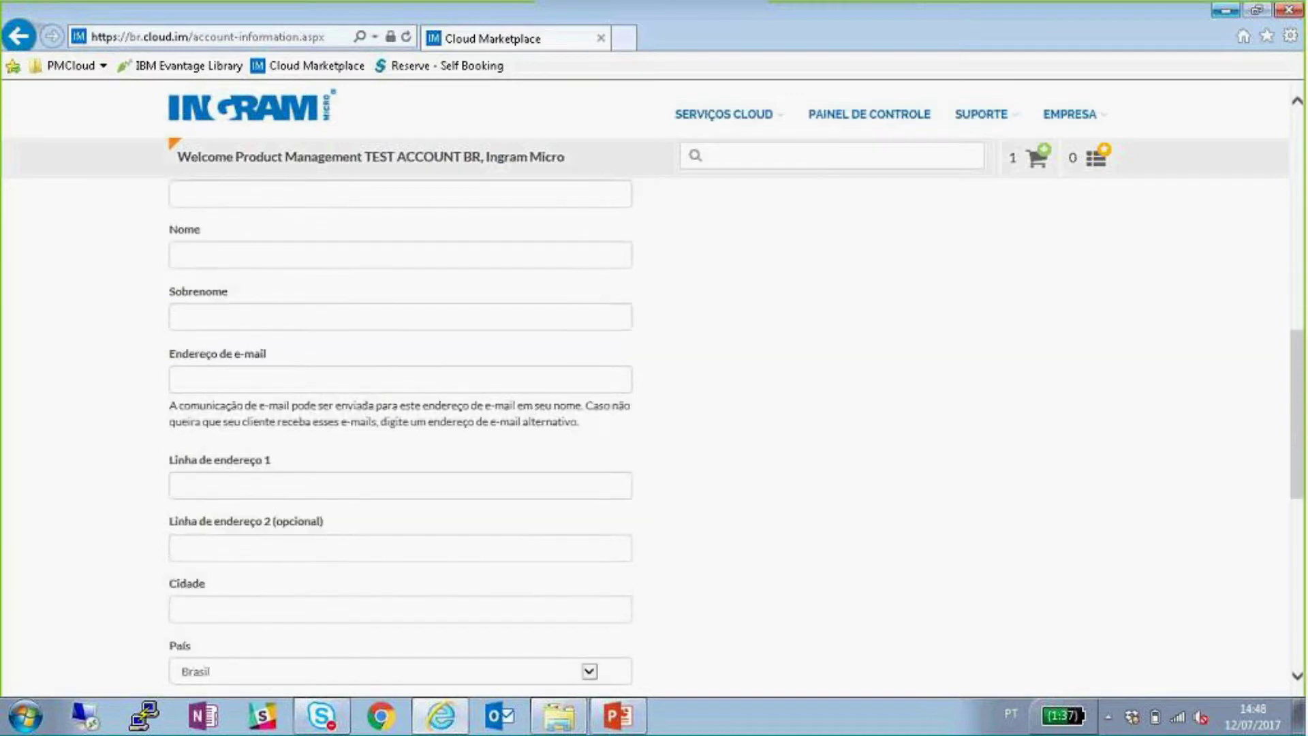
scroll(633, 467, "down", 1)
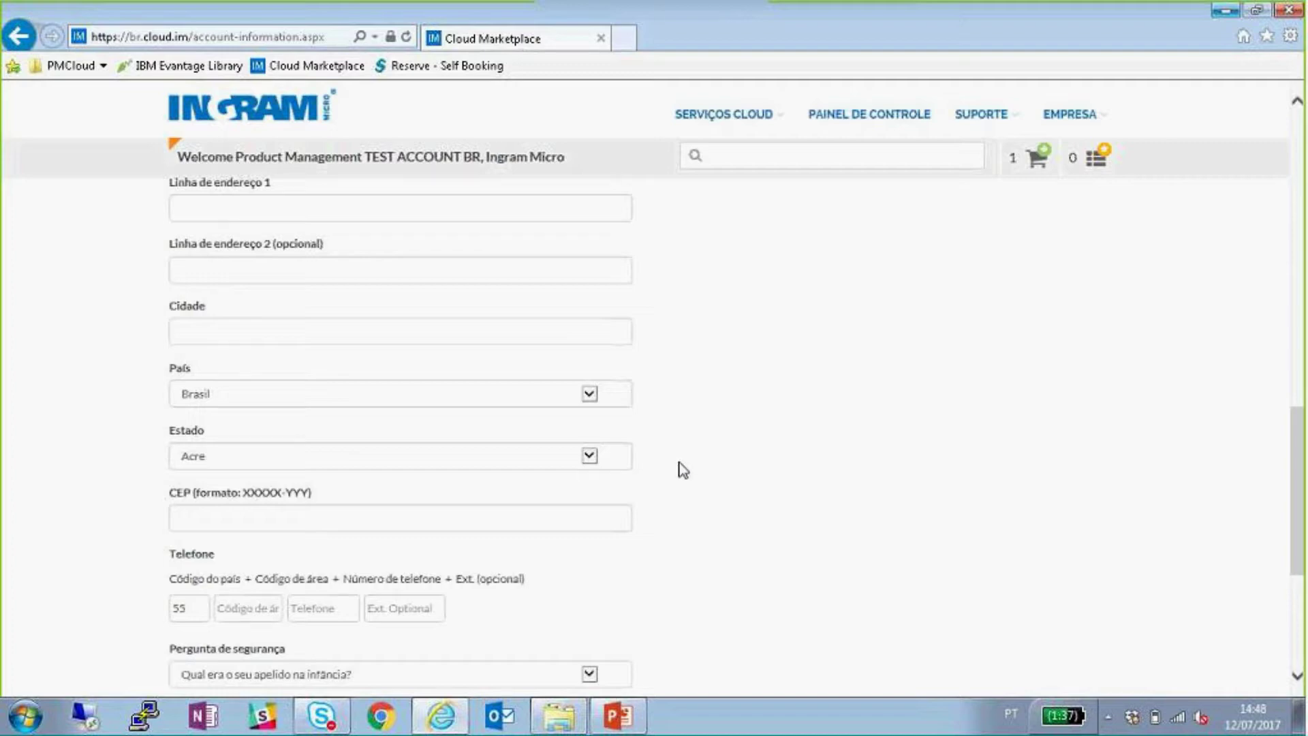
scroll(684, 461, "up", 8)
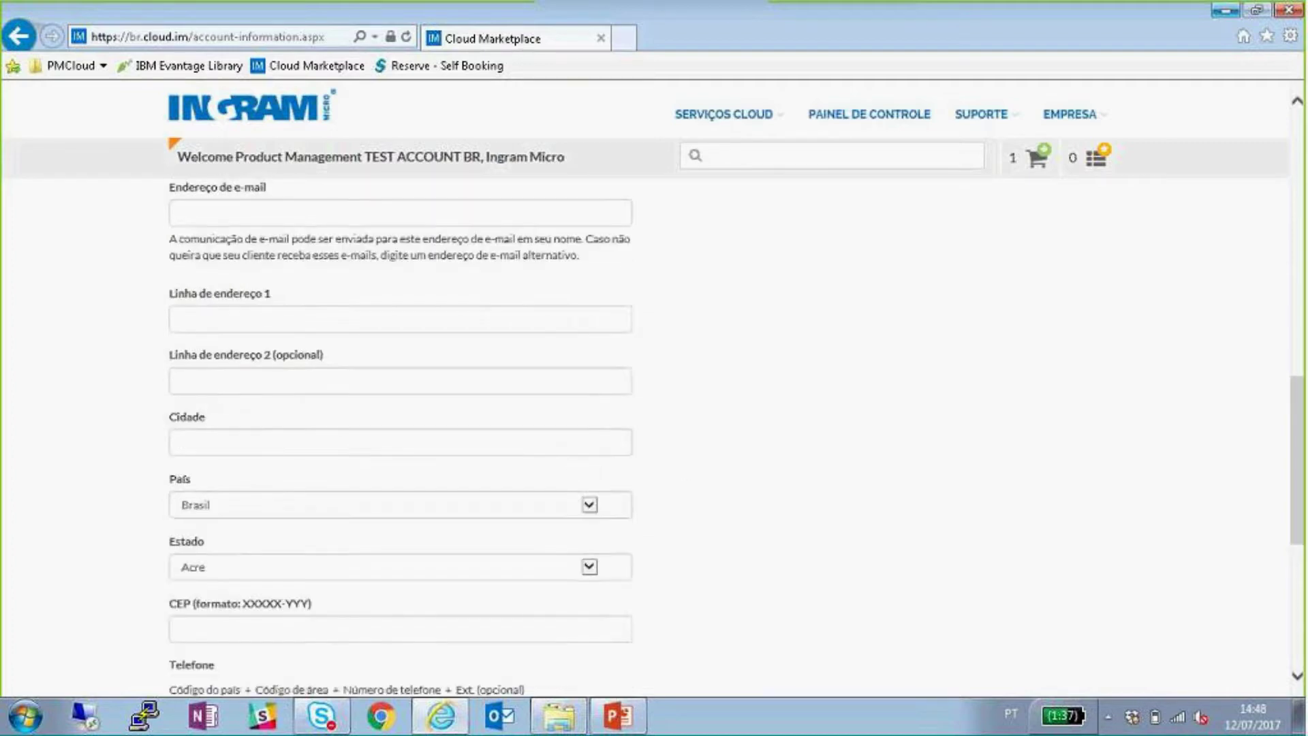
- Assign the order to an existing customer account and continue to billing
left_click(469, 459)
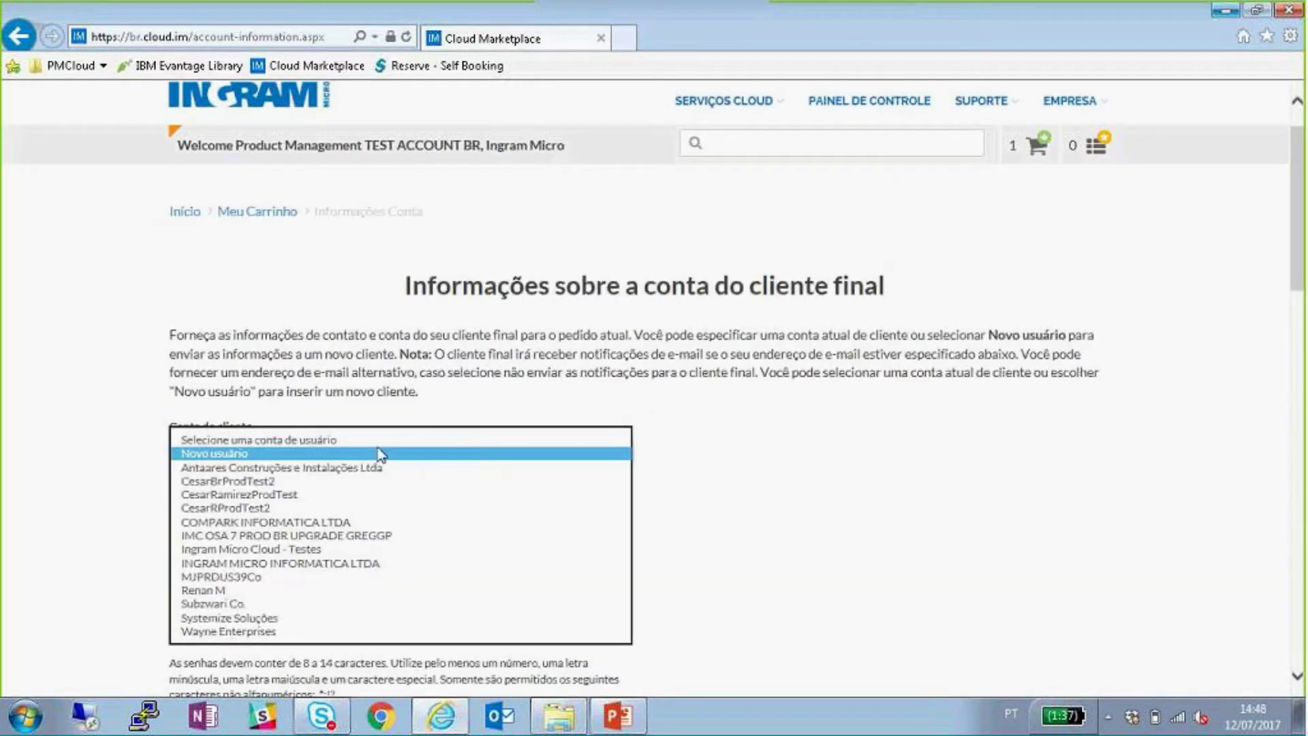
left_click(240, 591)
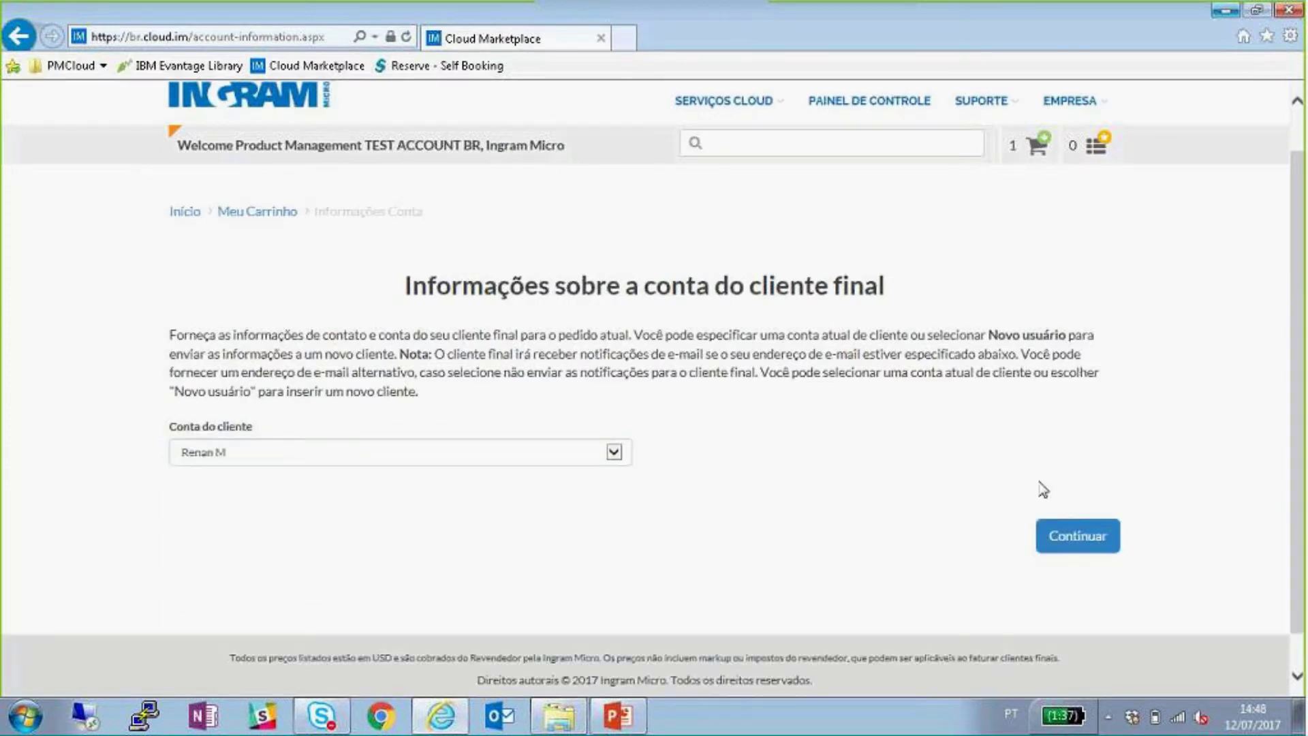
left_click(1074, 542)
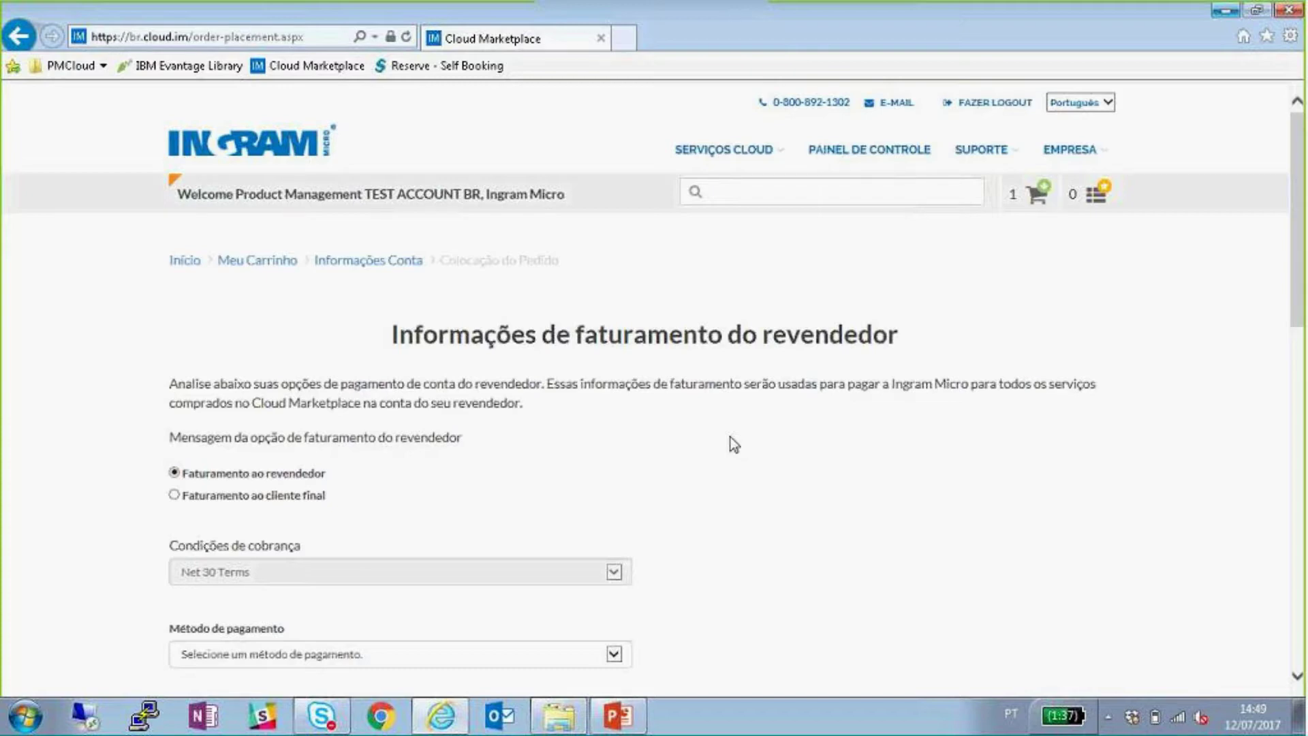
- Select 'Faturamento ao cliente final' and leave the Markup da Revenda field empty
left_click_drag(336, 476, 184, 480)
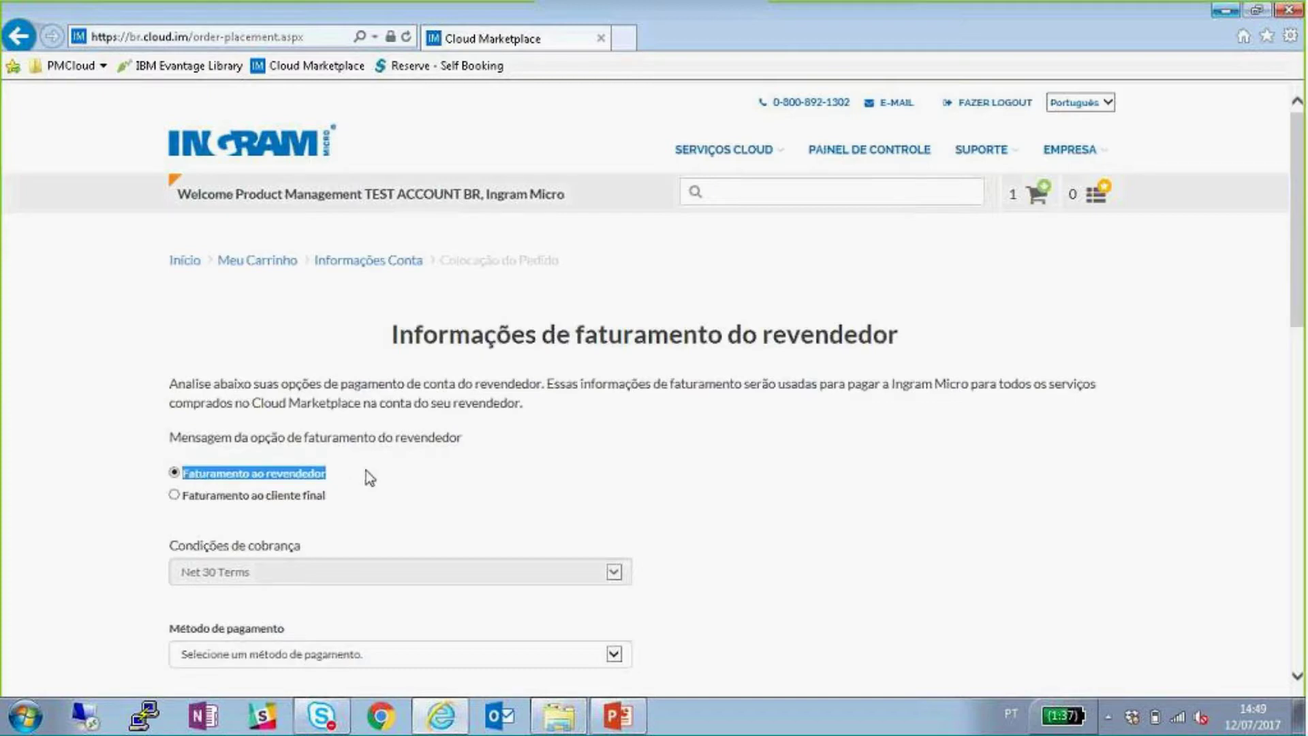
left_click(175, 495)
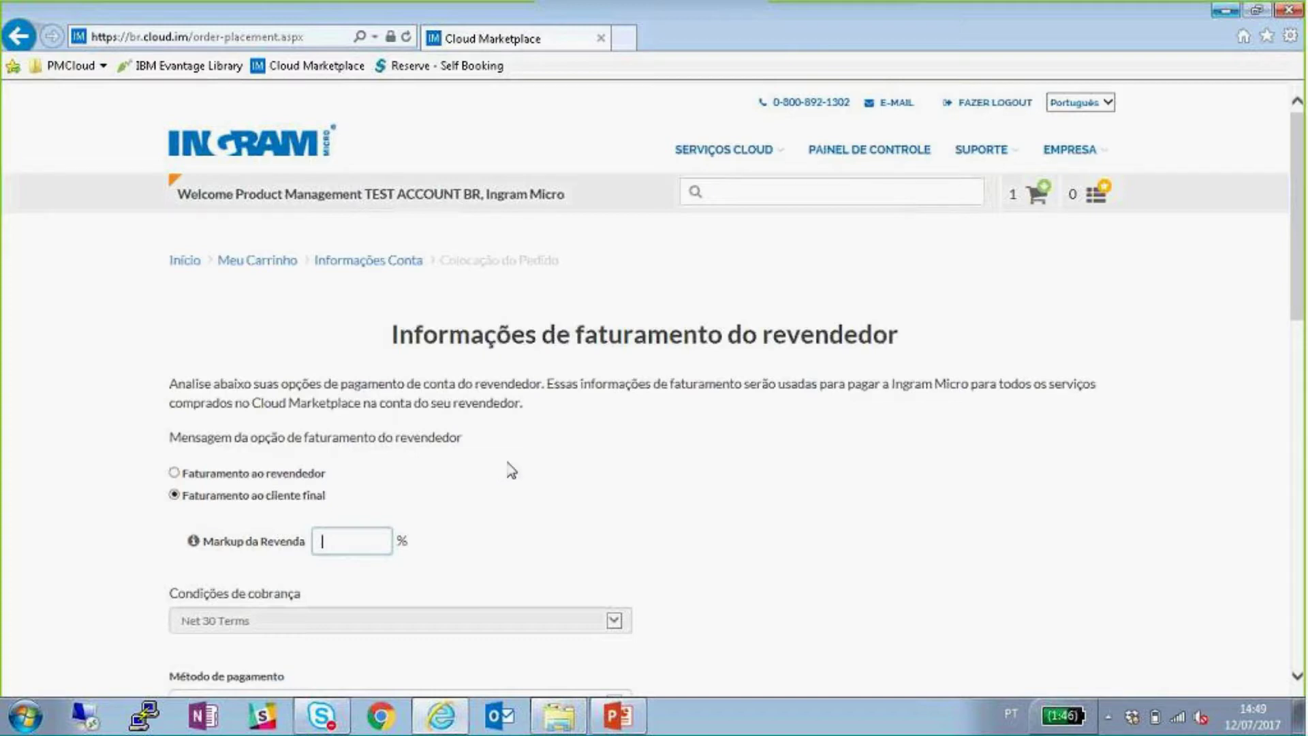
left_click(533, 452)
scroll(579, 414, "down", 2)
- Bill the reseller and choose Boleto Bancário as the payment method
left_click(174, 339)
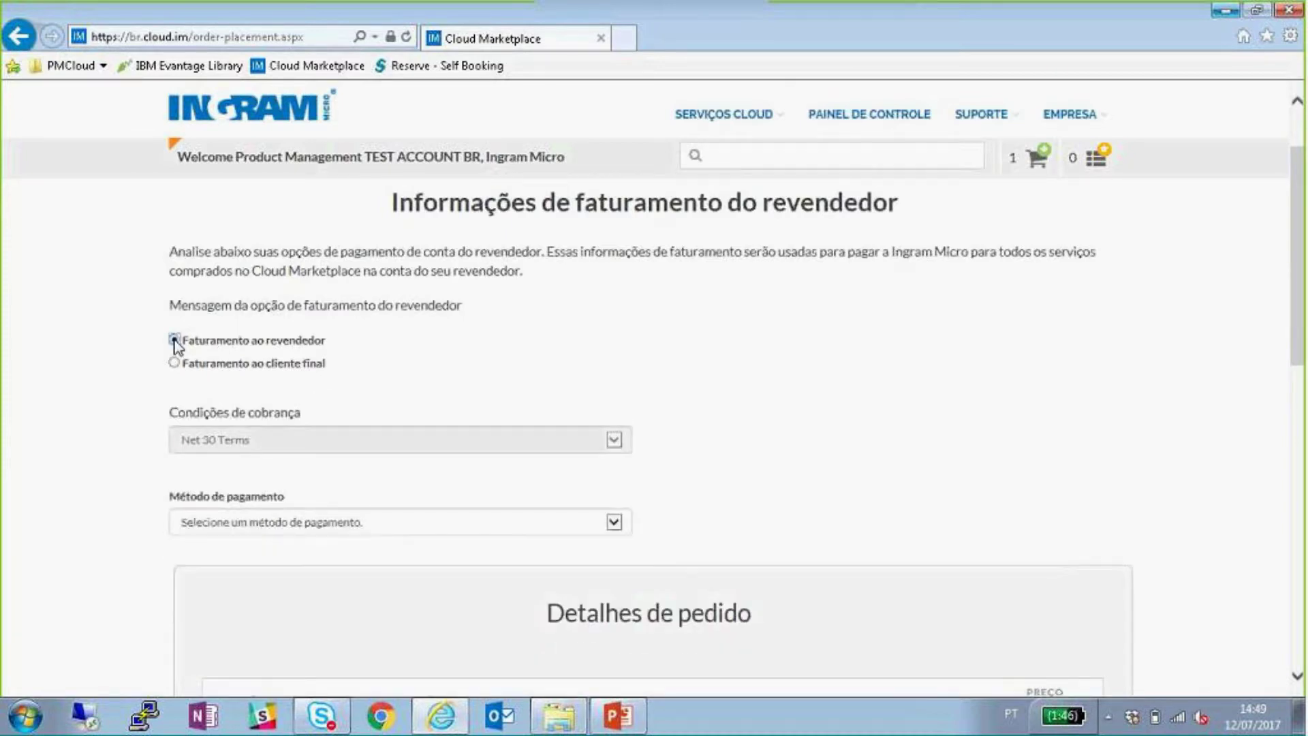
scroll(674, 333, "down", 1)
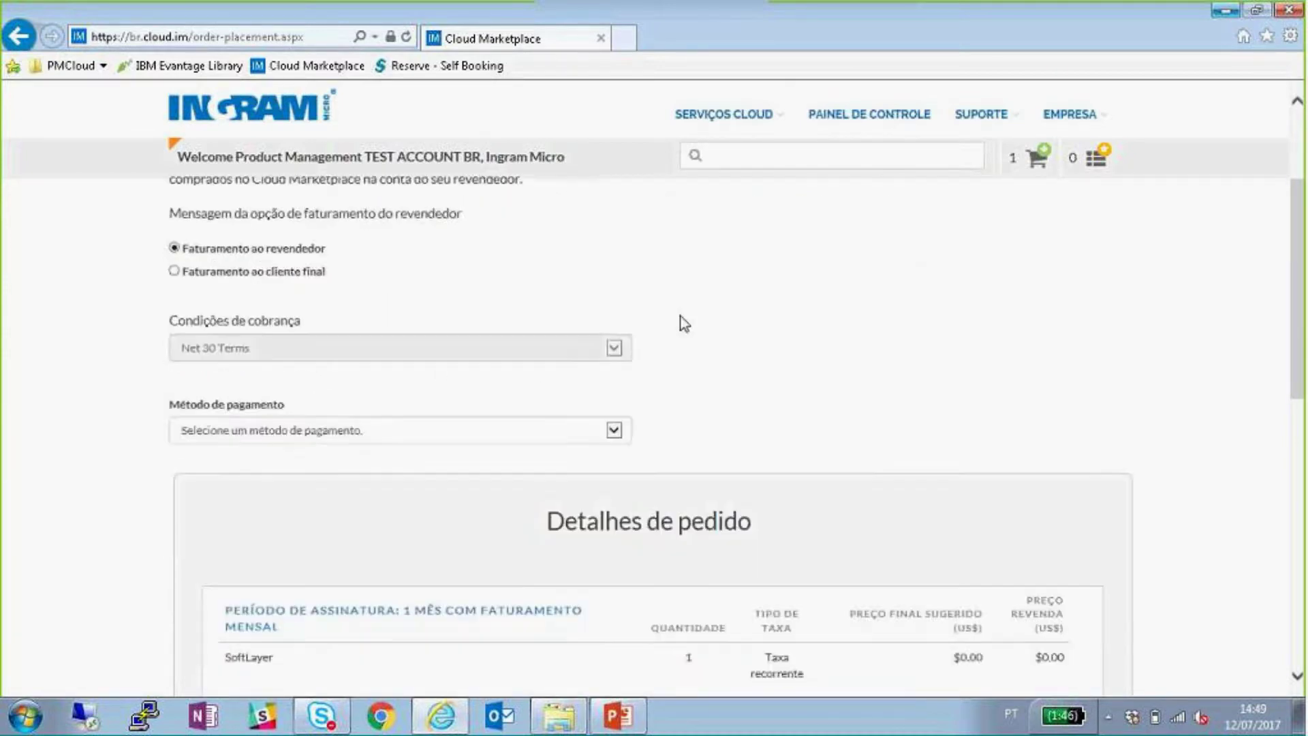
left_click(612, 431)
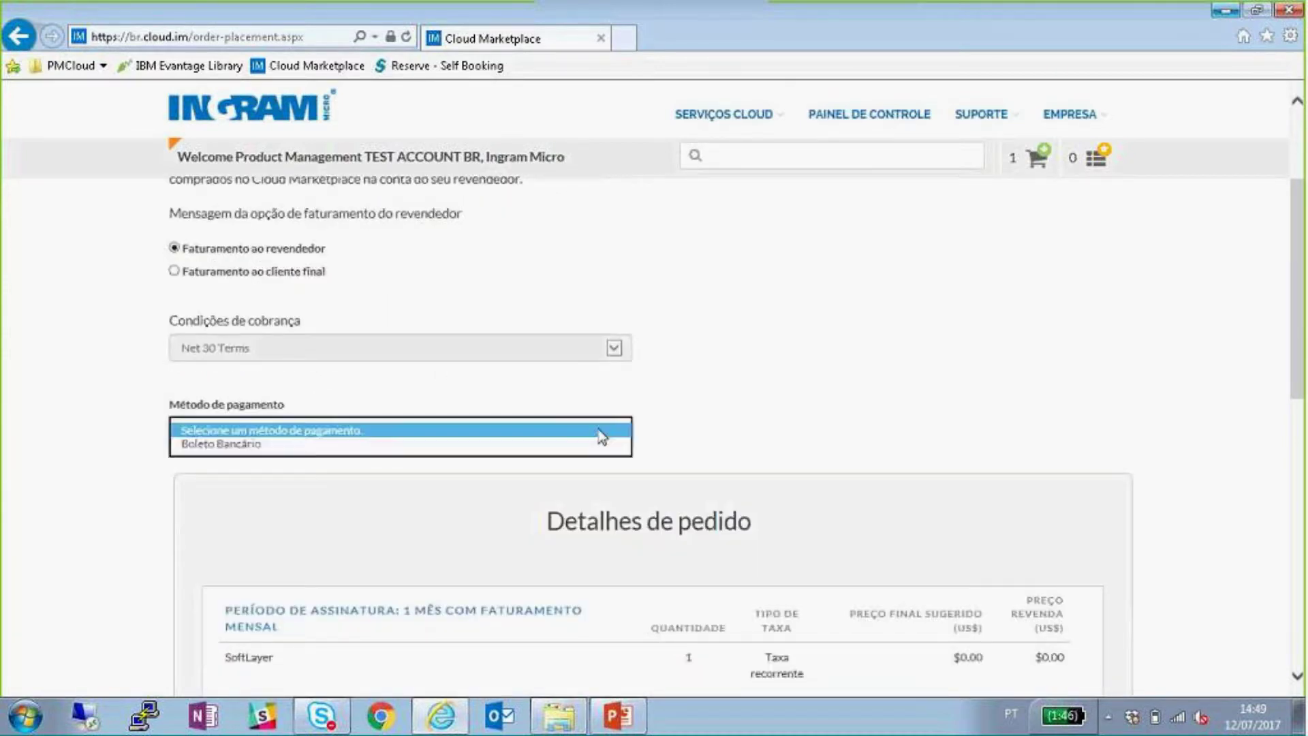
left_click(324, 444)
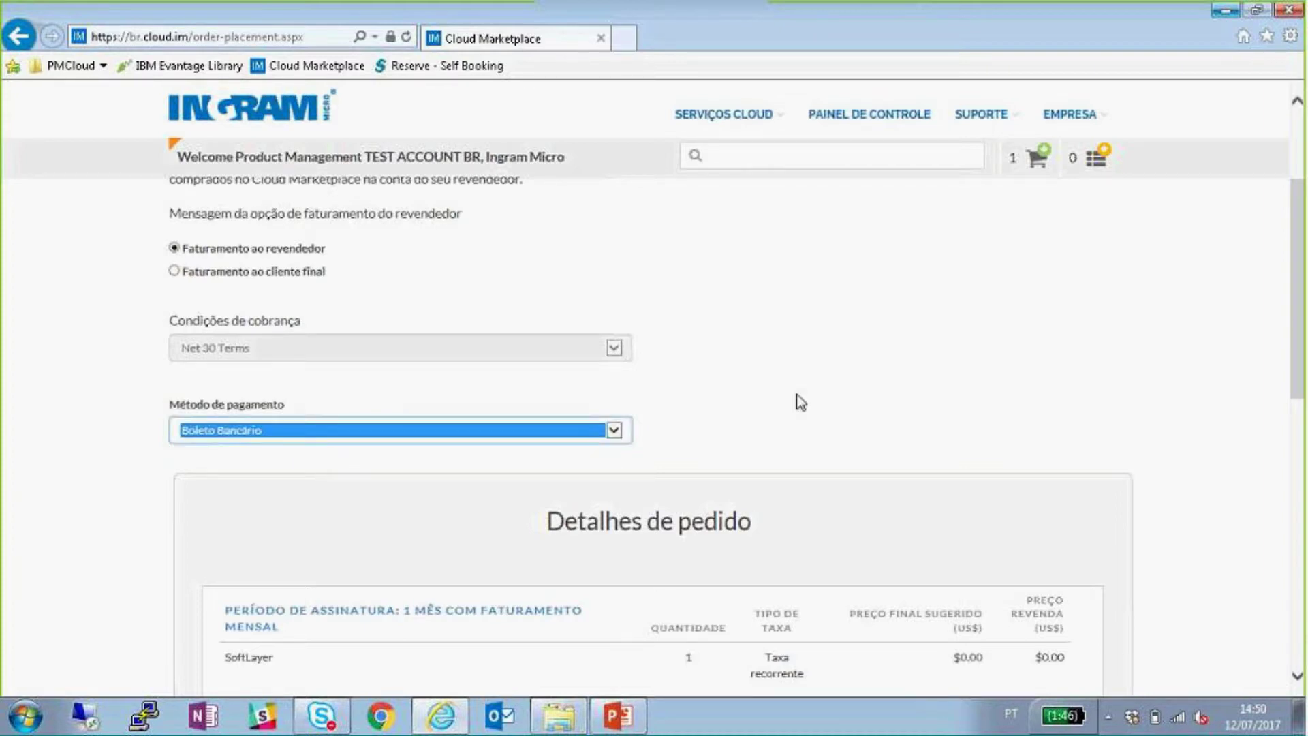
- Accept the cloud services terms and submit the order with Enviar
scroll(824, 369, "down", 5)
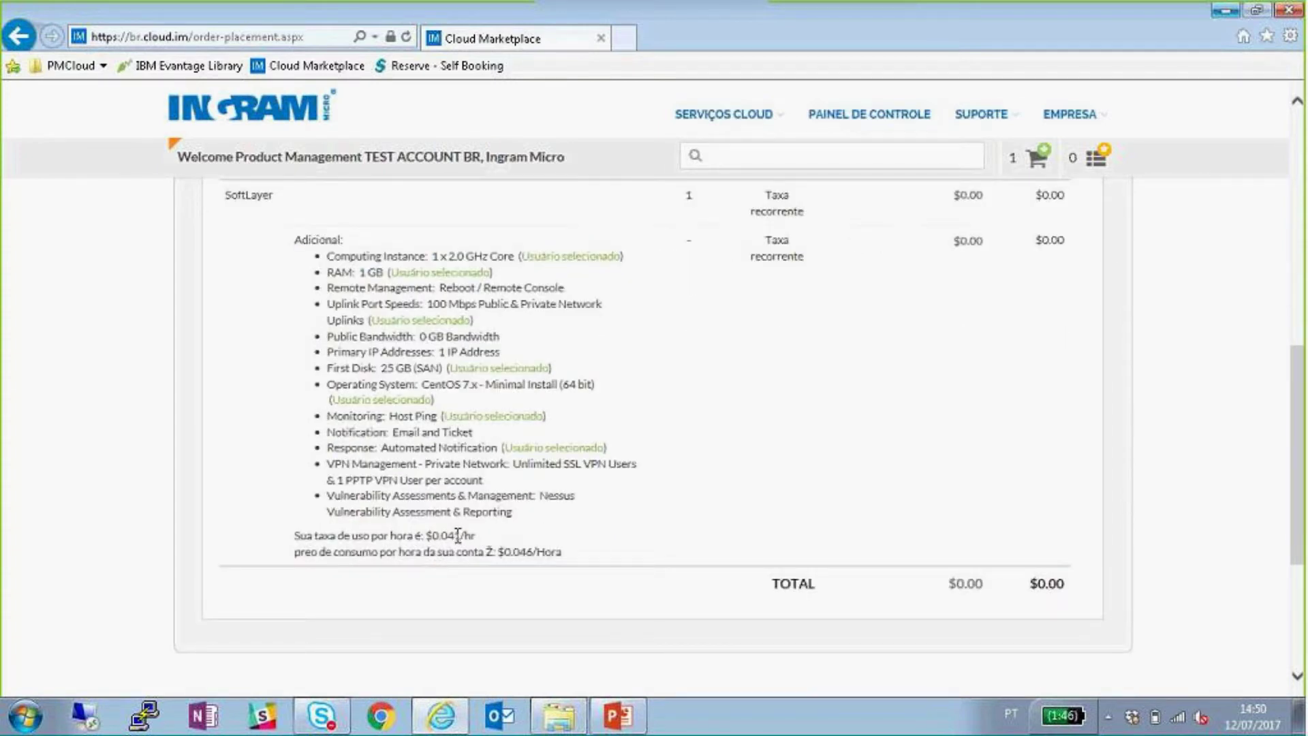
scroll(660, 503, "down", 3)
left_click(174, 518)
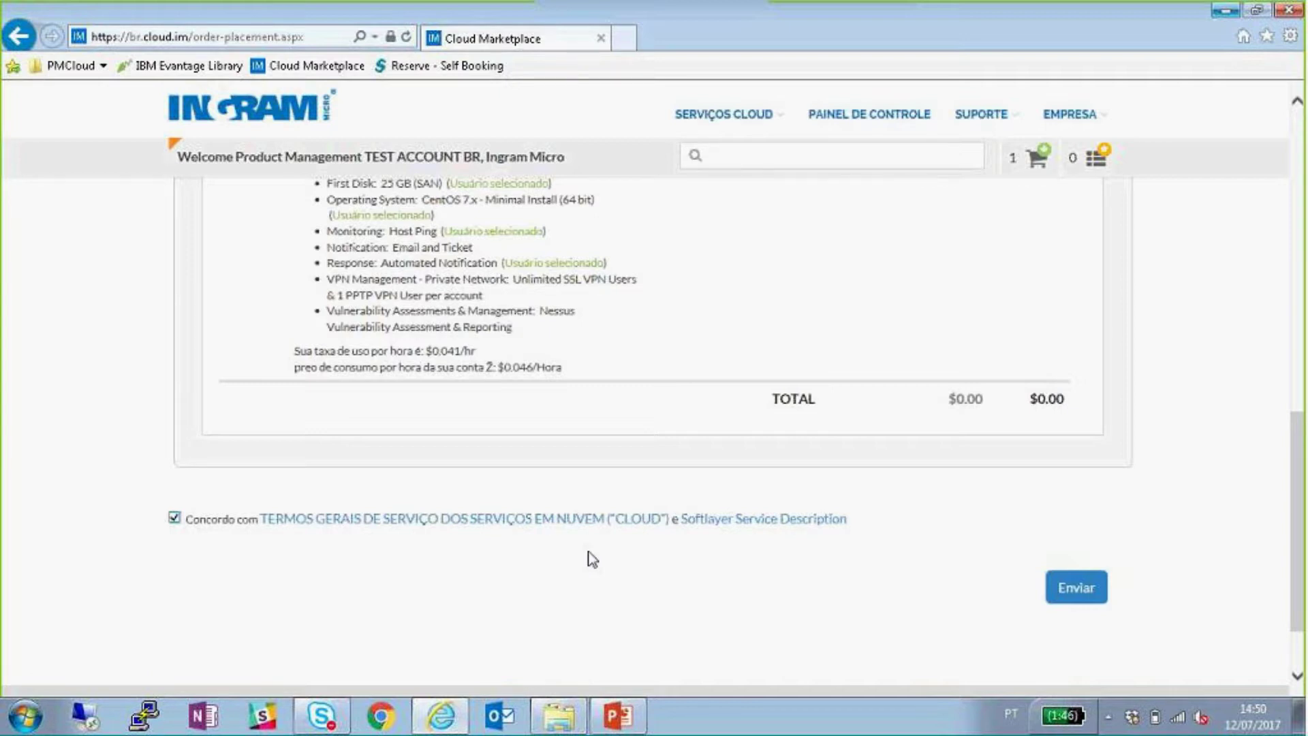
left_click(1076, 590)
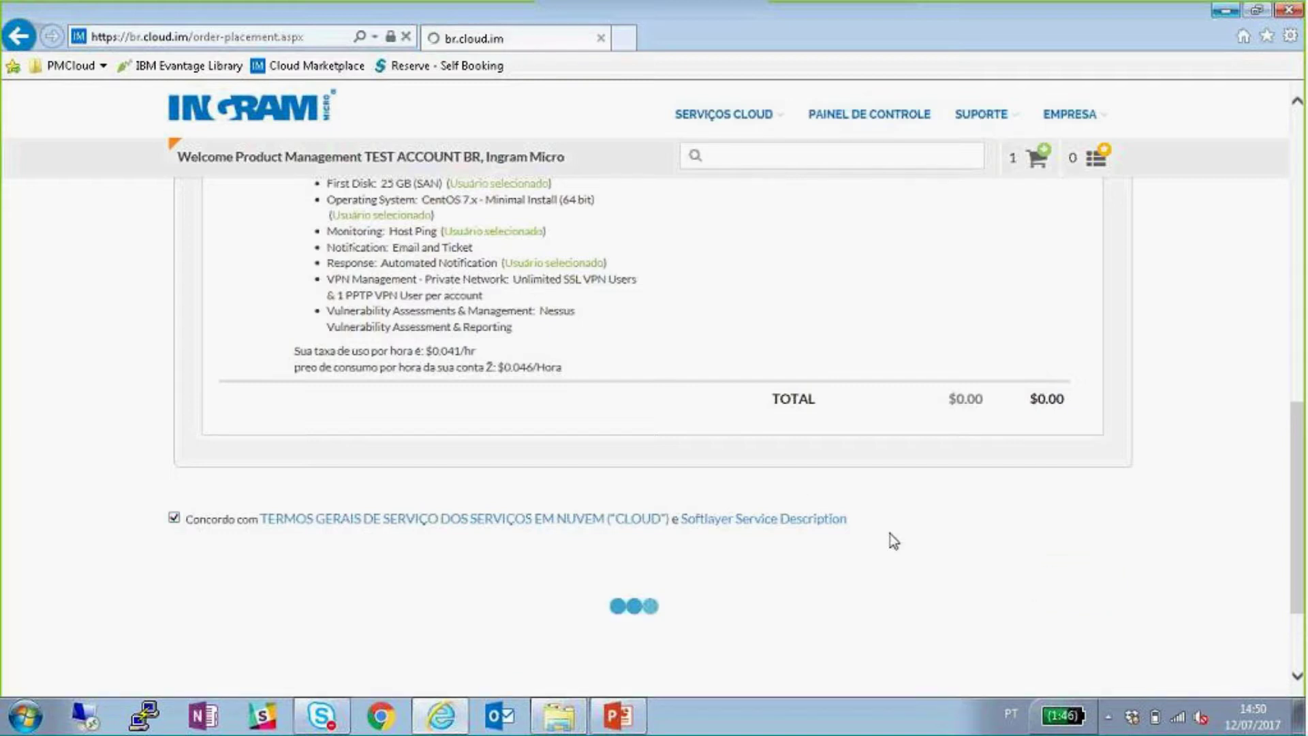
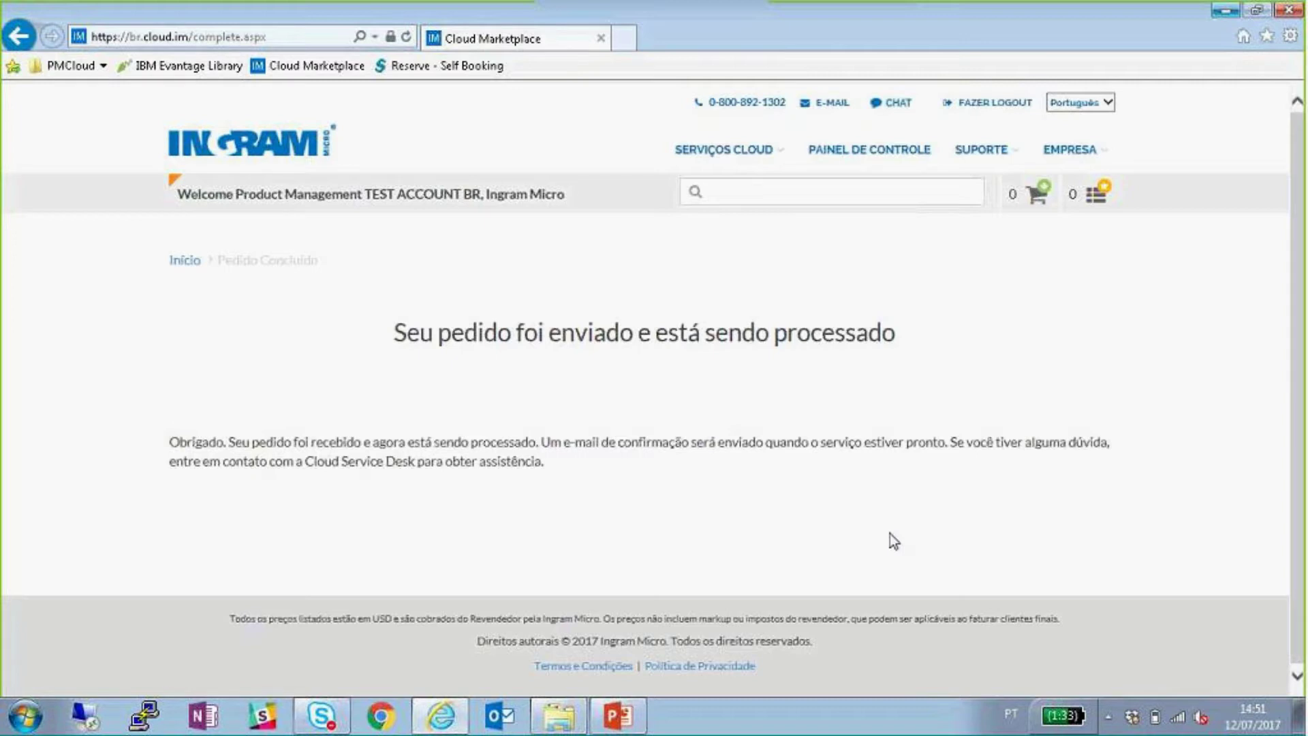
- Go from Serviços Cloud > Infrastructure to the IBM SoftLayer product page
mouse_move(721, 163)
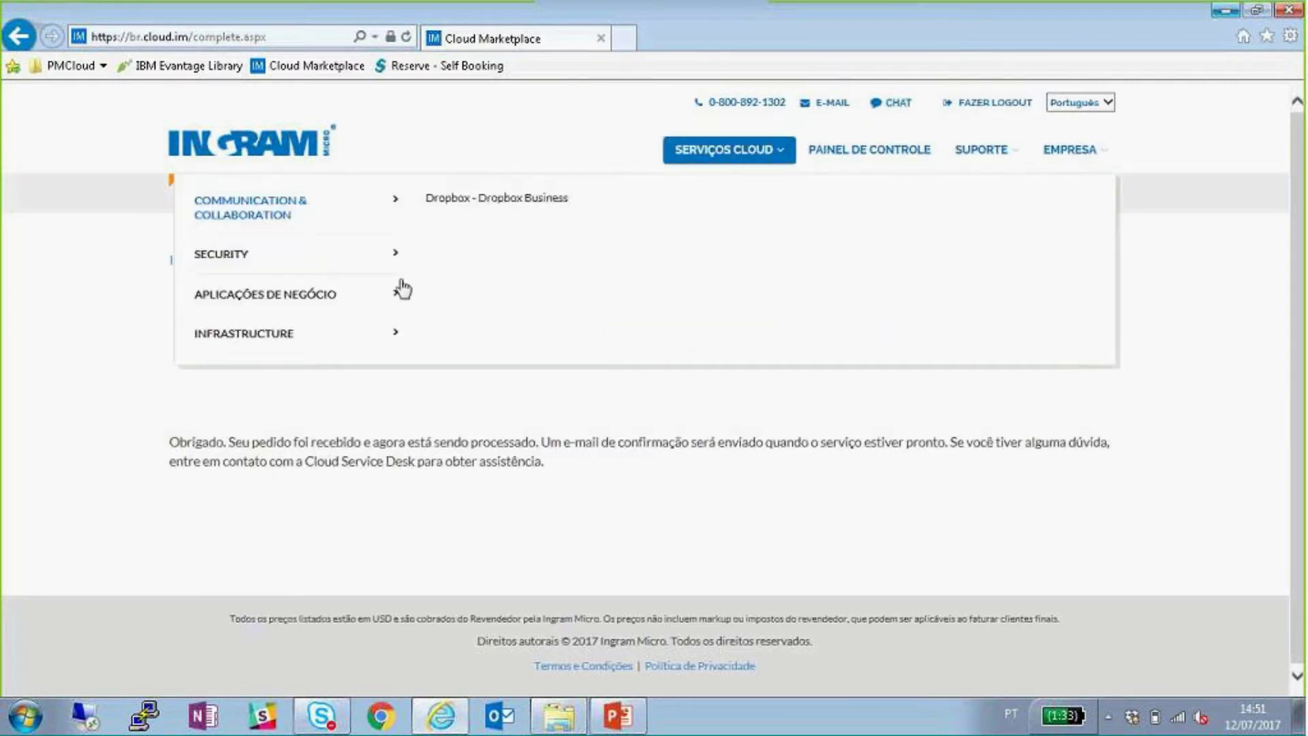
mouse_move(350, 337)
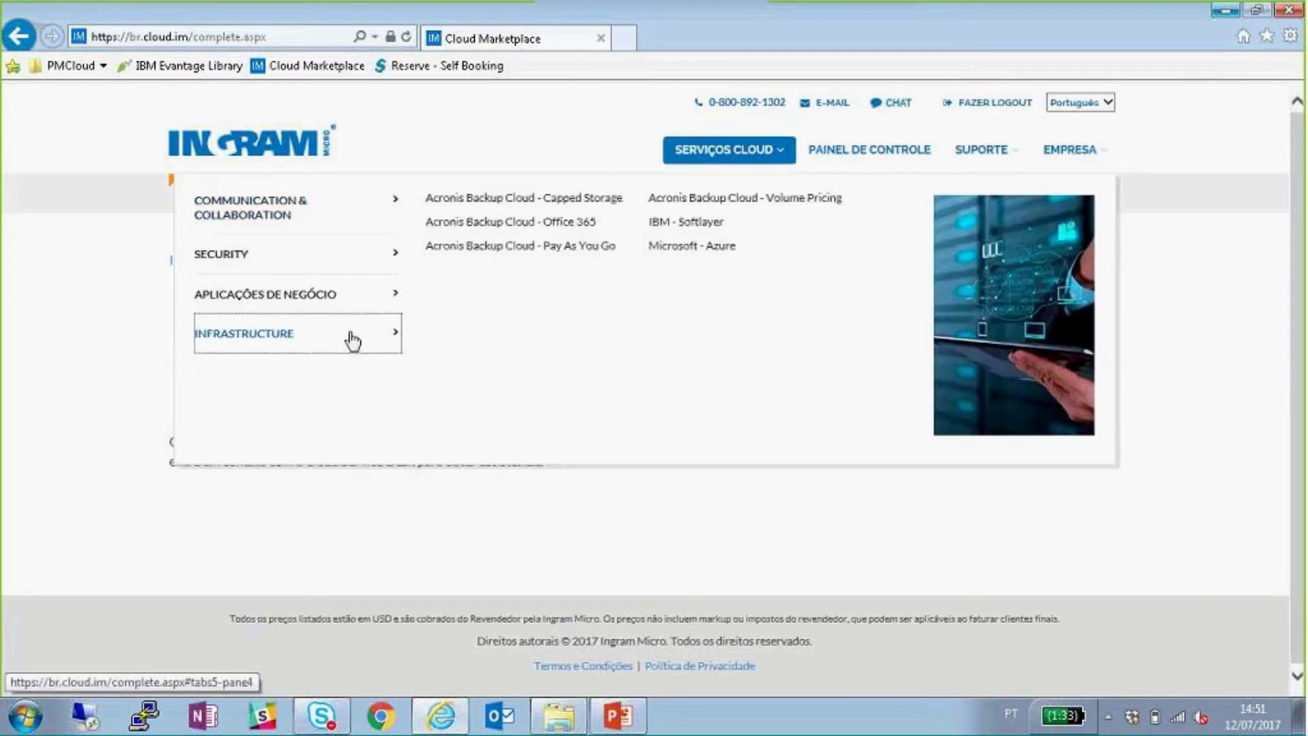
left_click(701, 227)
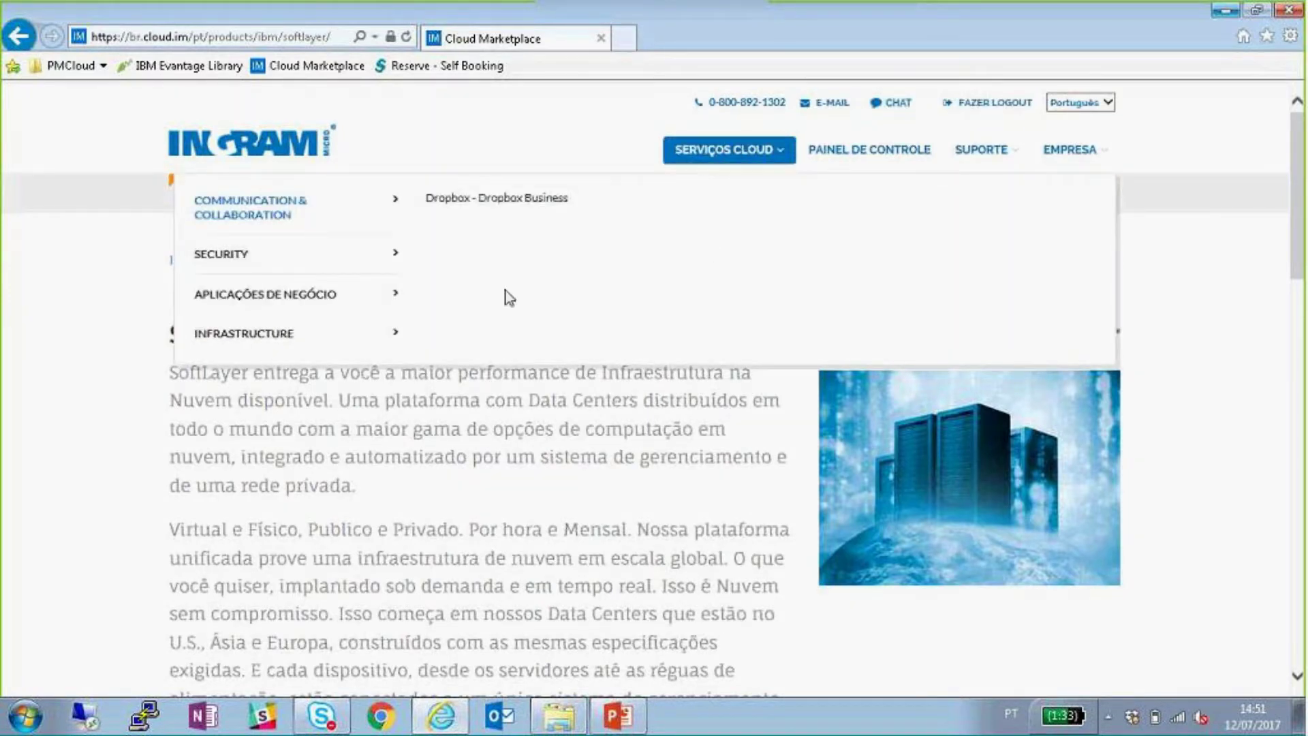
- Start an order for the SoftLayer Virtual Servers offering
left_click(374, 343)
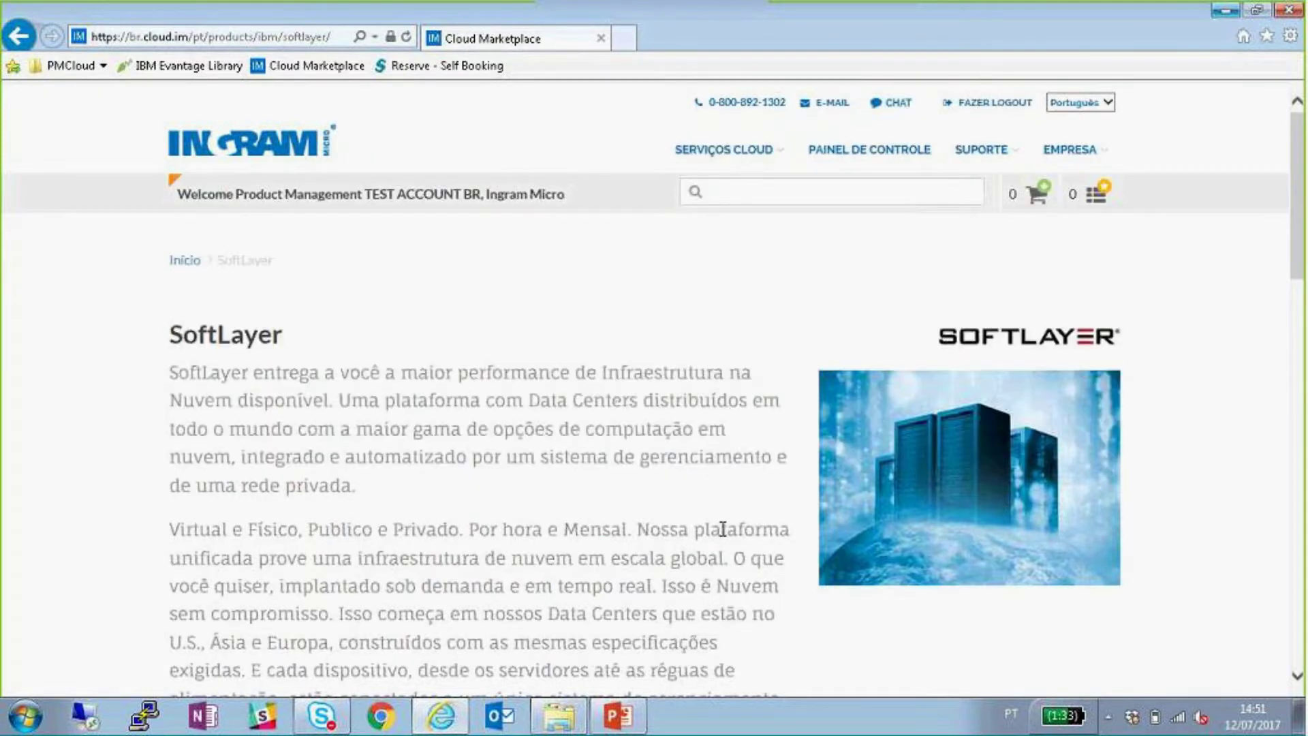
scroll(727, 480, "down", 5)
left_click(1052, 496)
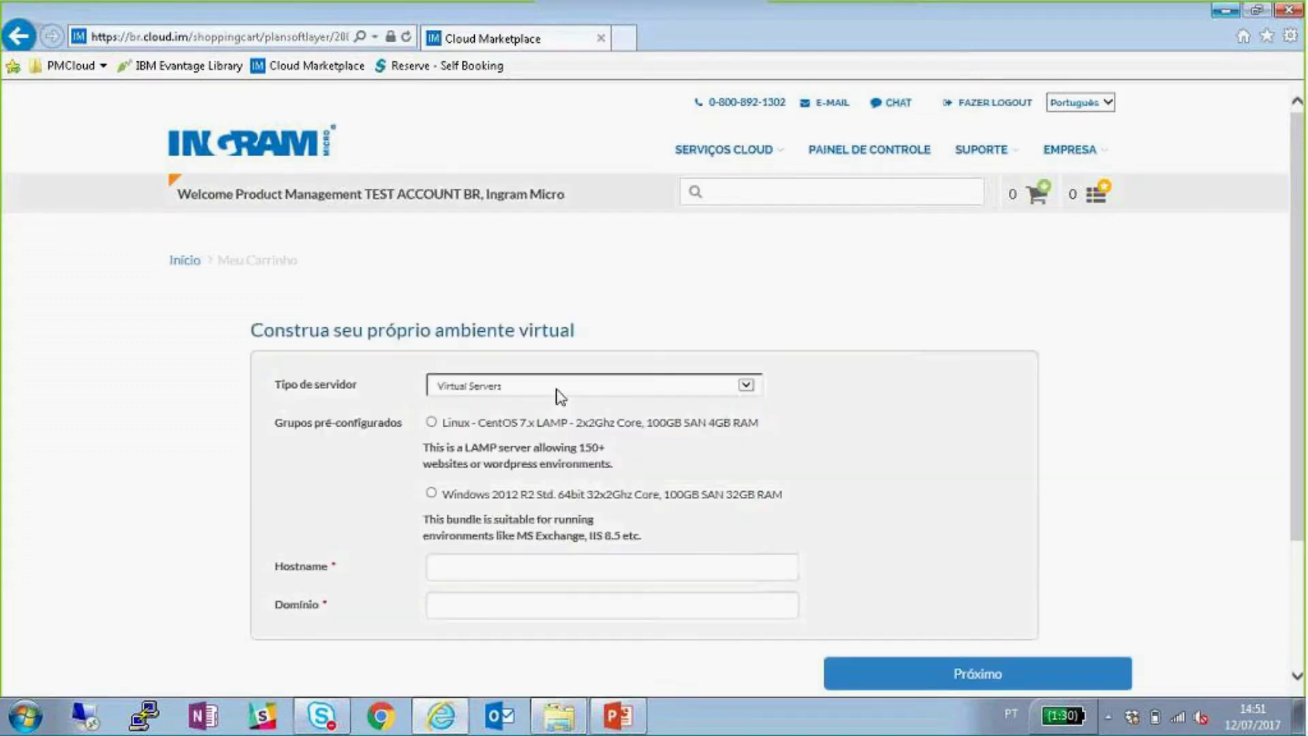
- Pick Single E3-1270 (4 Drives), enter hostname 'teste' and domain 'teste.com', and continue
left_click(692, 385)
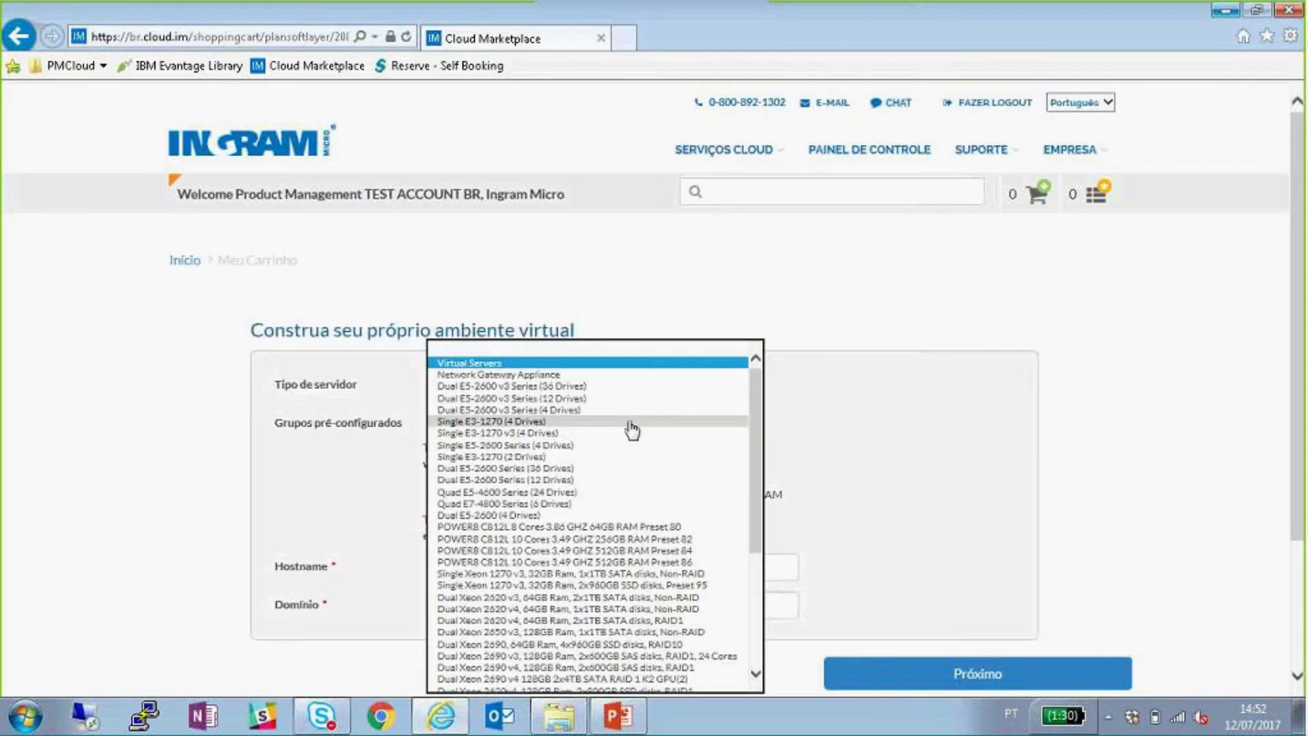
left_click(629, 428)
left_click(543, 562)
type("teste")
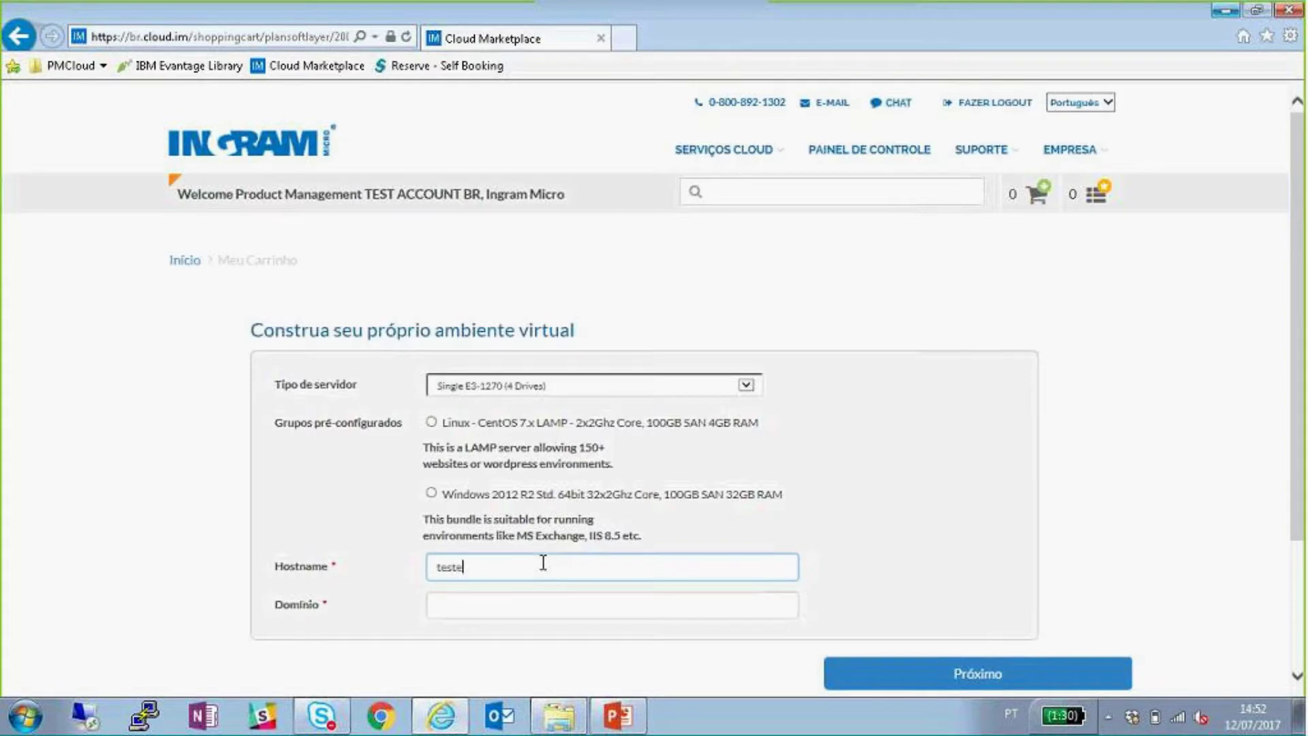
key("Tab")
type("teste.c")
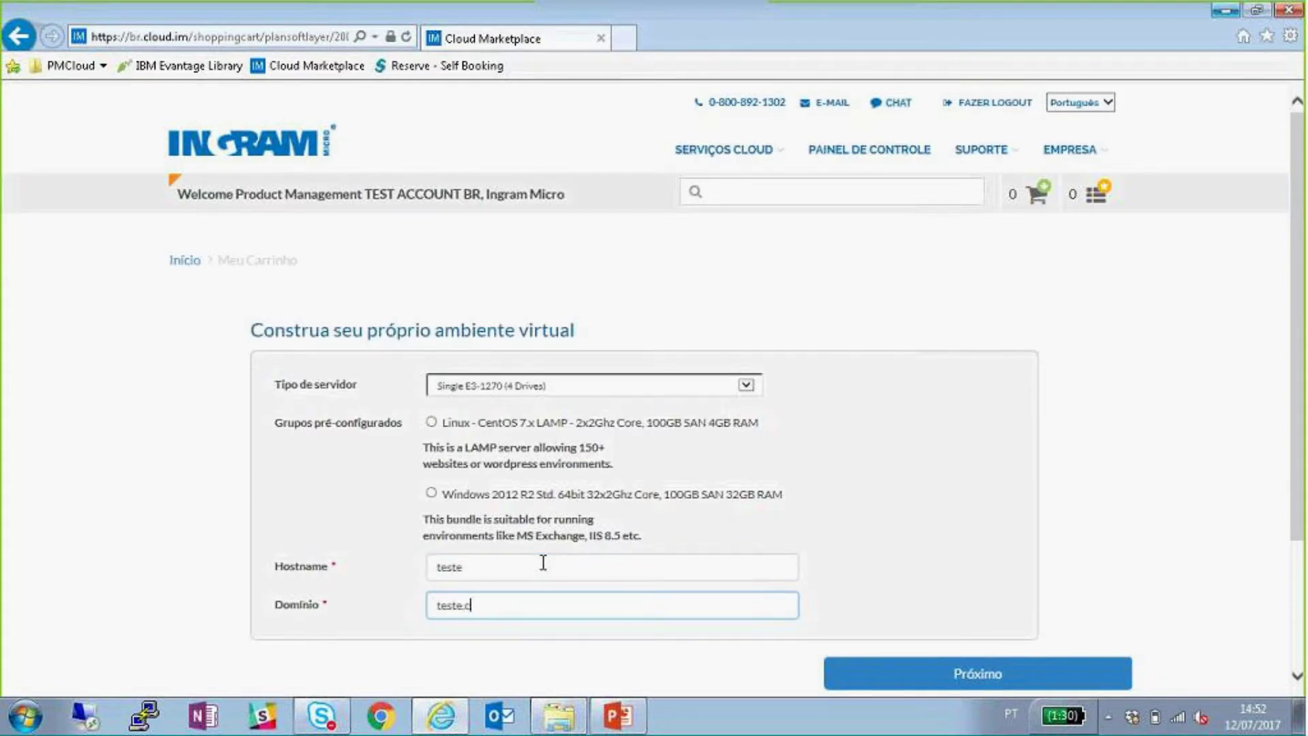
type("om")
left_click(993, 670)
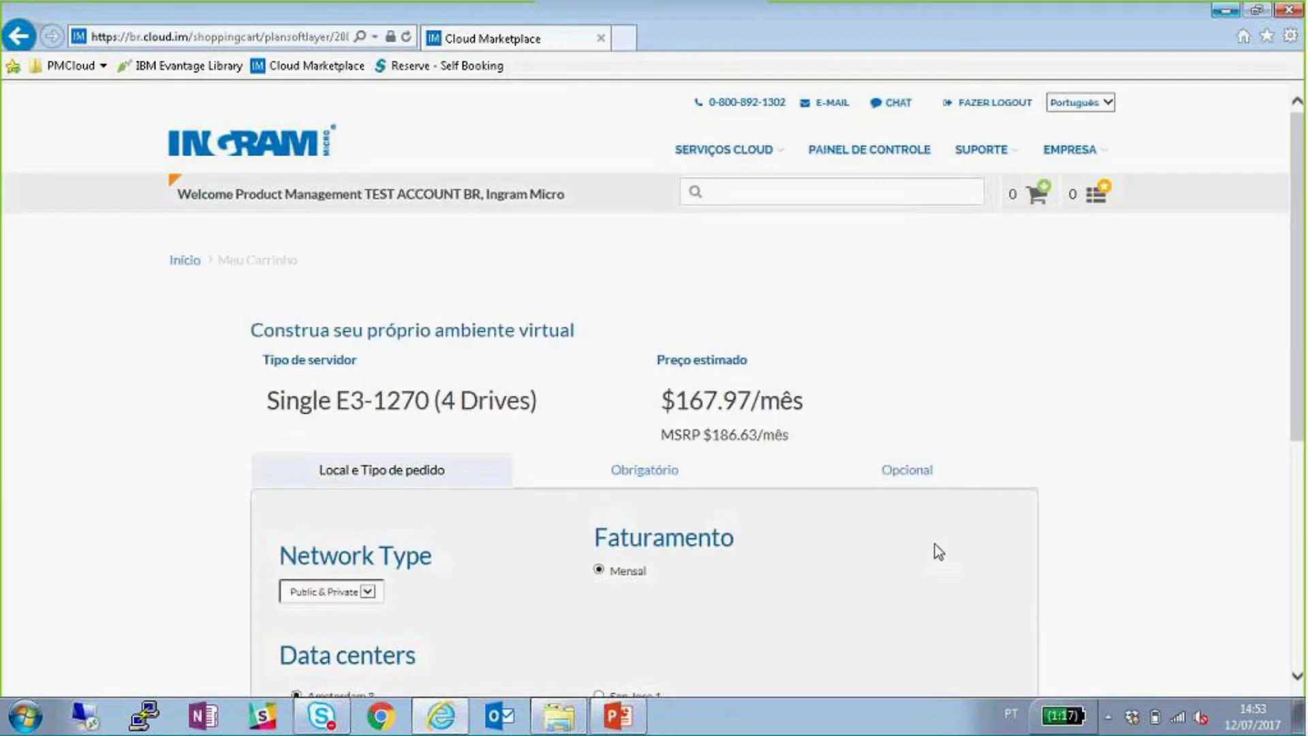
- Point out the Amsterdam 3, Seattle 1 and Dallas 5 data centers, keep Amsterdam 3, and continue
scroll(859, 512, "down", 1)
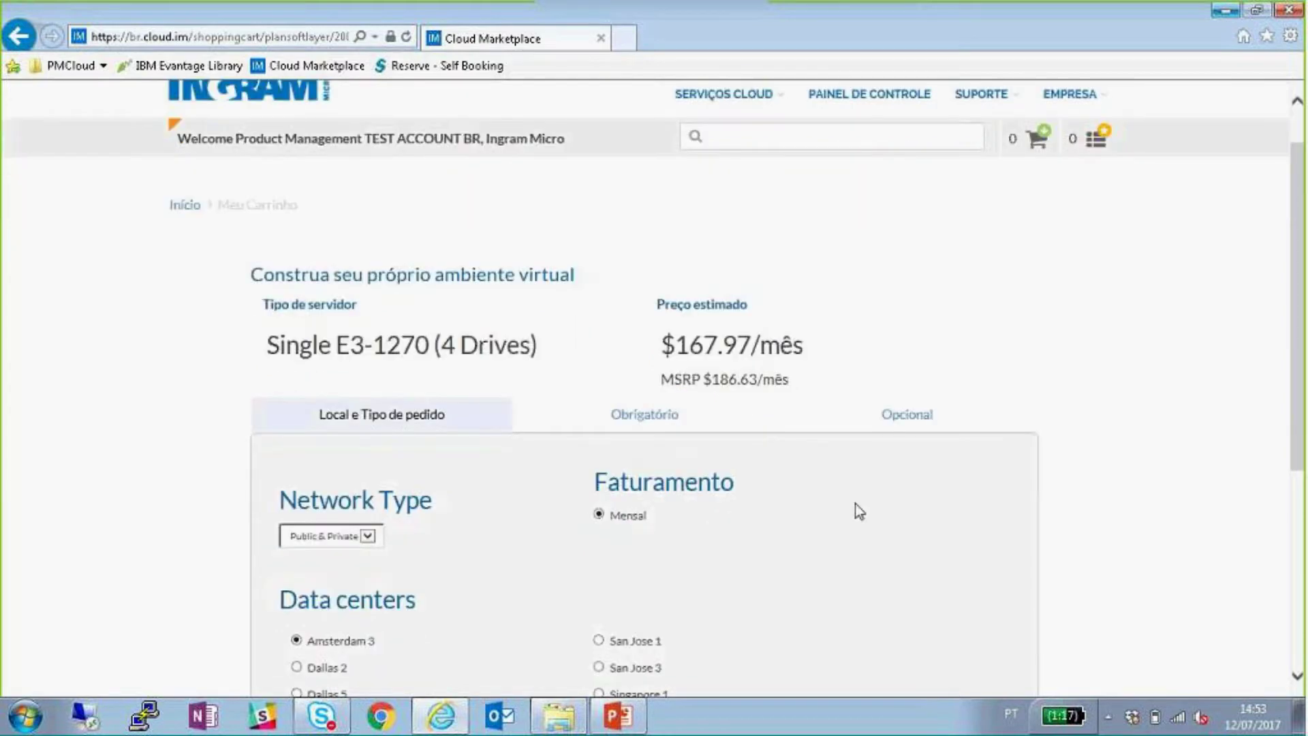
scroll(858, 508, "down", 2)
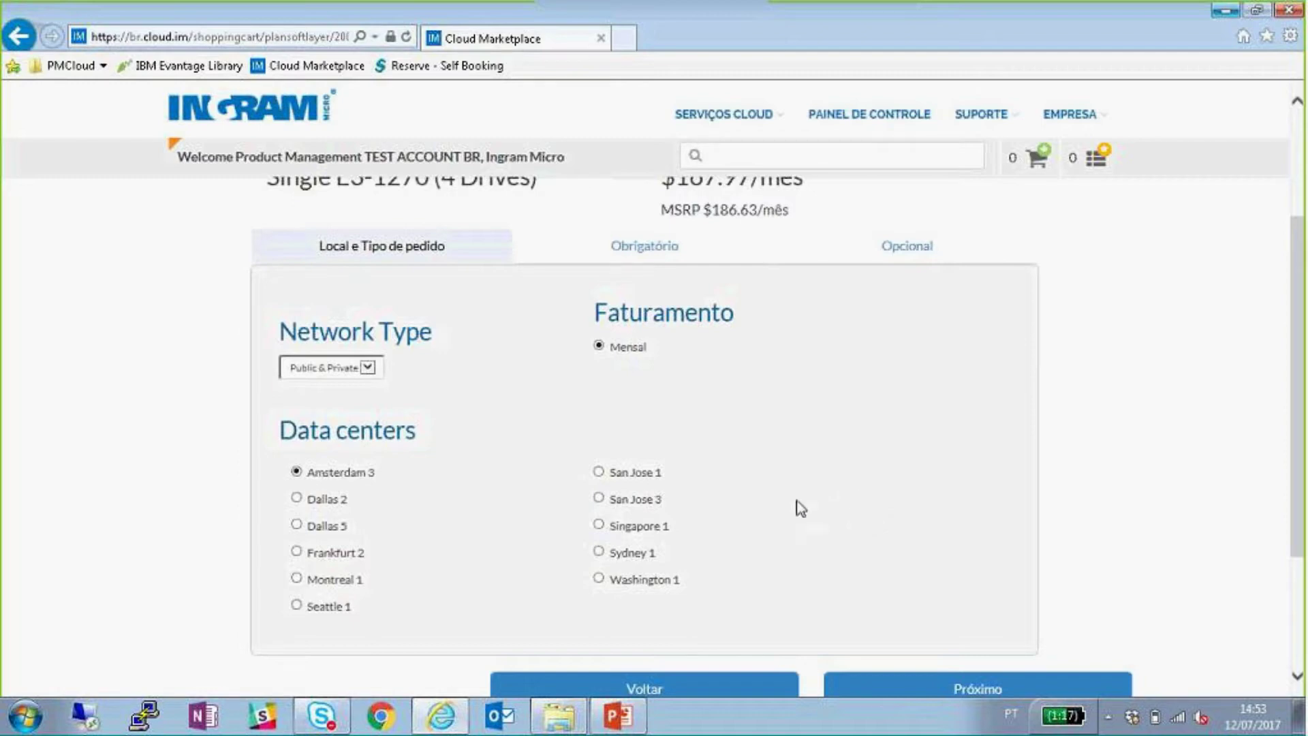
left_click_drag(386, 473, 367, 476)
left_click_drag(353, 611, 308, 608)
left_click_drag(355, 529, 309, 528)
left_click(485, 426)
left_click(965, 687)
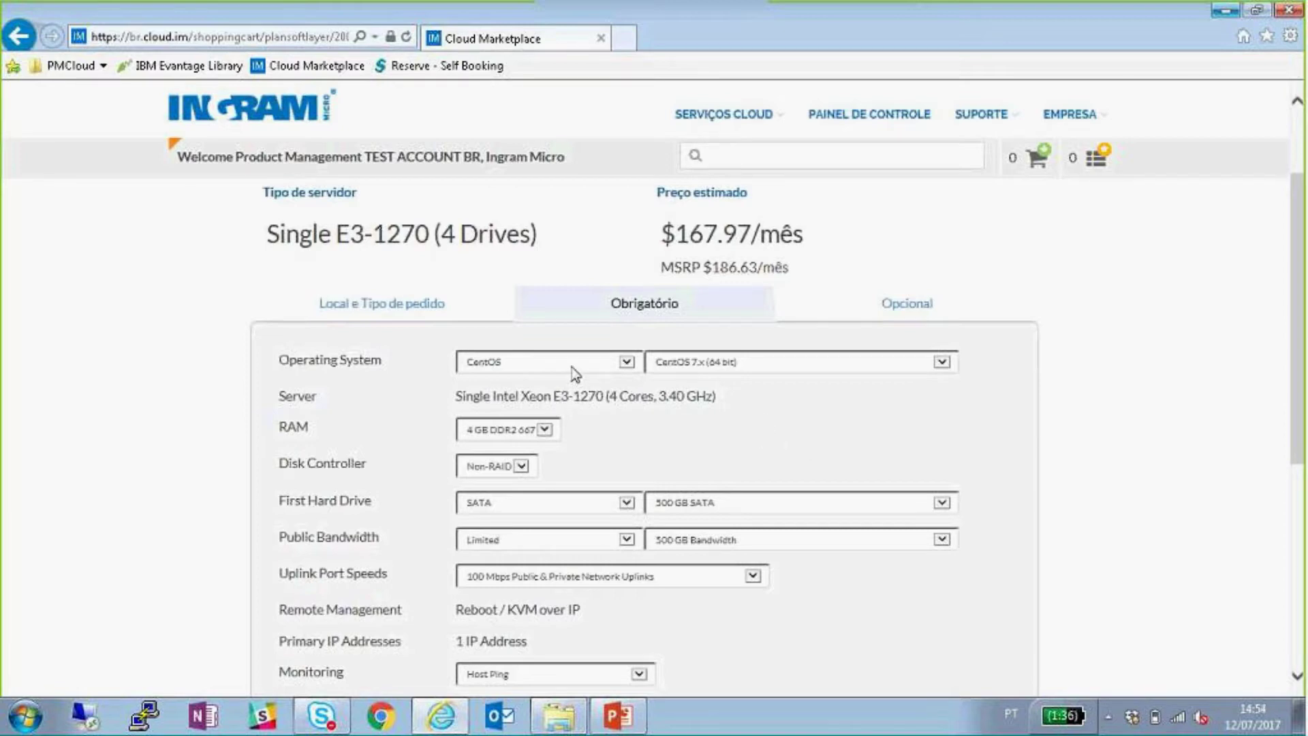
- Try VMware ESXi 5.5 as the operating system, then switch back to CentOS
left_click(575, 374)
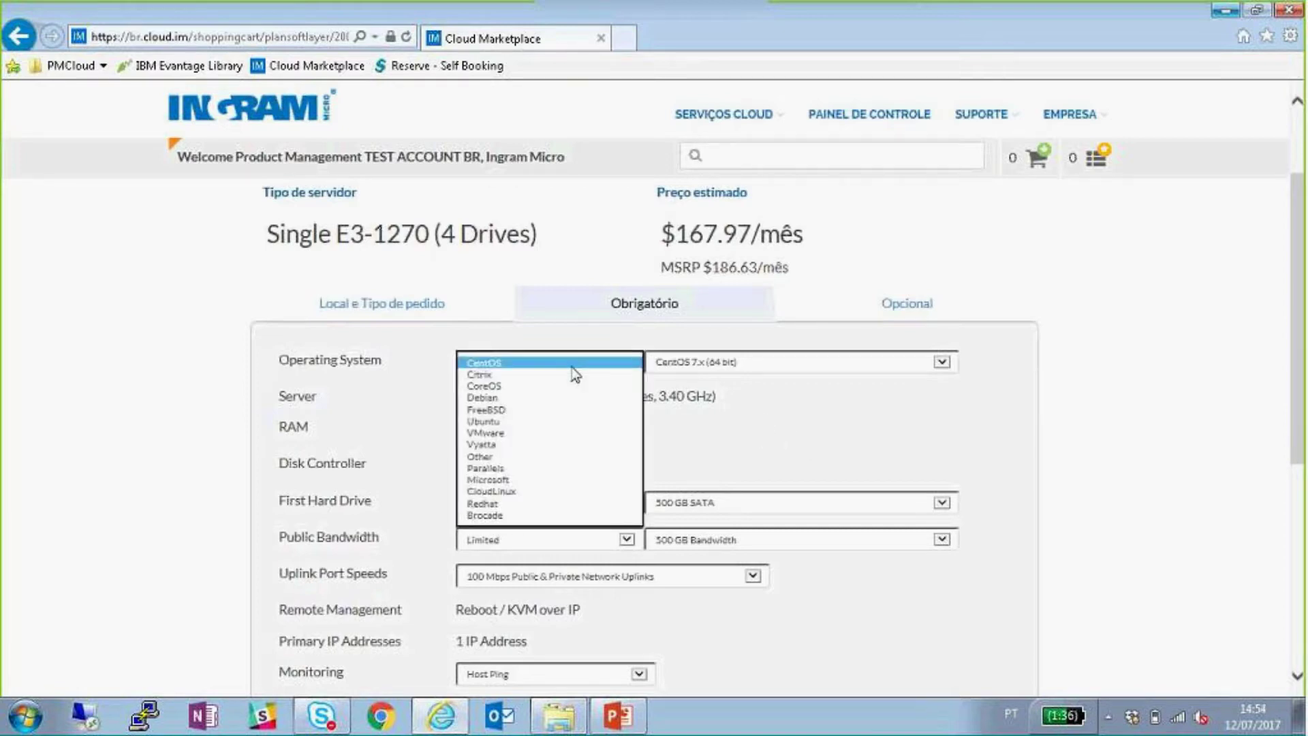
left_click(598, 434)
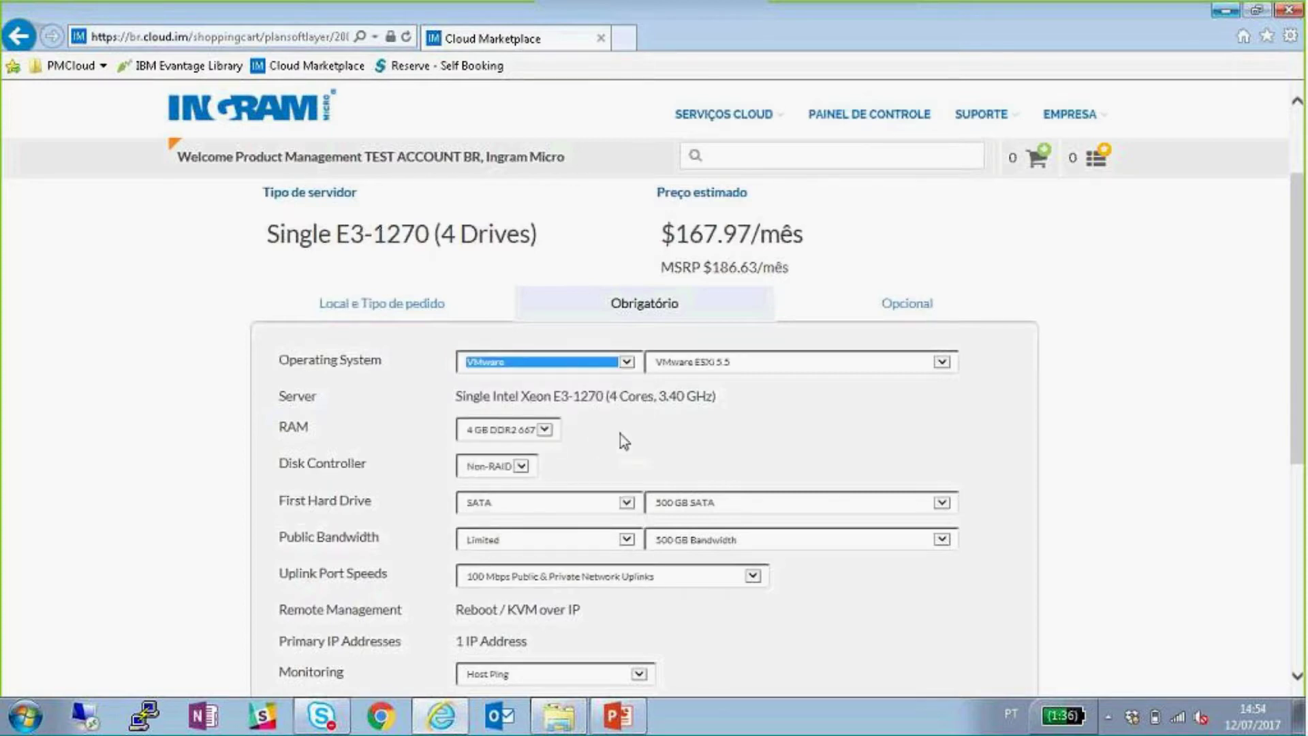
left_click(763, 365)
left_click(715, 362)
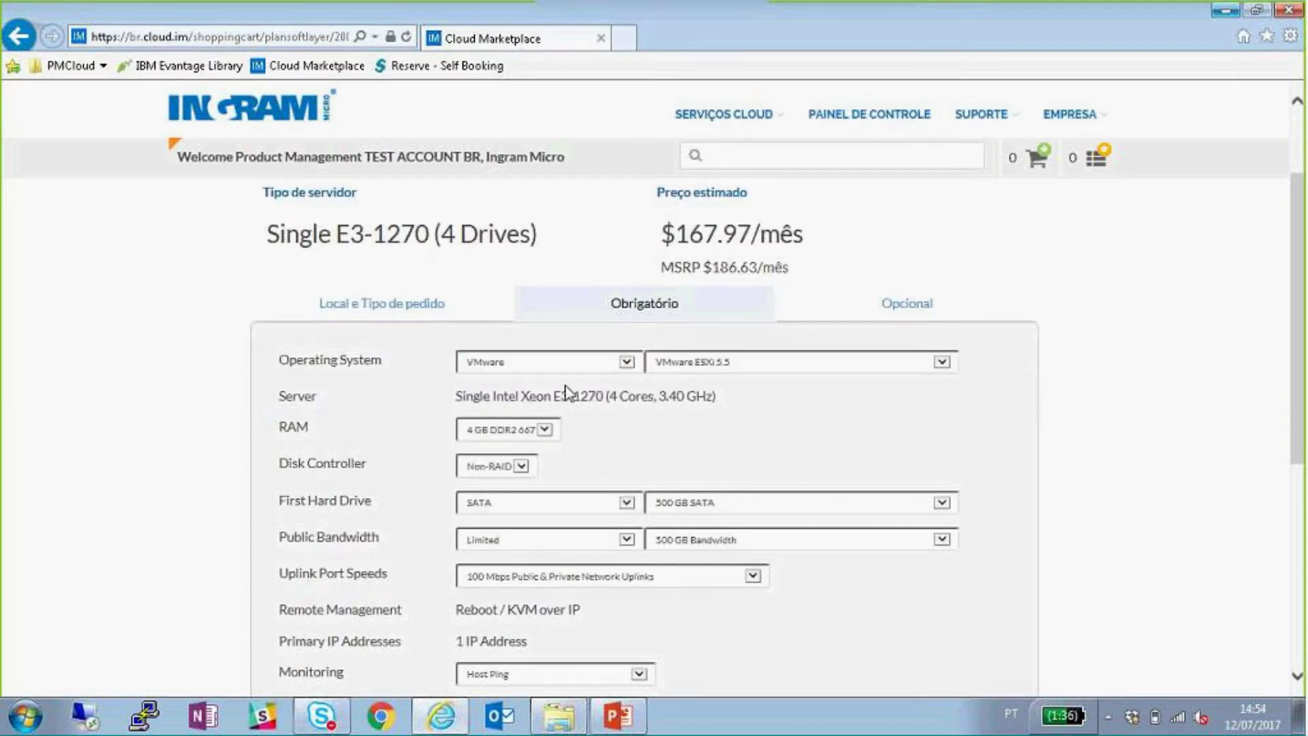
left_click(571, 361)
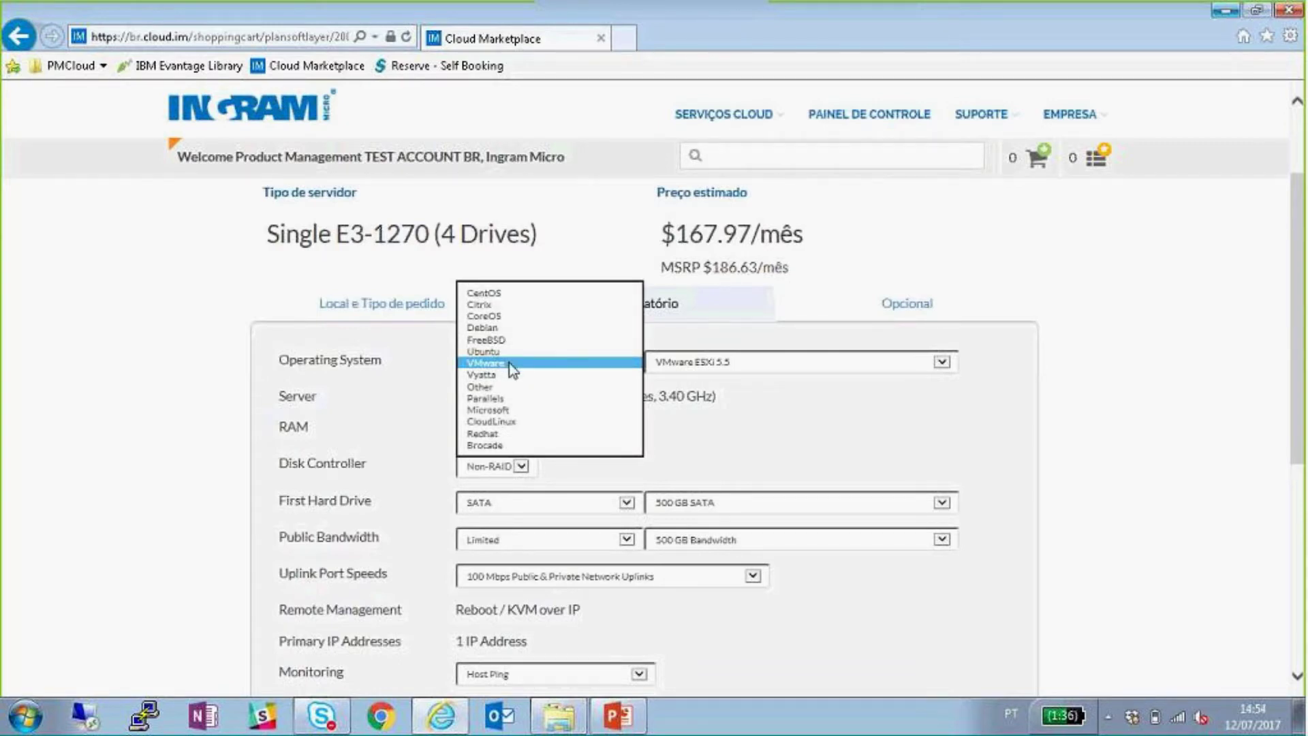
left_click(534, 293)
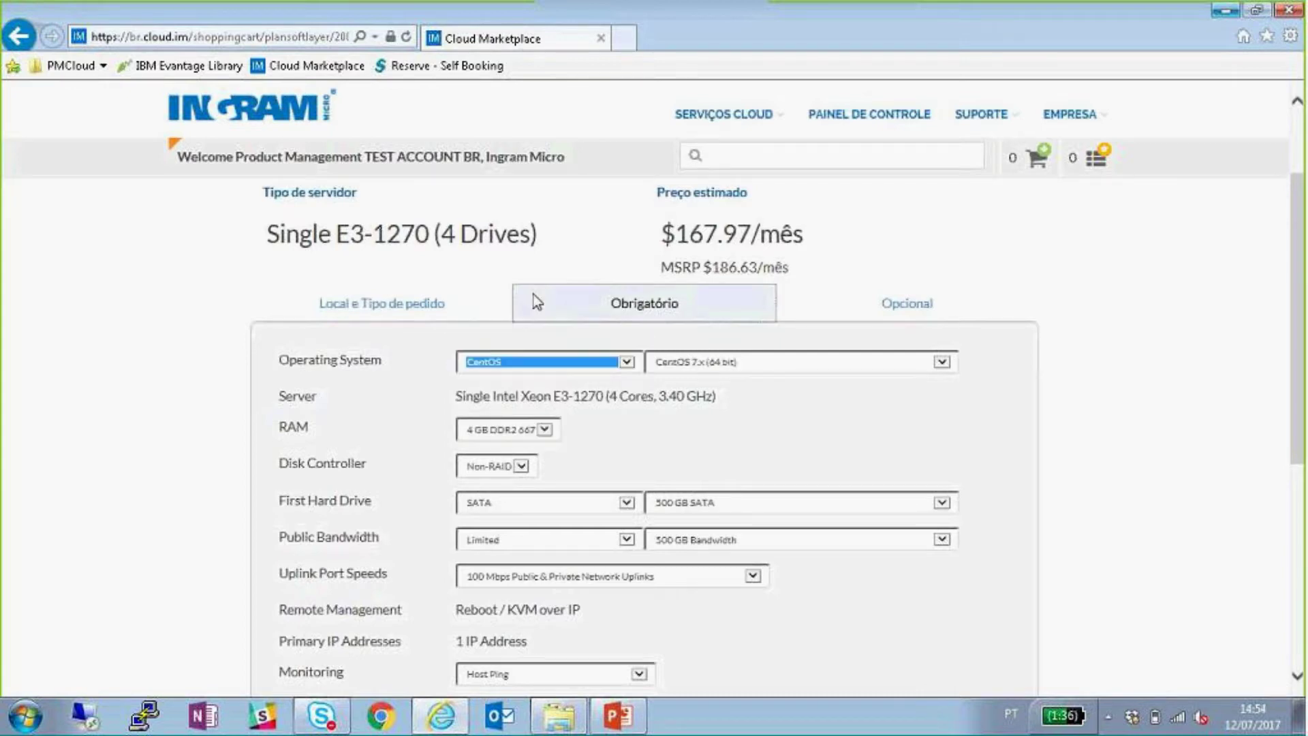
- Keep 4 GB DDR2 667 RAM and highlight the server type, OS, processor, RAM and disk controller
left_click(543, 430)
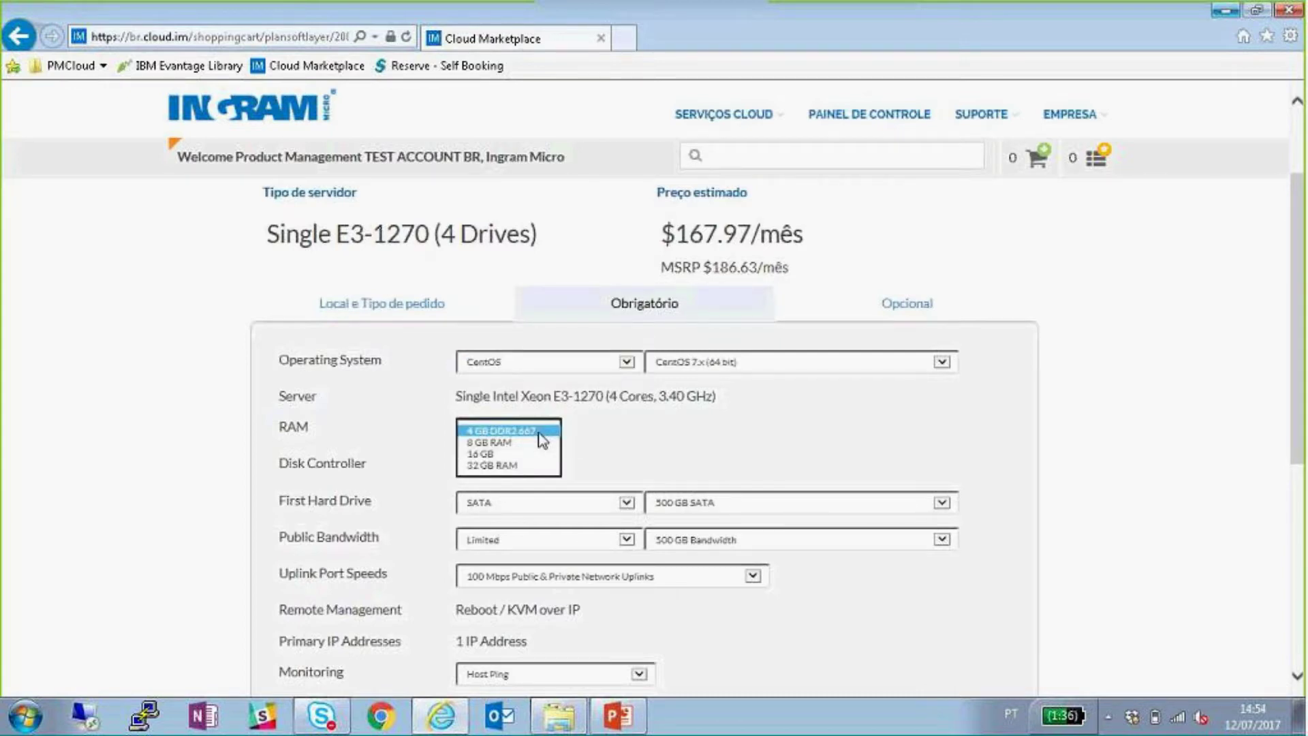
left_click(542, 432)
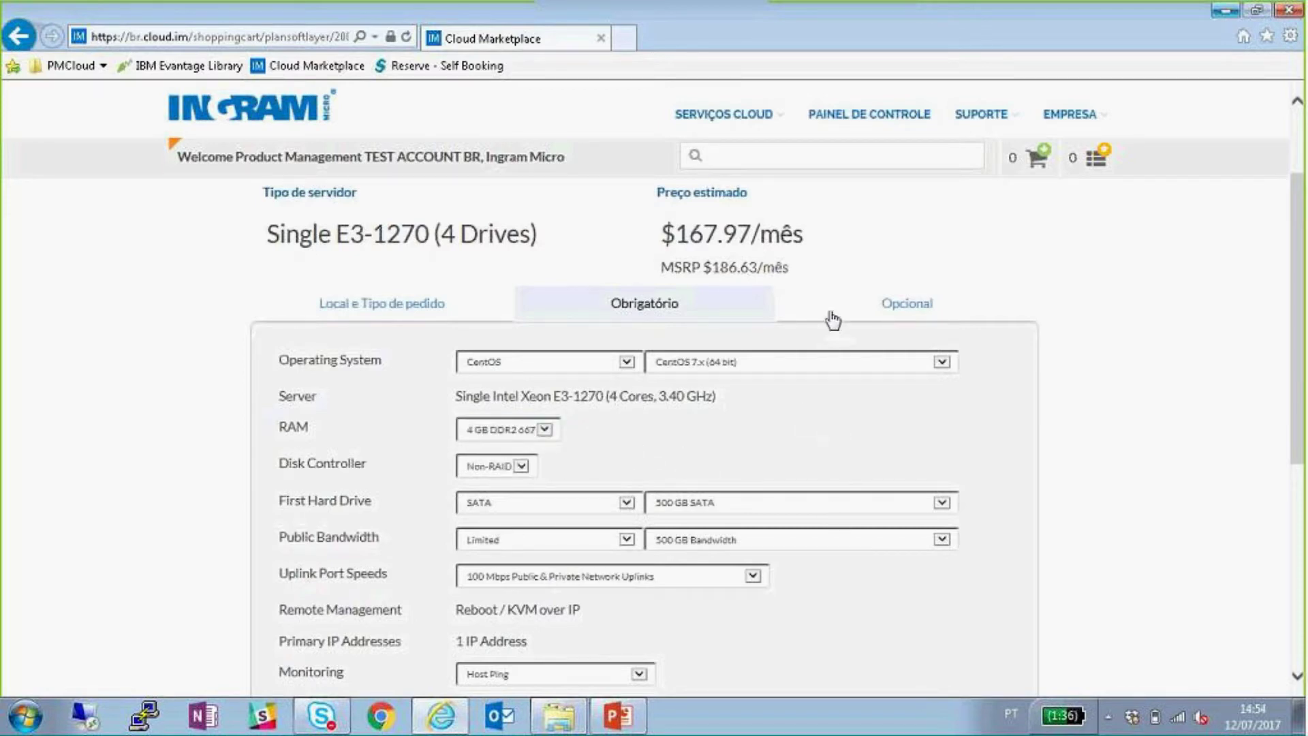
left_click_drag(521, 239, 297, 240)
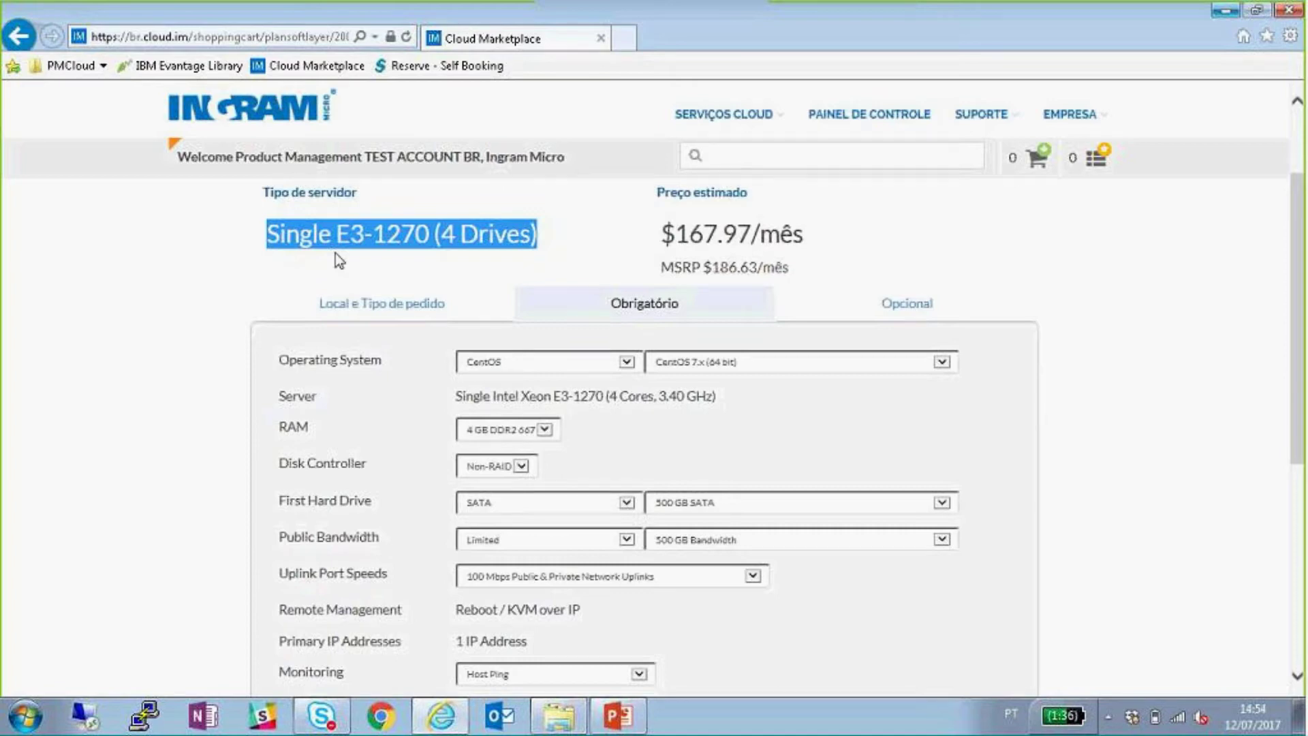
triple_click(292, 368)
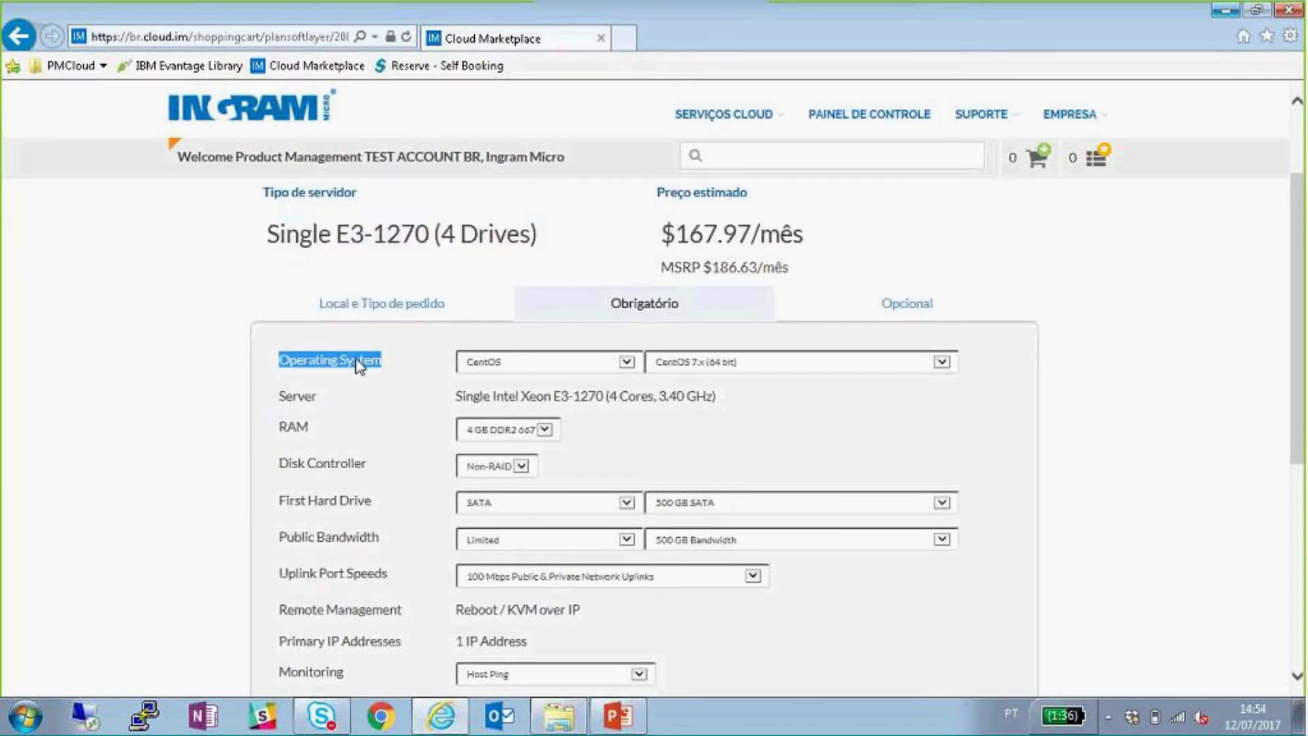
double_click(293, 397)
left_click_drag(719, 397, 496, 401)
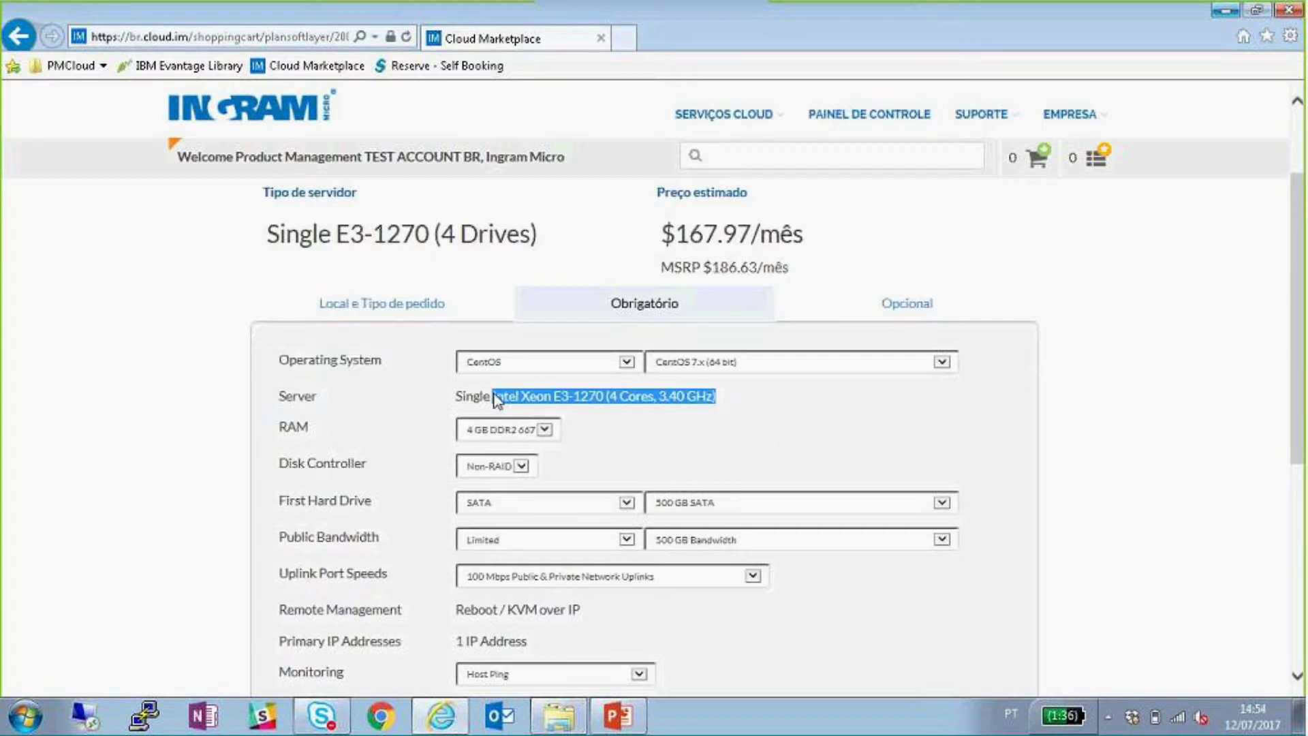
double_click(295, 429)
triple_click(294, 467)
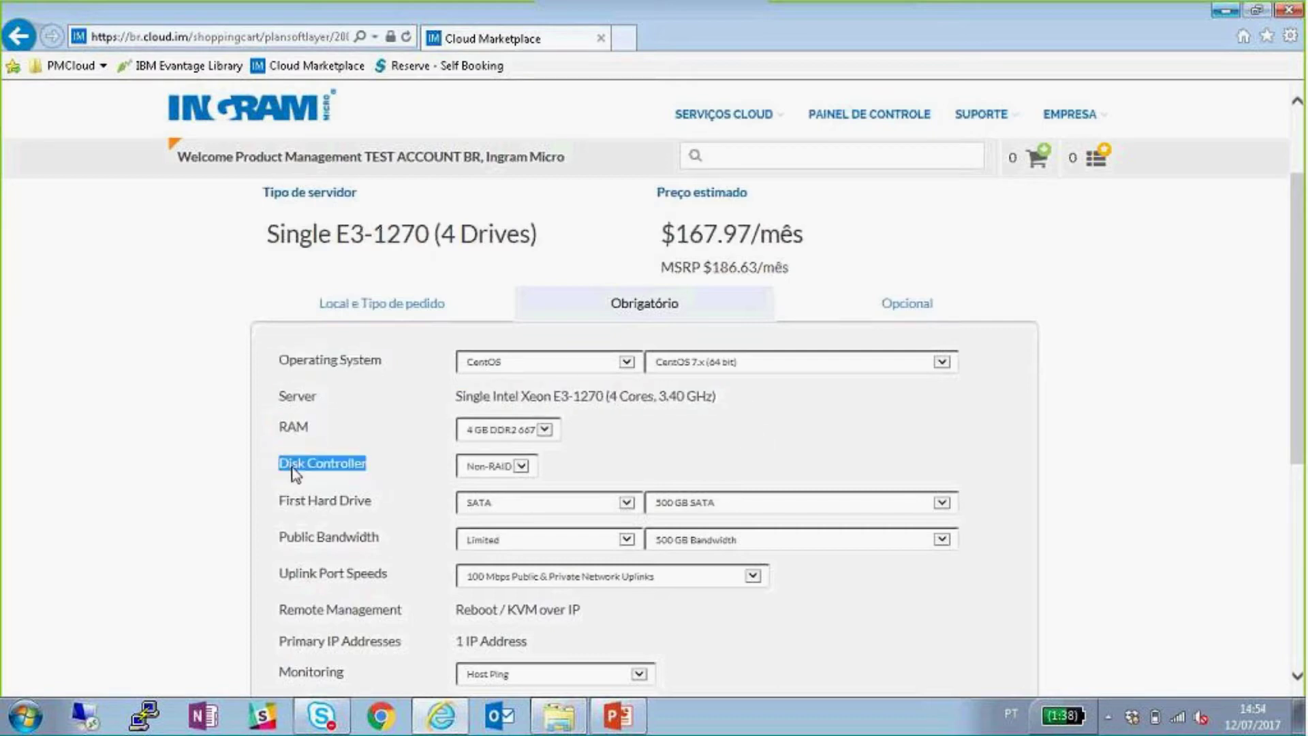
left_click(602, 435)
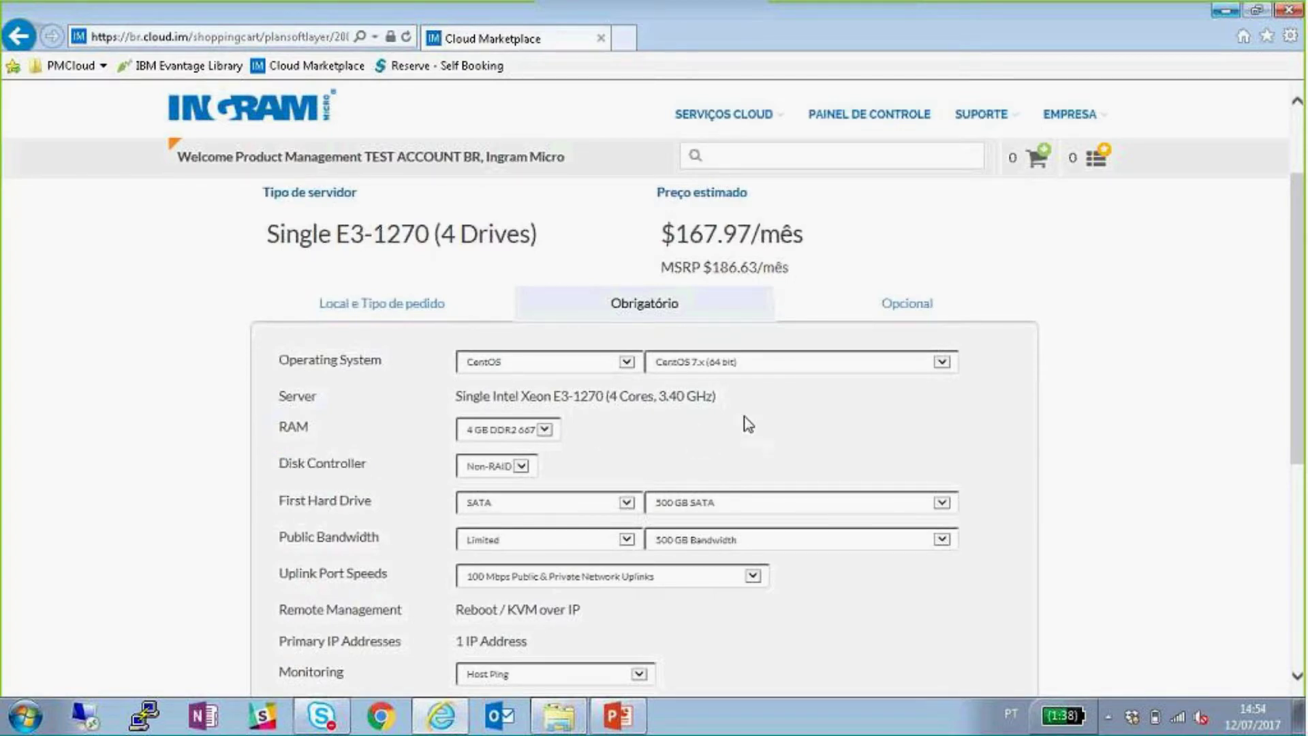
- Leave the hard drive unchanged, keep Non-RAID as disk controller, and continue to the add-ons
scroll(747, 423, "down", 2)
scroll(788, 382, "down", 1)
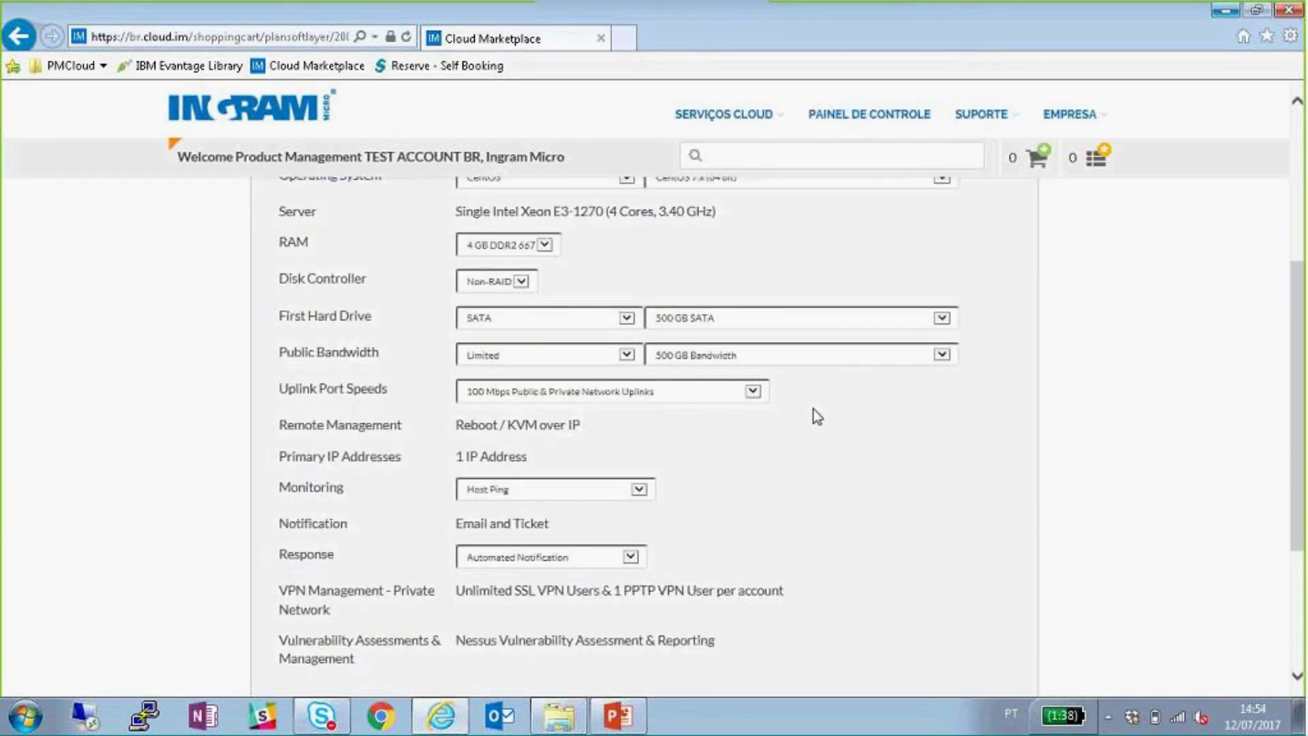
left_click(617, 321)
left_click(647, 294)
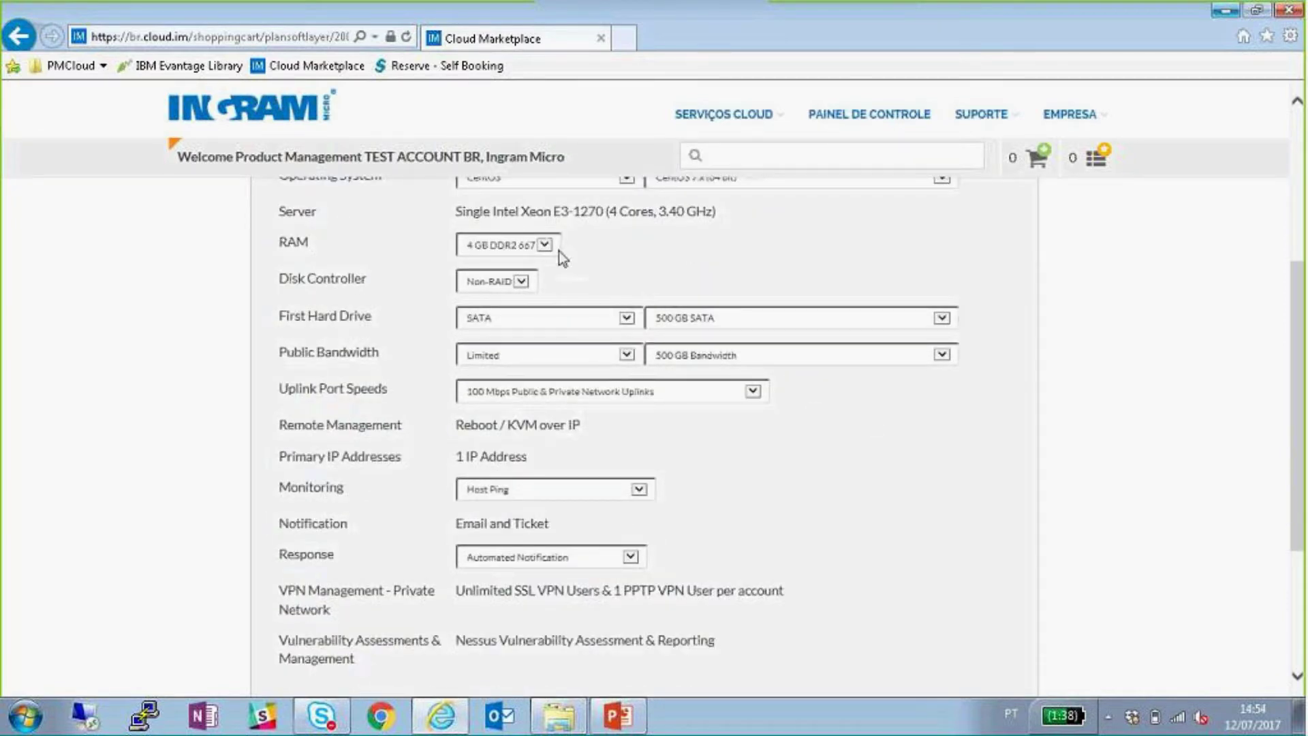
left_click(524, 281)
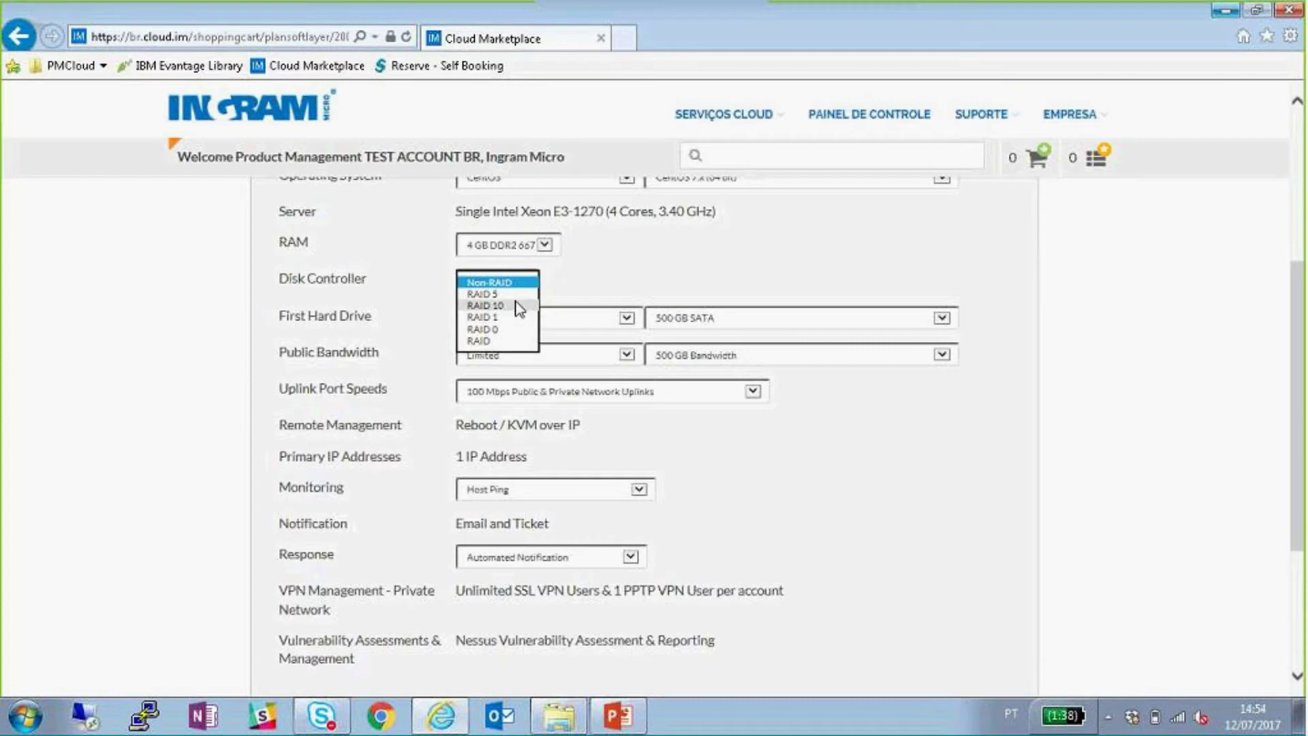
left_click(415, 359)
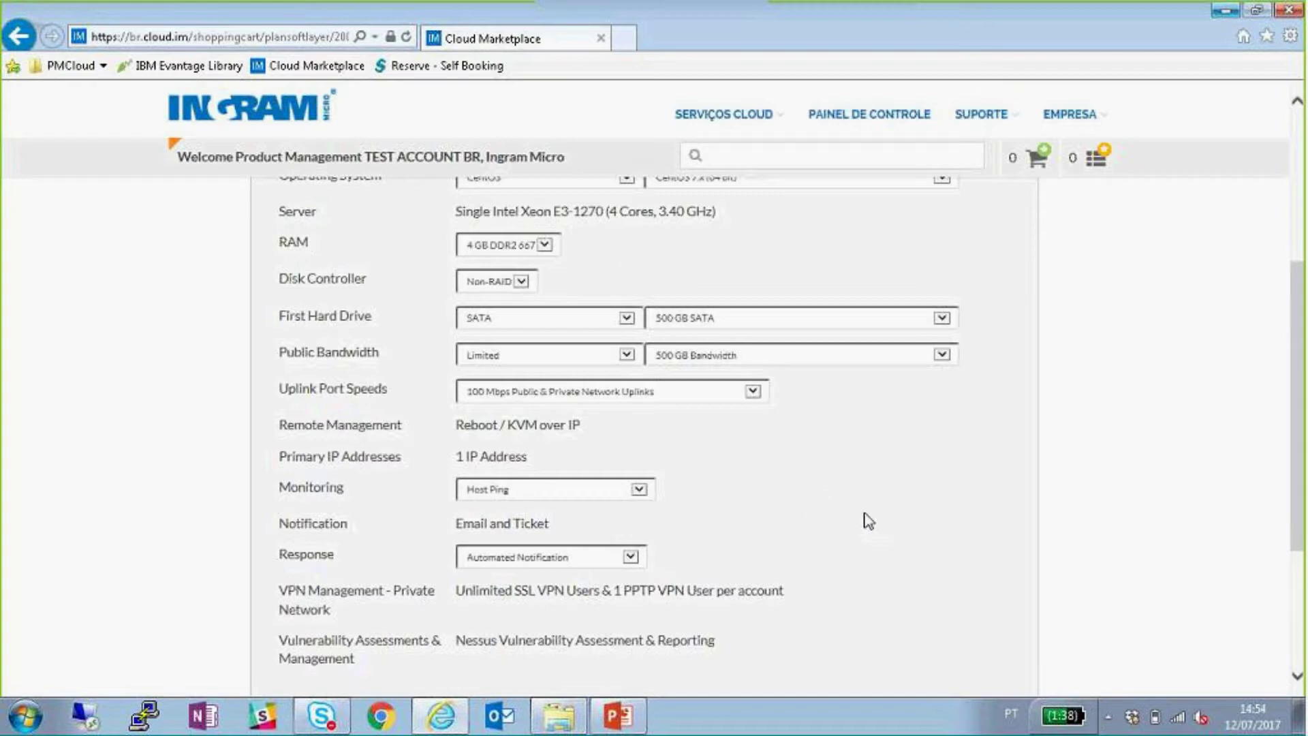
scroll(863, 520, "down", 2)
left_click(933, 677)
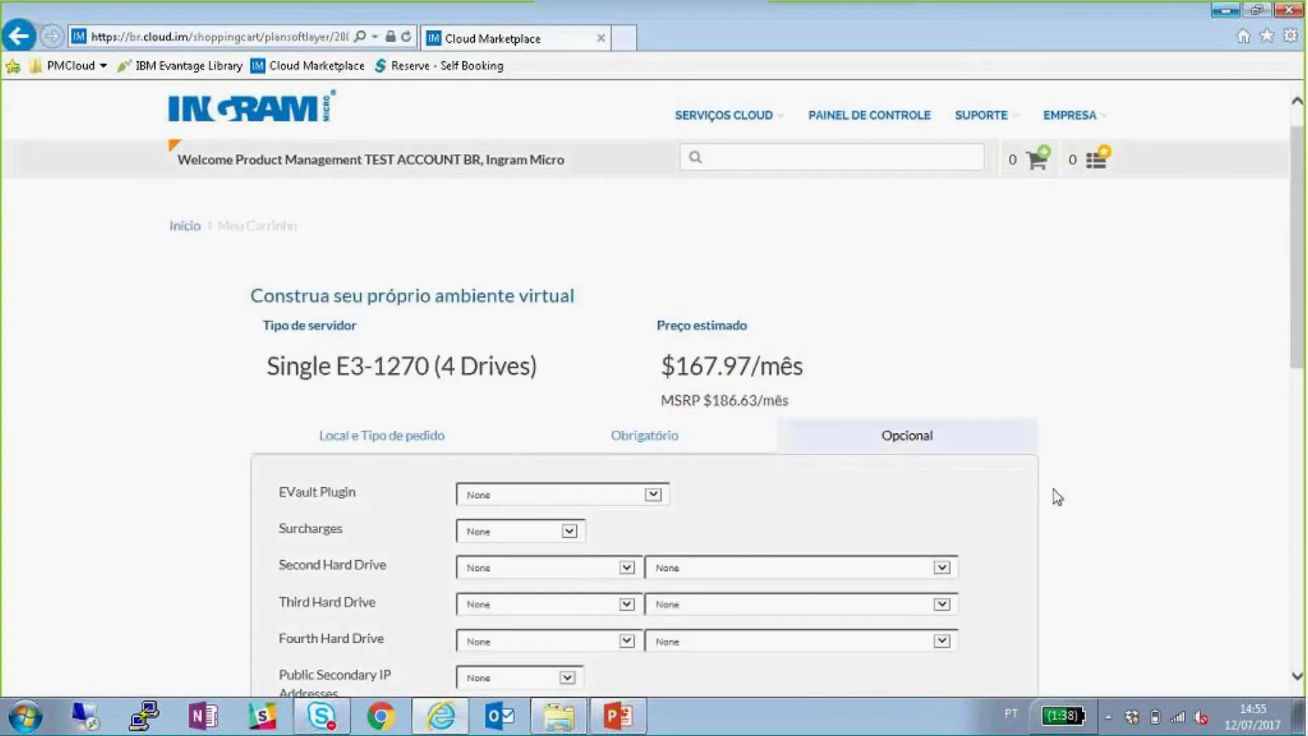
- Leave the EVault Plugin and CDP Addon backup options at None
scroll(867, 406, "down", 2)
left_click(651, 366)
left_click(752, 381)
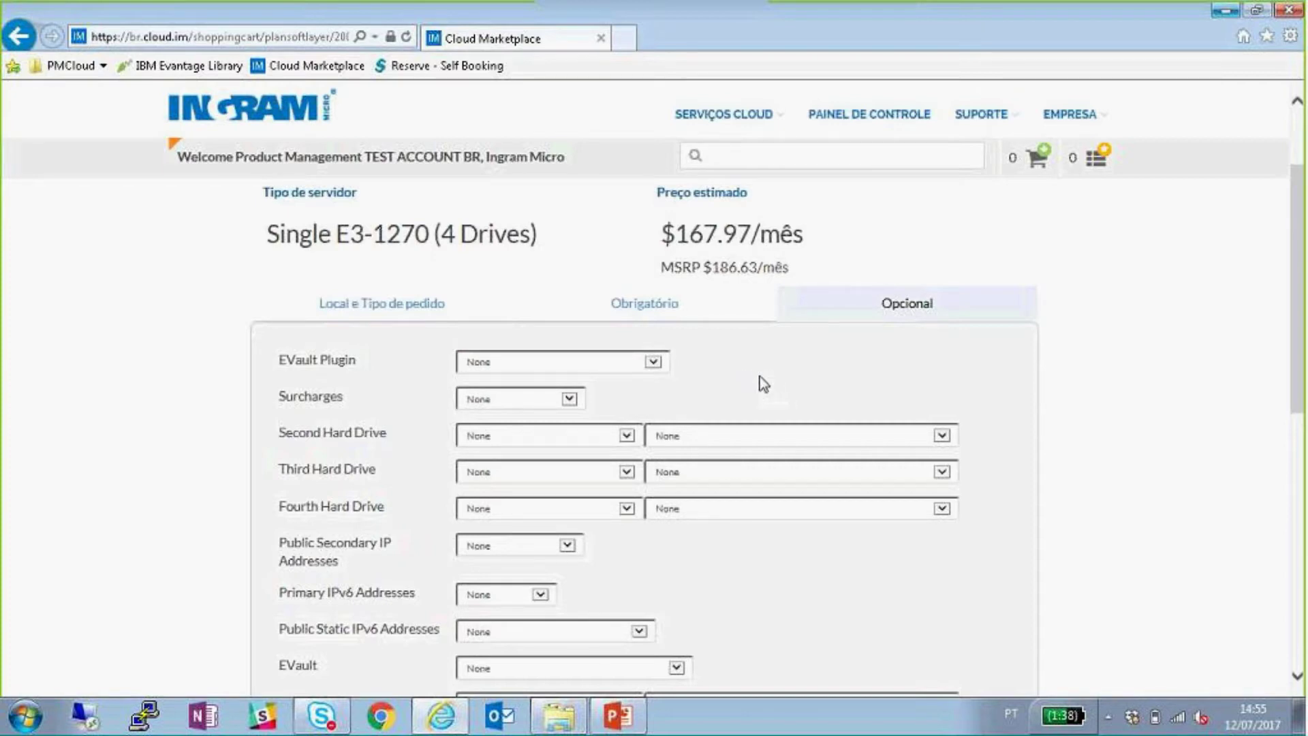
scroll(759, 376, "down", 3)
left_click(555, 555)
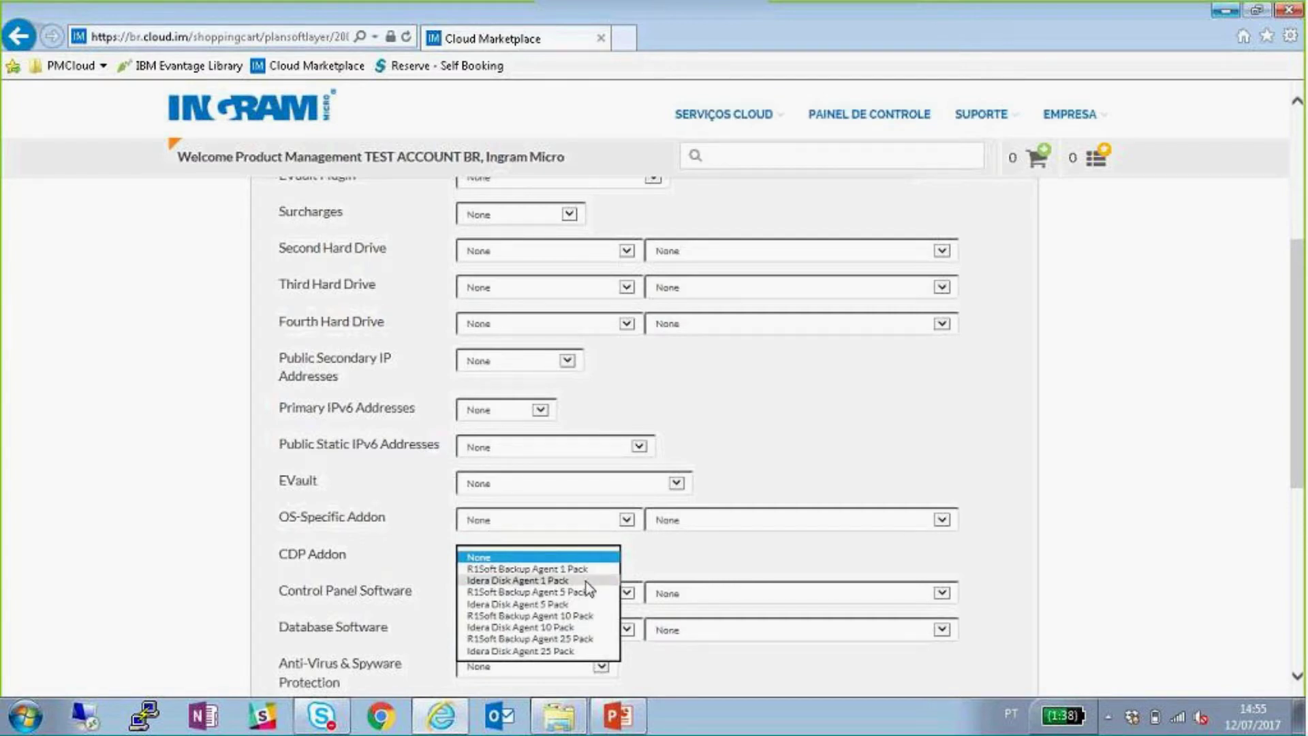
left_click(737, 468)
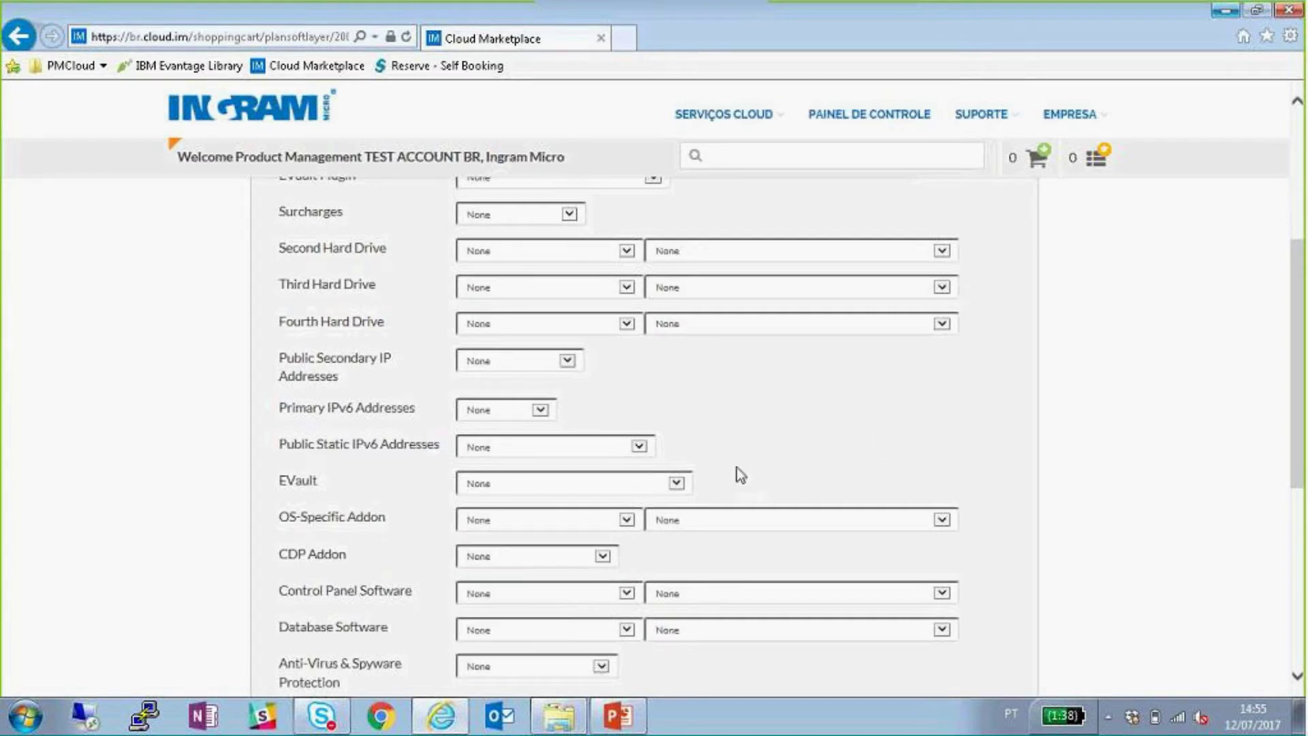
- Try the Veeam OS-specific add-on with a VMware vSphere 10 pack, then reset it to None
left_click(607, 527)
left_click(508, 580)
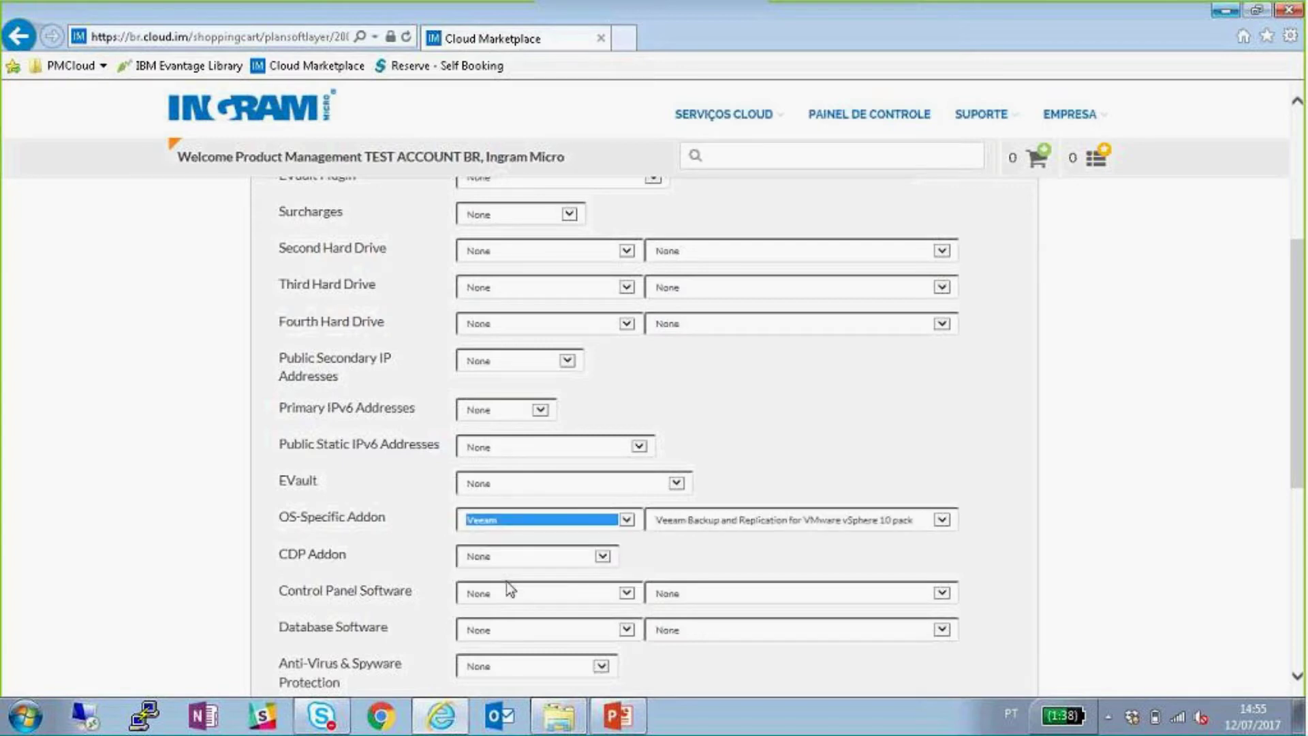
left_click(925, 528)
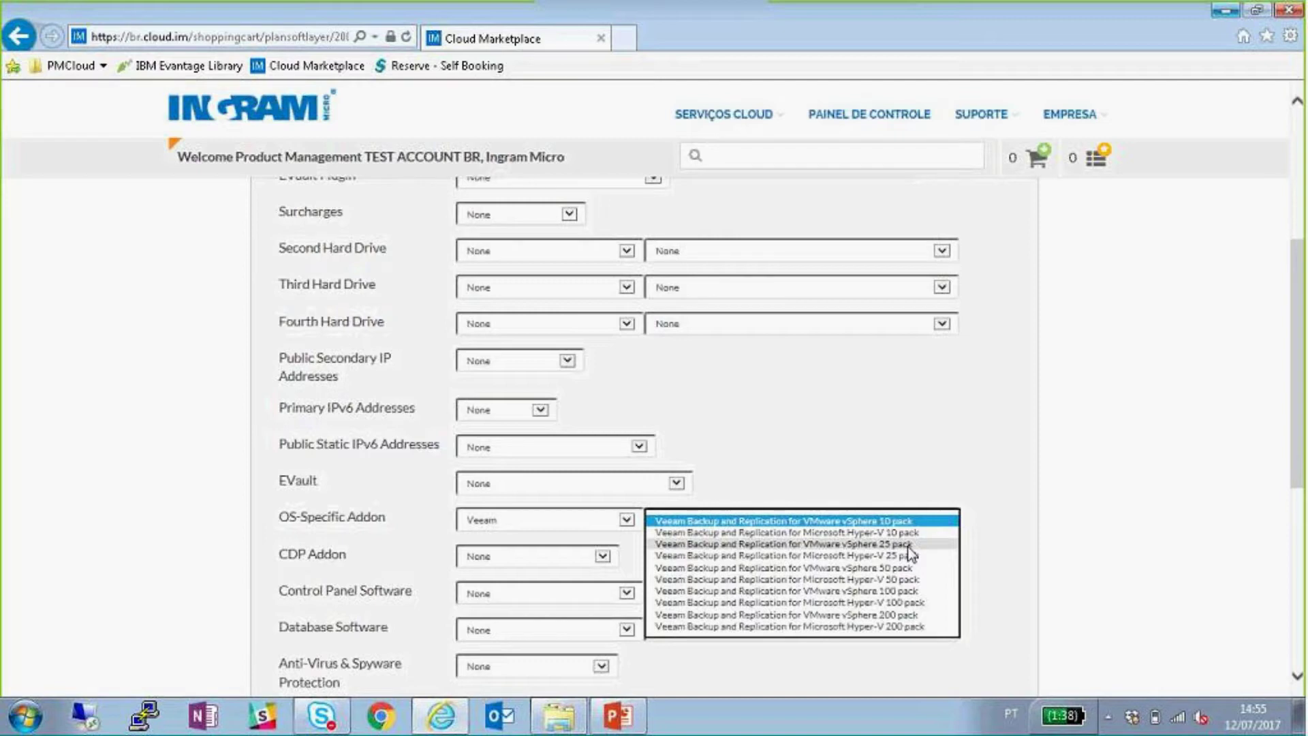
left_click(902, 452)
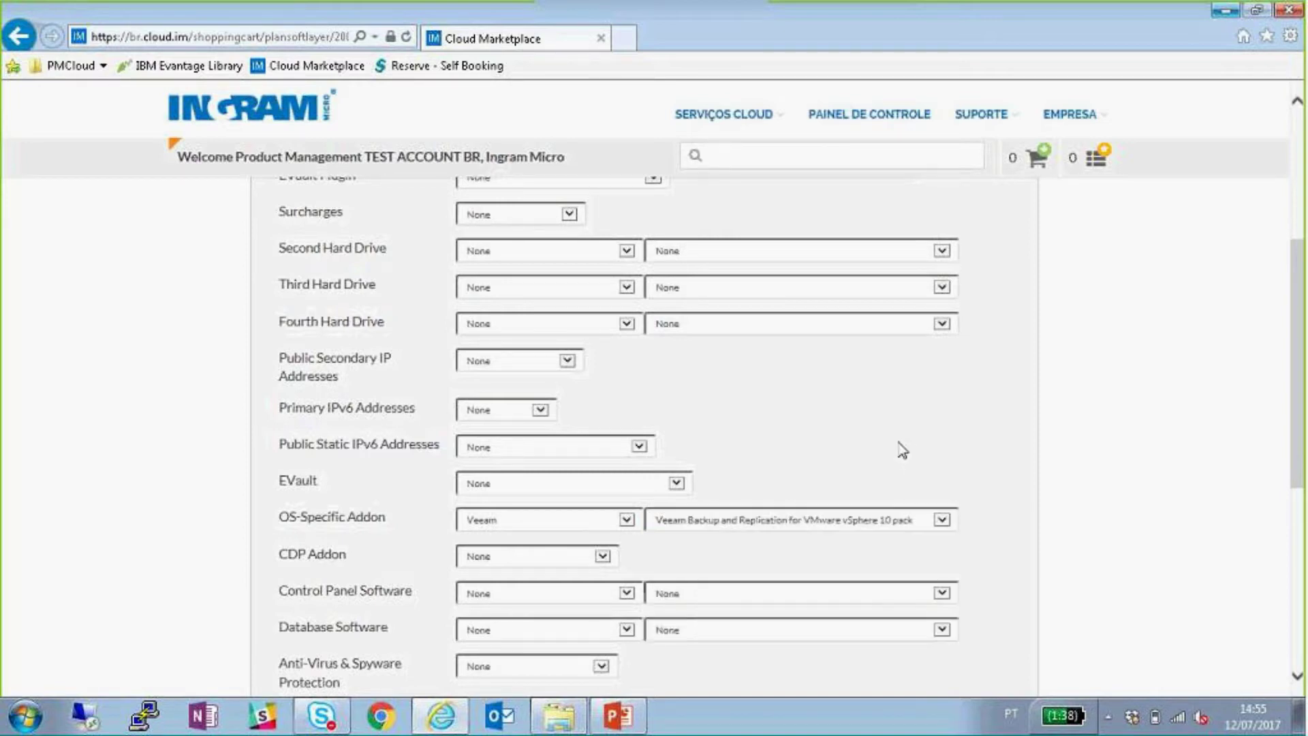
left_click(509, 526)
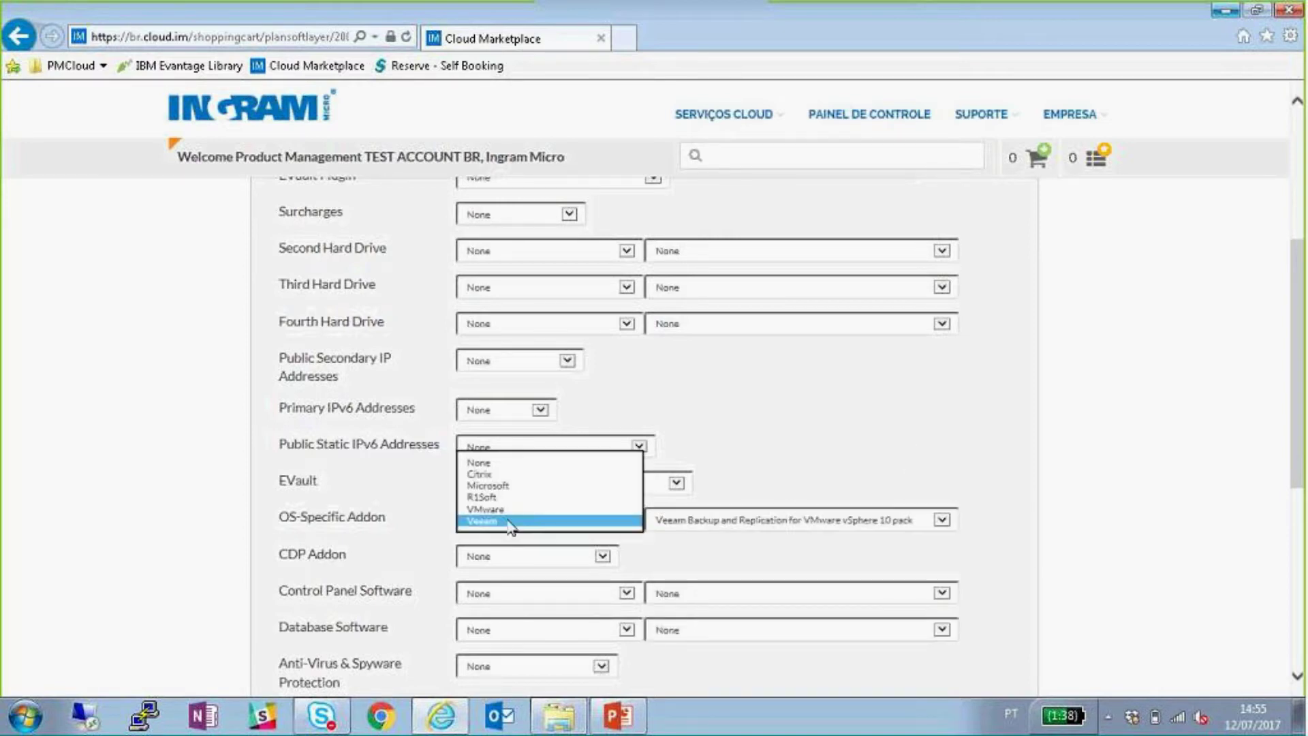
left_click(509, 465)
- Try McAfee VirusScan Enterprise for anti-virus protection, then reset it to None
scroll(886, 424, "down", 3)
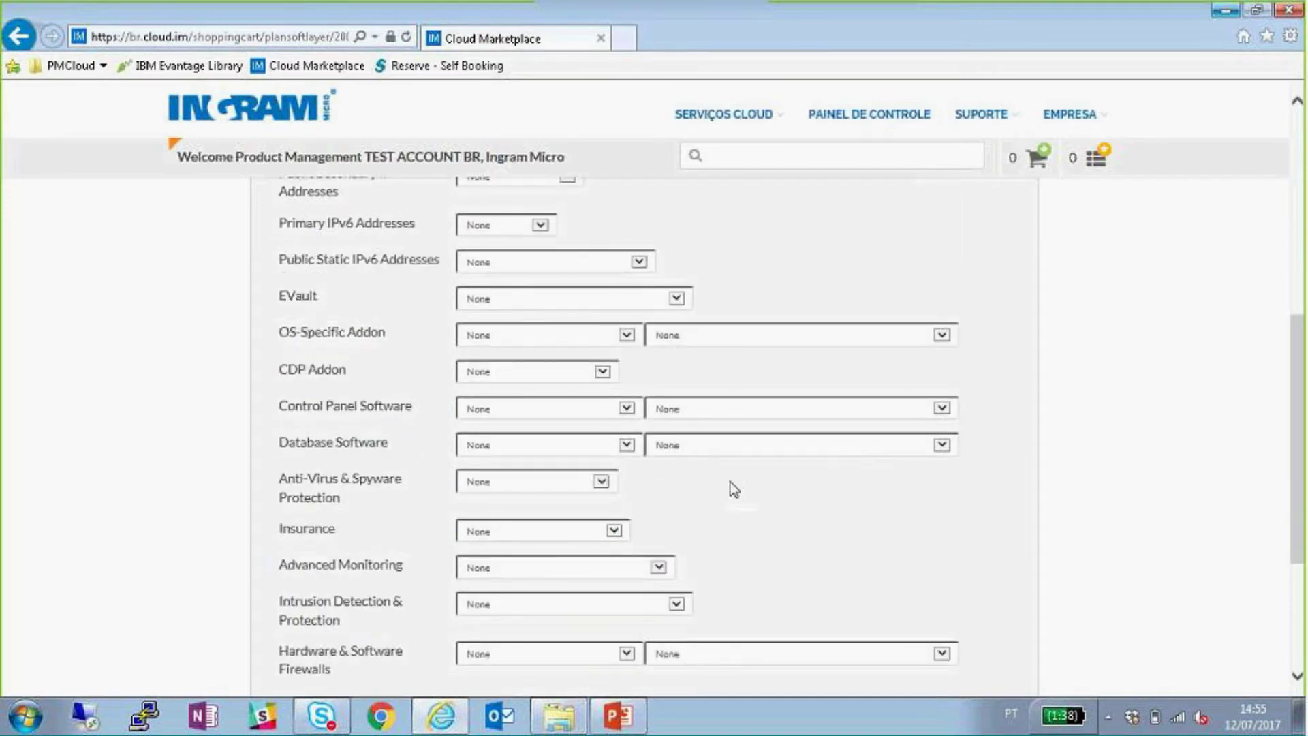
left_click(586, 481)
left_click(748, 495)
left_click(564, 484)
left_click(572, 496)
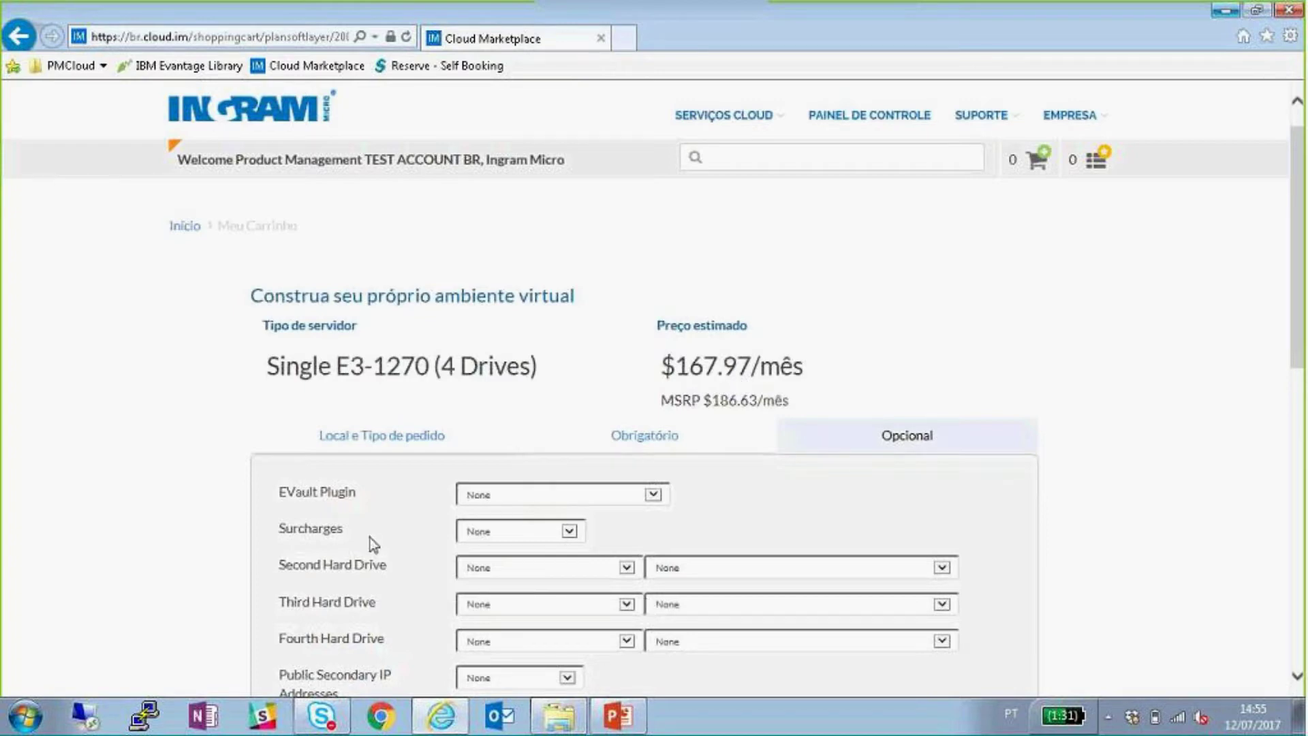
scroll(388, 531, "down", 6)
scroll(572, 620, "down", 1)
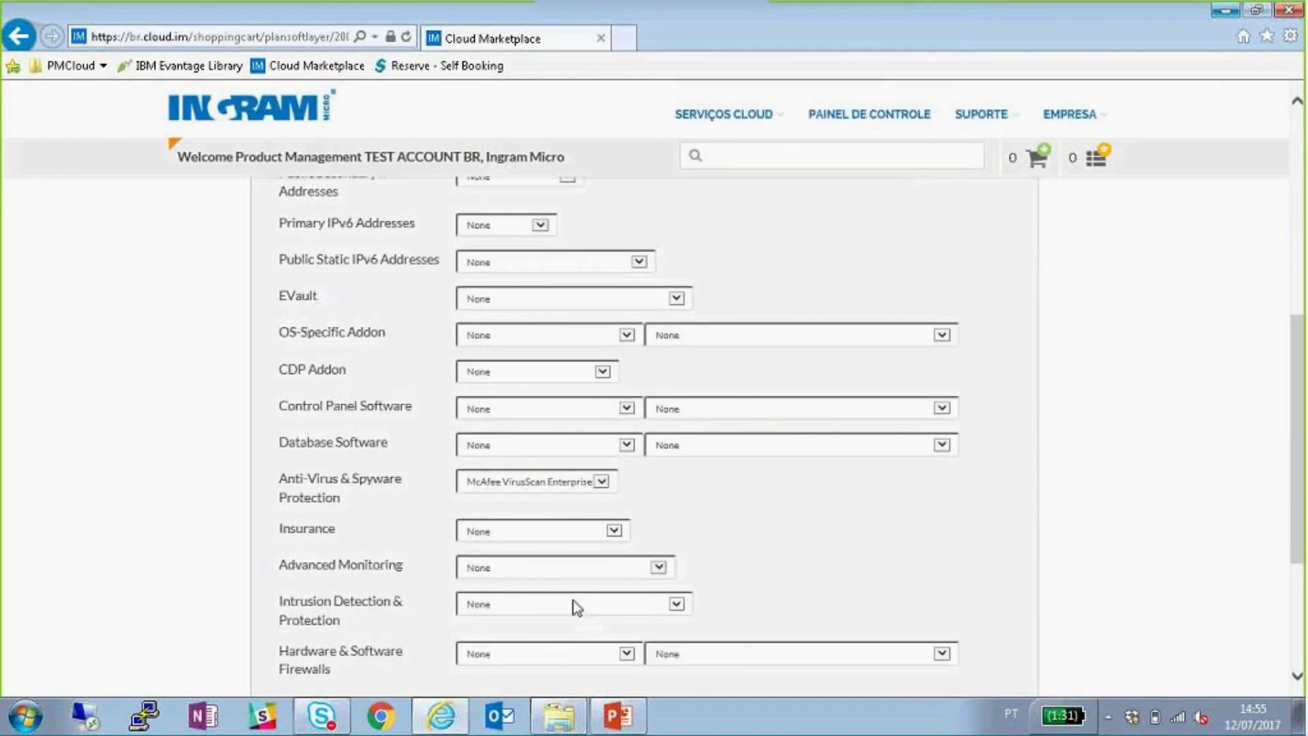
left_click(580, 490)
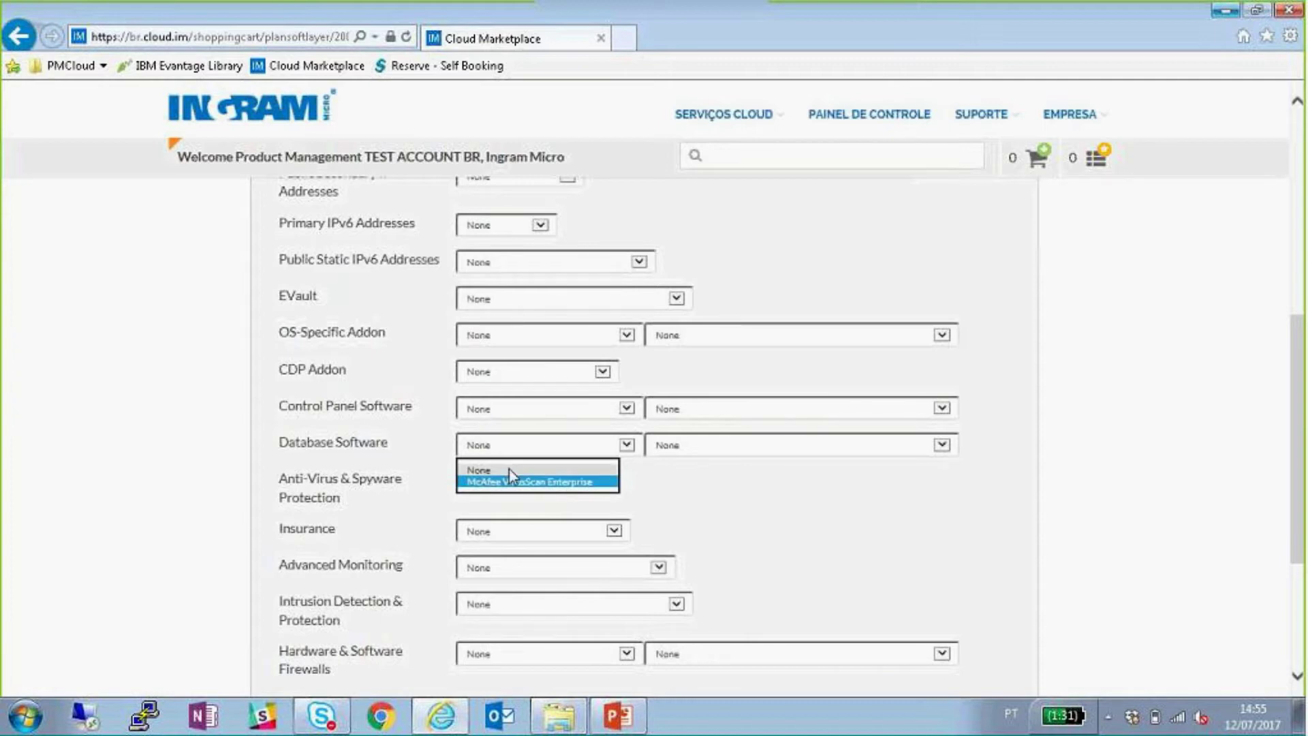
left_click(508, 468)
- Send the configured server with no add-ons to the cart
scroll(1001, 477, "up", 5)
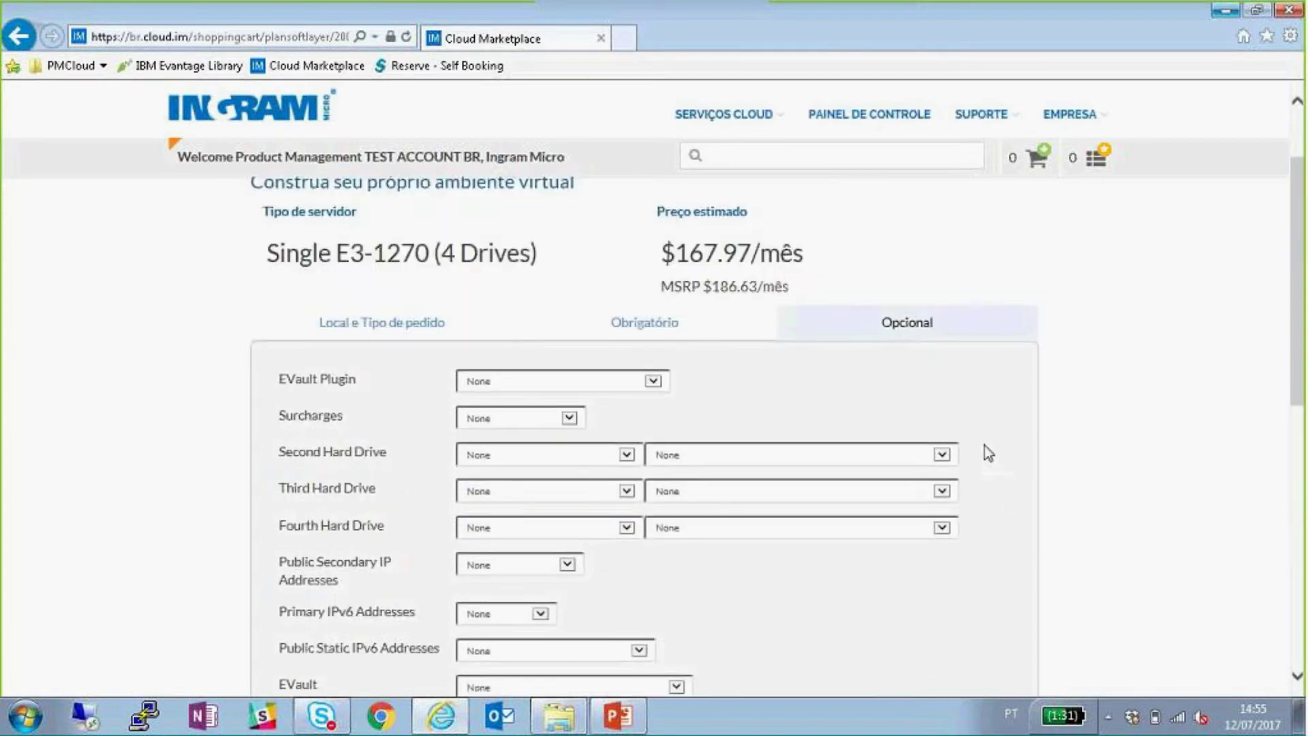
scroll(988, 453, "up", 2)
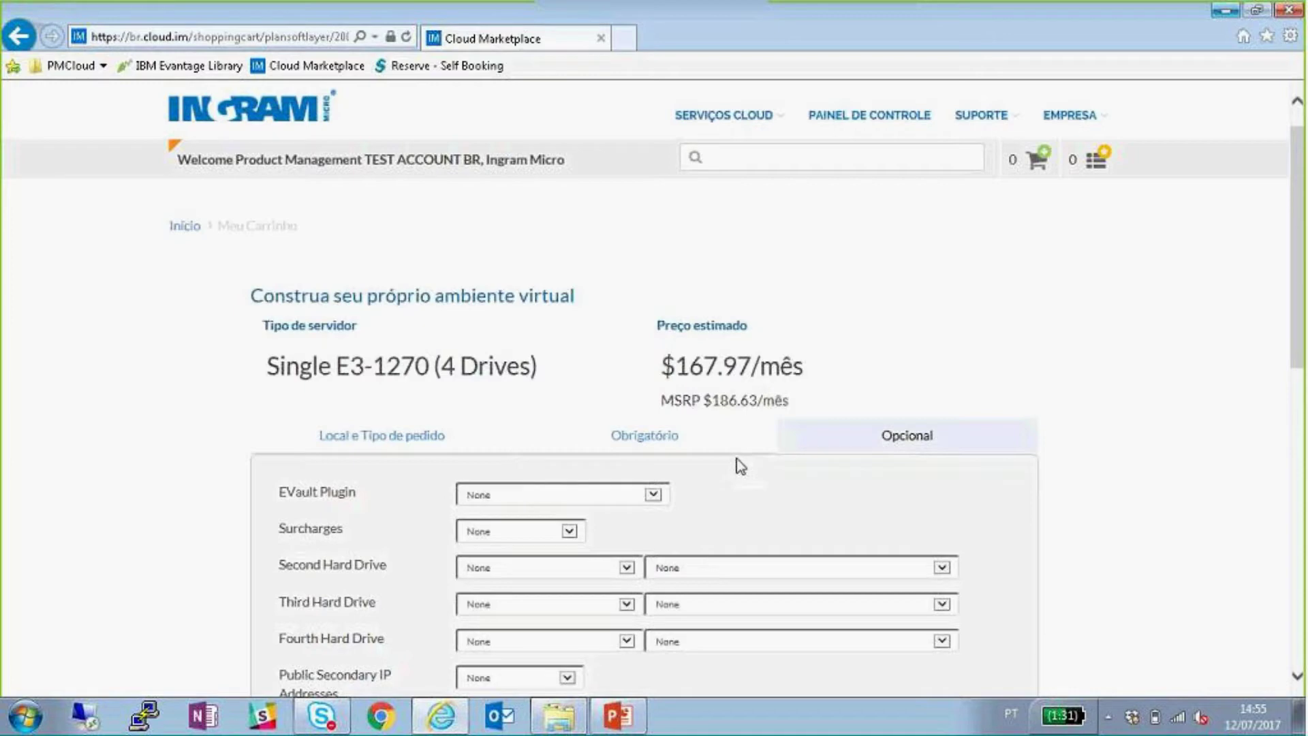
scroll(817, 458, "down", 8)
left_click(947, 649)
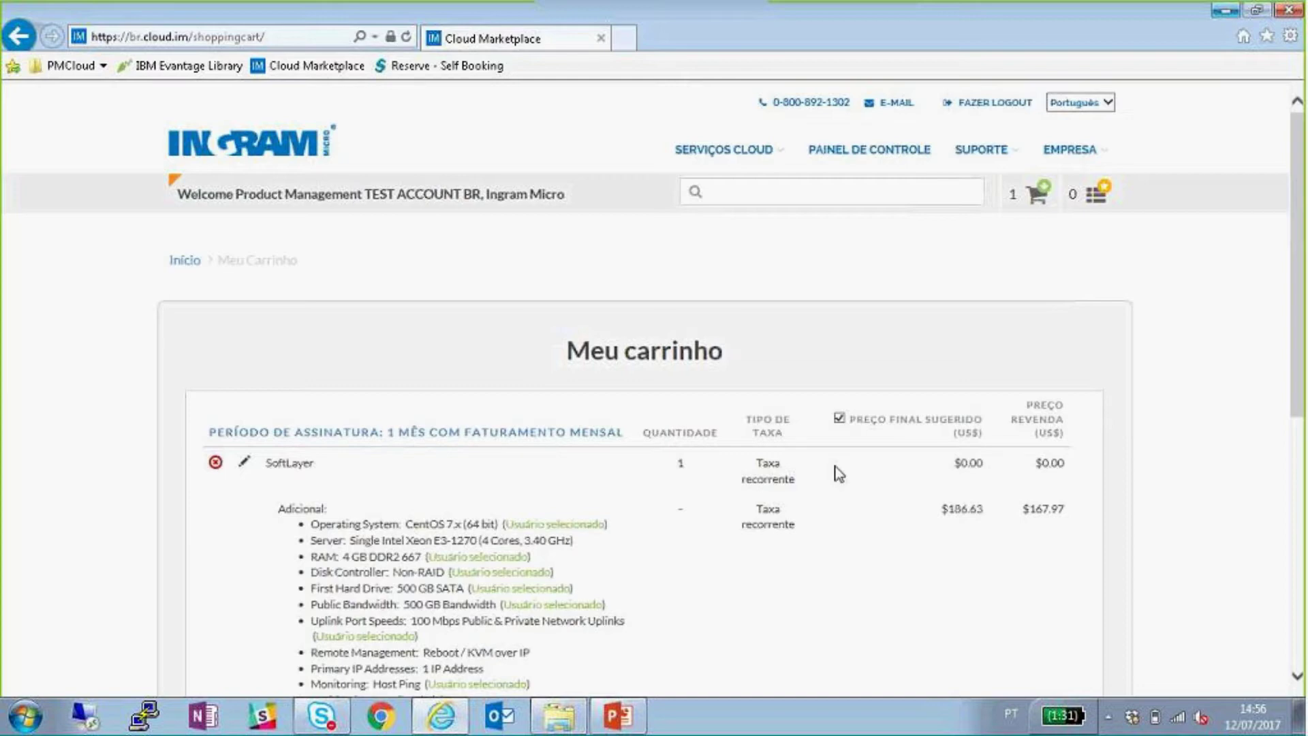
- Highlight the included server components and the resale price in Meu carrinho
scroll(650, 461, "down", 3)
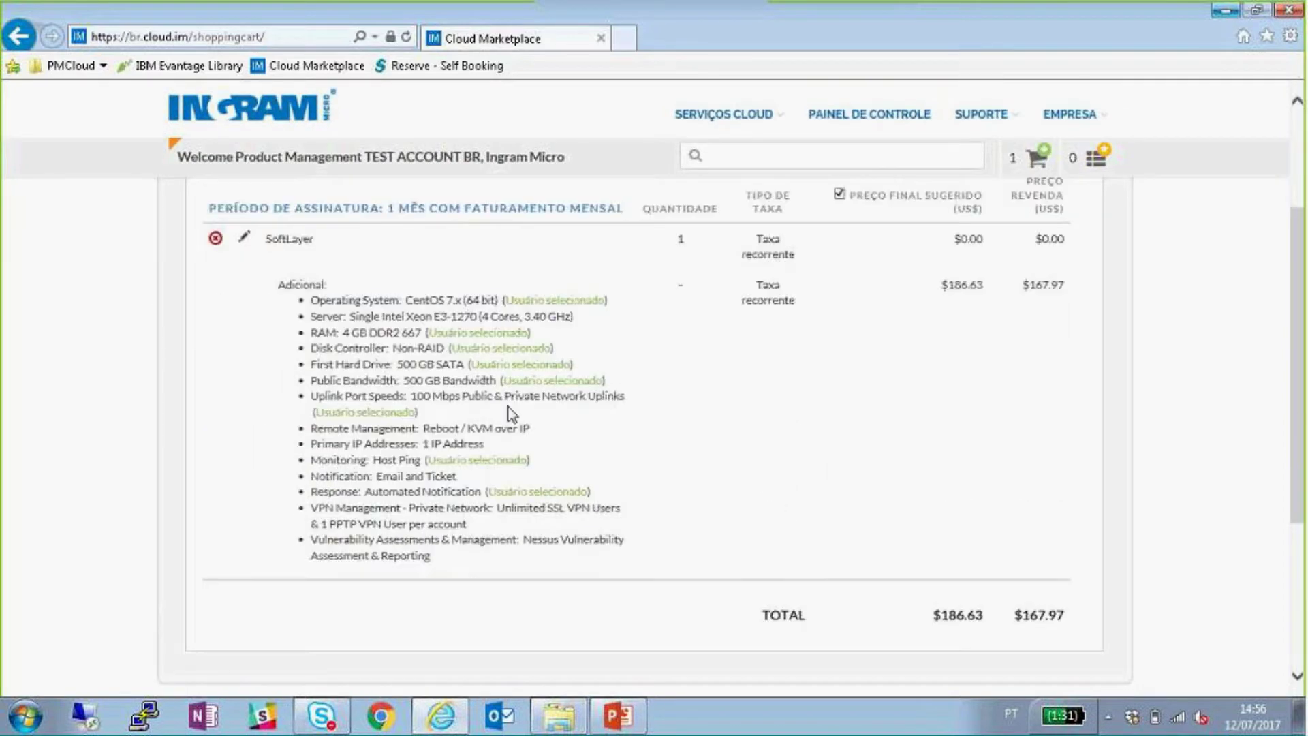
left_click_drag(446, 560, 397, 334)
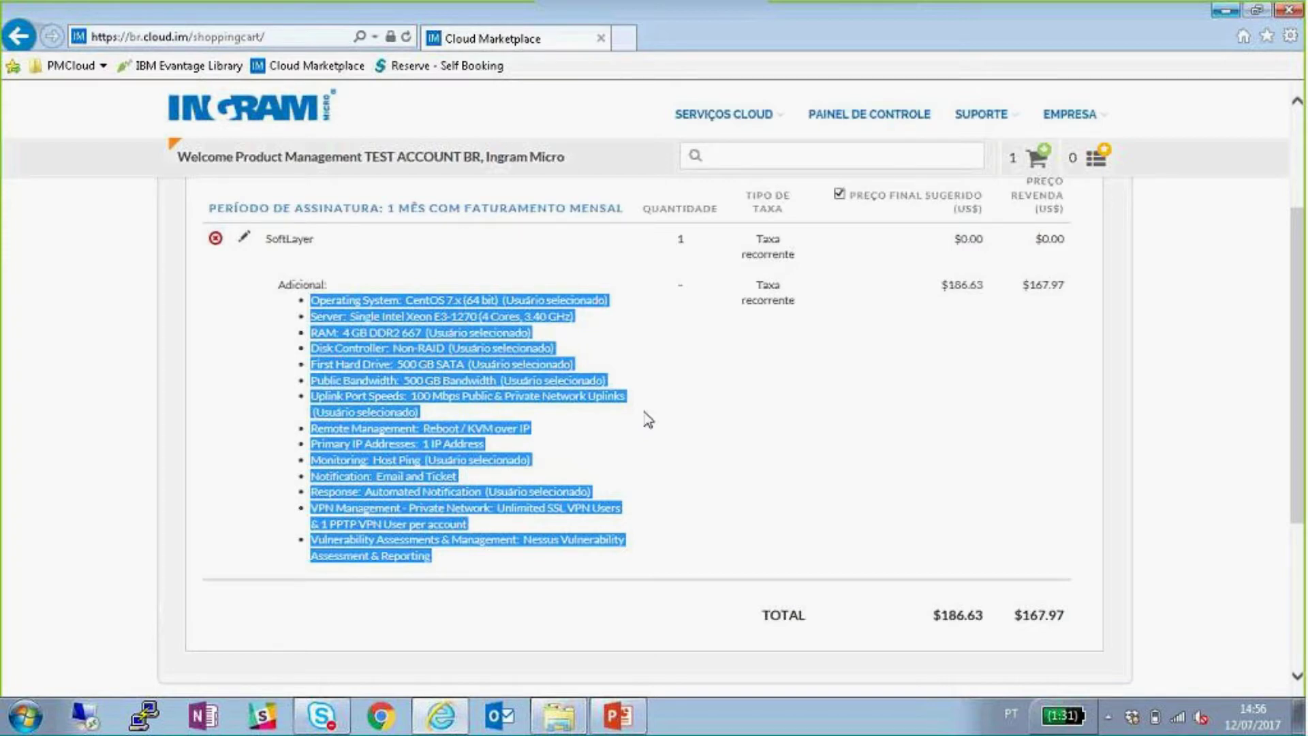
left_click(647, 419)
scroll(716, 357, "up", 1)
left_click_drag(1061, 378, 1028, 379)
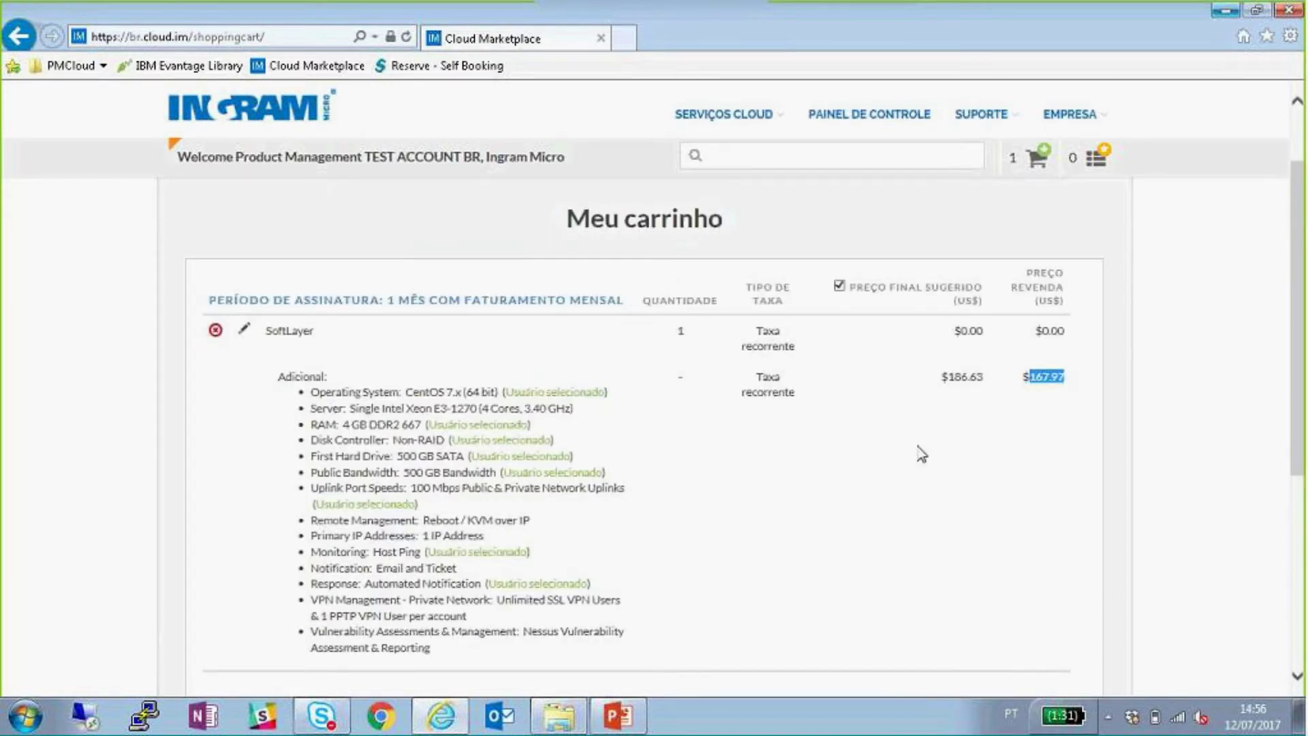
scroll(975, 439, "down", 1)
- Hide and re-show the Preço Final Sugerido column, highlighting the $167.97 resale price
left_click(839, 194)
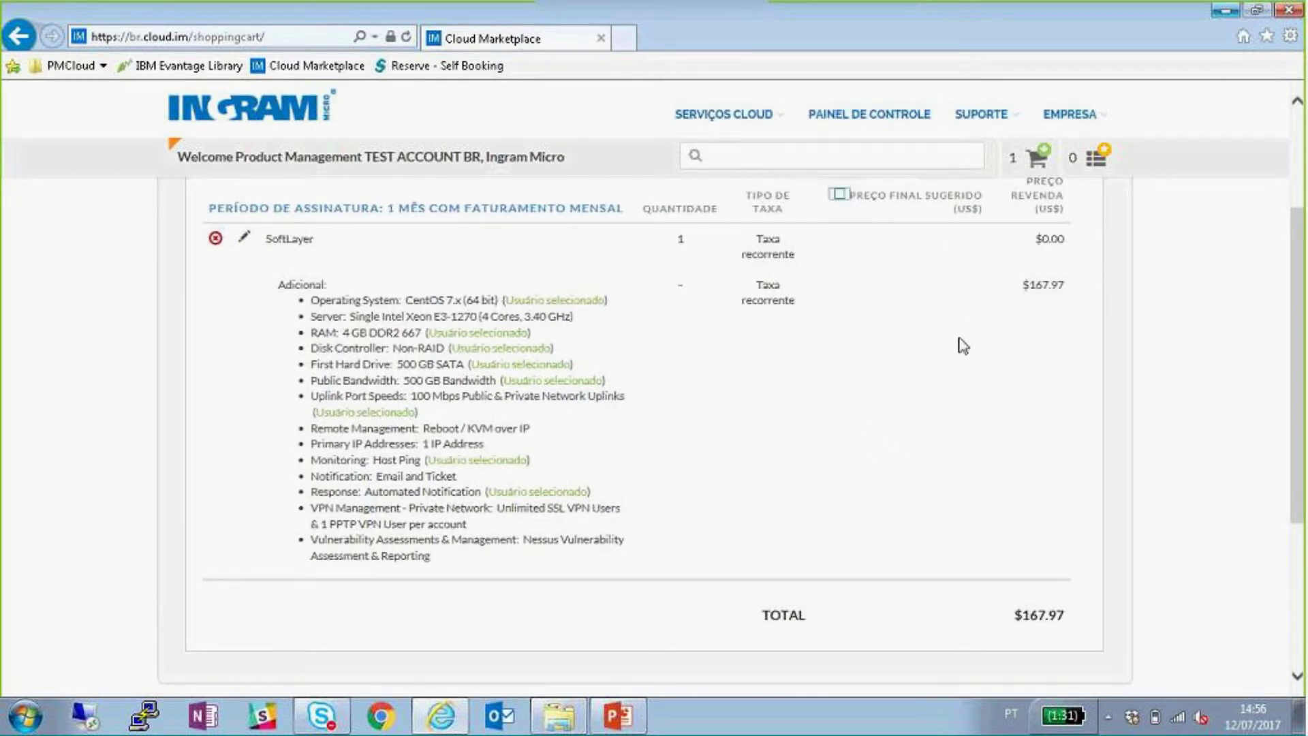
double_click(1073, 295)
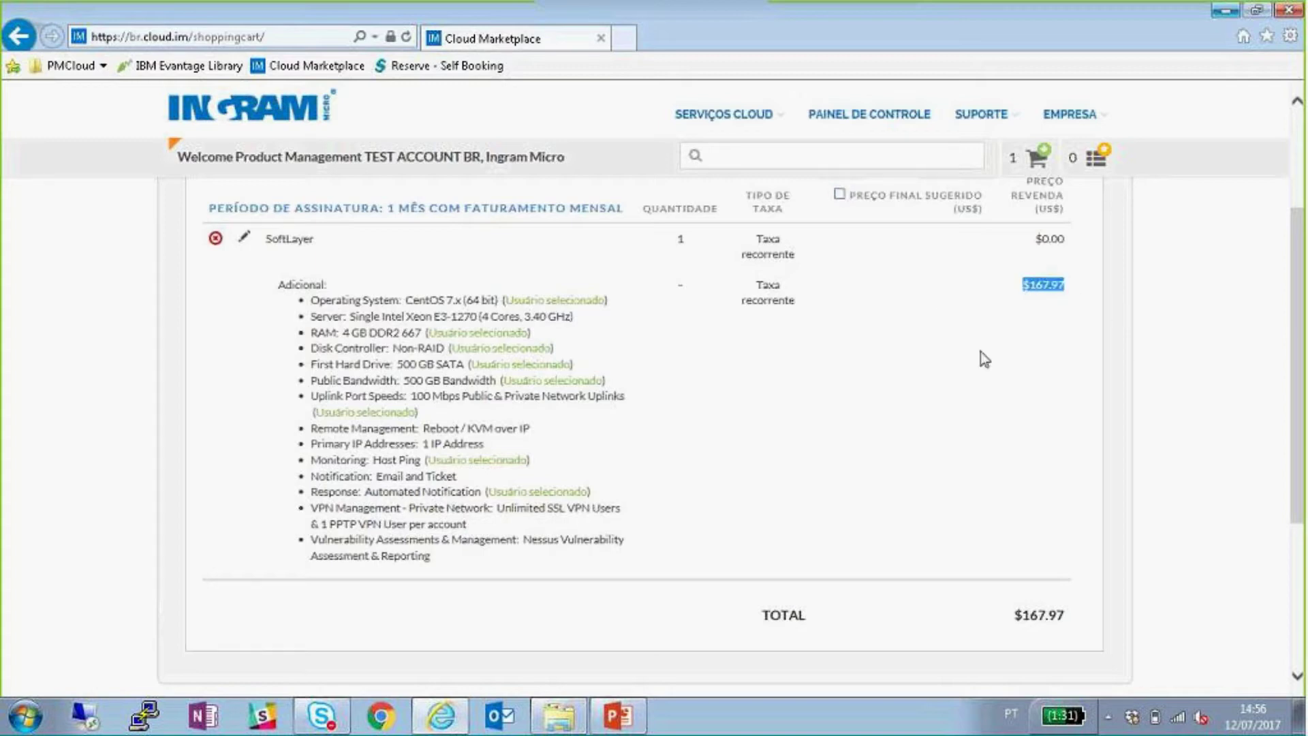
left_click(862, 212)
left_click(839, 196)
scroll(972, 320, "down", 2)
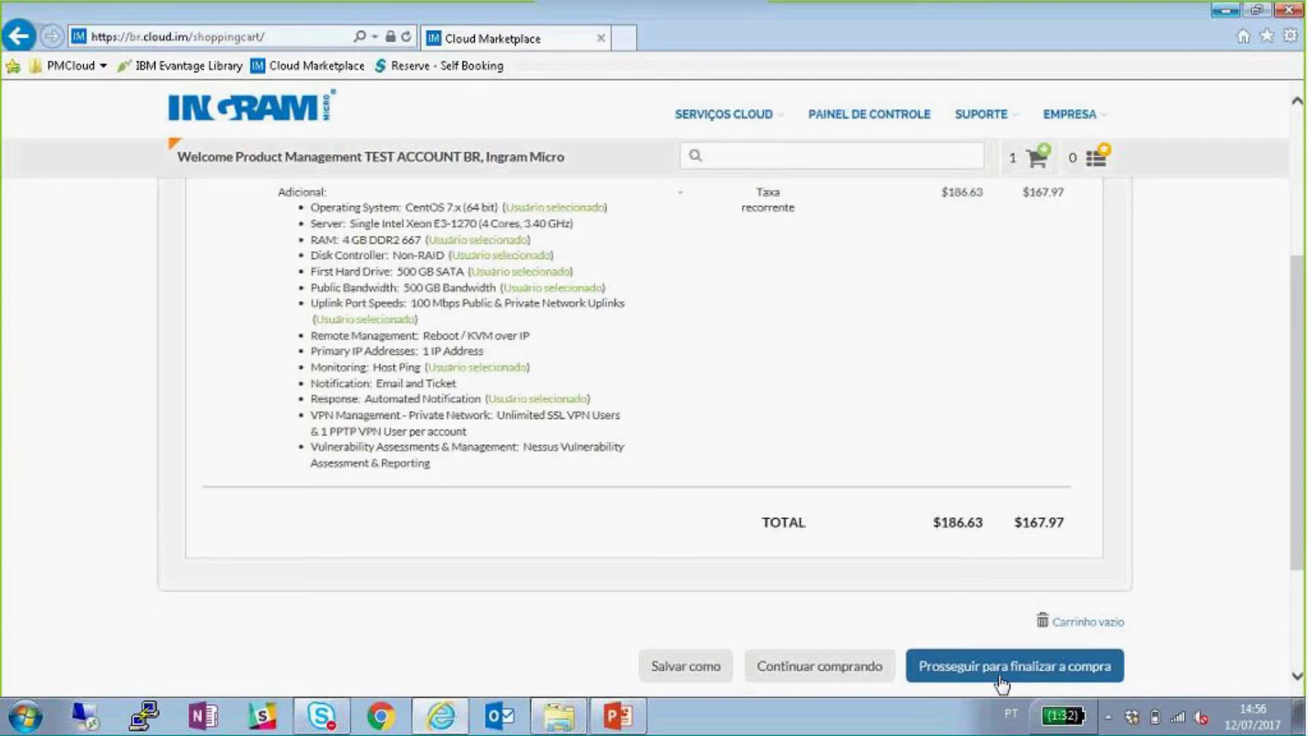
scroll(499, 326, "up", 2)
scroll(259, 354, "up", 2)
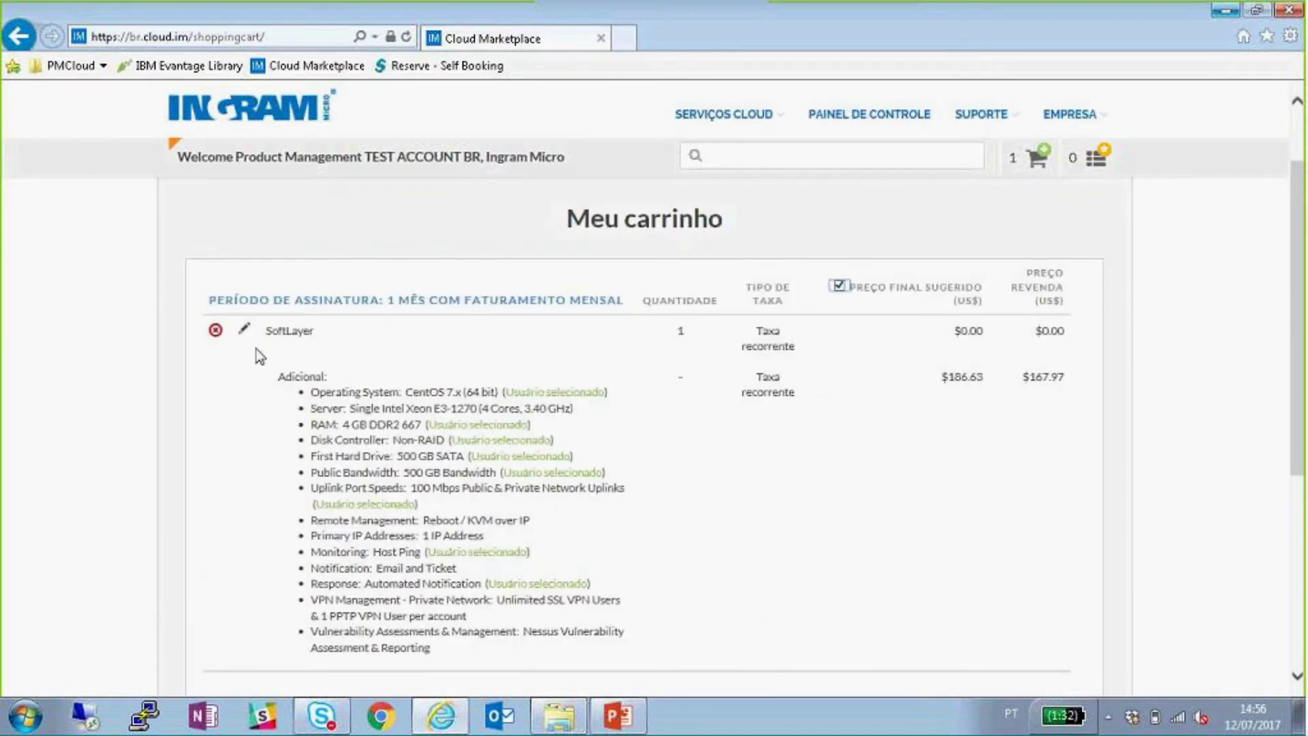
left_click(243, 330)
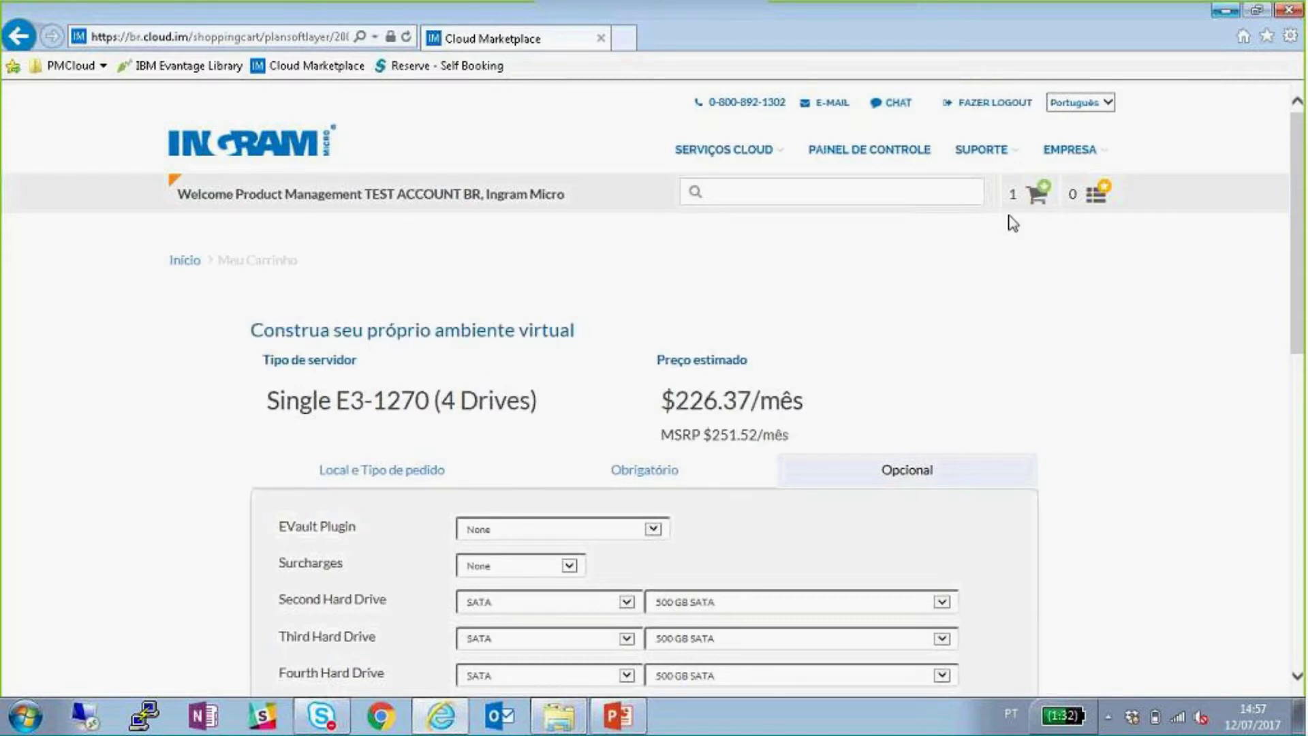
left_click(1034, 201)
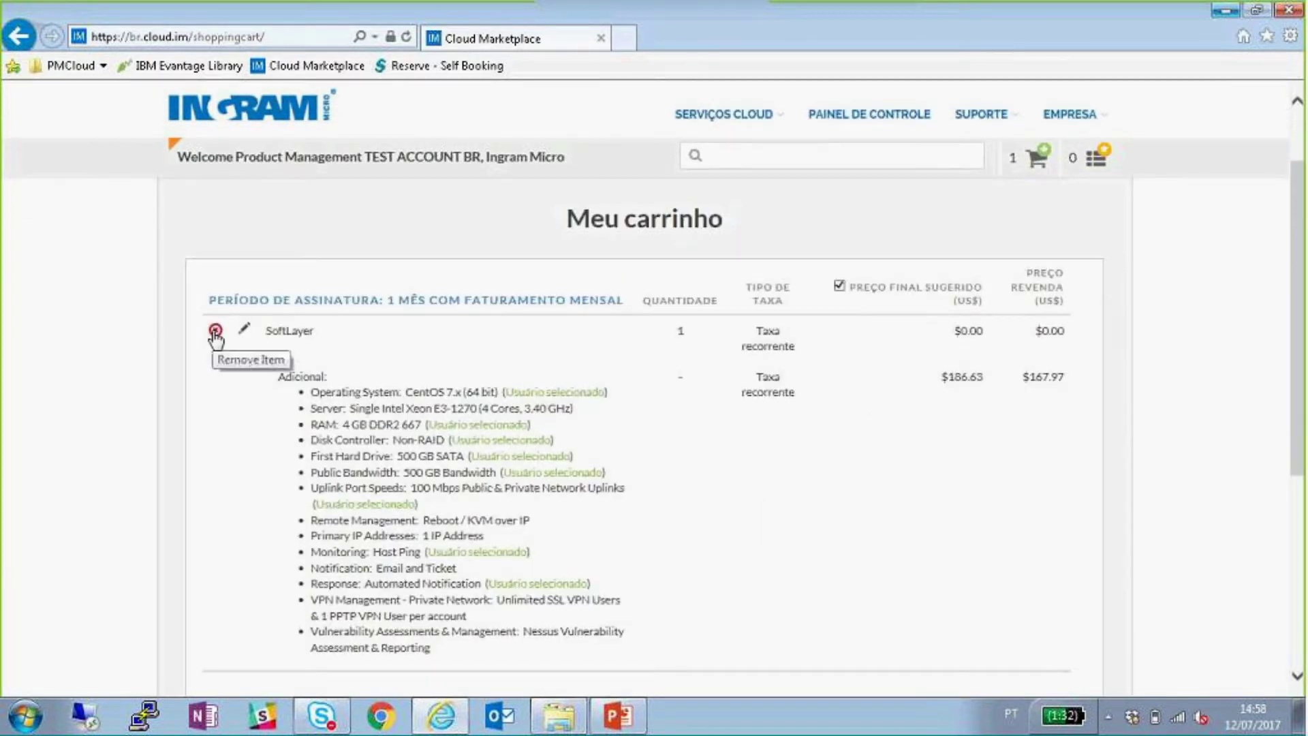
- Remove the SoftLayer server from Meu carrinho, leaving the cart empty
left_click(215, 332)
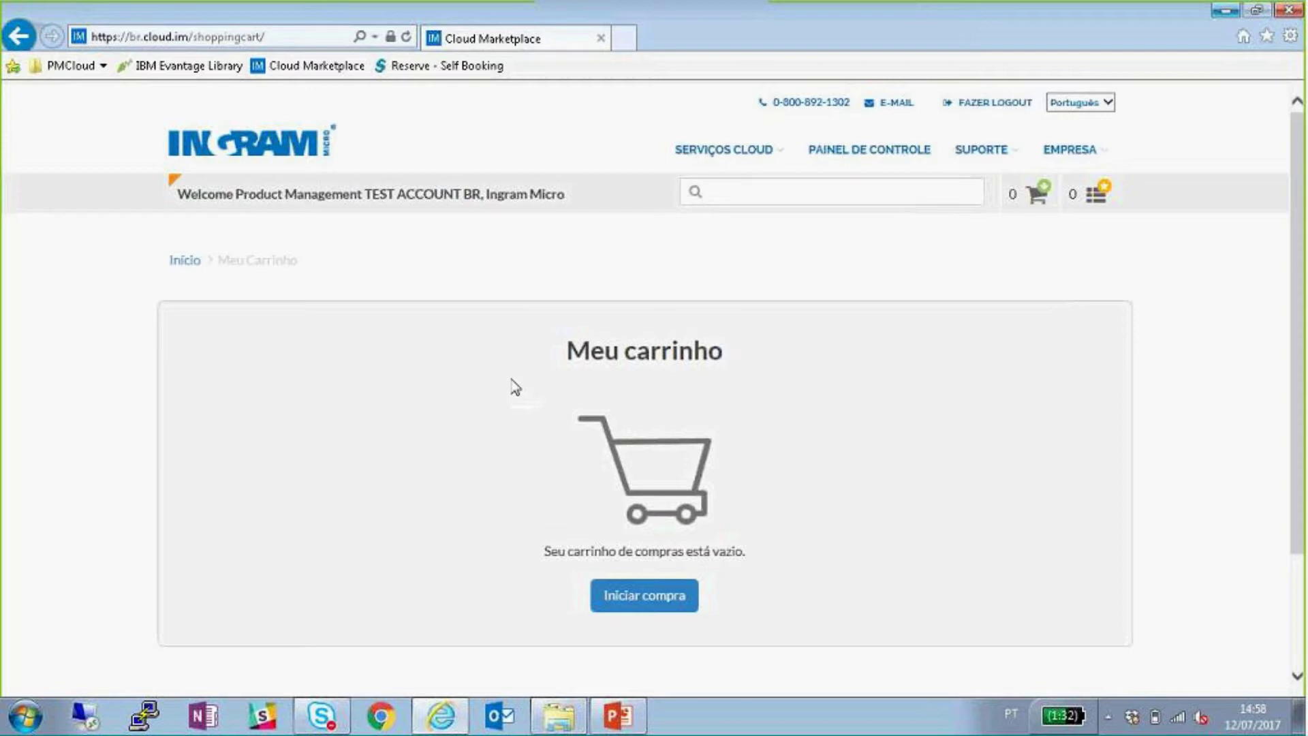
left_click(739, 150)
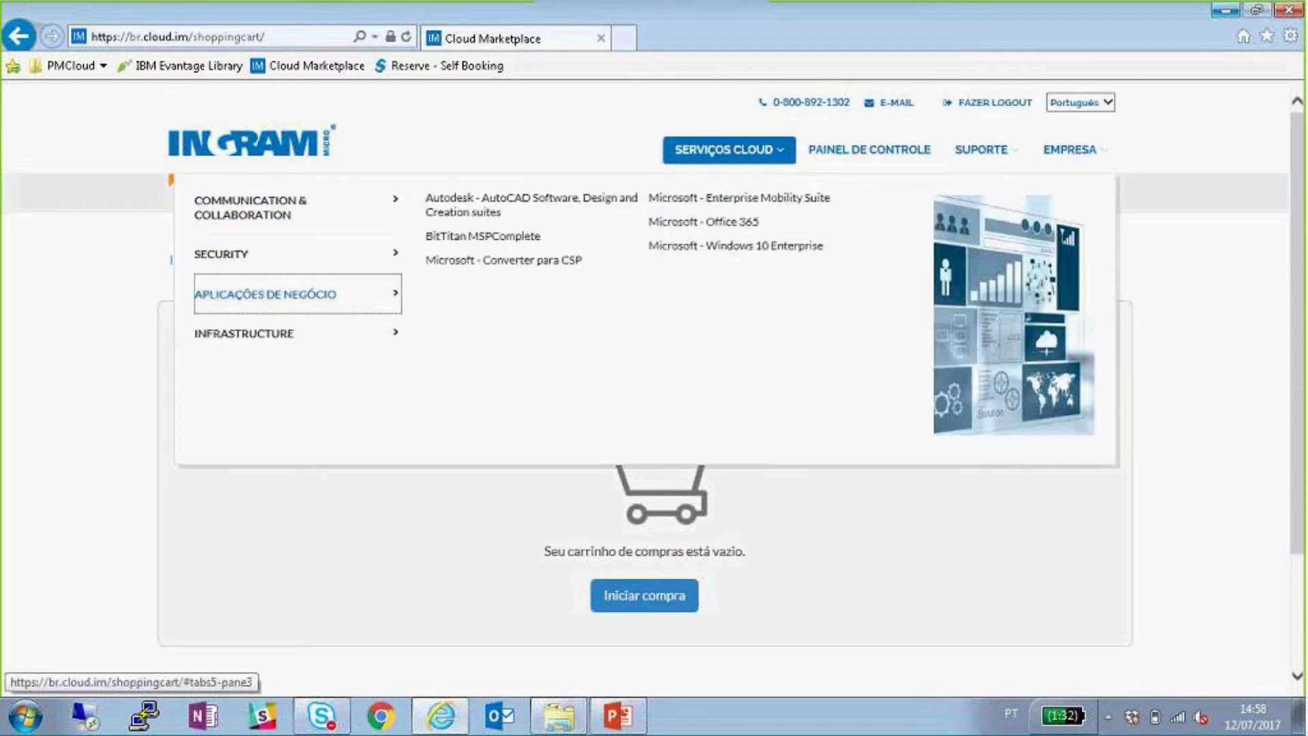
- Reopen the IBM SoftLayer page, select Virtual Servers, and bring up the server type list
mouse_move(272, 333)
left_click(683, 227)
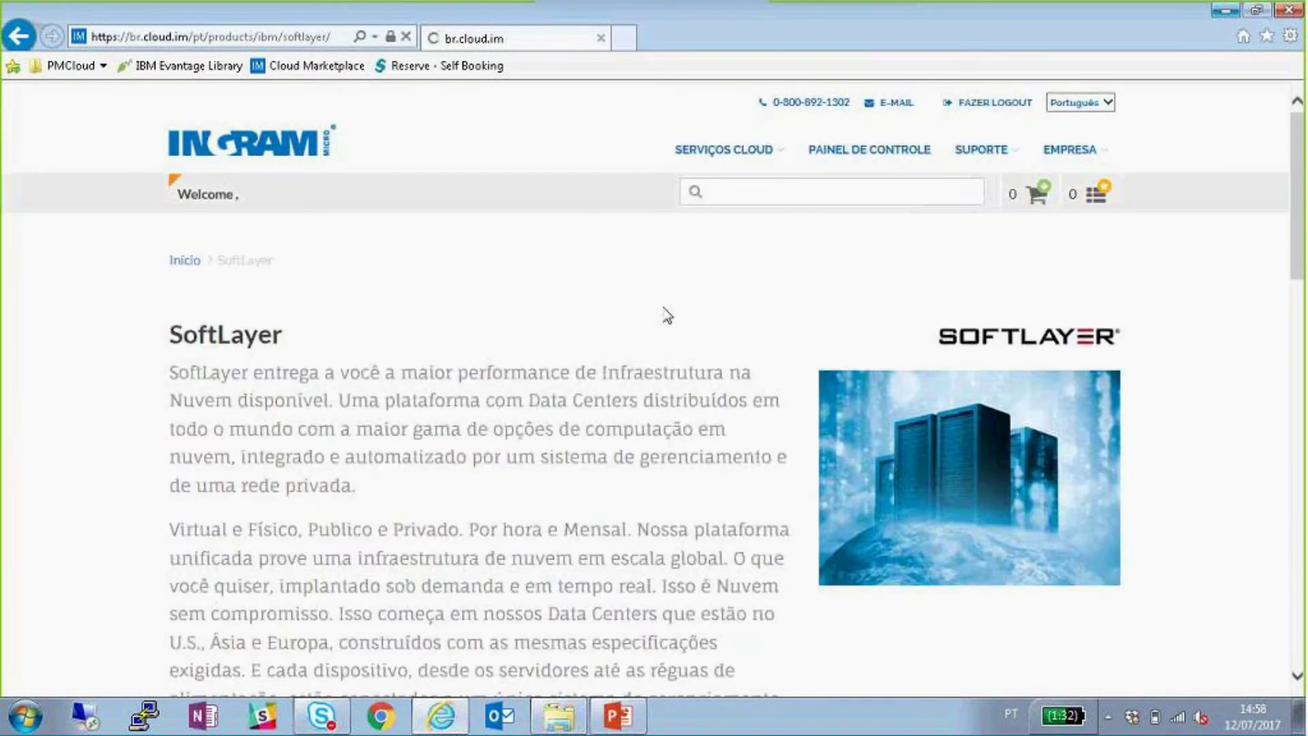
scroll(666, 315, "down", 6)
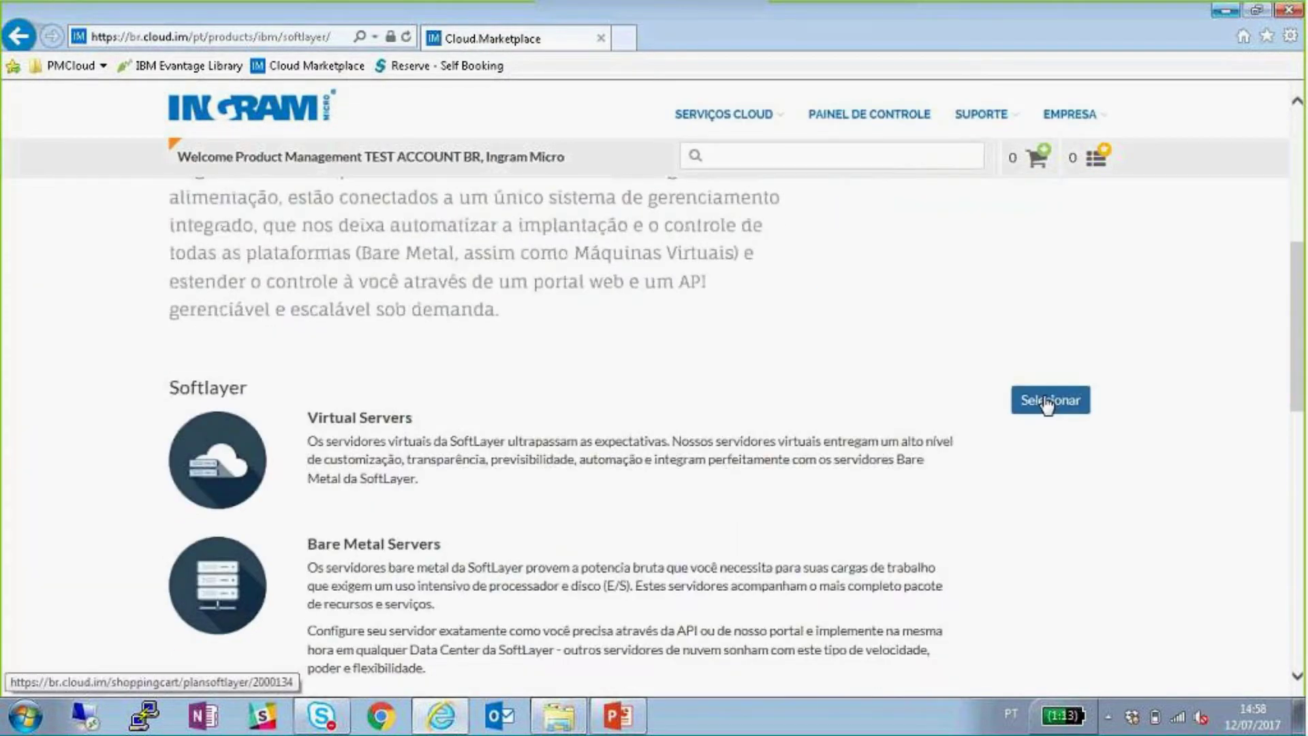
left_click(1047, 403)
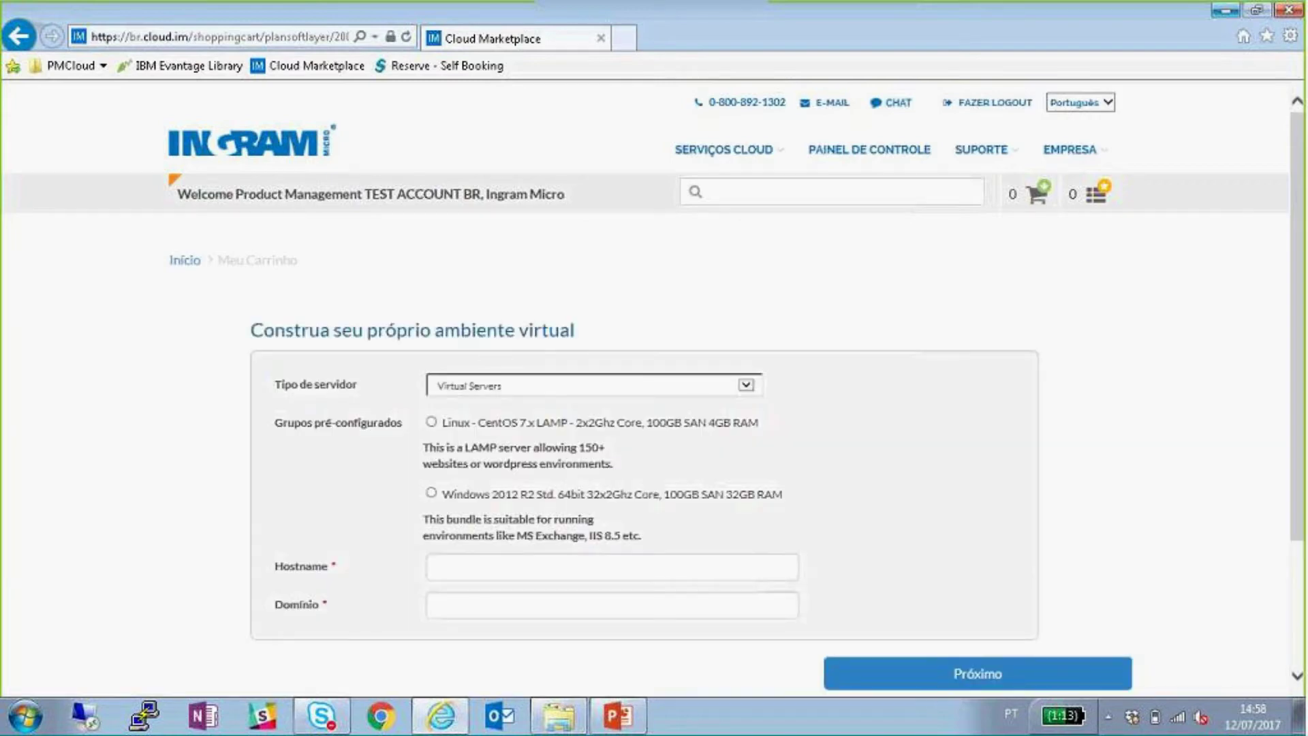
left_click(578, 382)
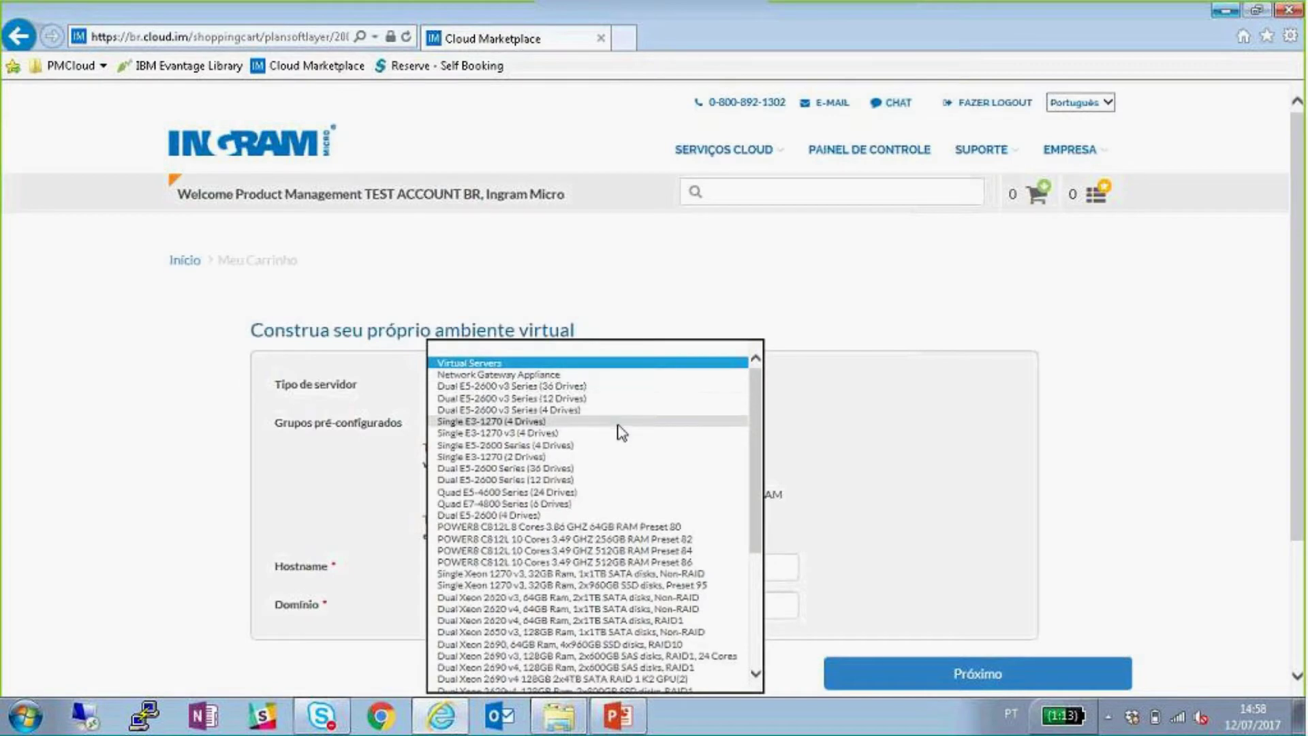
- Pick Performance Storage, enter hostname 'teste' and domain 'teste.com', and continue
scroll(618, 436, "down", 5)
left_click(533, 650)
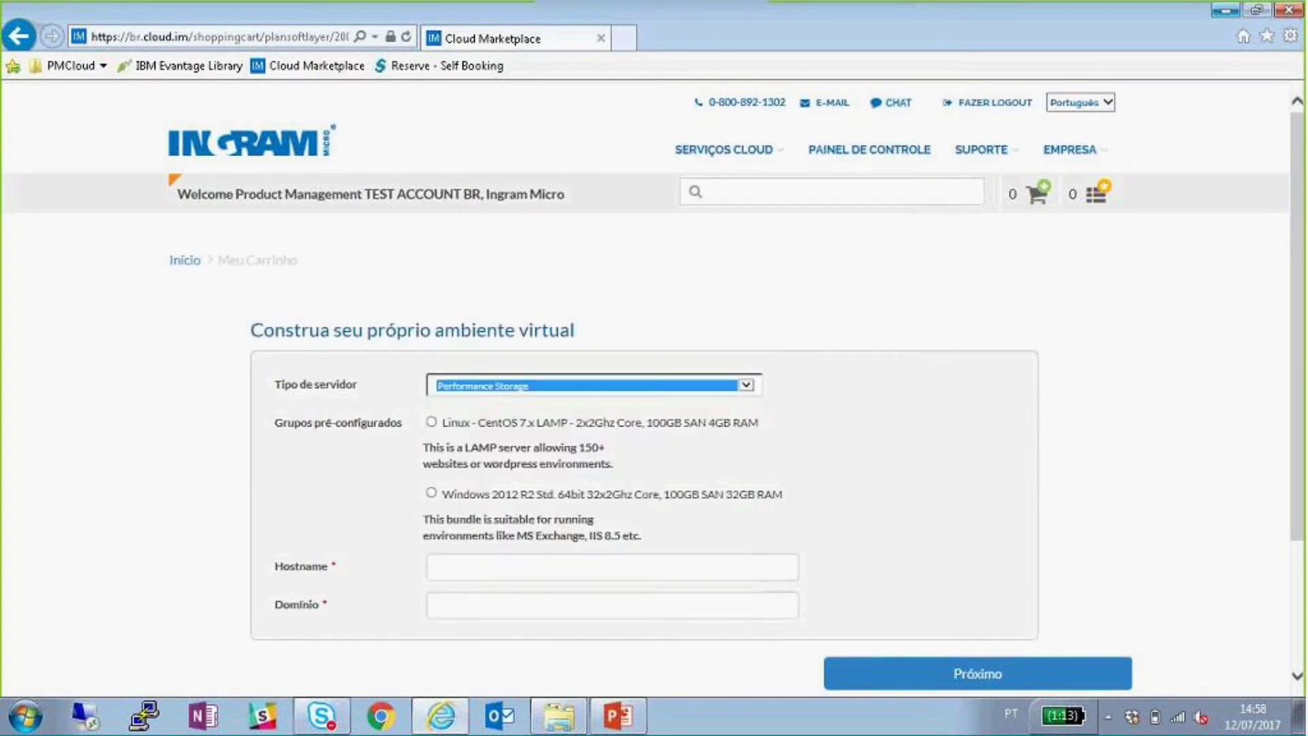
left_click(516, 569)
type("teste")
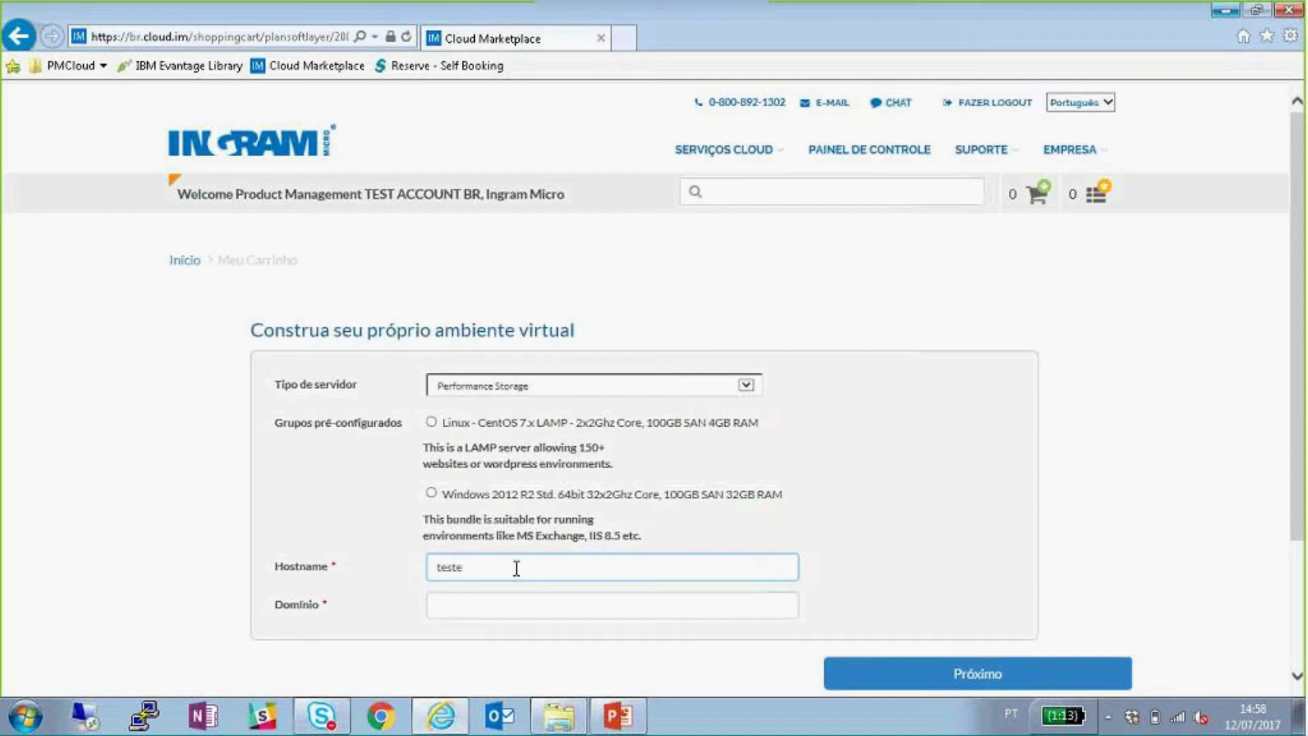
key("Tab")
type("teste.com")
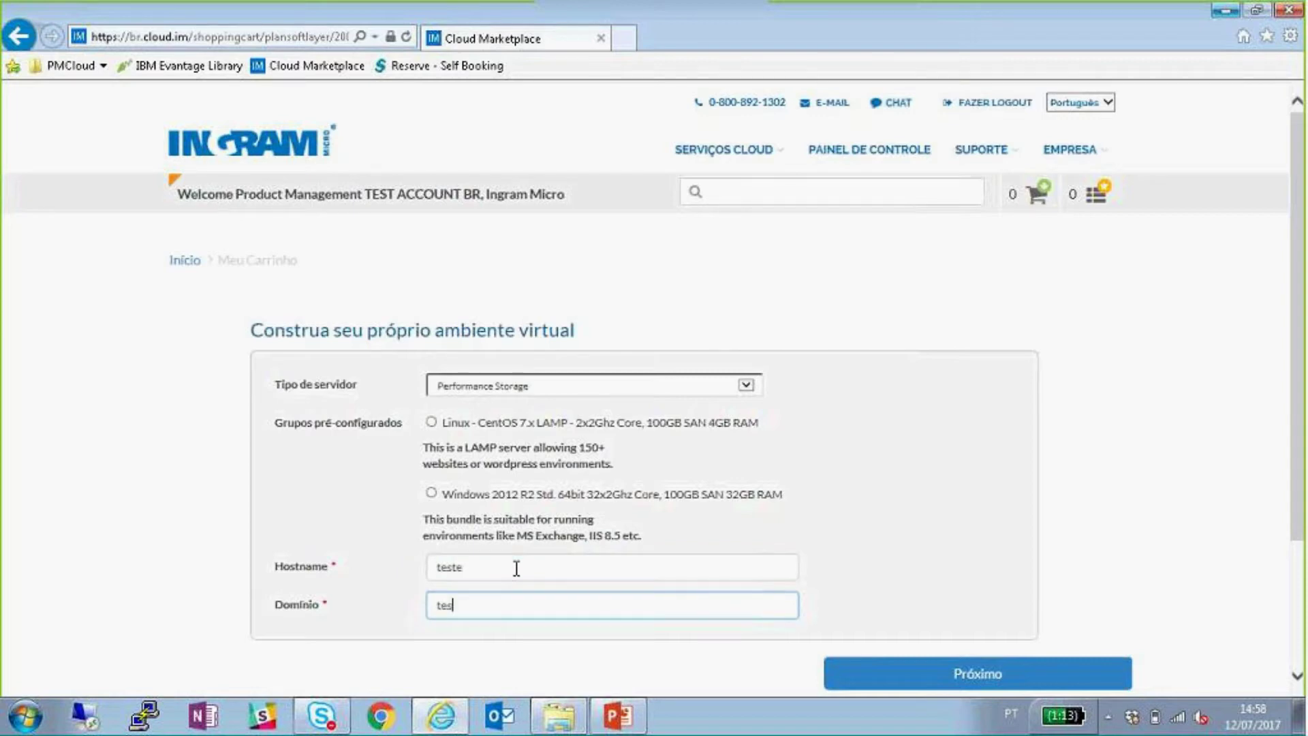
left_click(896, 678)
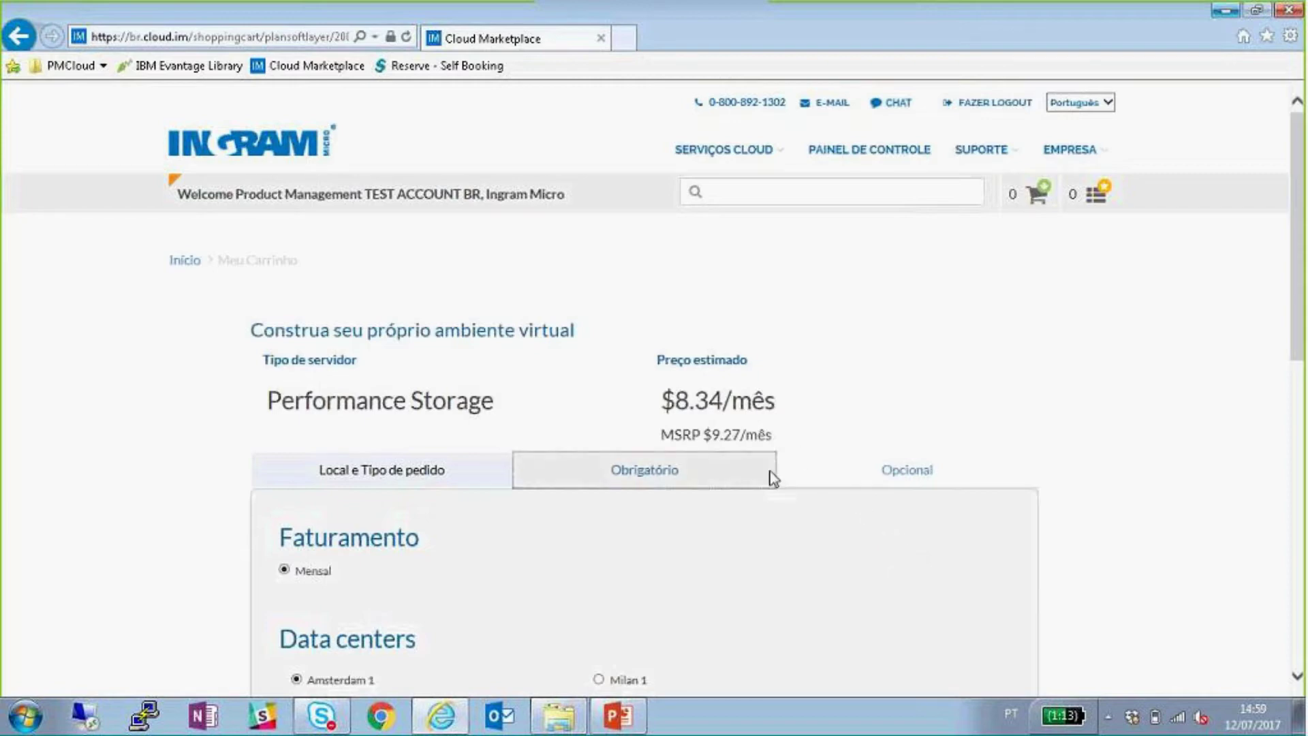
- Show the required Performance Storage options and highlight the server type name
scroll(780, 389, "down", 3)
scroll(777, 453, "down", 1)
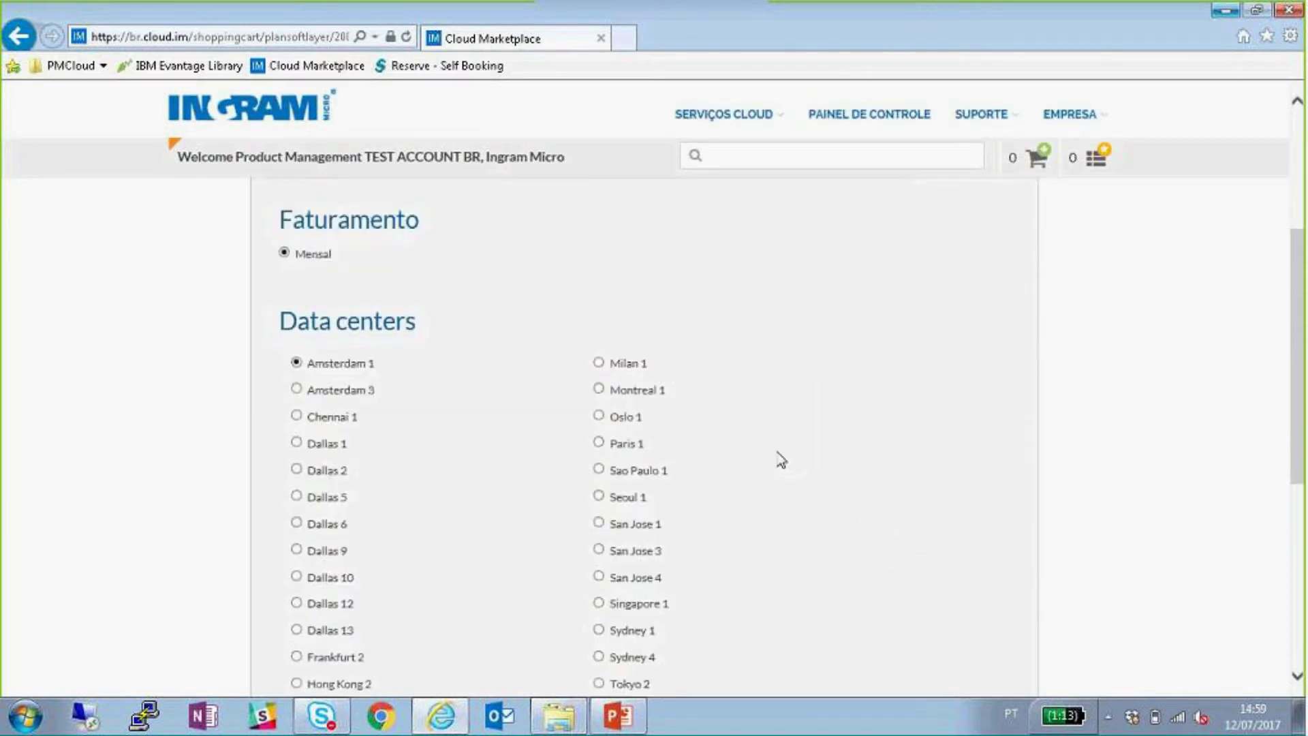
scroll(768, 445, "down", 1)
scroll(764, 439, "up", 2)
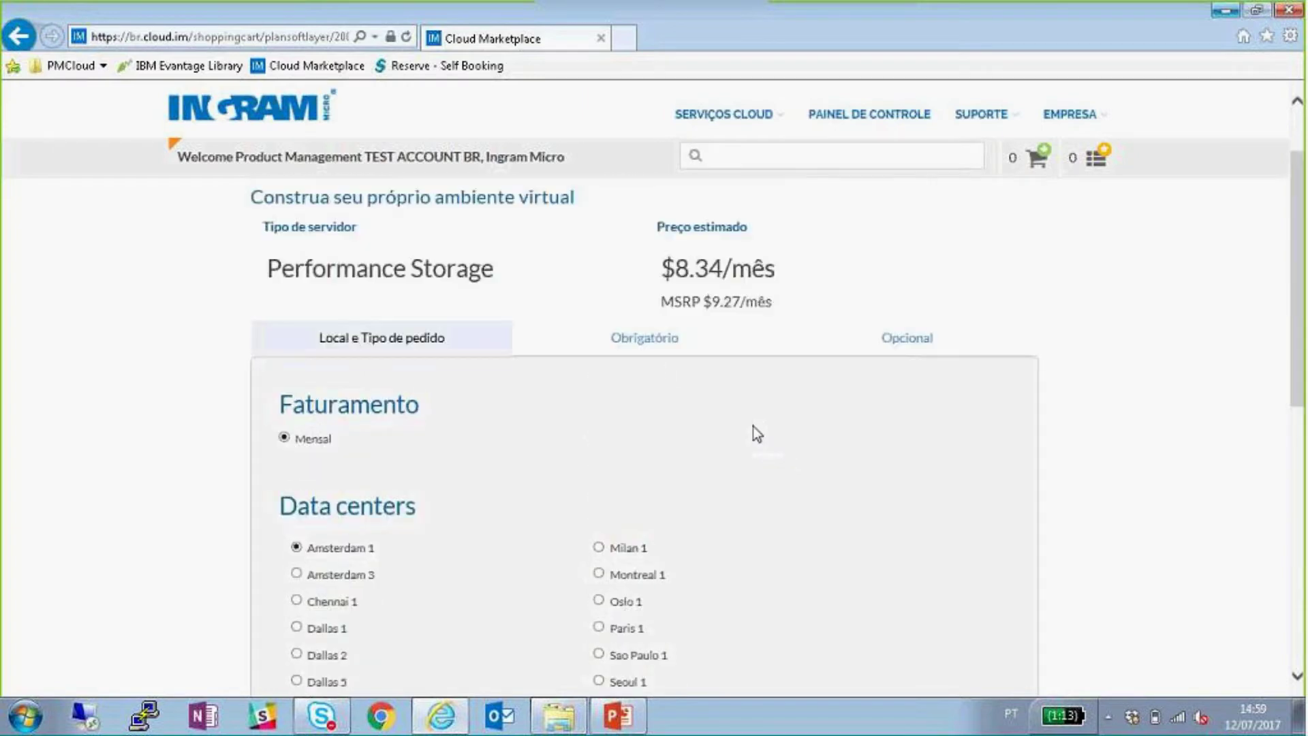
left_click(616, 341)
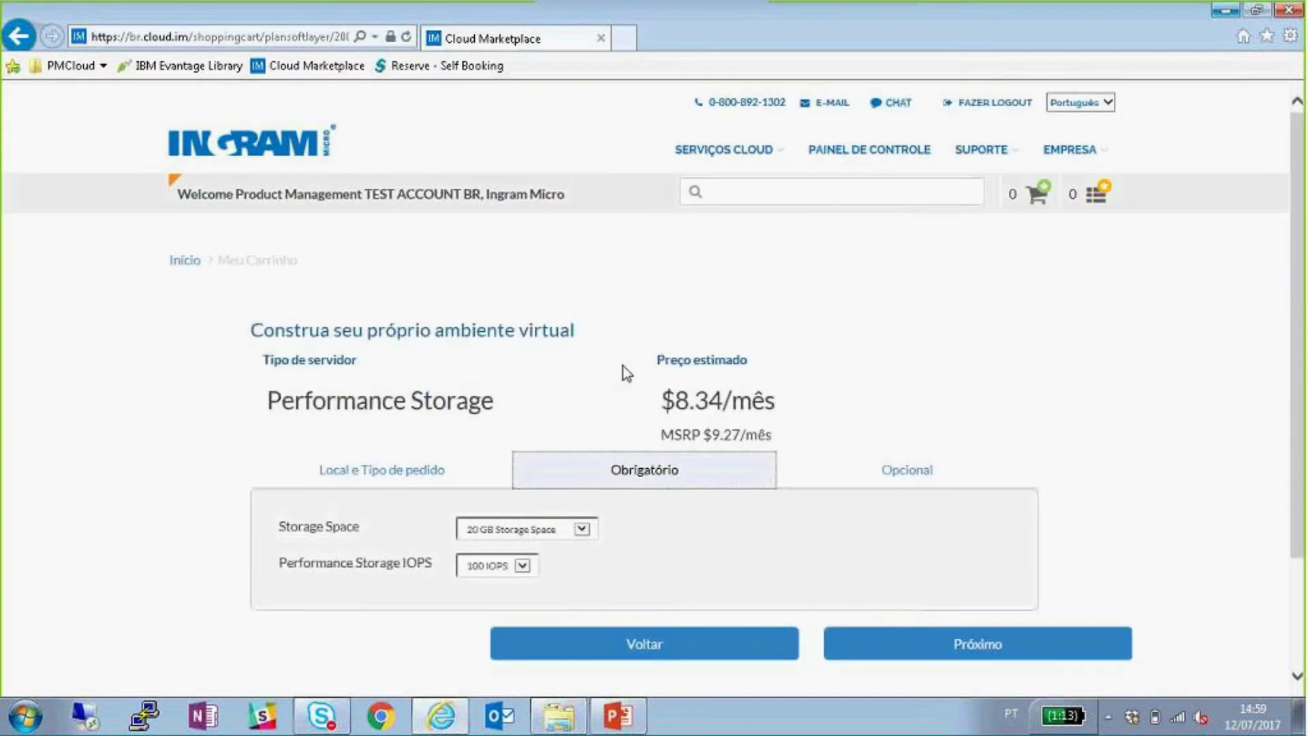
left_click_drag(507, 402, 266, 402)
left_click(554, 389)
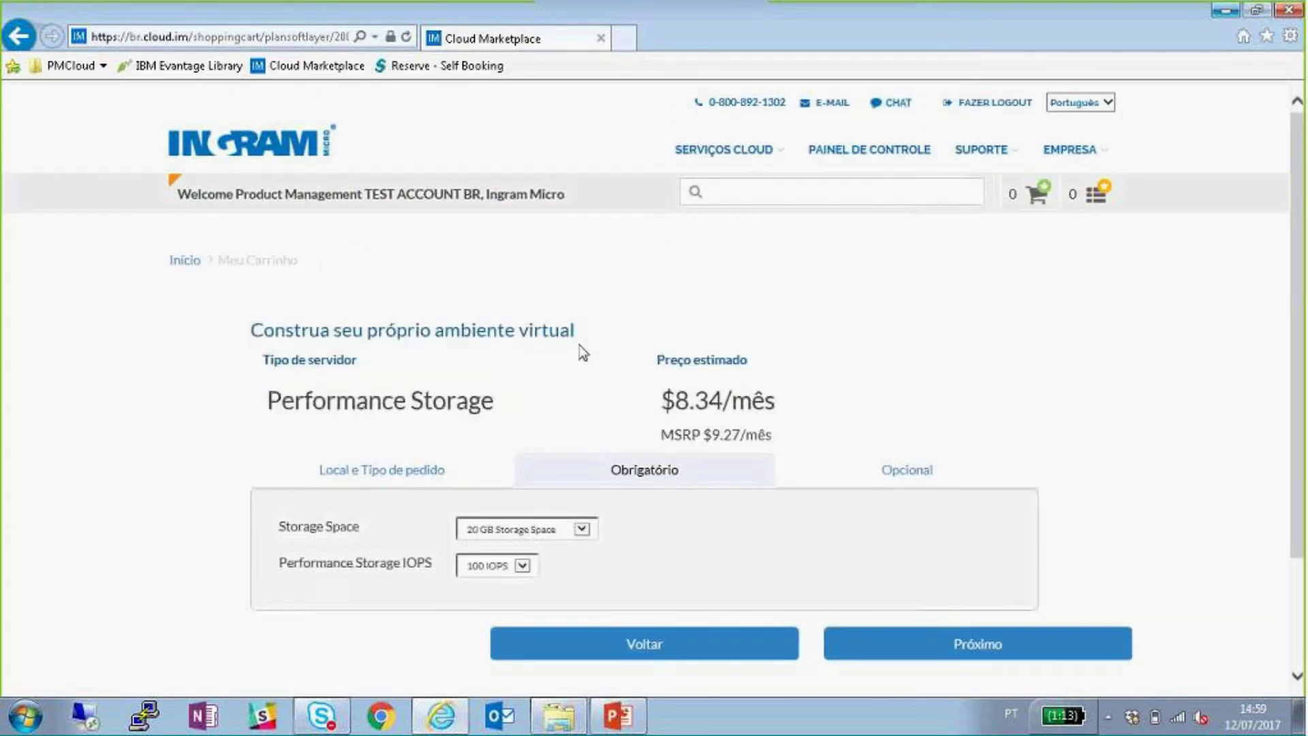
scroll(579, 351, "down", 2)
left_click(522, 433)
- Try 12000 GB storage with 1000 IOPS, then set storage back to 20 GB
left_click(575, 397)
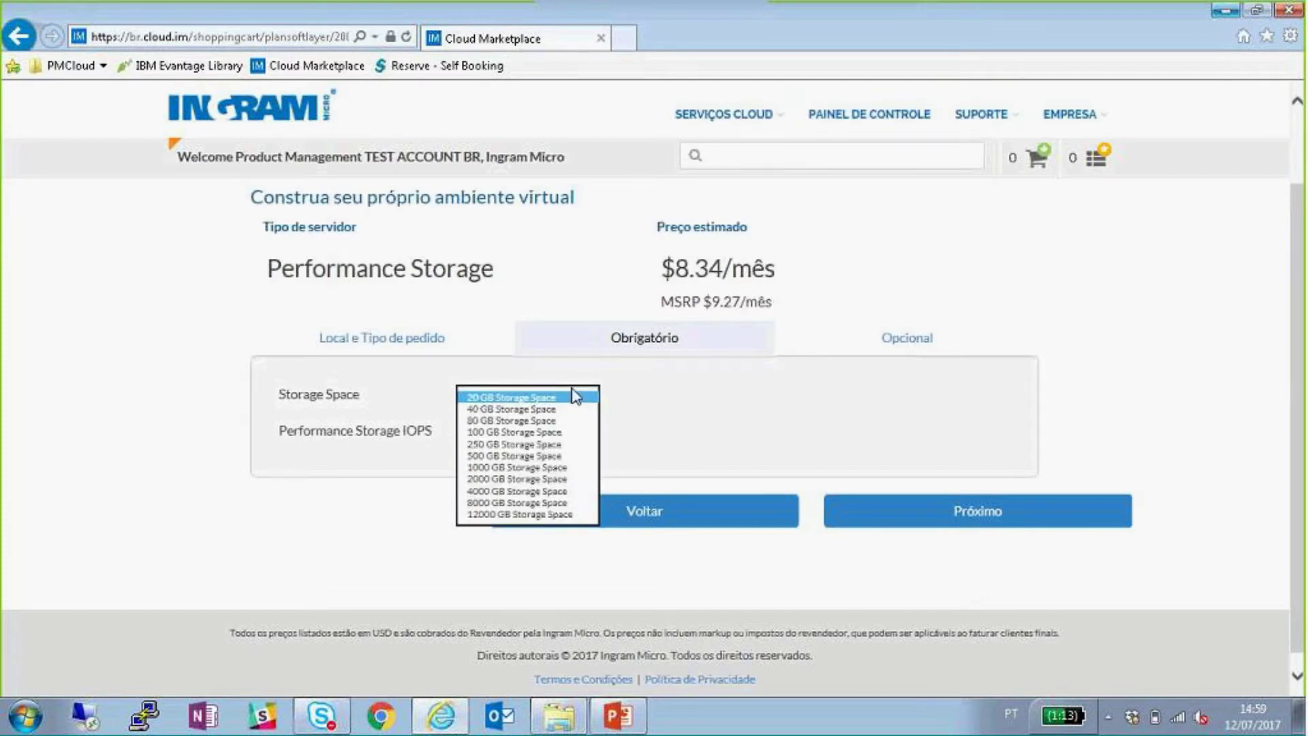
left_click(512, 515)
left_click(518, 437)
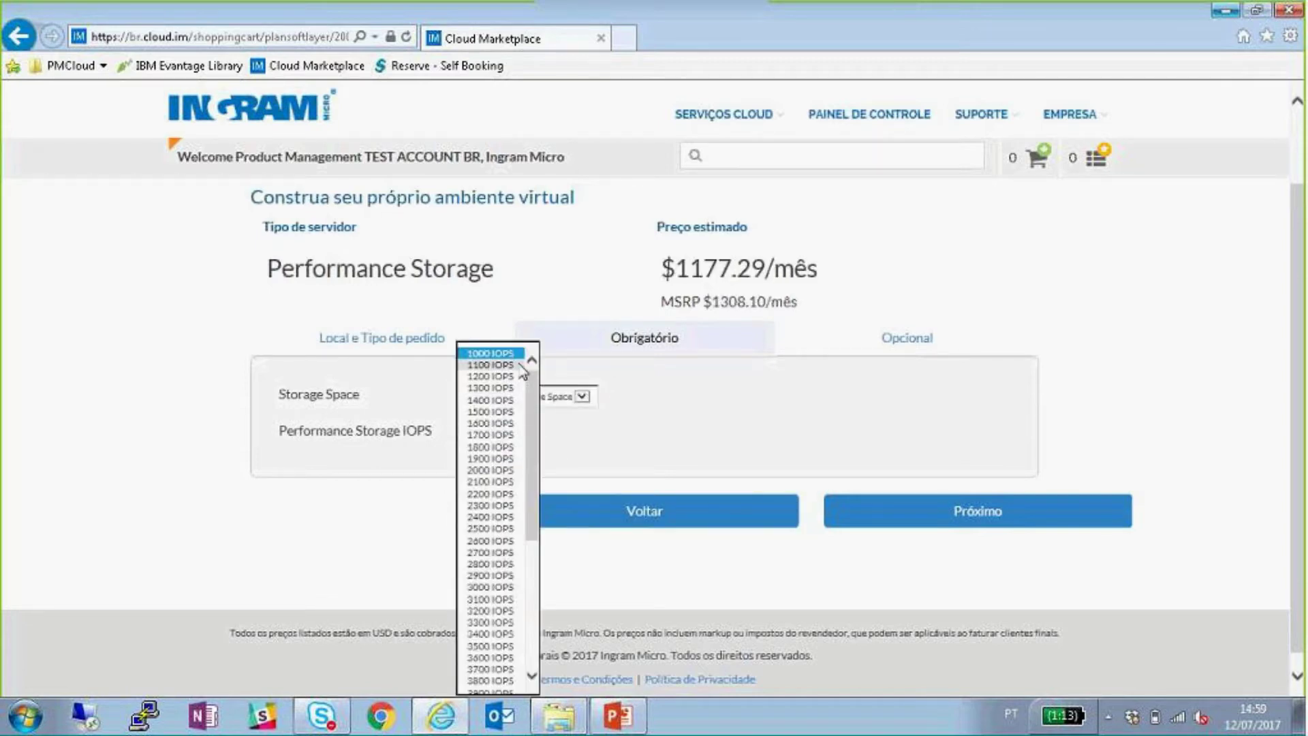
scroll(514, 423, "down", 7)
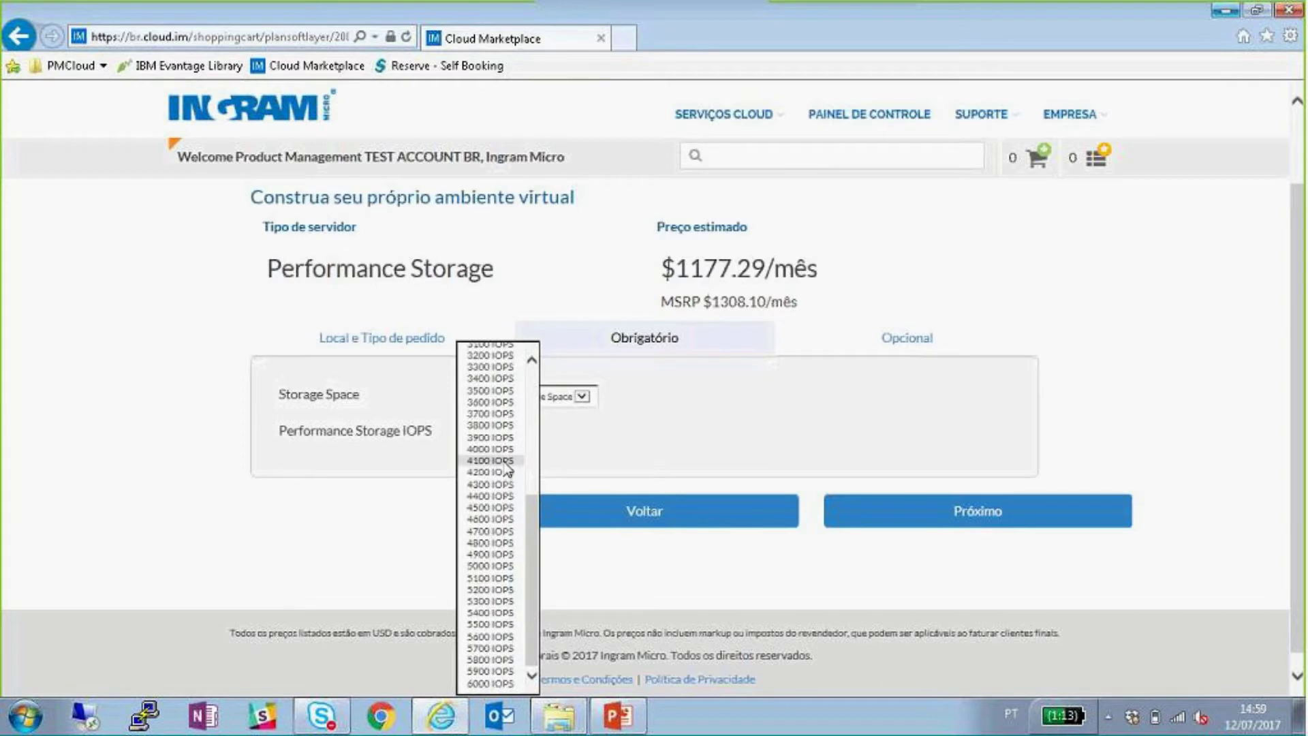
left_click_drag(538, 533, 584, 438)
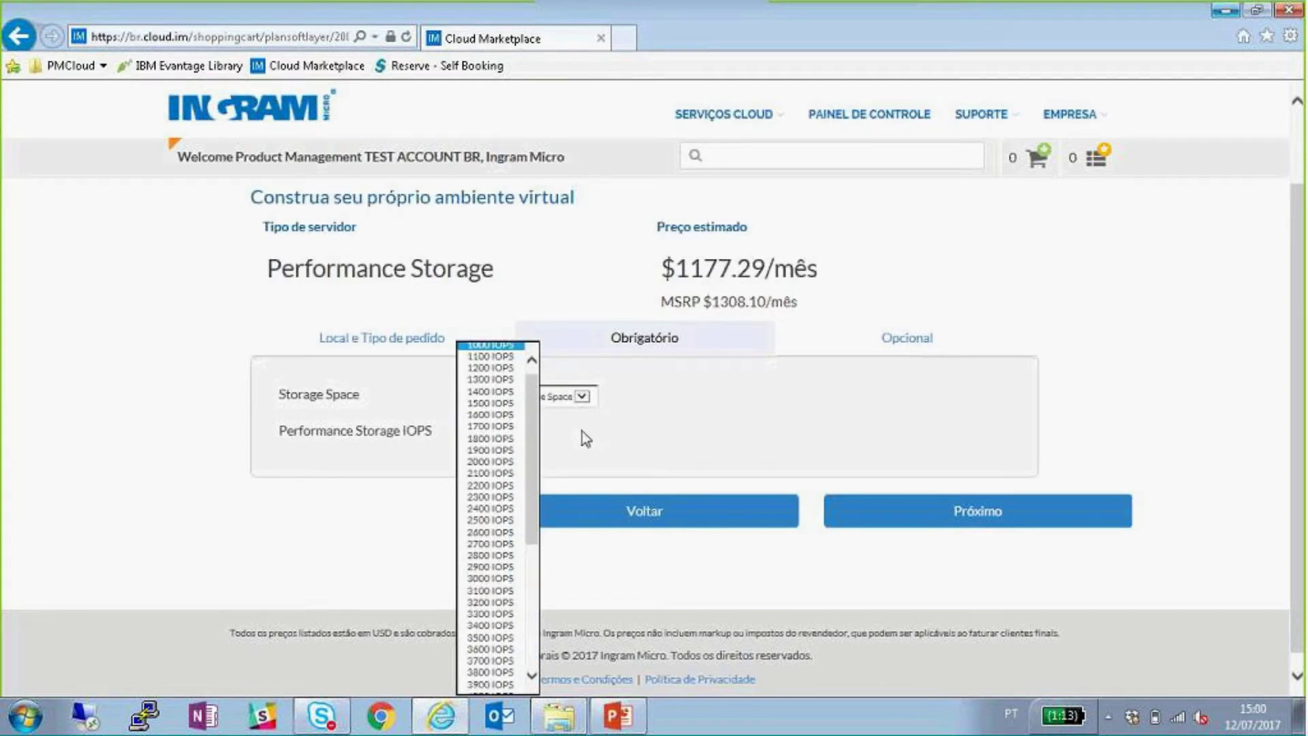
left_click(582, 430)
left_click(582, 396)
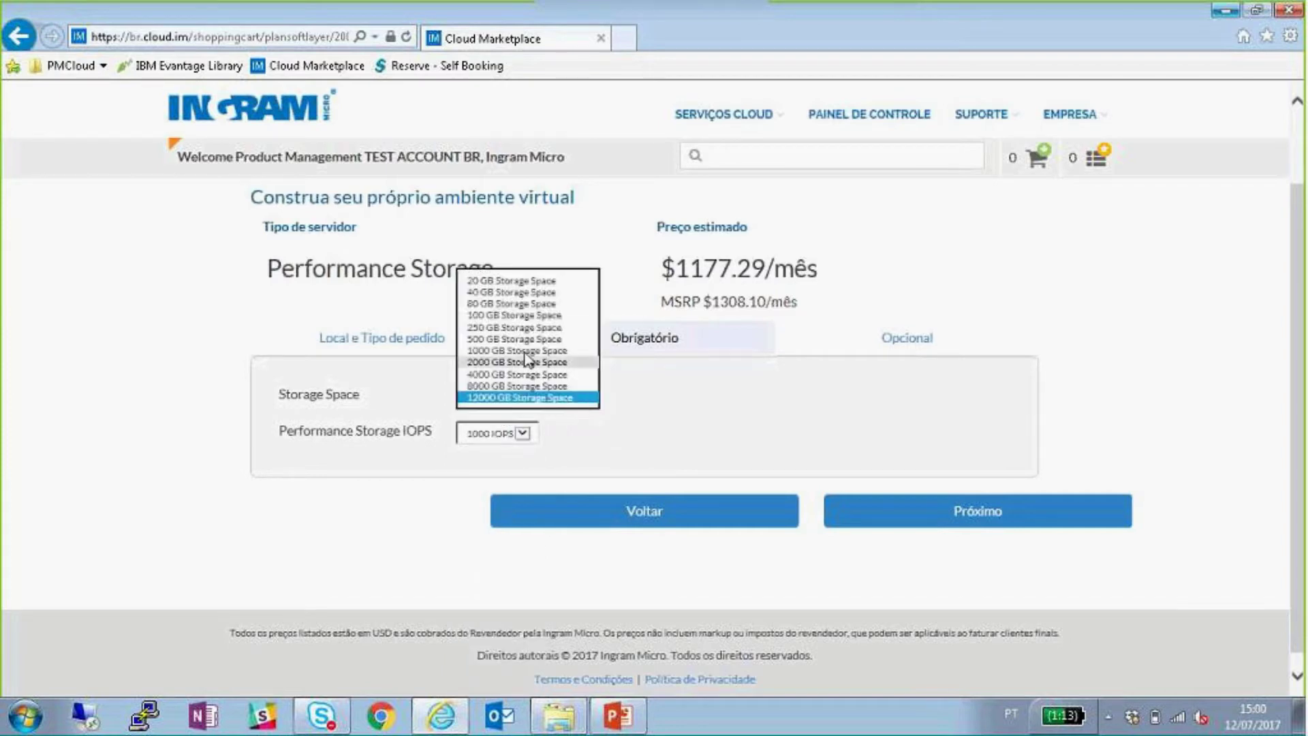
left_click(513, 280)
left_click(490, 433)
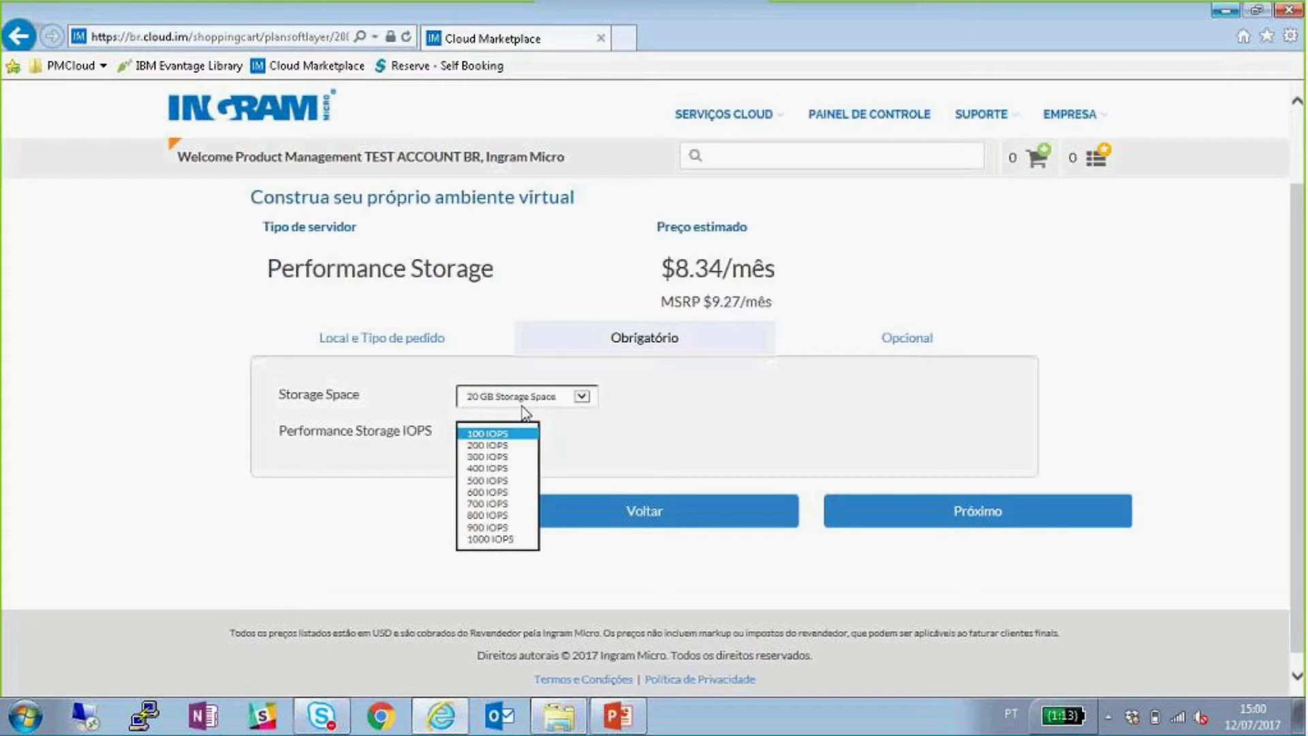
- Choose 8000 GB of storage space and return to the location and order type step
left_click(524, 398)
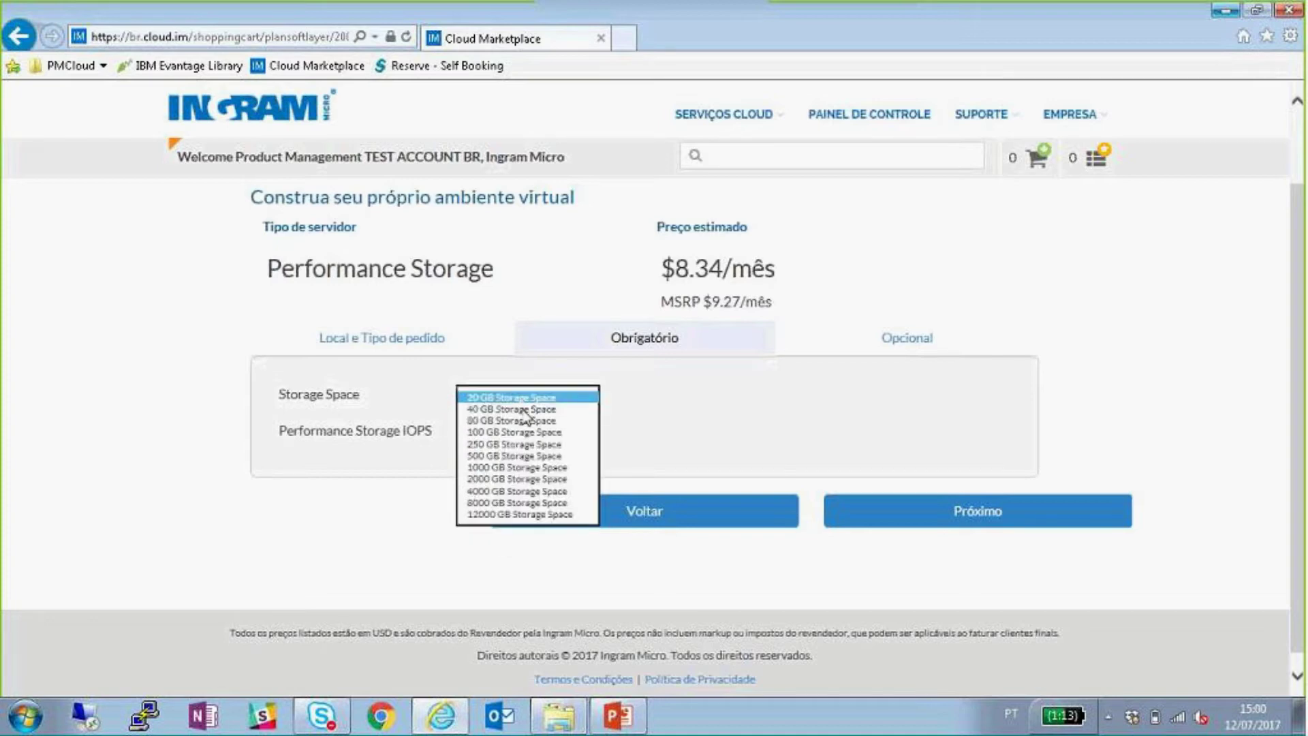
left_click(501, 502)
left_click(500, 439)
scroll(503, 443, "down", 9)
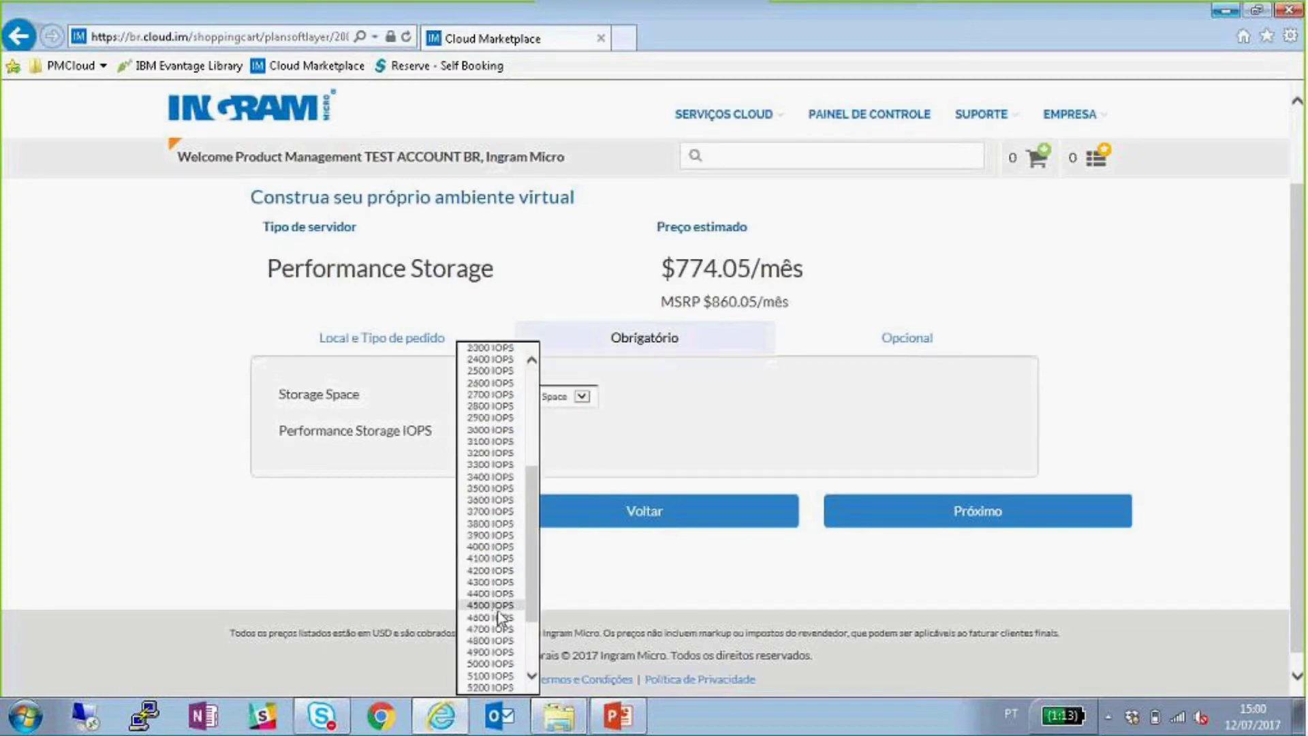
left_click(624, 465)
left_click(644, 511)
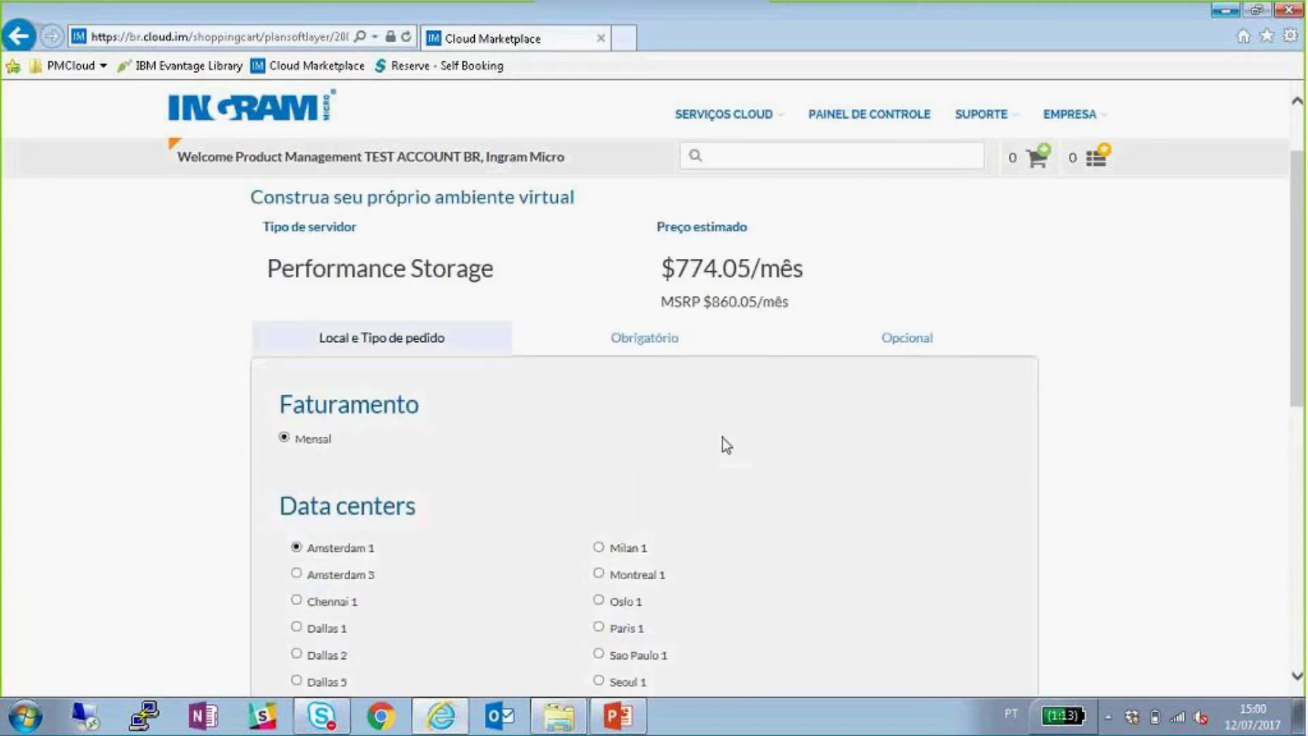
scroll(722, 437, "down", 7)
- Go back to server setup and change the server type to Endurance Storage
left_click(627, 656)
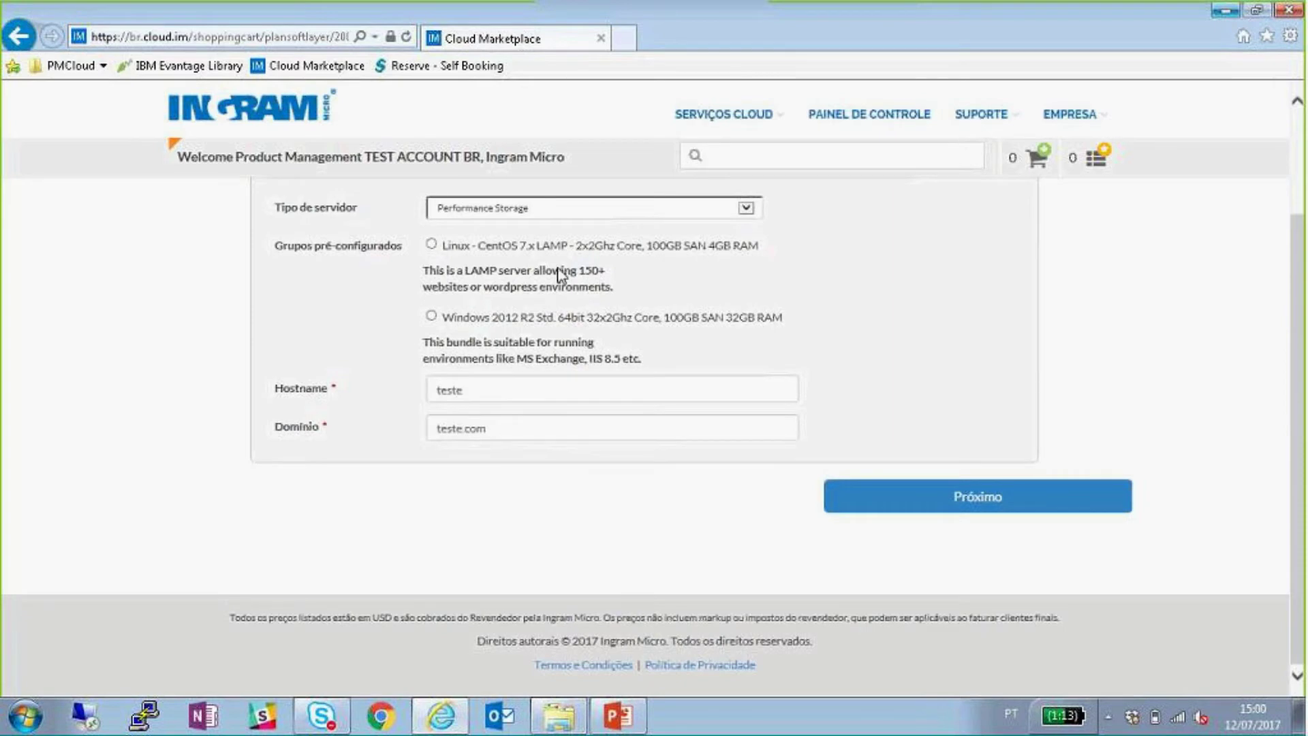
scroll(560, 272, "up", 3)
left_click(545, 338)
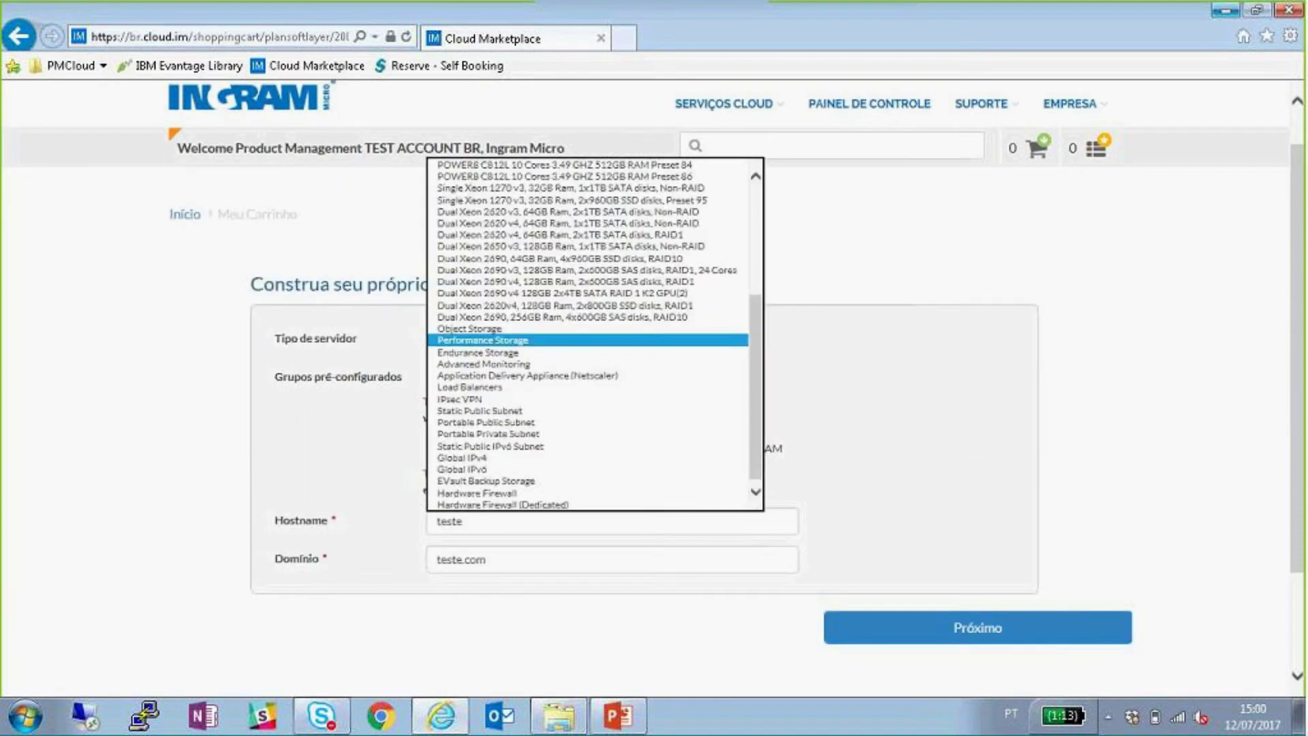
left_click(510, 354)
left_click(940, 631)
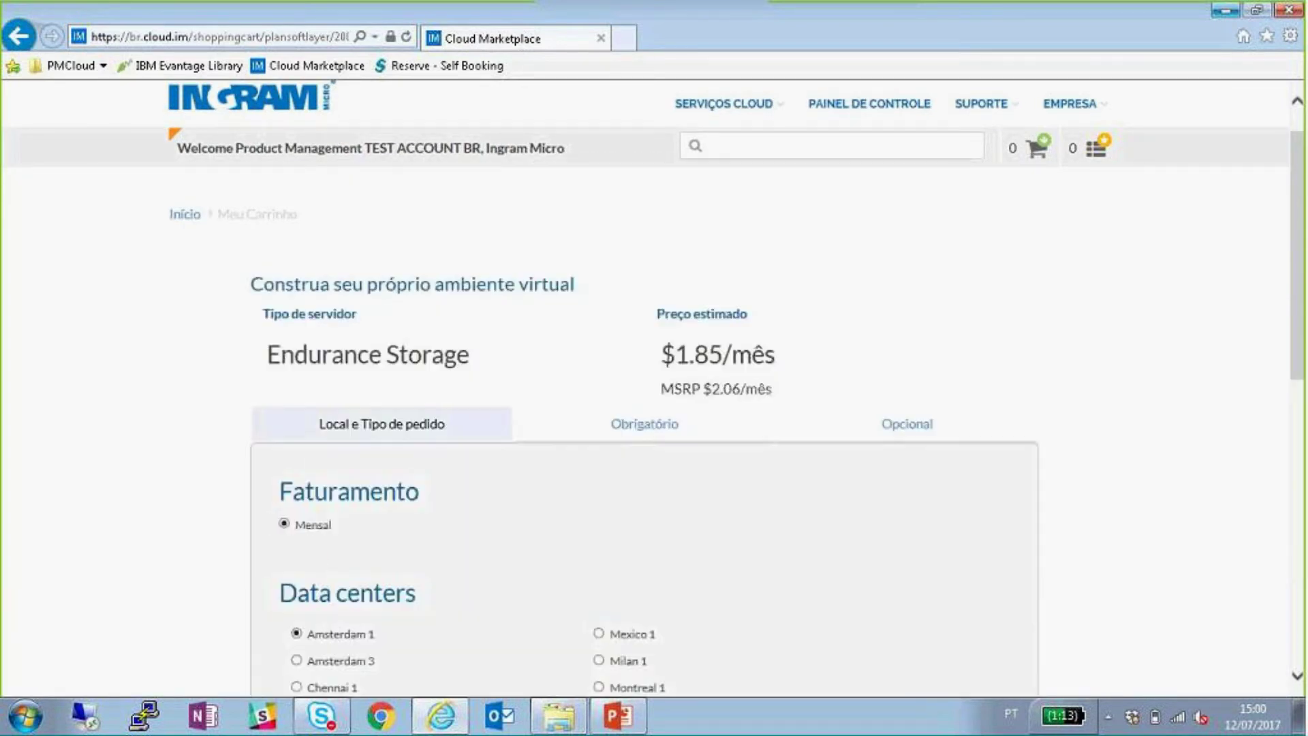
- Show the required Endurance Storage options: 0.25 IOPS per GB, 20 GB, $1.85/mês
scroll(887, 426, "down", 1)
scroll(783, 461, "down", 2)
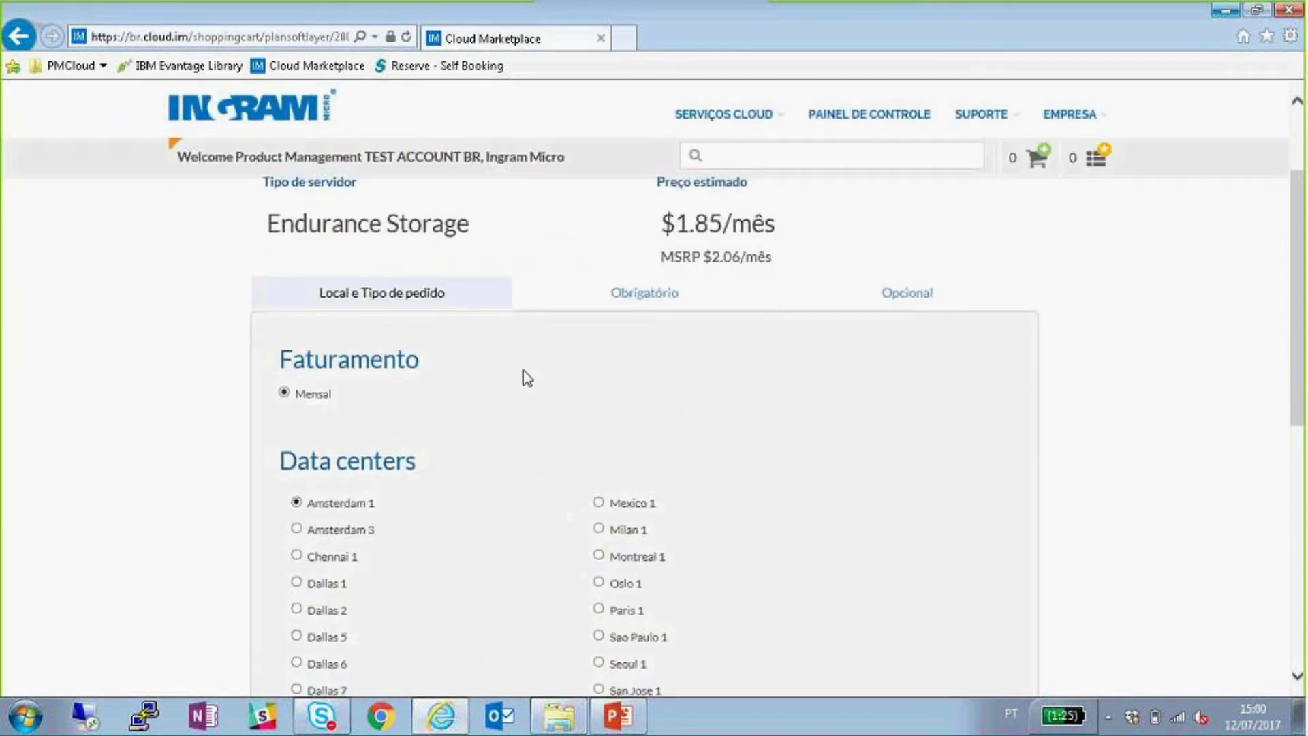
scroll(516, 395, "down", 5)
scroll(491, 411, "up", 5)
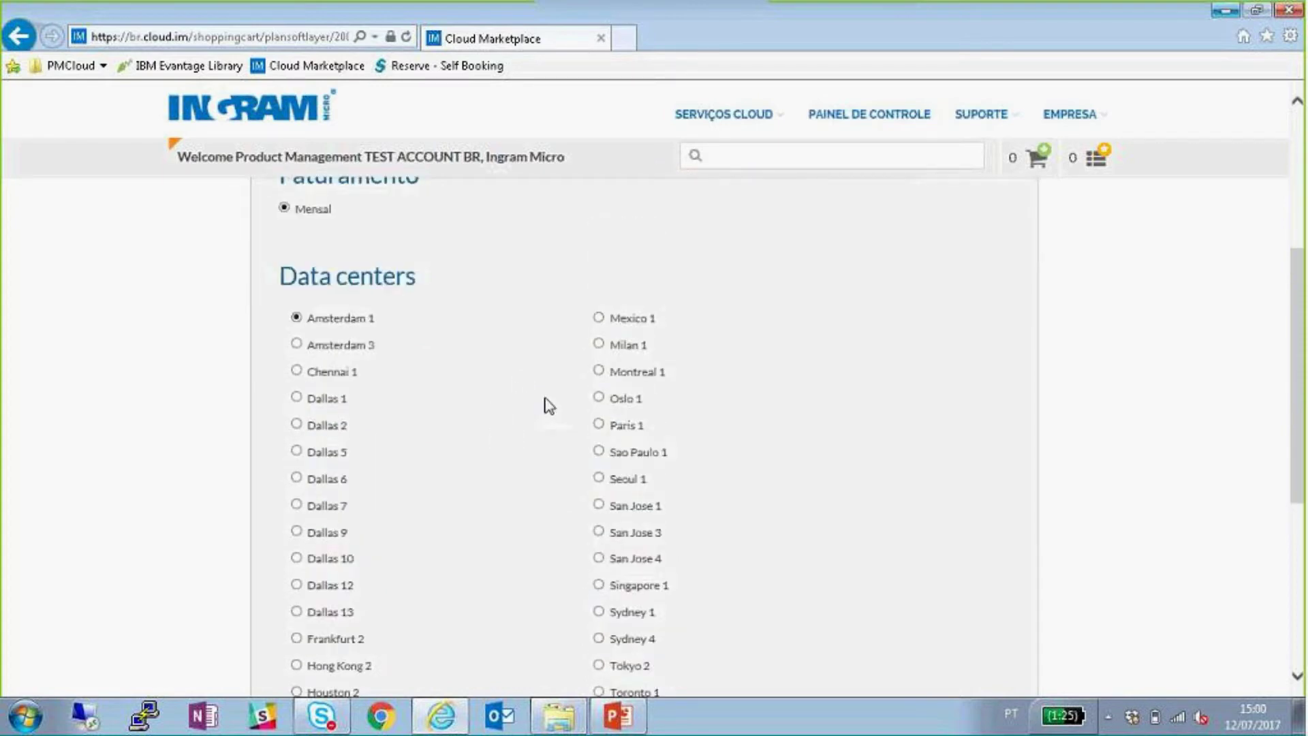
left_click(644, 299)
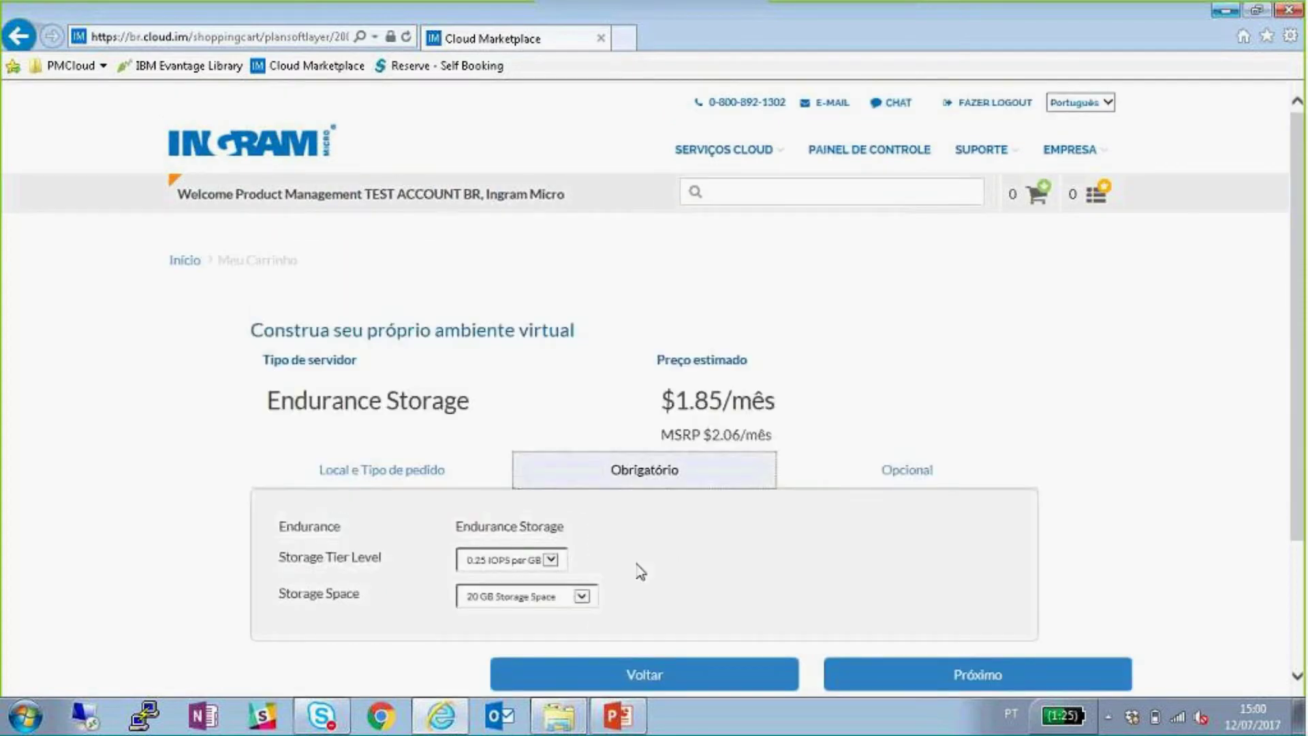
- Choose the 4 IOPS per GB storage tier and 2000 GB of storage space ($648.90/mês)
left_click(543, 562)
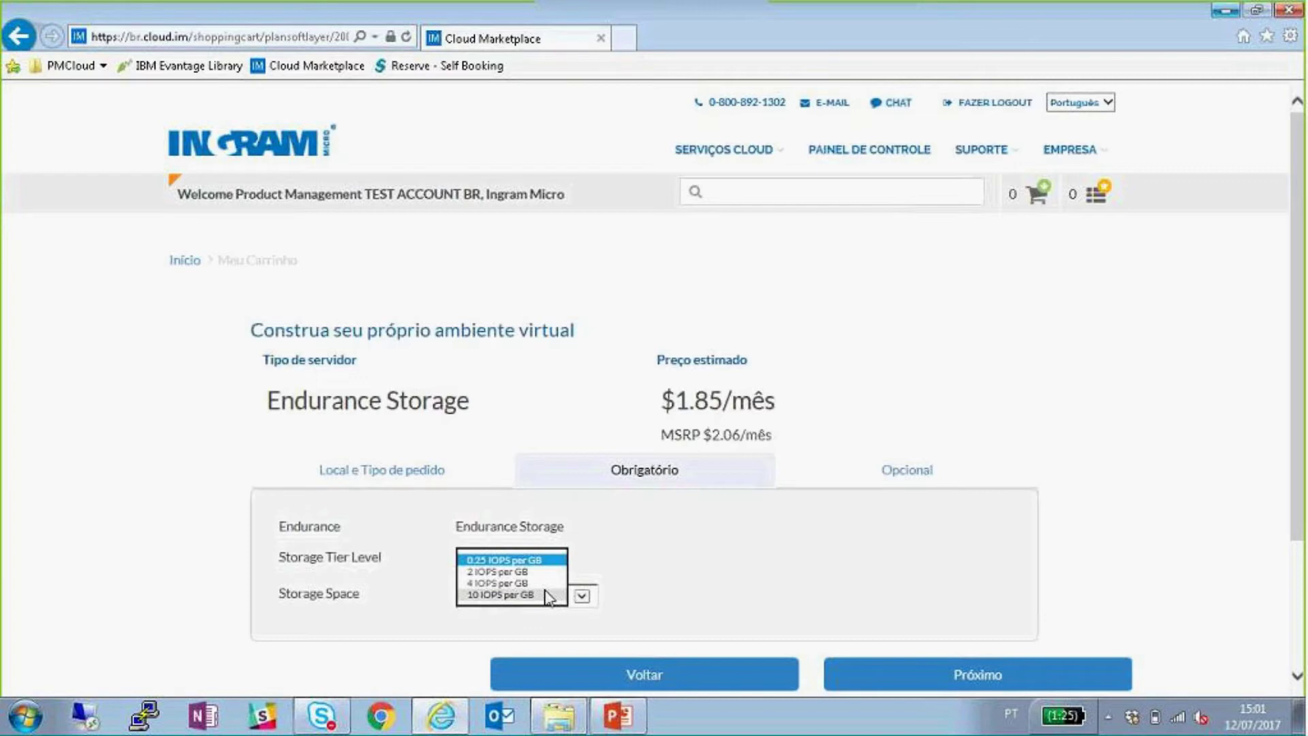
left_click(546, 596)
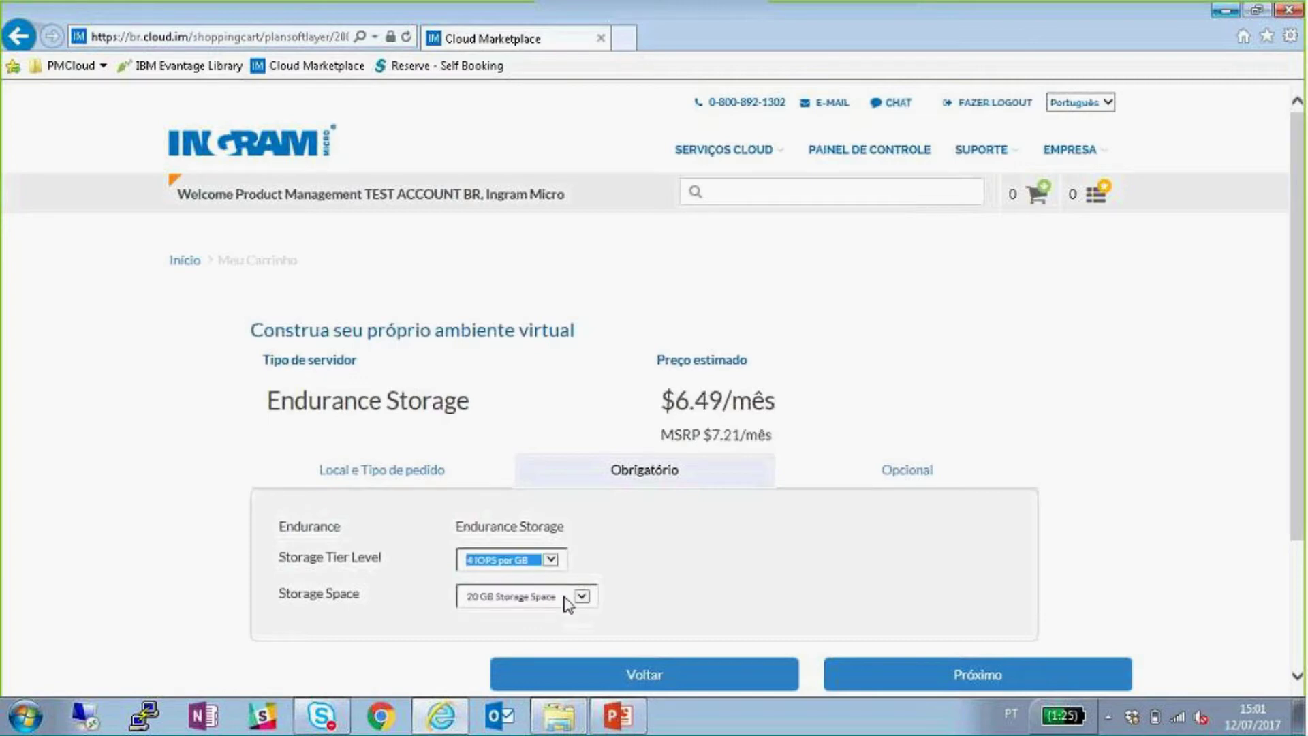
left_click(566, 599)
left_click(521, 642)
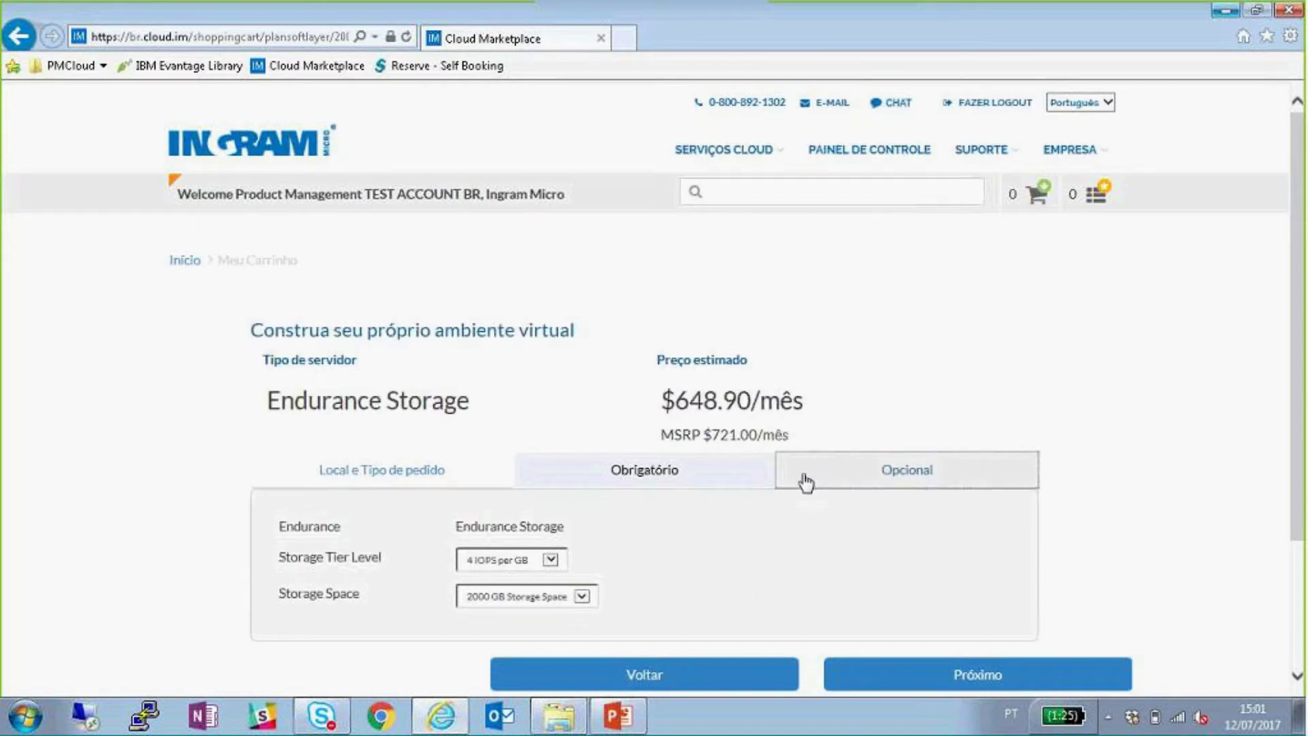
scroll(679, 545, "down", 2)
left_click(679, 545)
scroll(631, 461, "down", 7)
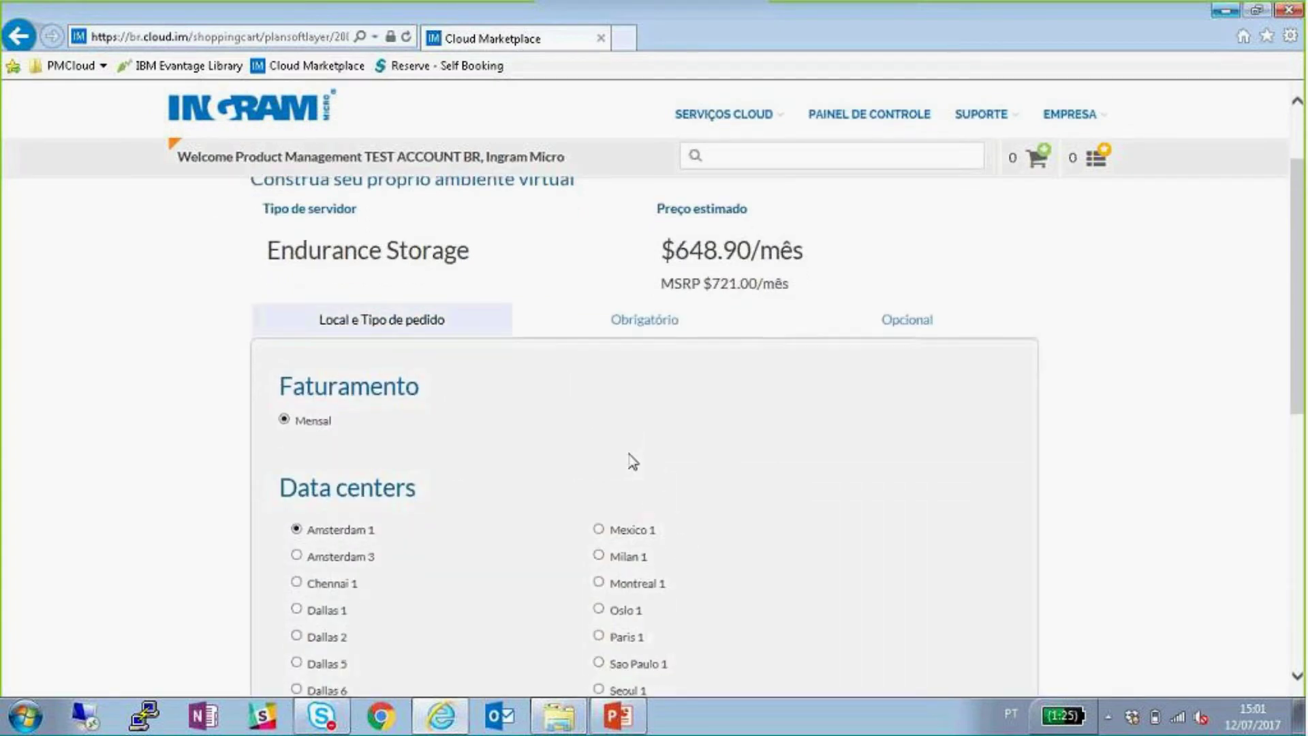
- Return to the Endurance Storage server setup form and go to the Painel de Controle
left_click(640, 652)
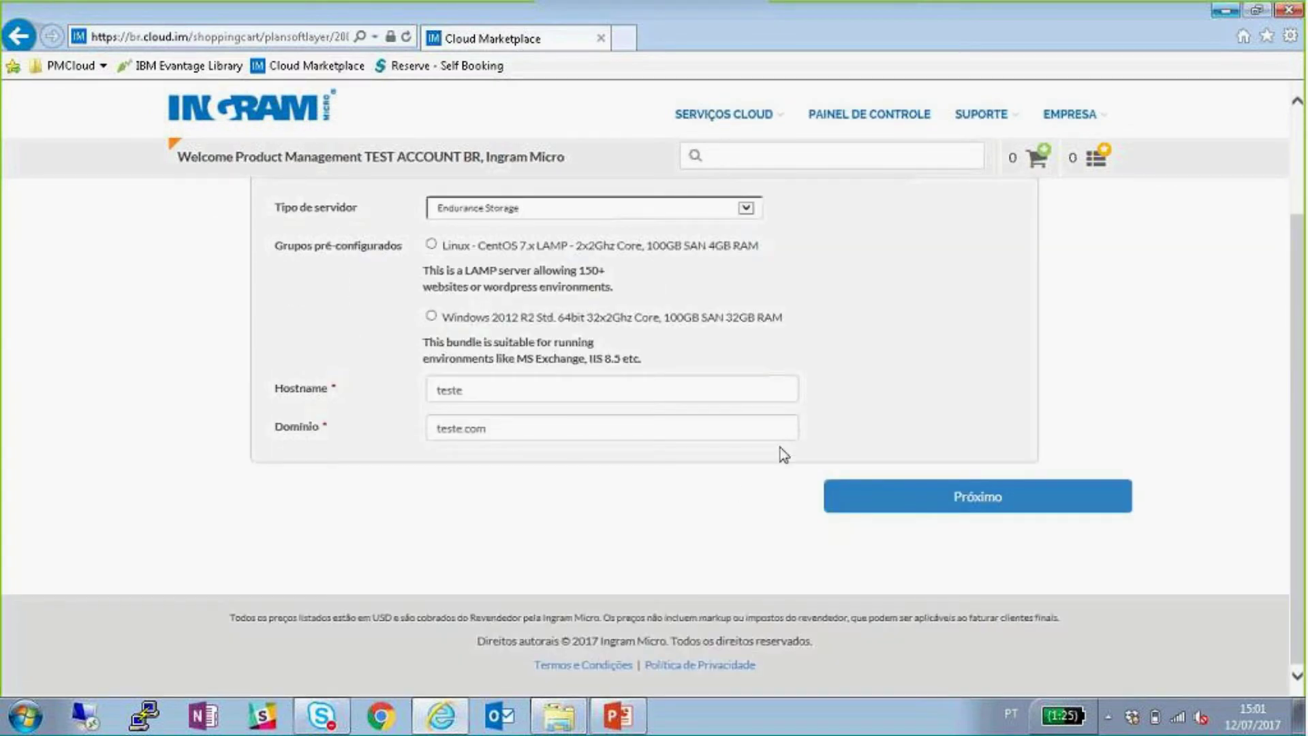
scroll(811, 449, "up", 2)
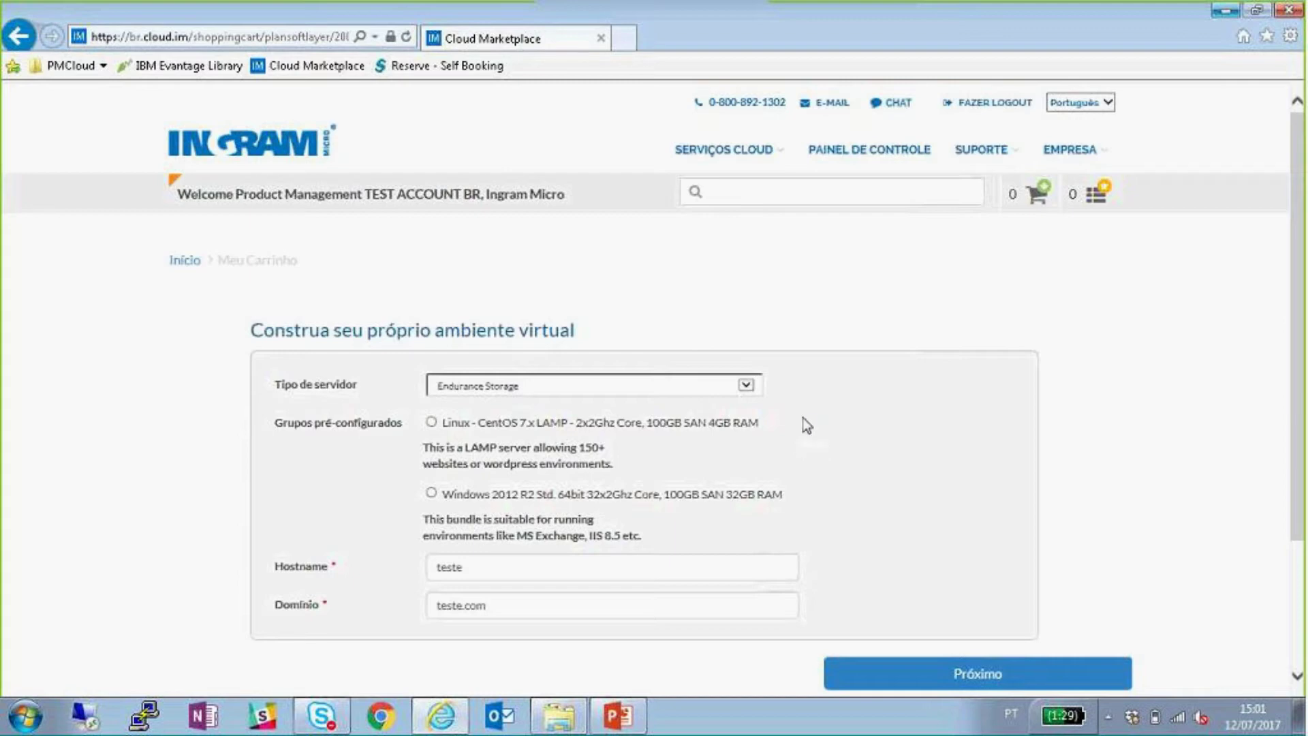
left_click(845, 153)
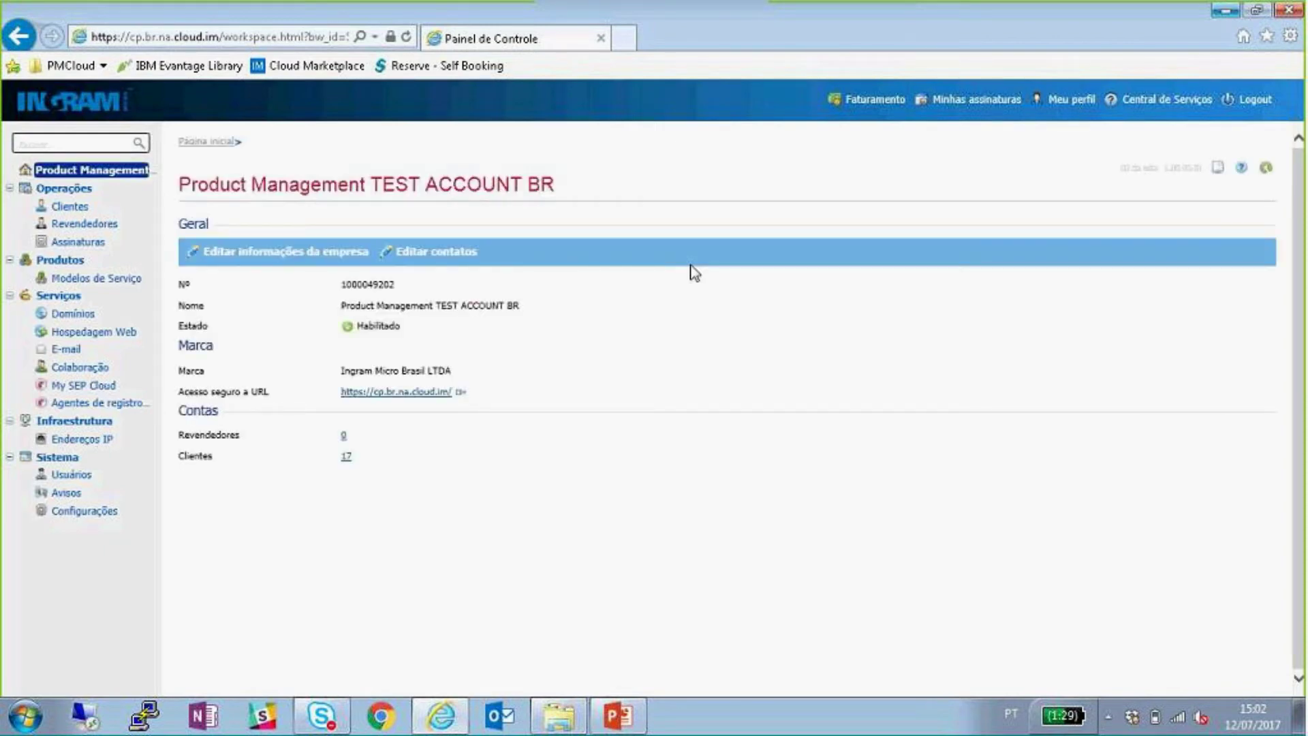
- From the operations view, open a customer account's details page
left_click(874, 99)
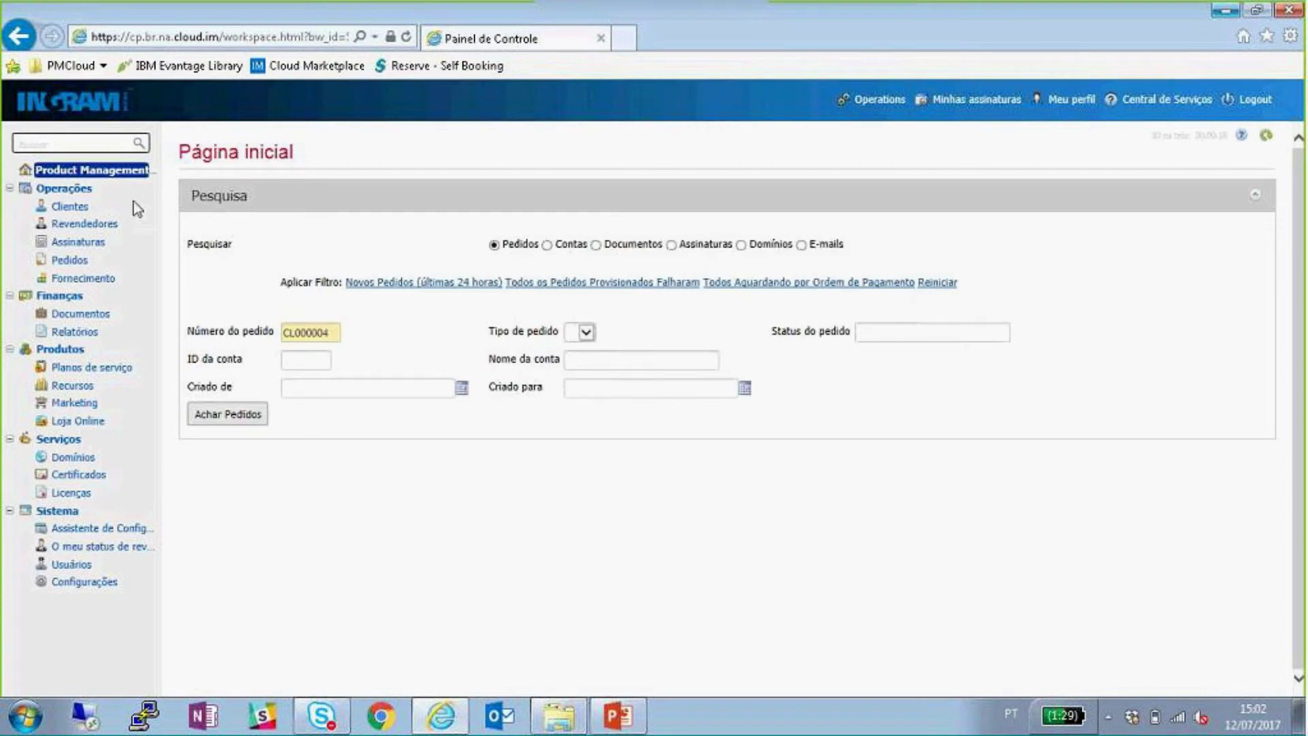
left_click(70, 207)
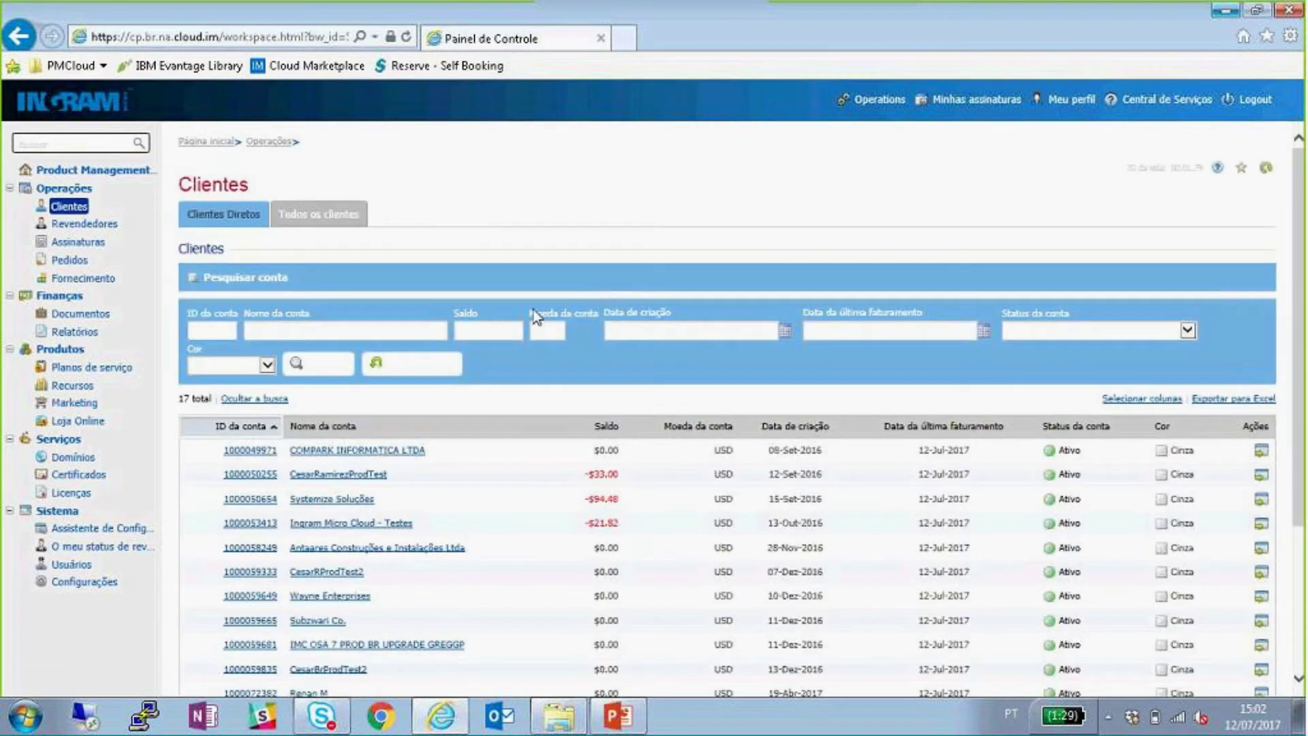
scroll(529, 345, "down", 3)
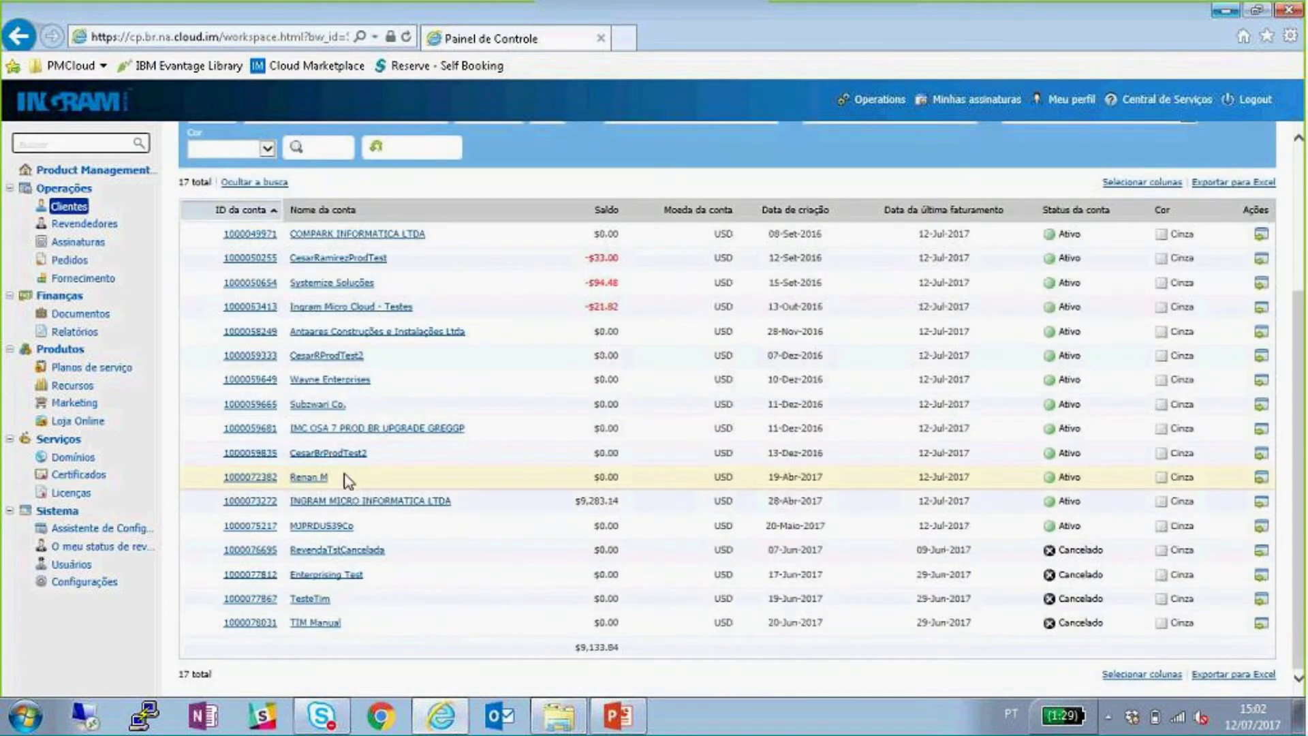
left_click(316, 478)
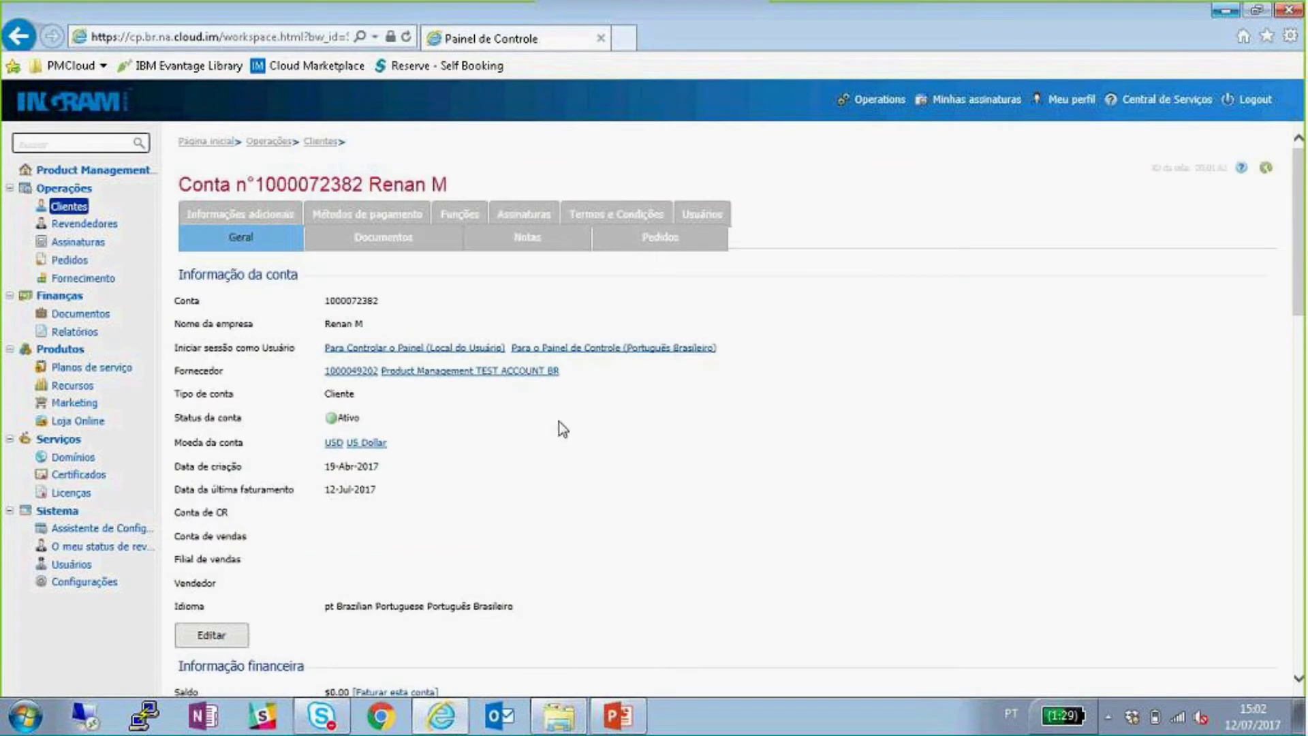
scroll(559, 433, "down", 12)
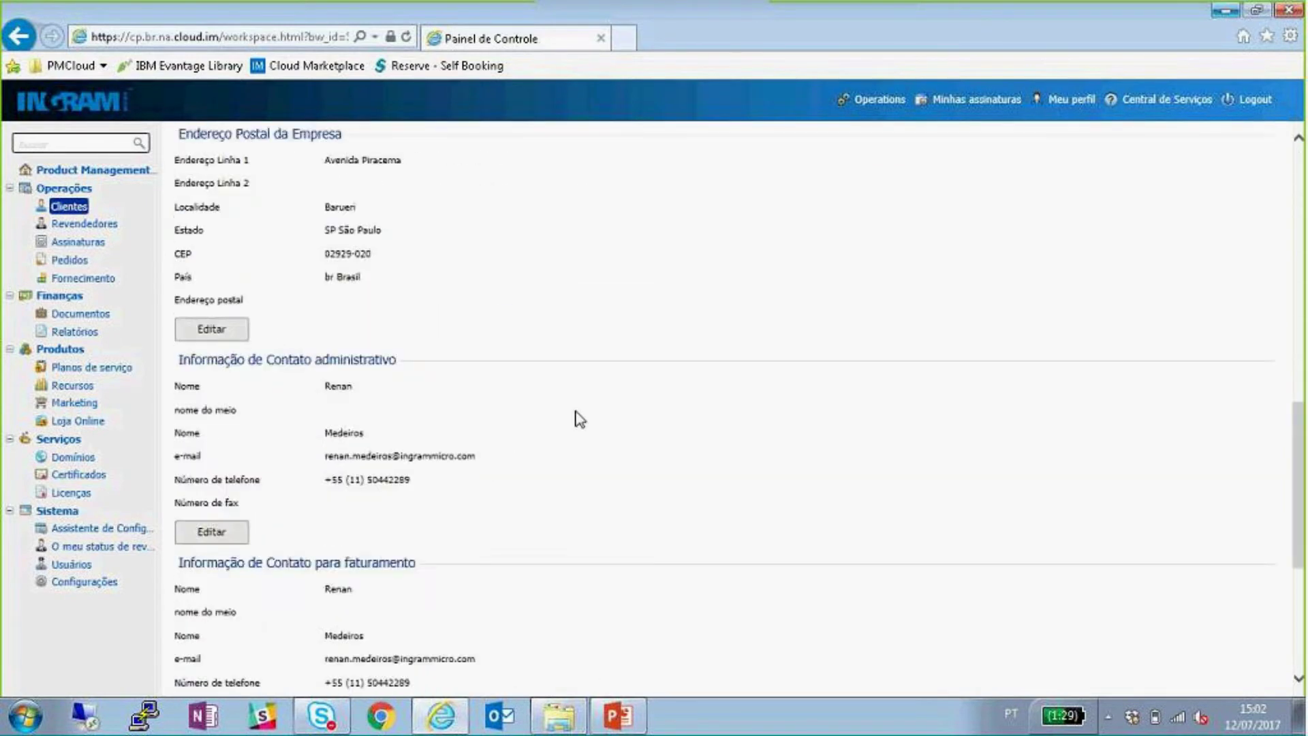
scroll(579, 419, "down", 5)
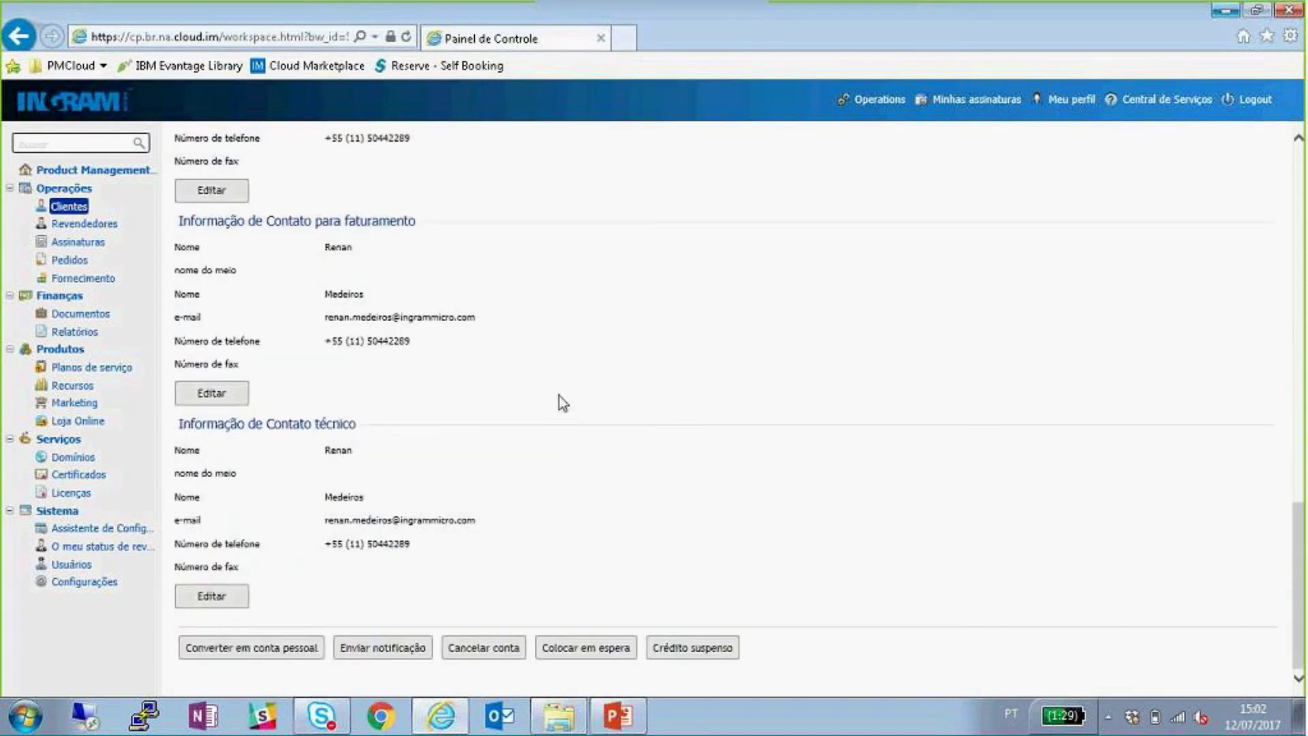
scroll(587, 346, "up", 17)
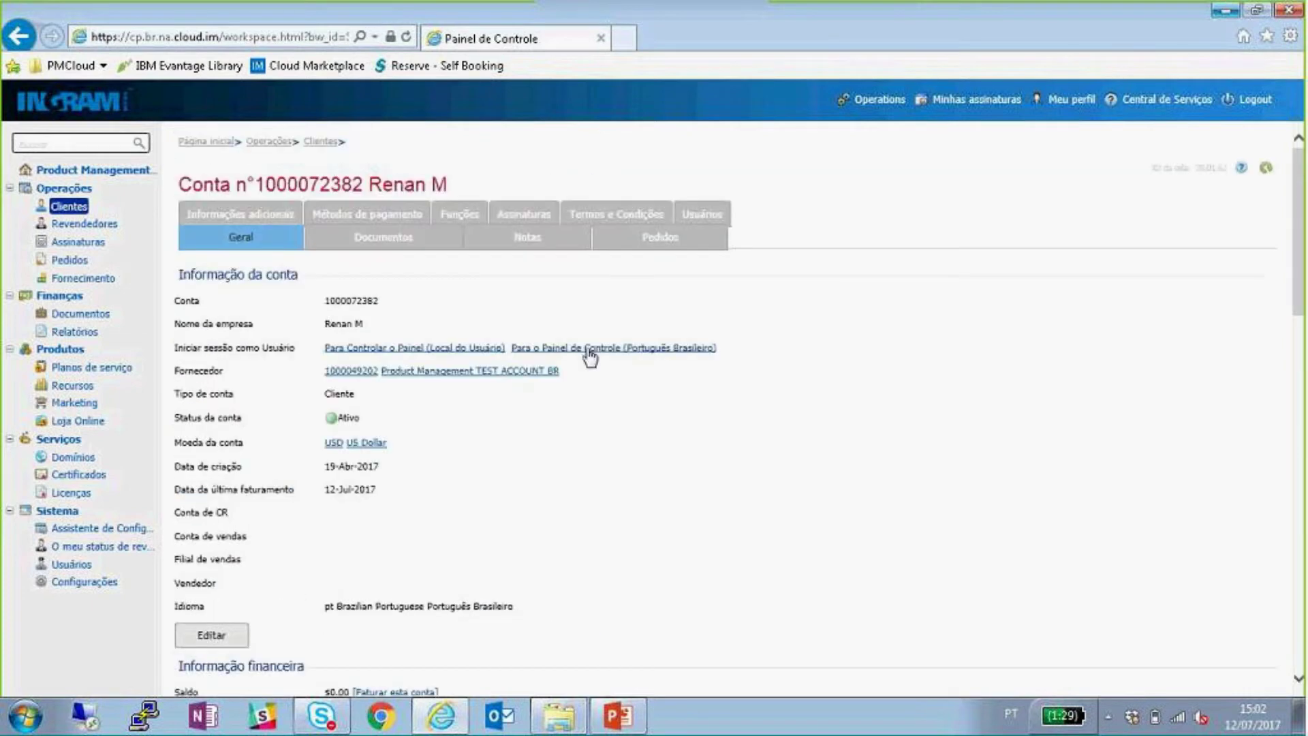
- Open the Assinaturas list and review SoftLayer subscription 1126989, valid until 12-Ago-2017
left_click(528, 214)
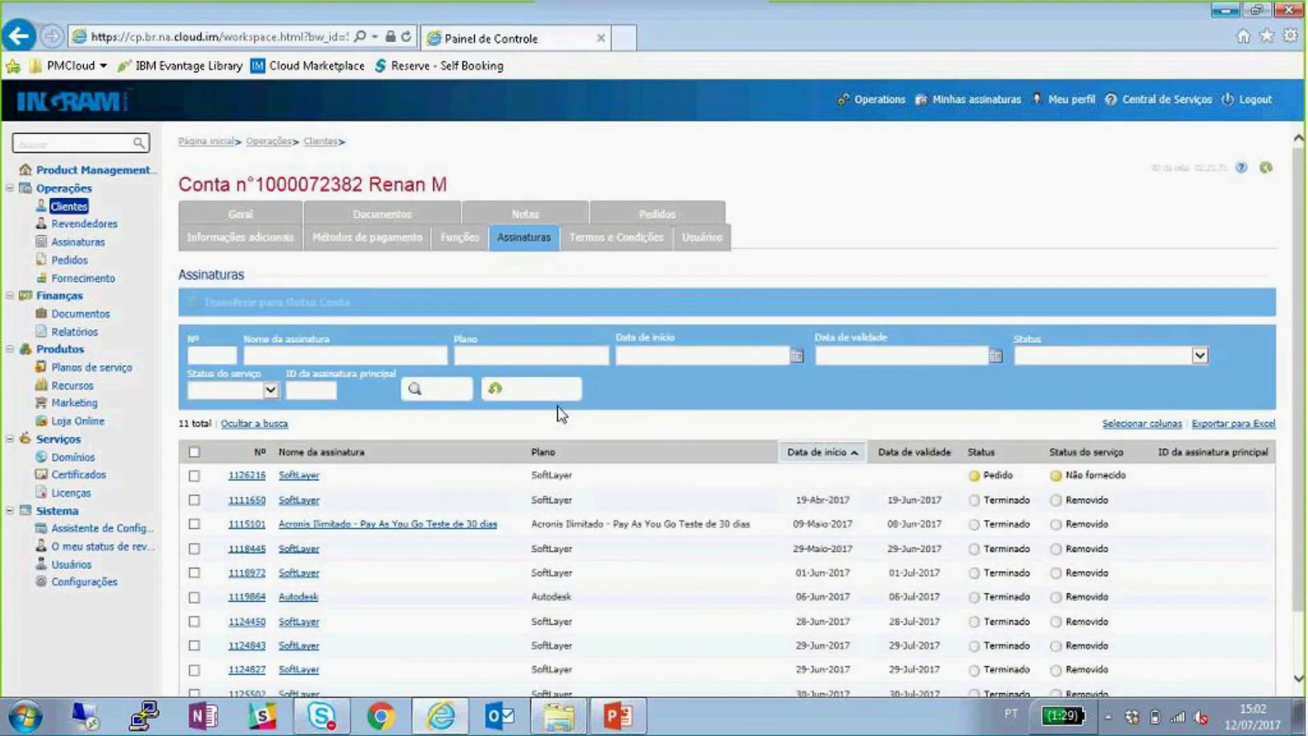
scroll(718, 447, "down", 1)
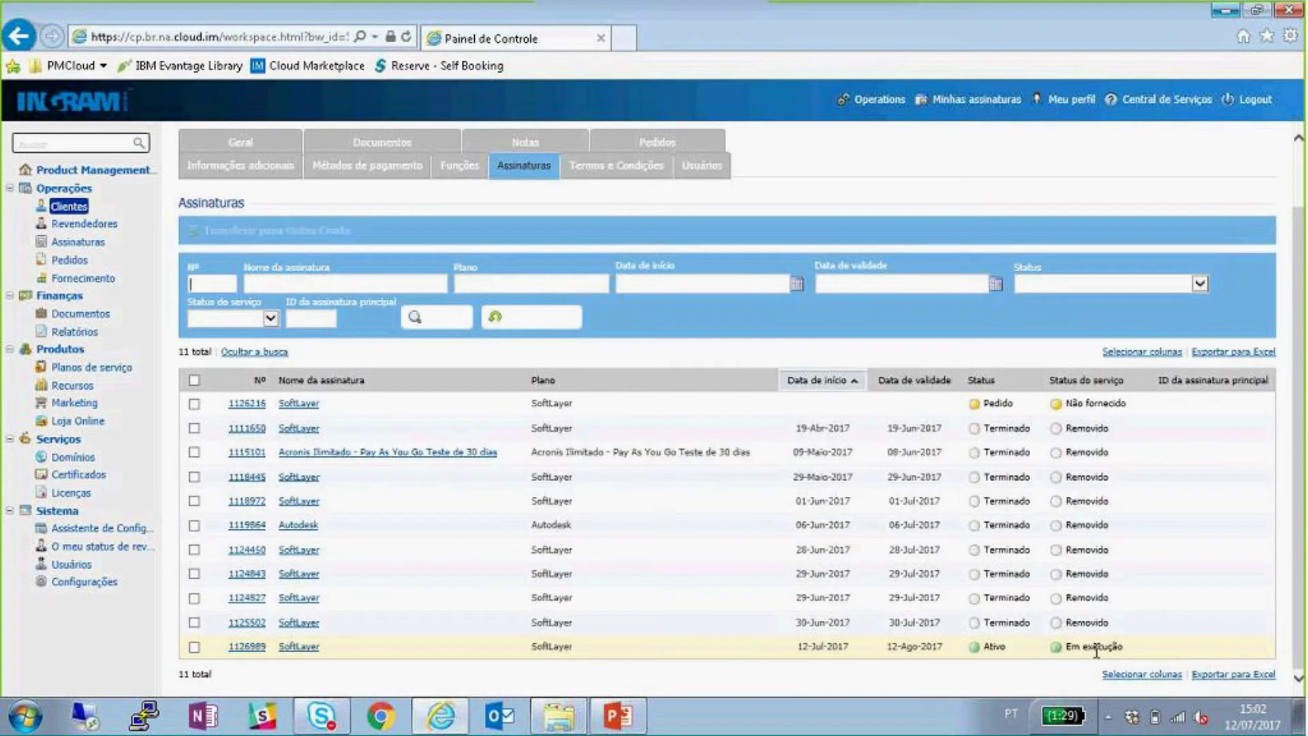
left_click(294, 647)
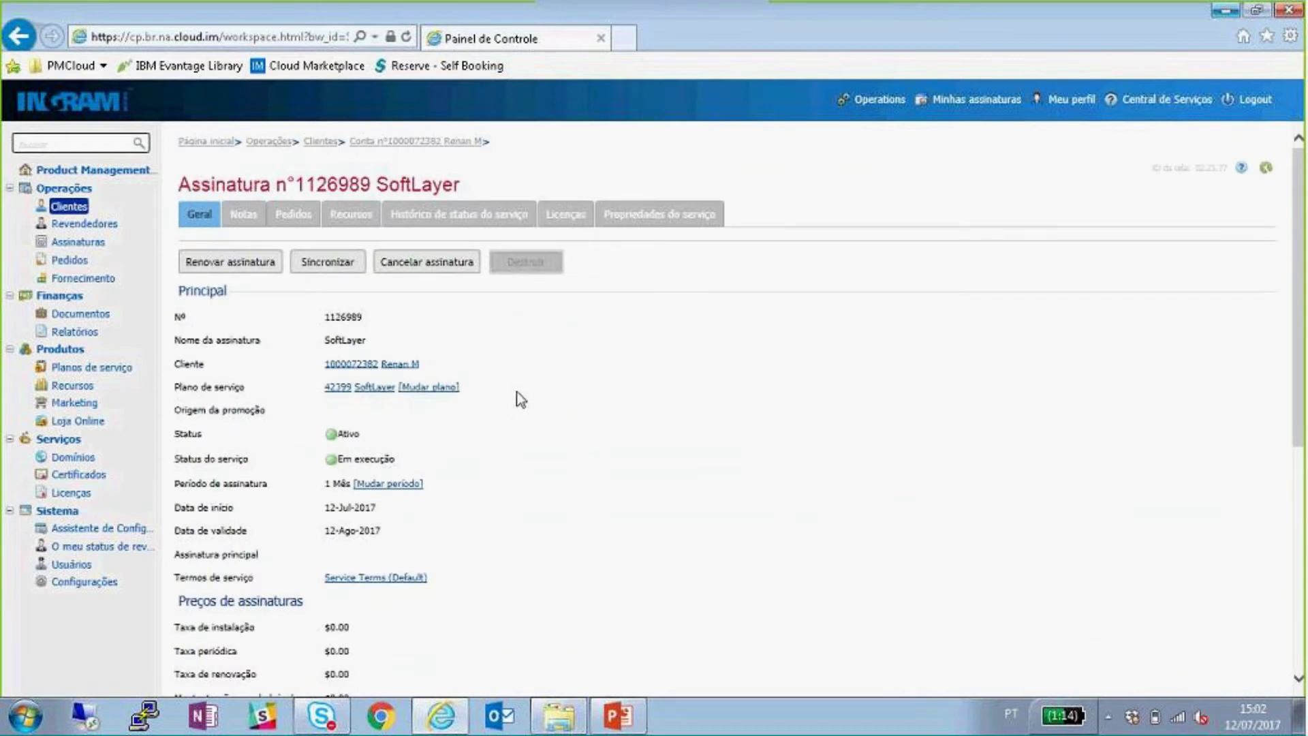
scroll(513, 397, "down", 1)
scroll(512, 397, "down", 1)
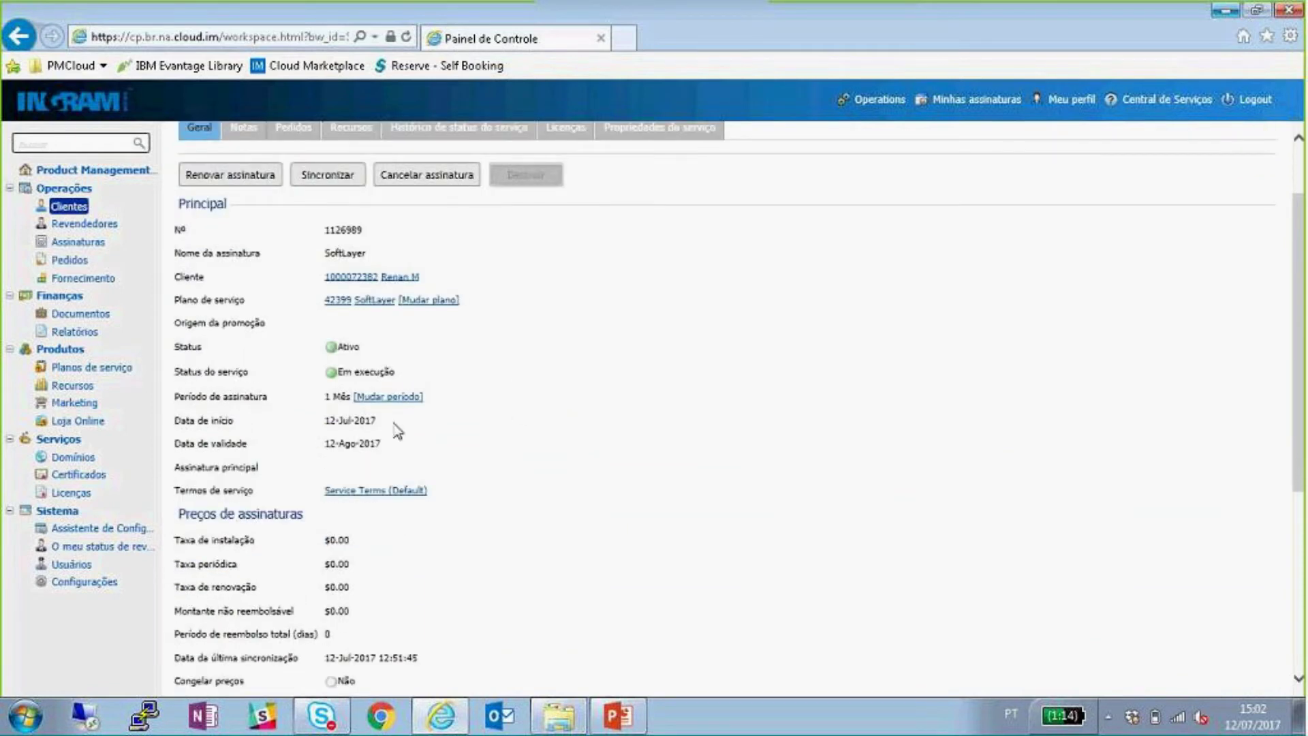
left_click_drag(379, 422, 308, 423)
left_click(386, 443)
scroll(549, 395, "down", 5)
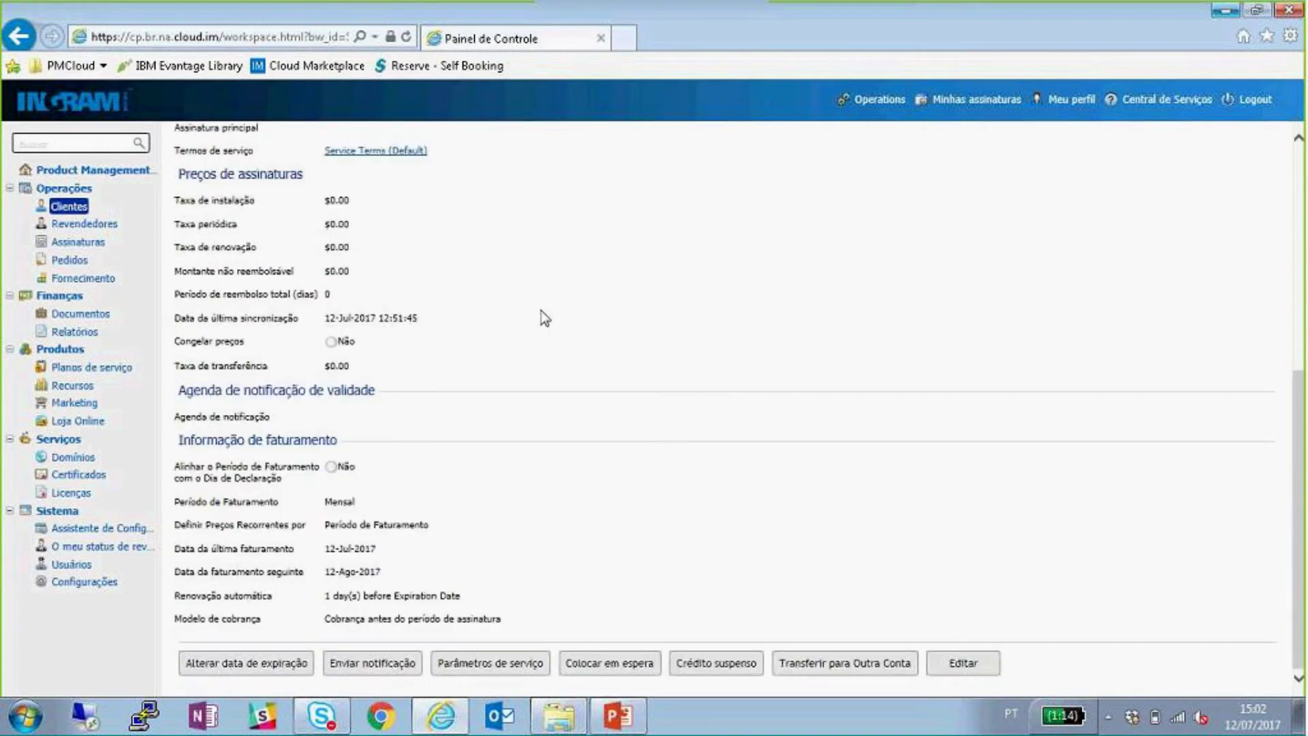
scroll(550, 311, "up", 6)
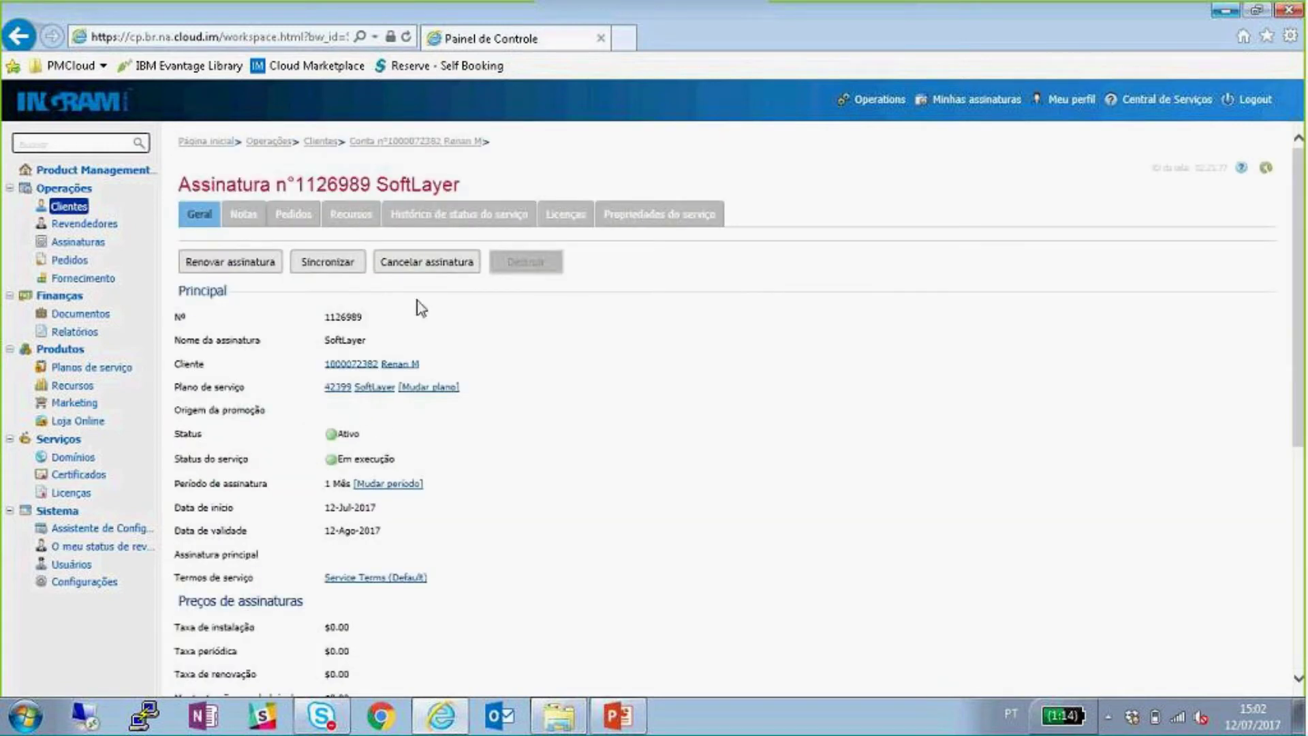
left_click(879, 100)
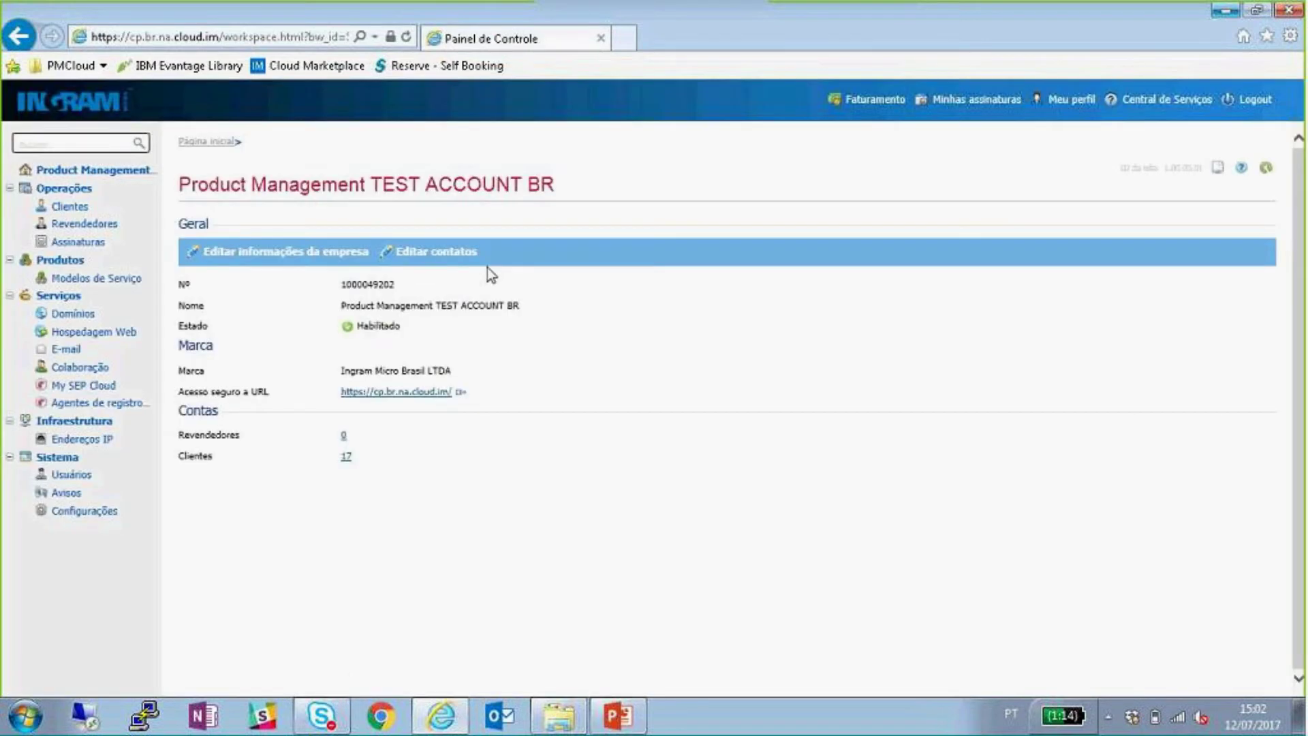
left_click(69, 206)
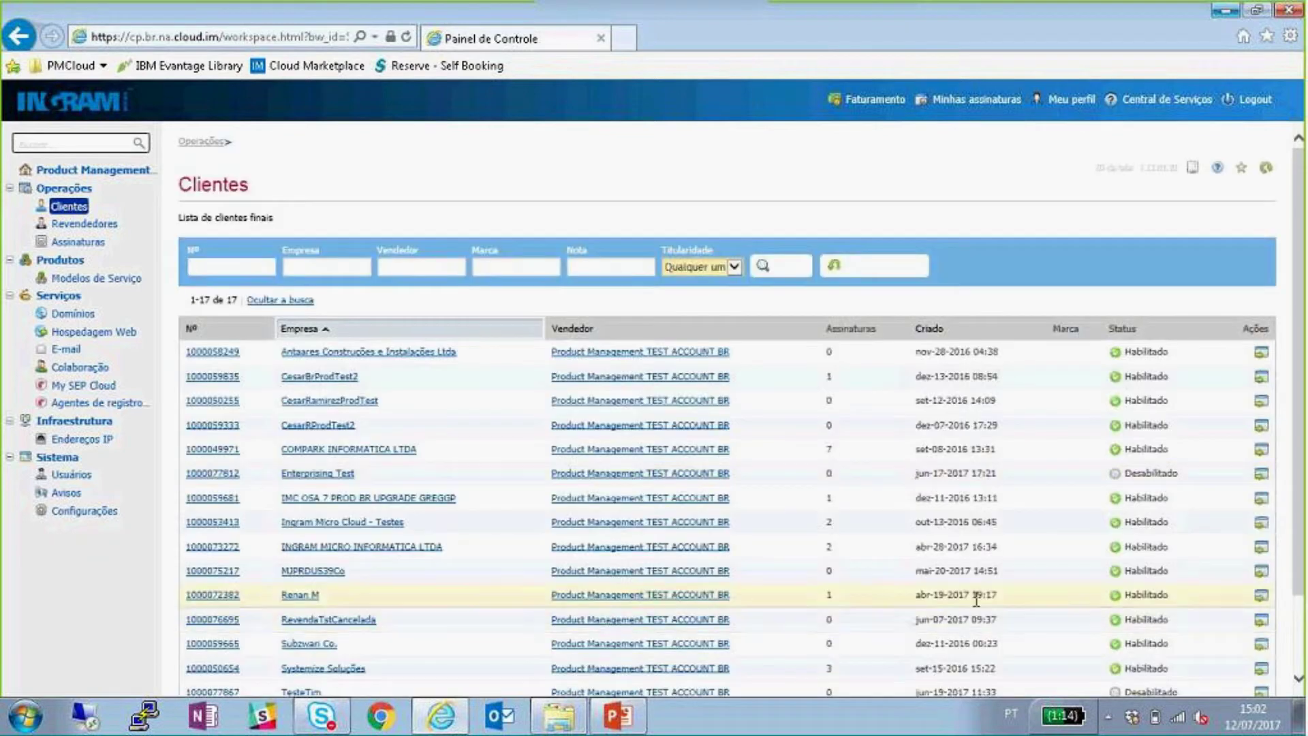
left_click(1261, 595)
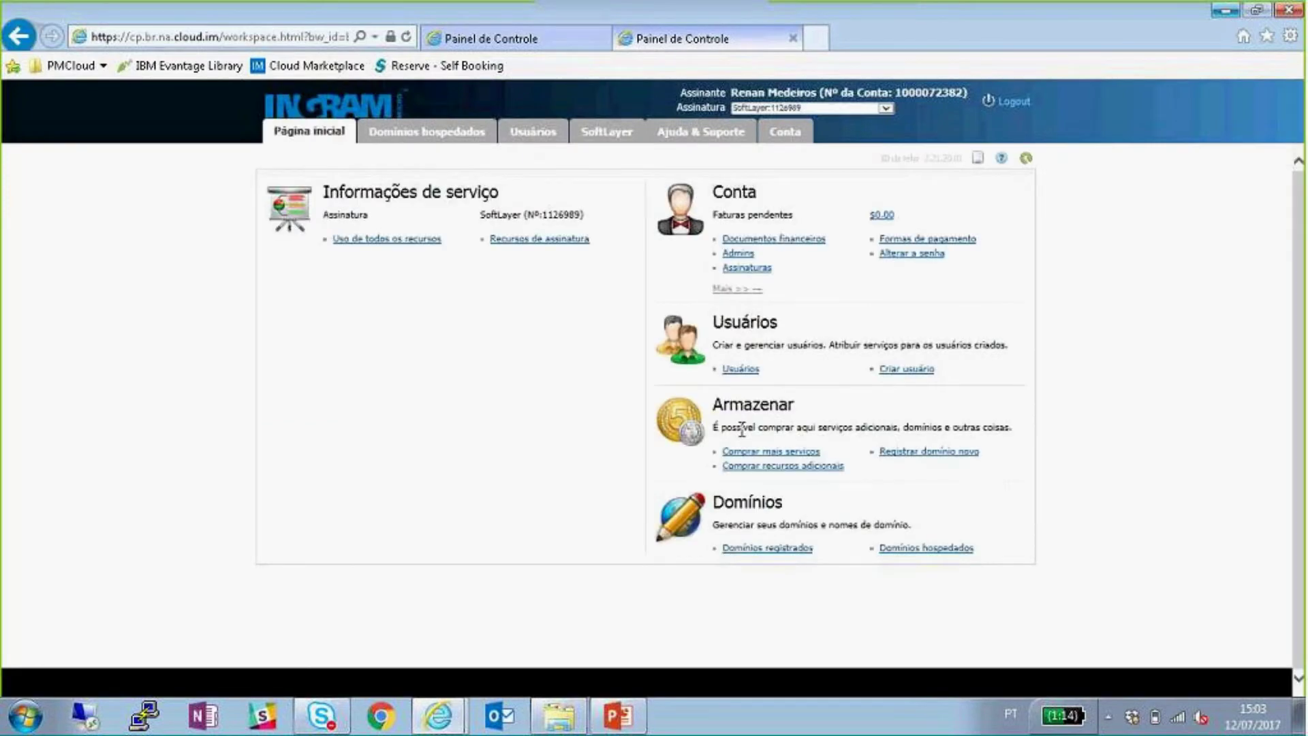
left_click_drag(584, 214, 483, 217)
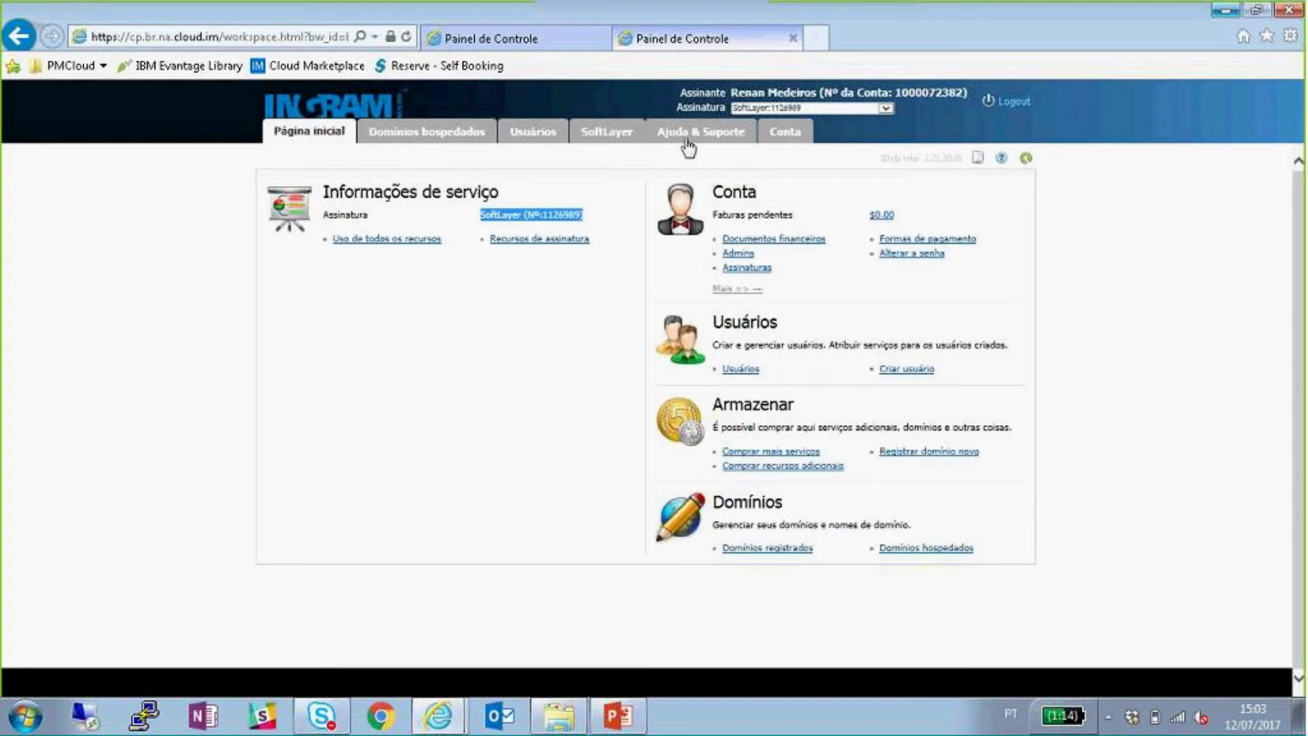
left_click(860, 108)
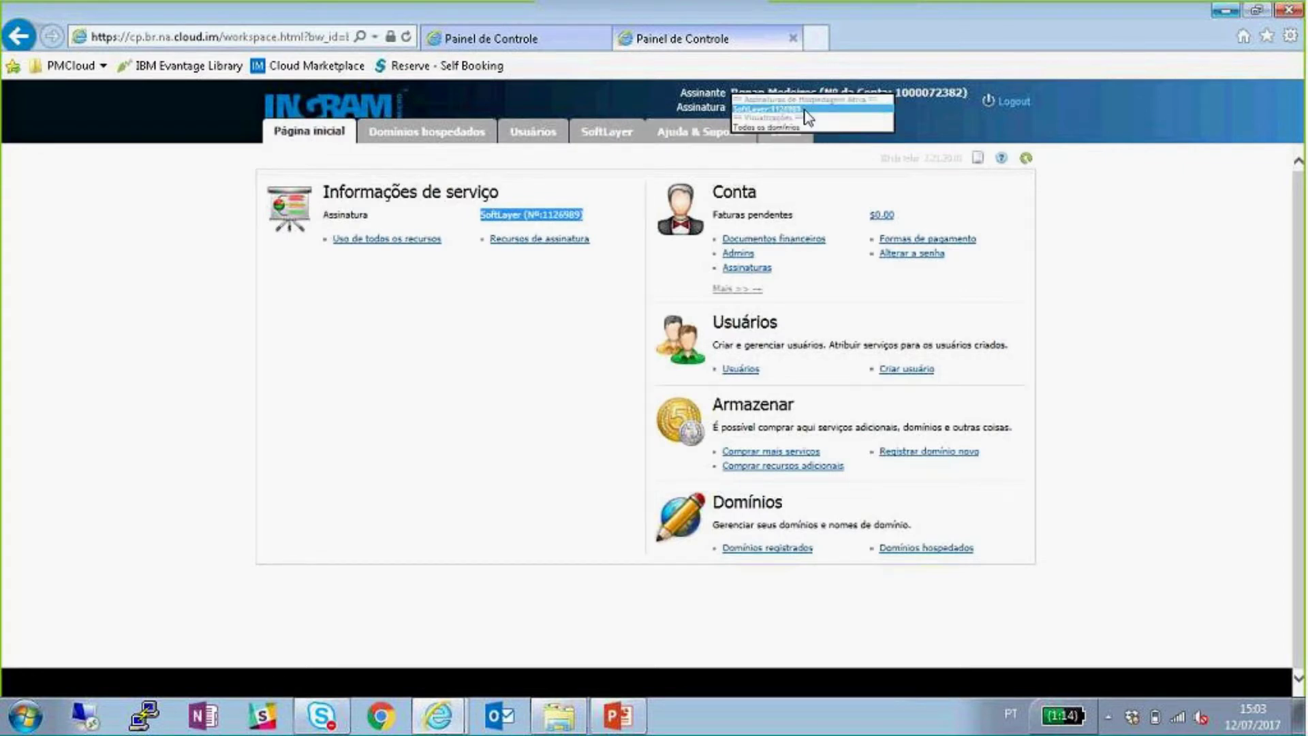
left_click(803, 109)
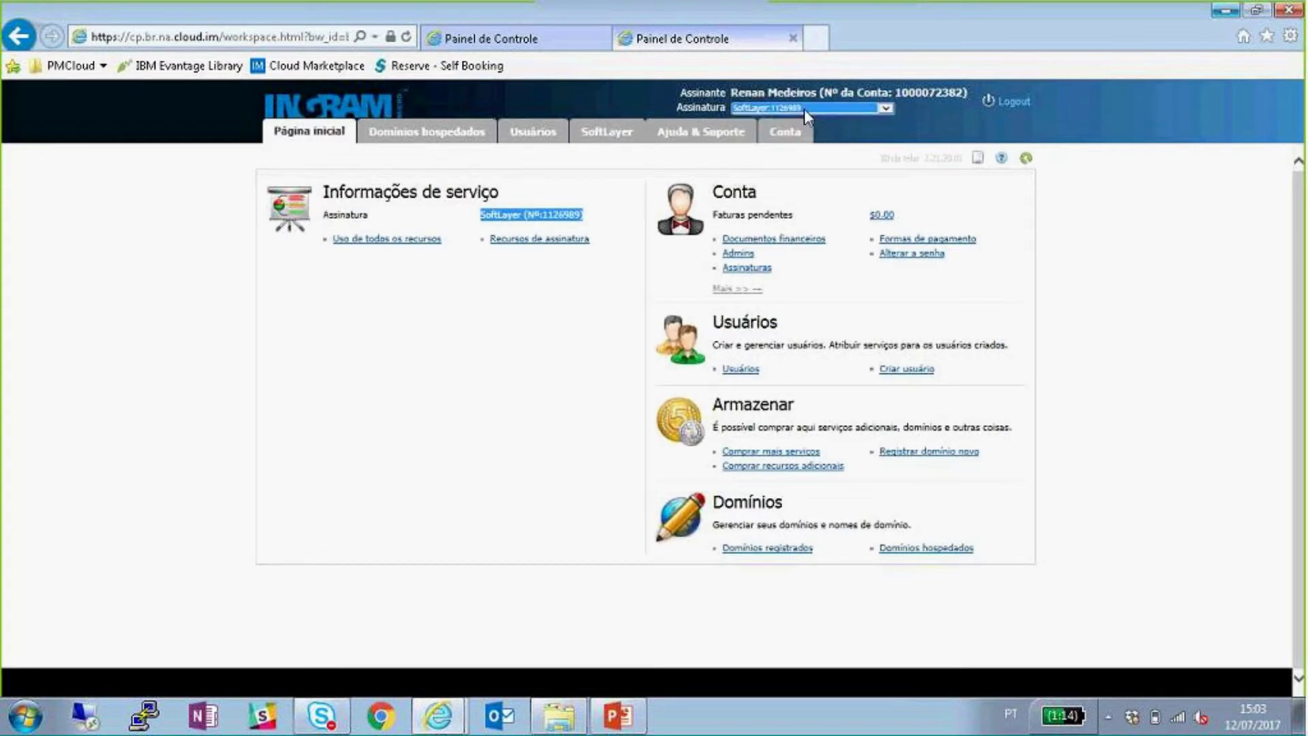
left_click(609, 134)
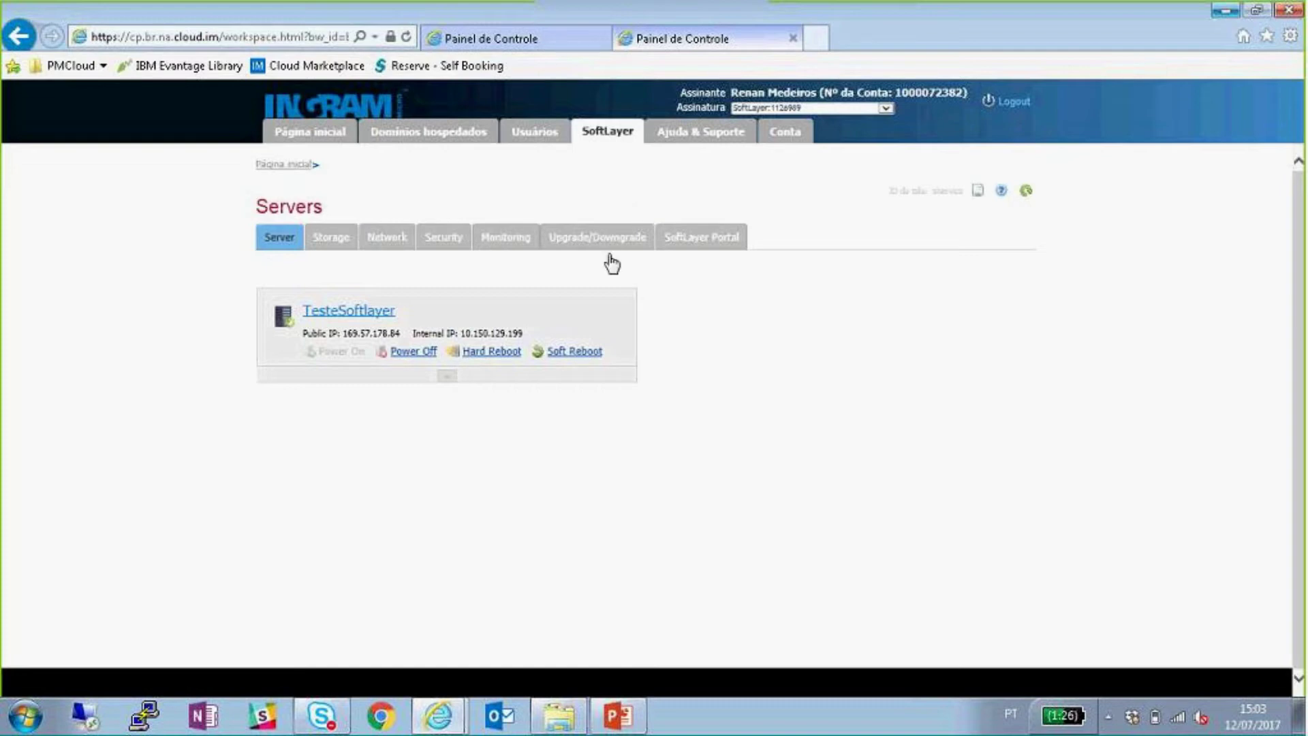
- Inspect TesteSoftlayer's instance specs and IP addresses, then open the Block Storage page
left_click(445, 378)
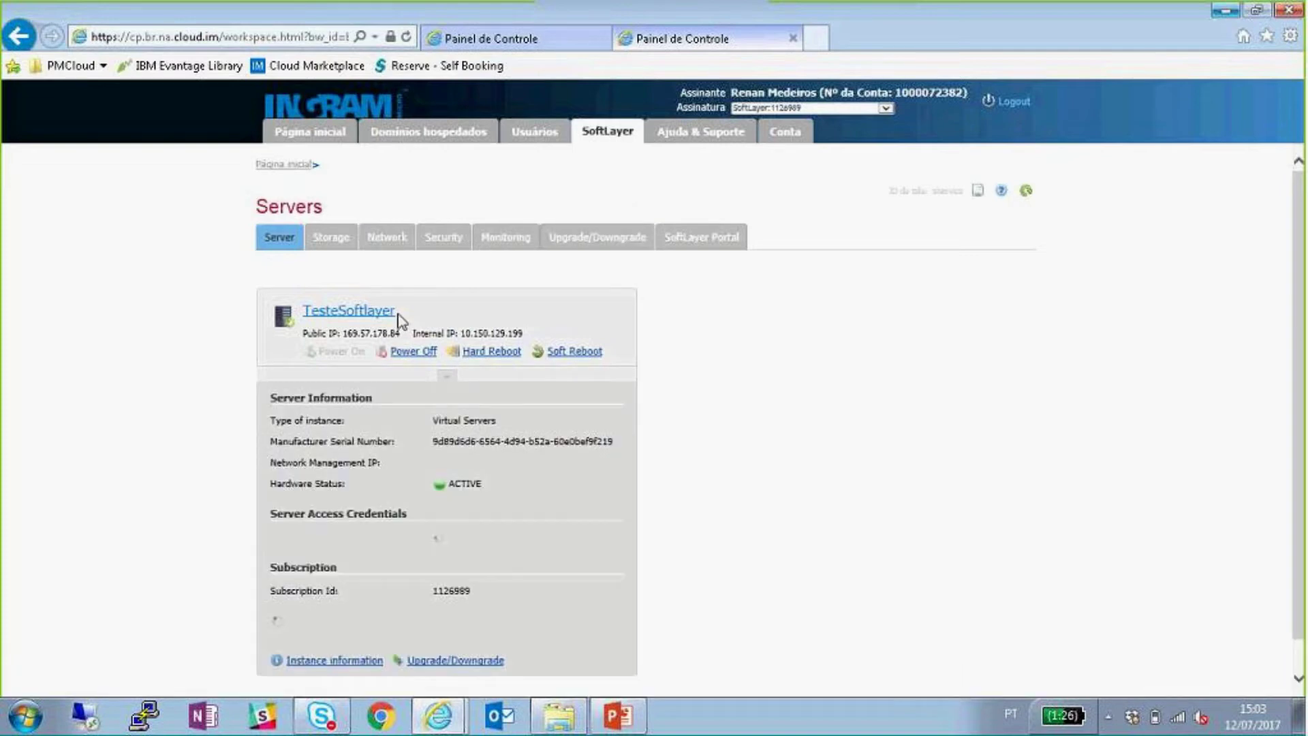
left_click(329, 669)
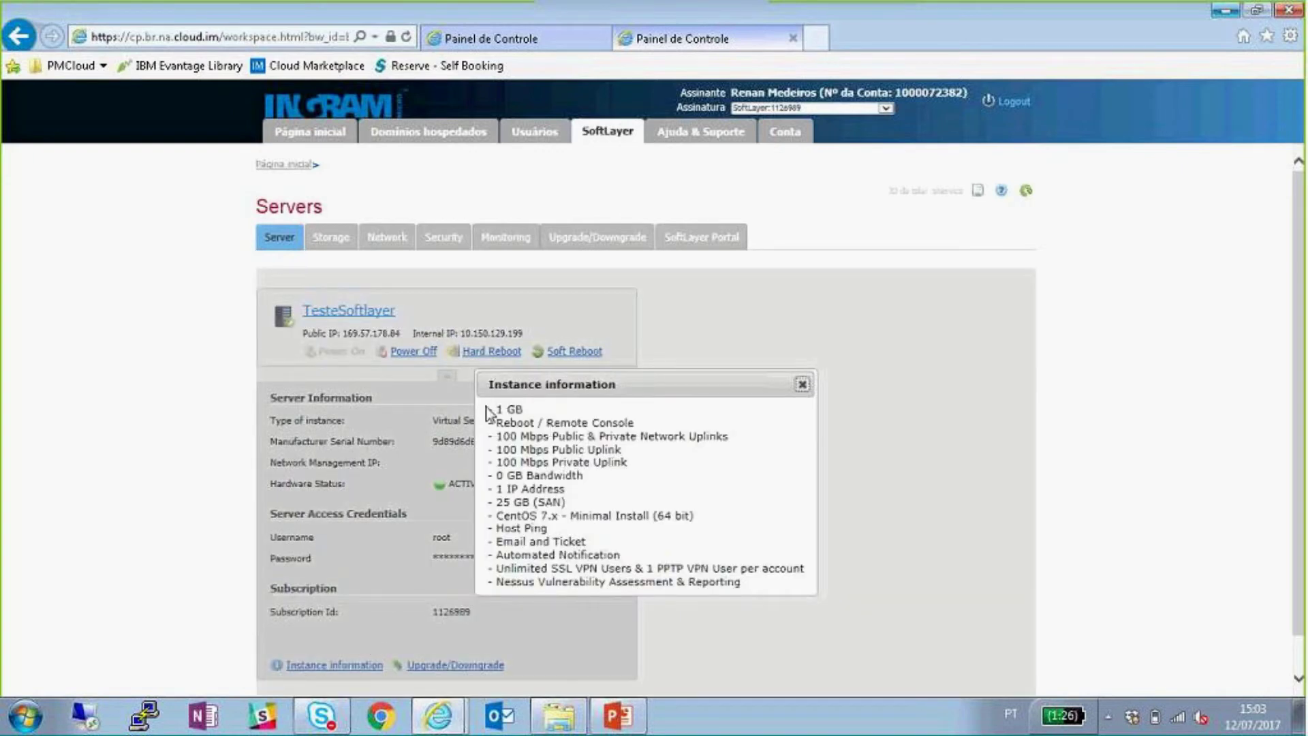
left_click_drag(489, 408, 774, 590)
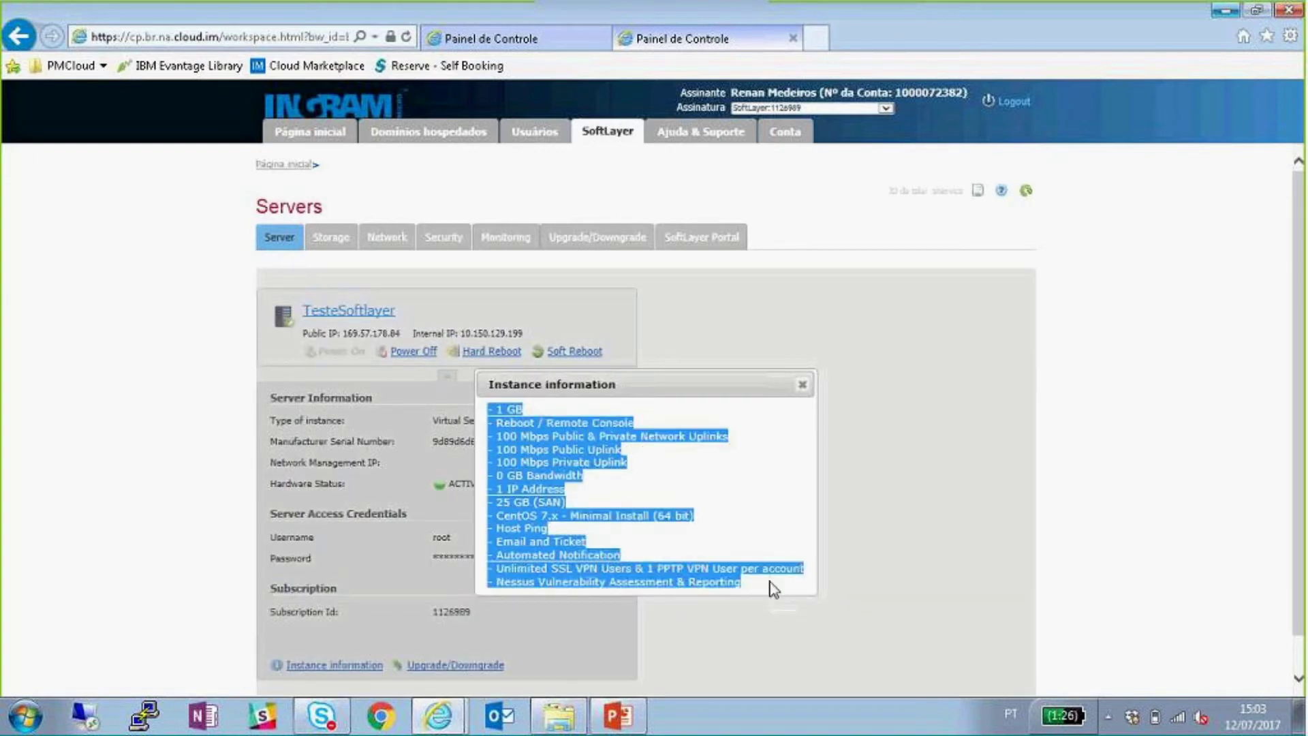
left_click(773, 588)
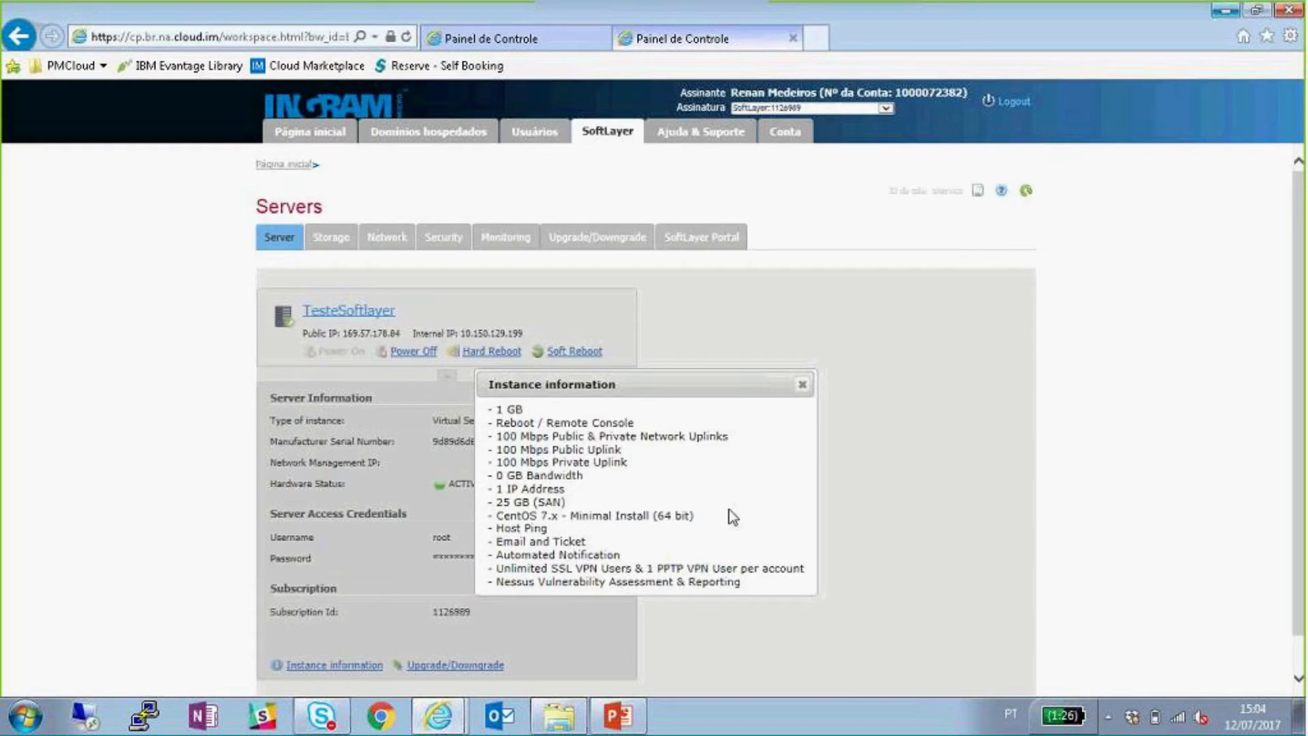
left_click(802, 385)
left_click_drag(401, 333, 313, 332)
left_click_drag(518, 333, 413, 333)
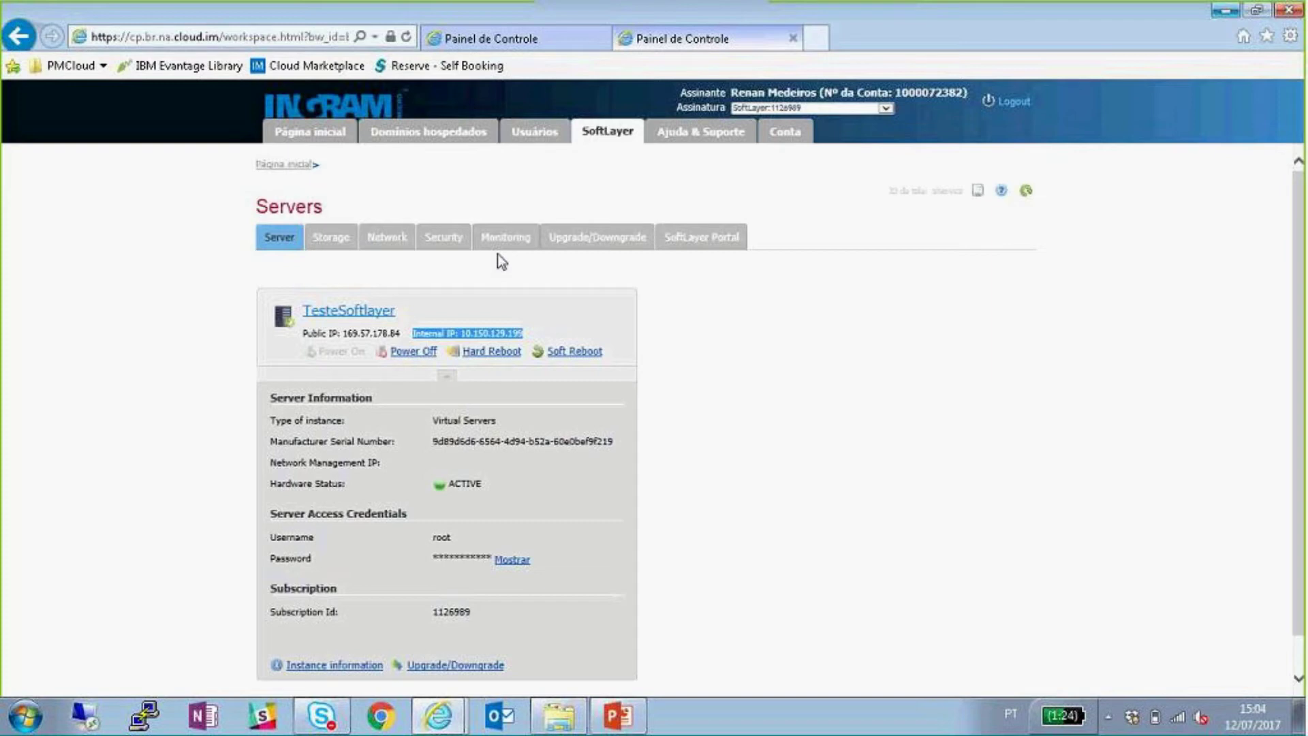
left_click(332, 245)
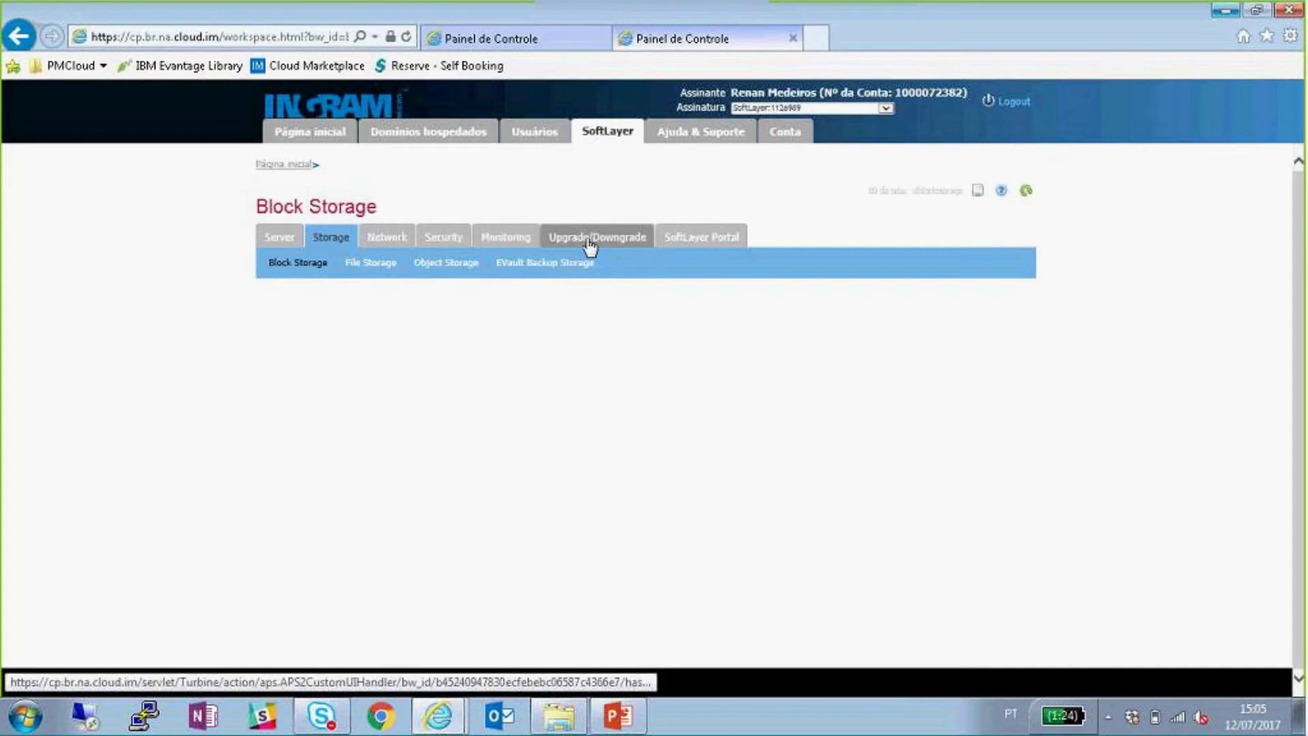
- In Upgrade/Downgrade for TesteSoftlayer, try the 8 x 2.0 GHz Cores computing instance
left_click(589, 240)
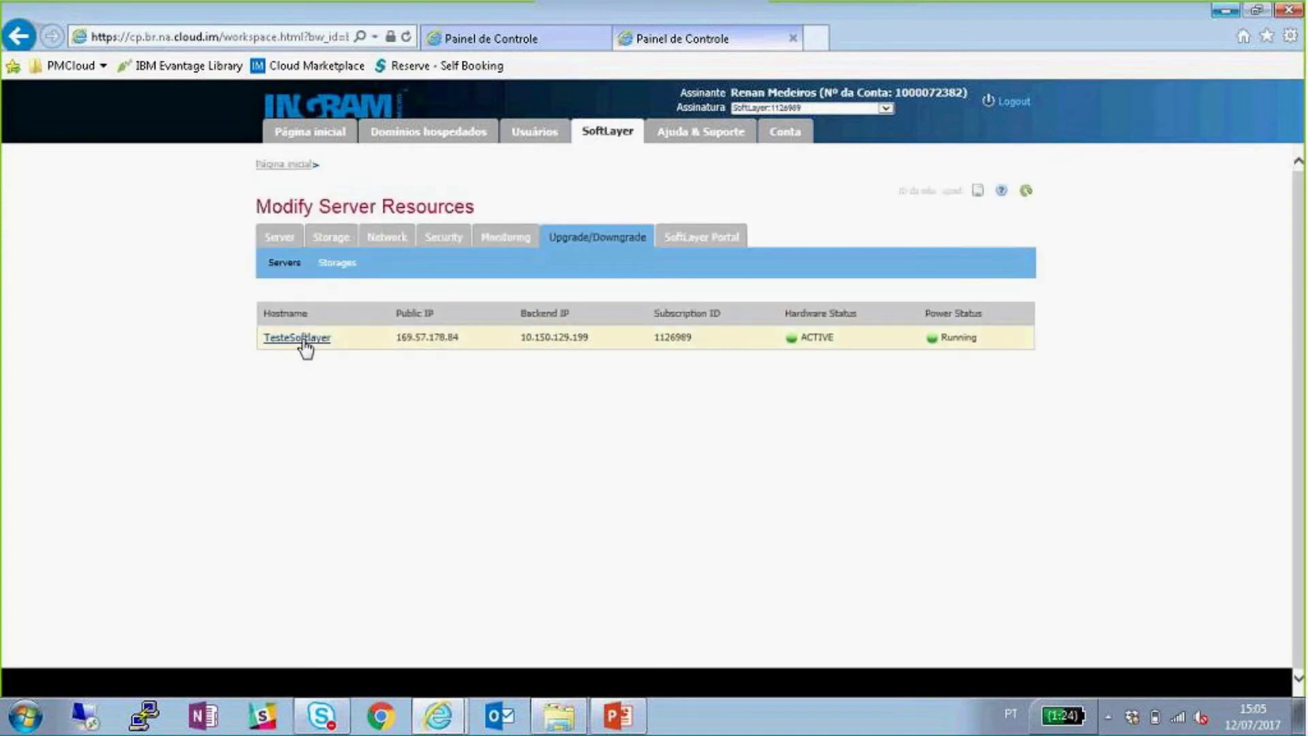
left_click(299, 338)
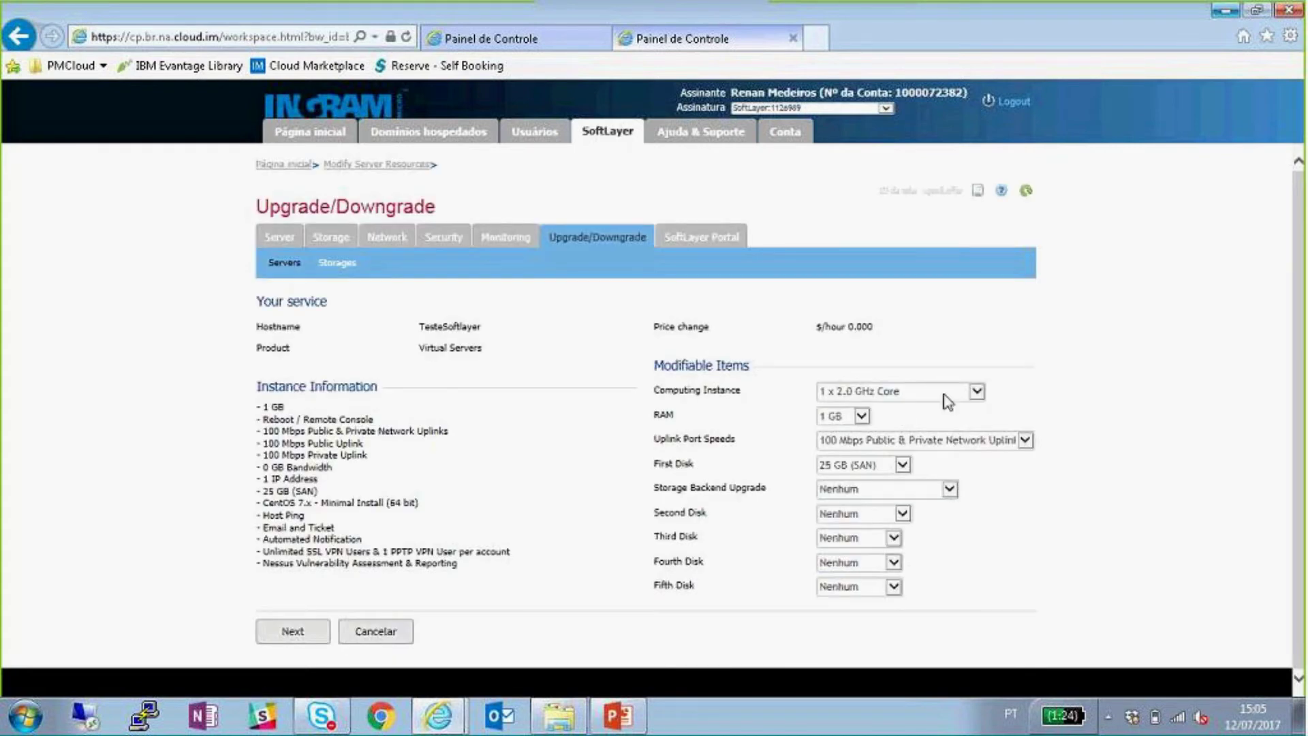
left_click(947, 392)
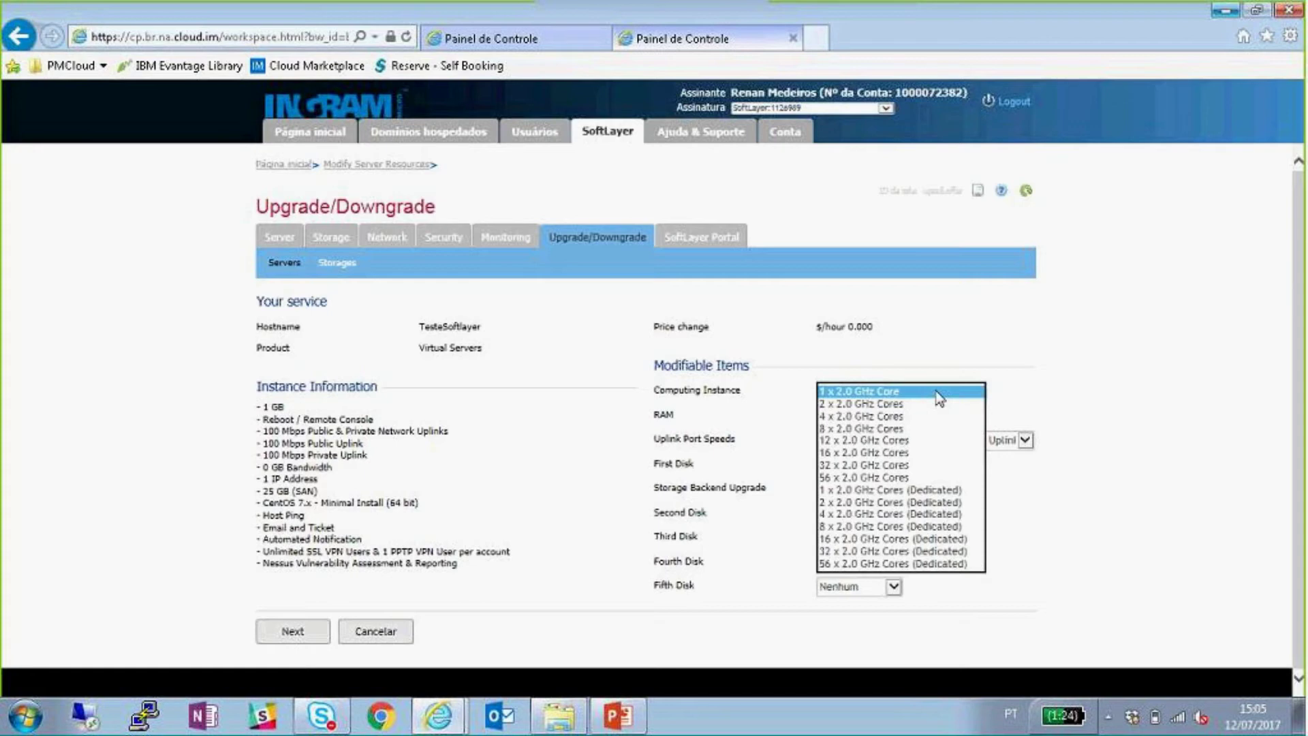
left_click(1060, 372)
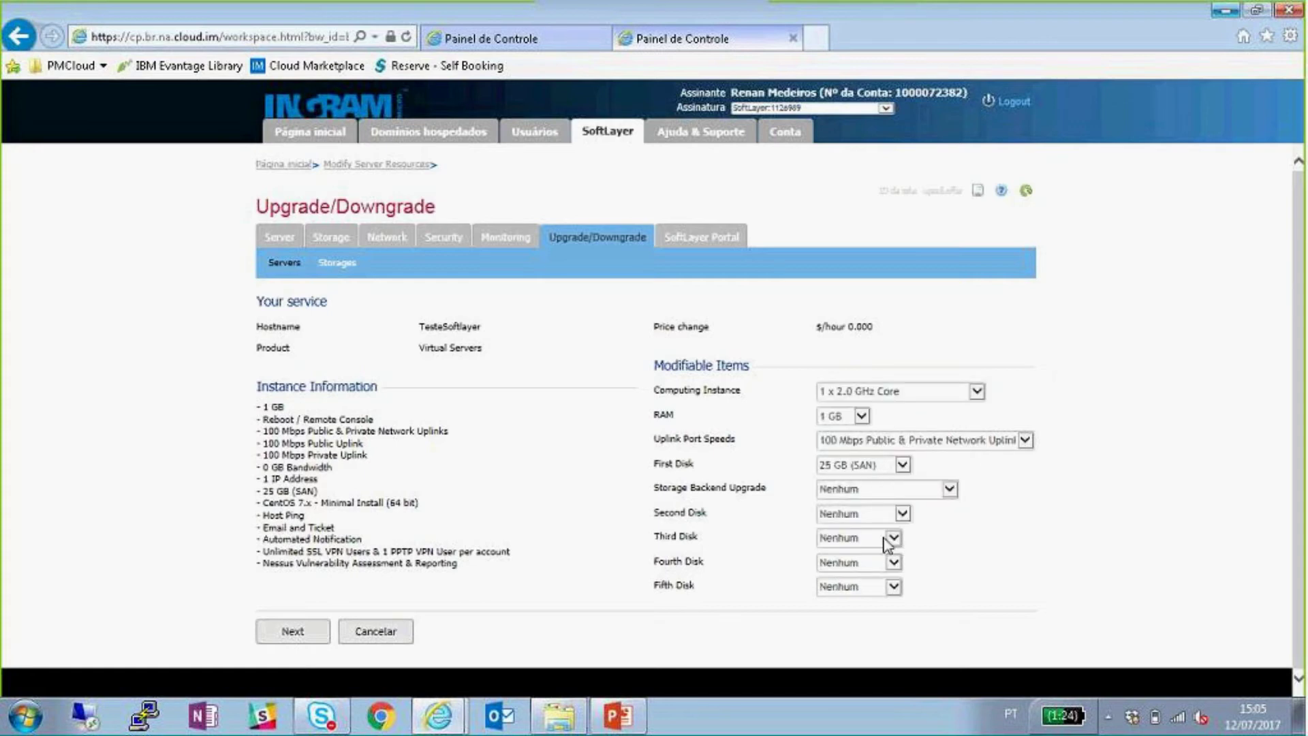
left_click(873, 393)
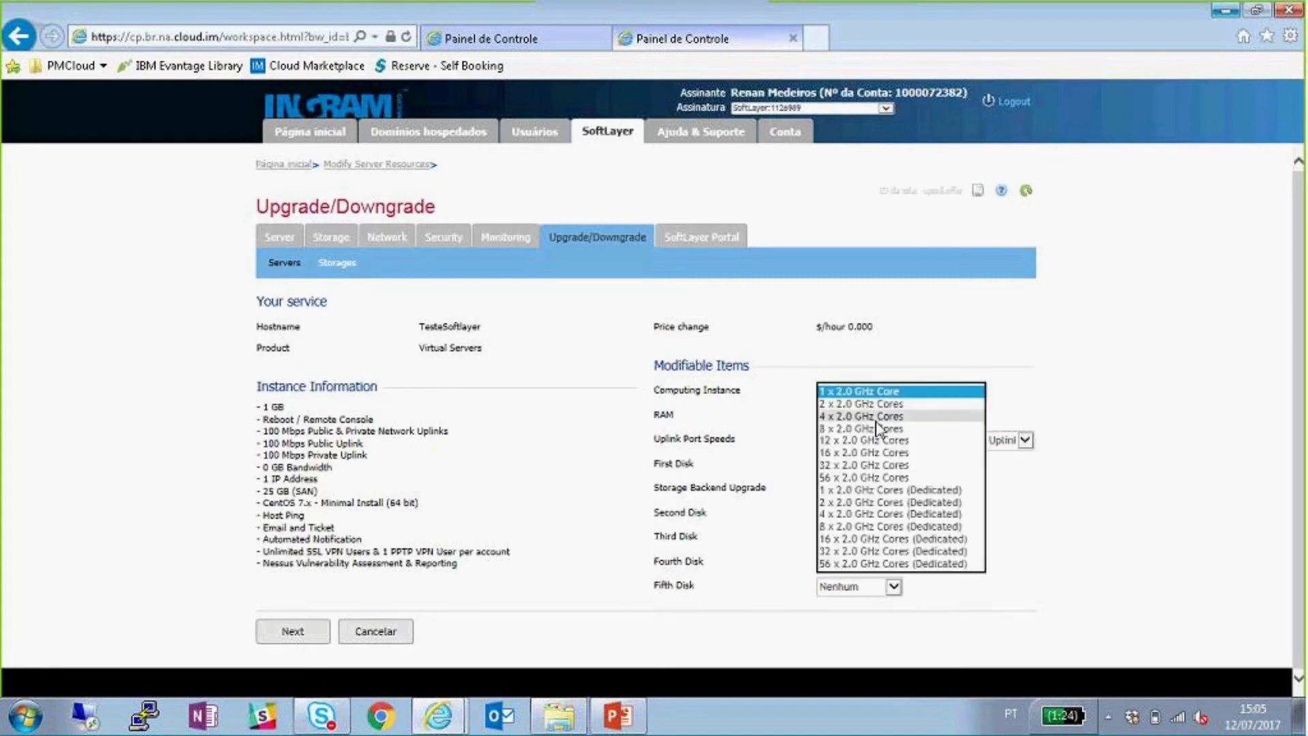
left_click(878, 428)
- Note the 0.189 hourly price, then revert to 1 x 2.0 GHz Core
double_click(860, 327)
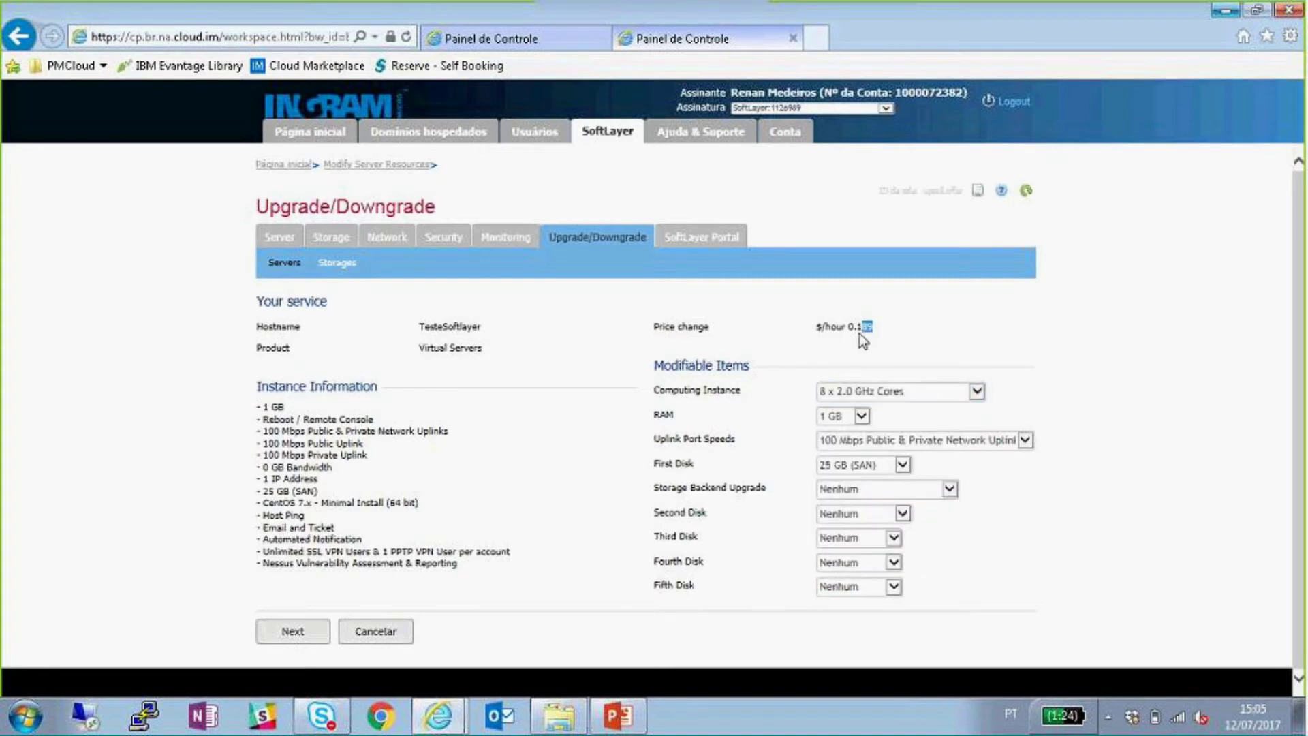
left_click(929, 354)
left_click_drag(874, 325, 850, 329)
left_click(907, 391)
left_click(944, 354)
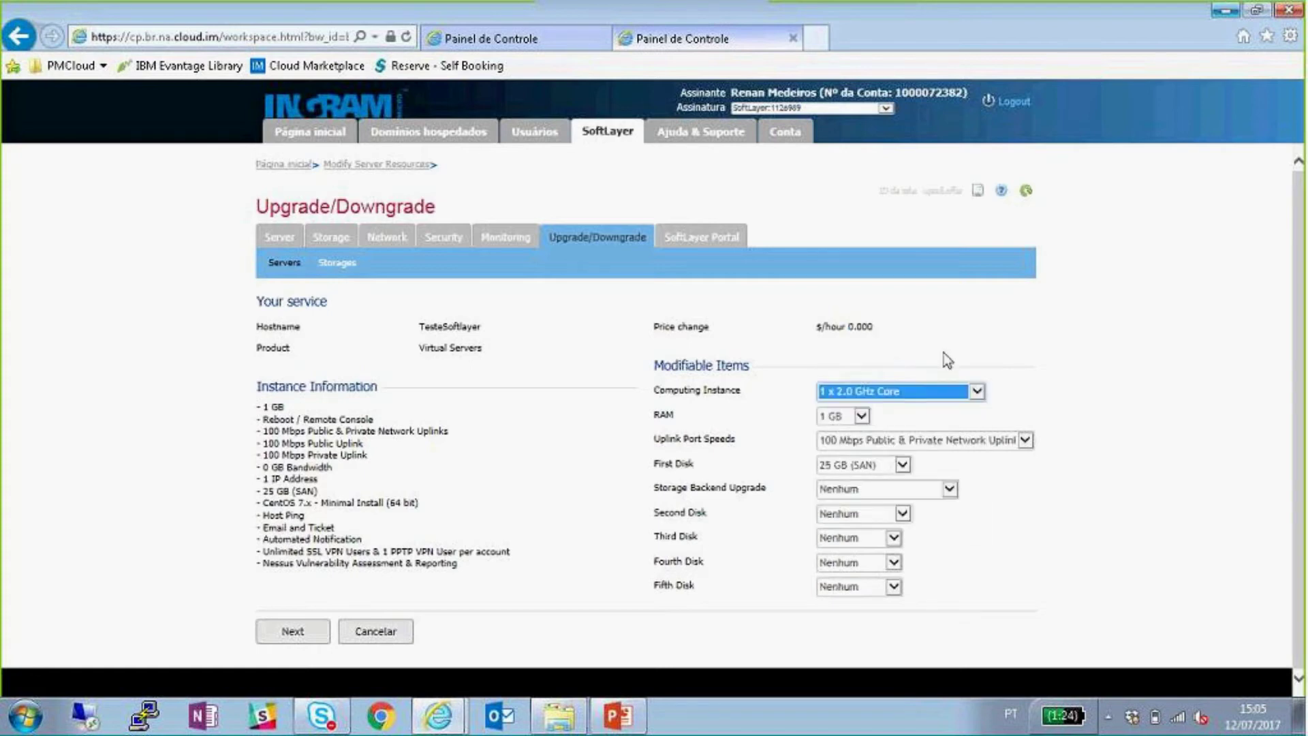
left_click(946, 360)
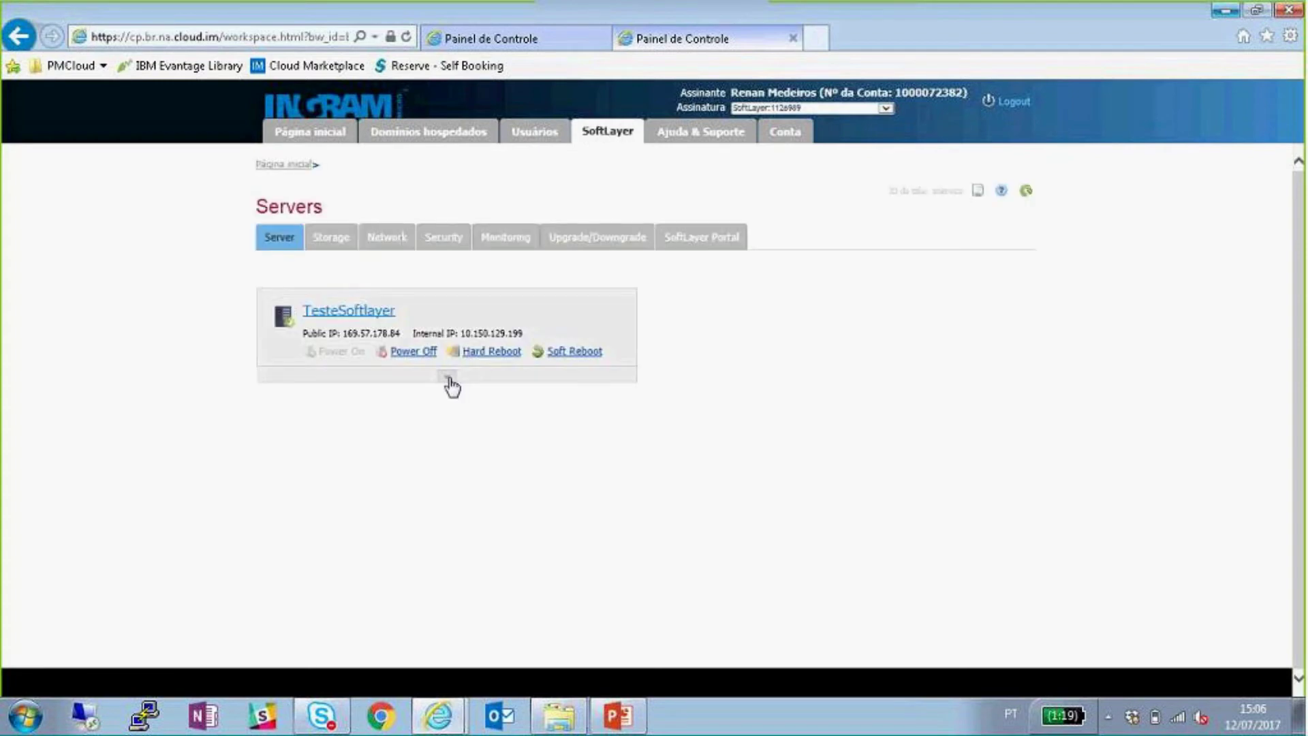
- Expand TesteSoftlayer's details and unmask its root access password
left_click(448, 378)
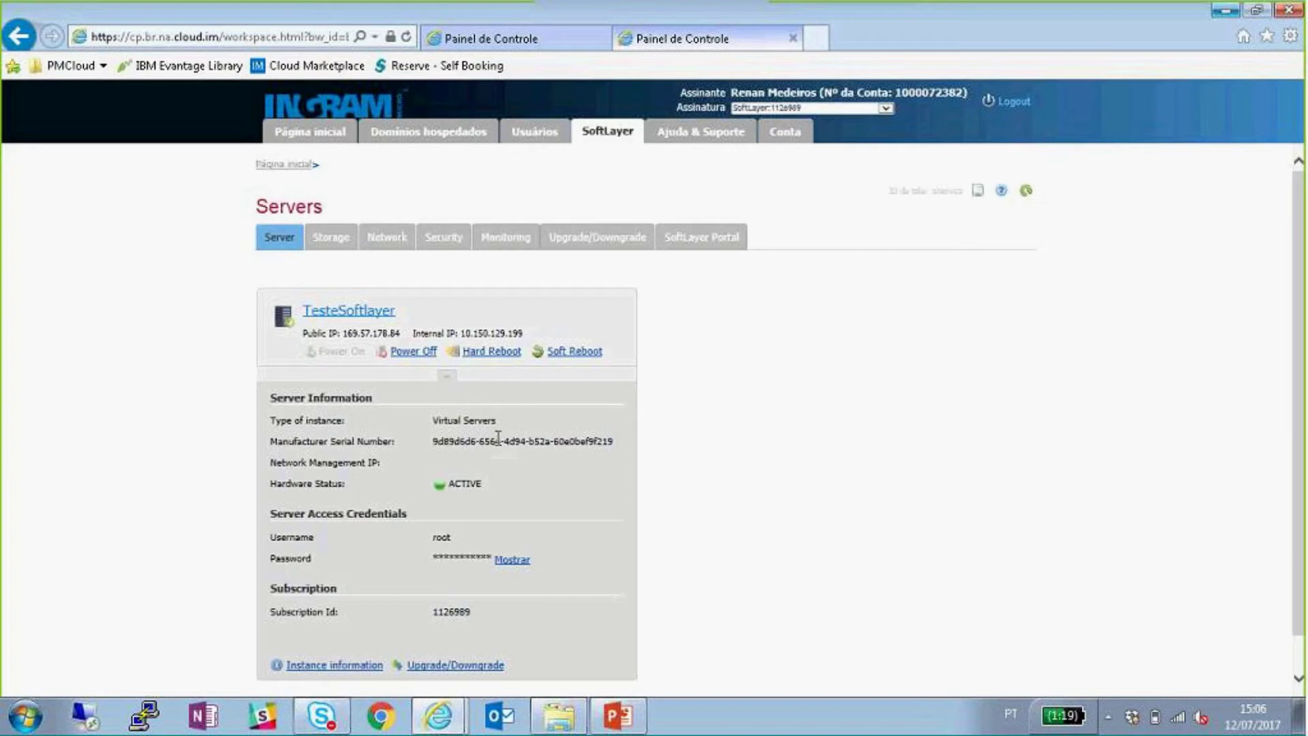
left_click(508, 560)
left_click(145, 715)
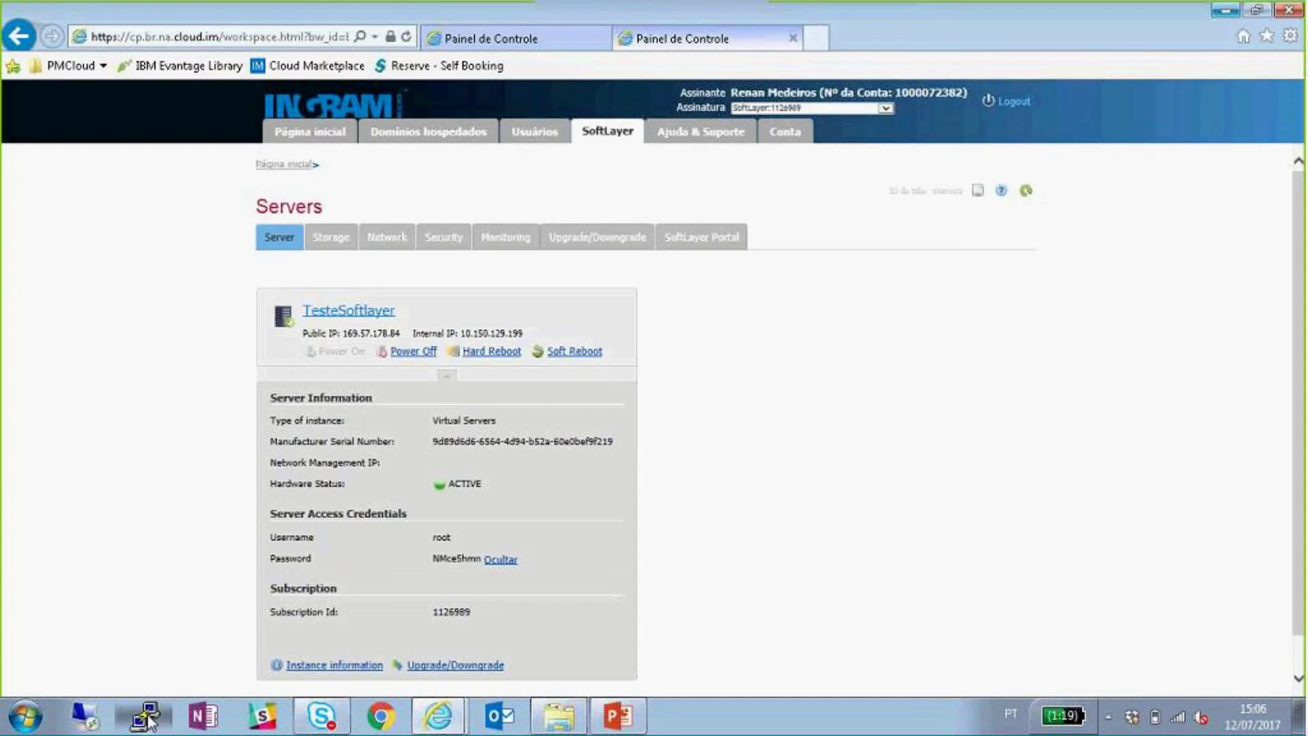
- Open a PuTTY SSH connection to public IP 169.57.178.84 and accept the host key
left_click_drag(671, 179, 937, 228)
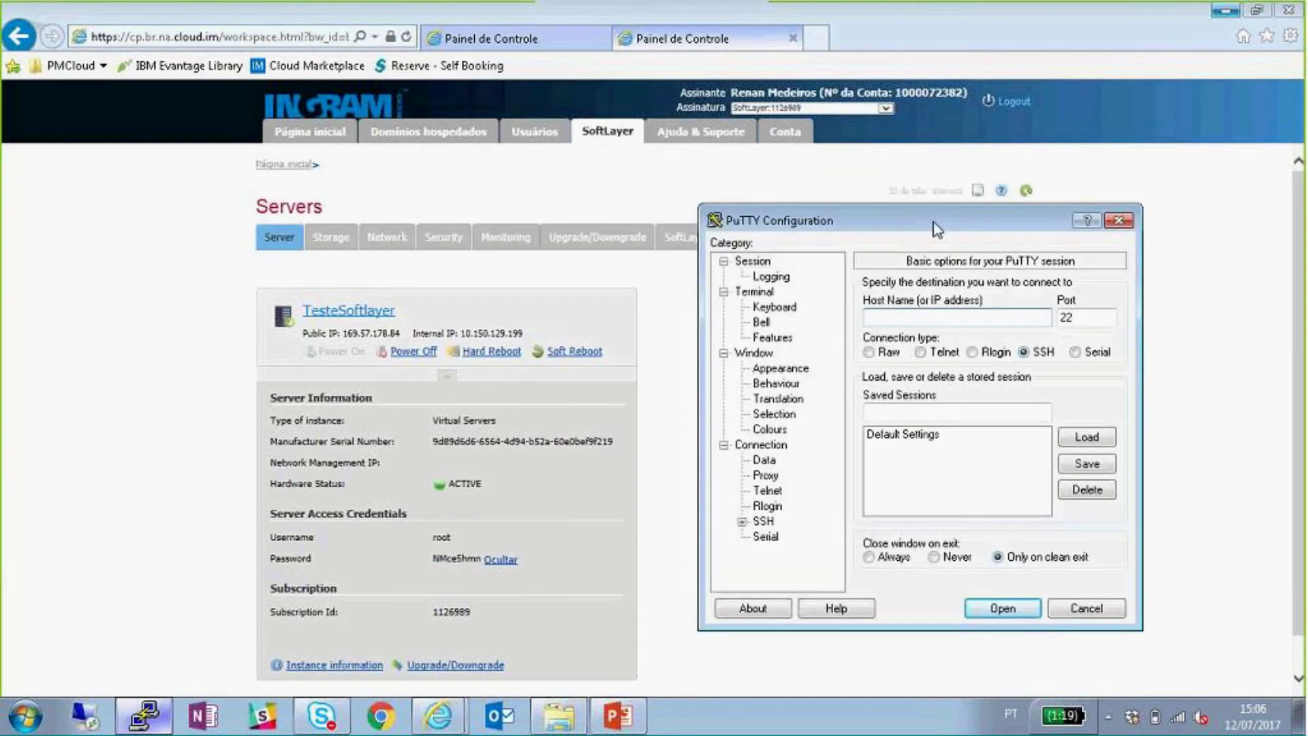
left_click_drag(400, 334, 346, 336)
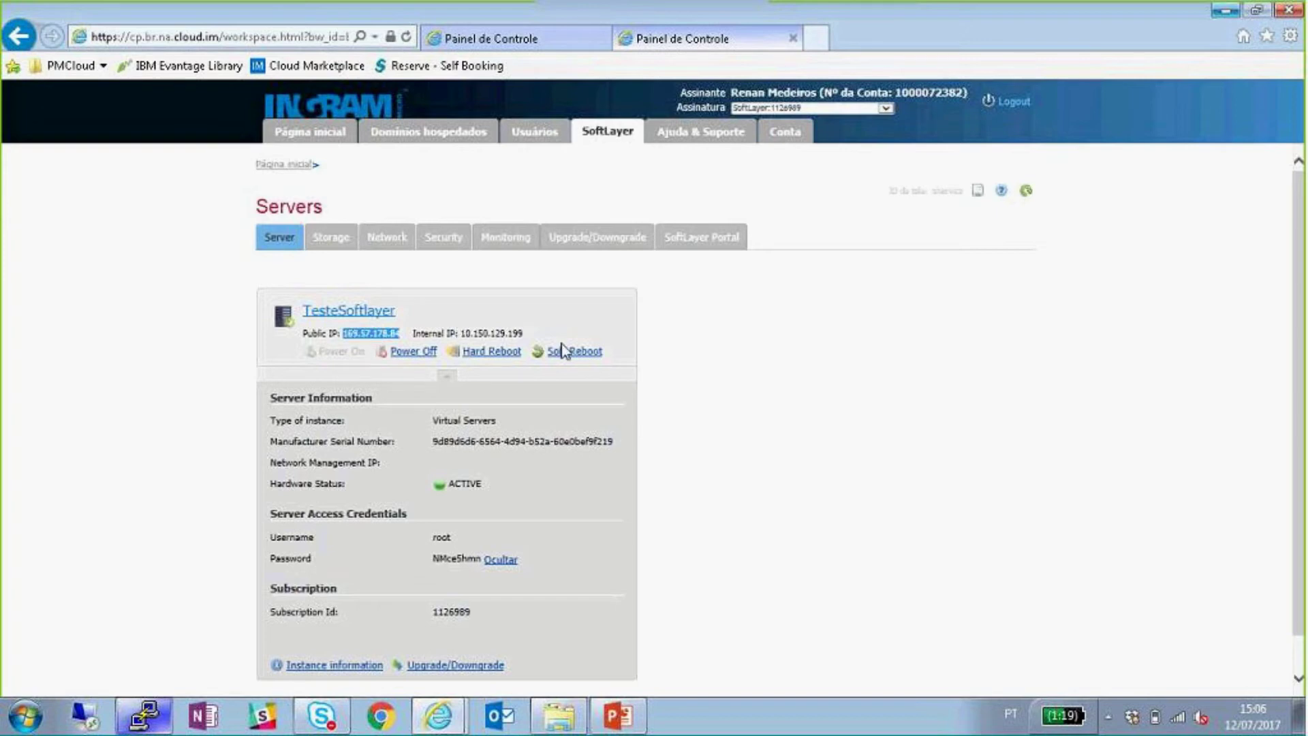
key("alt+Tab")
type("169.57.178.84")
left_click(1002, 608)
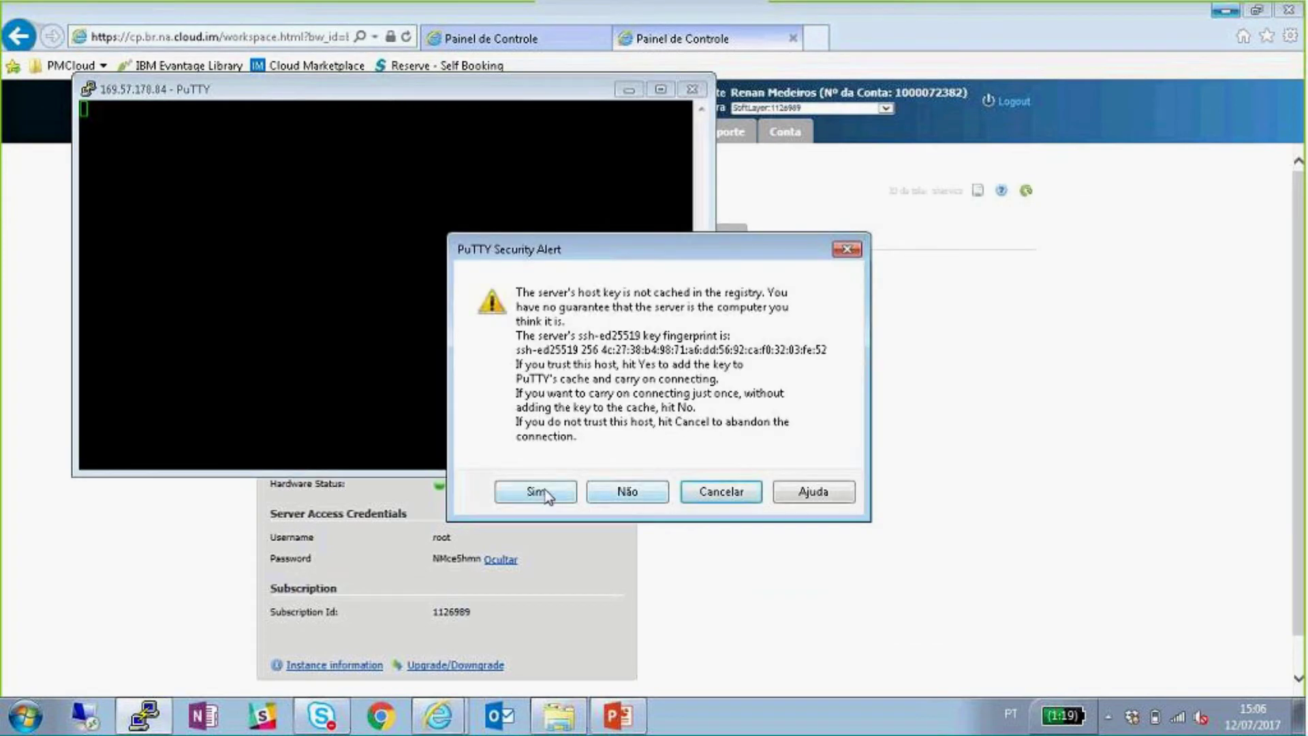
left_click(545, 489)
- Log in as root on TesteSoftlayer, then close the PuTTY session
left_click_drag(272, 73, 671, 181)
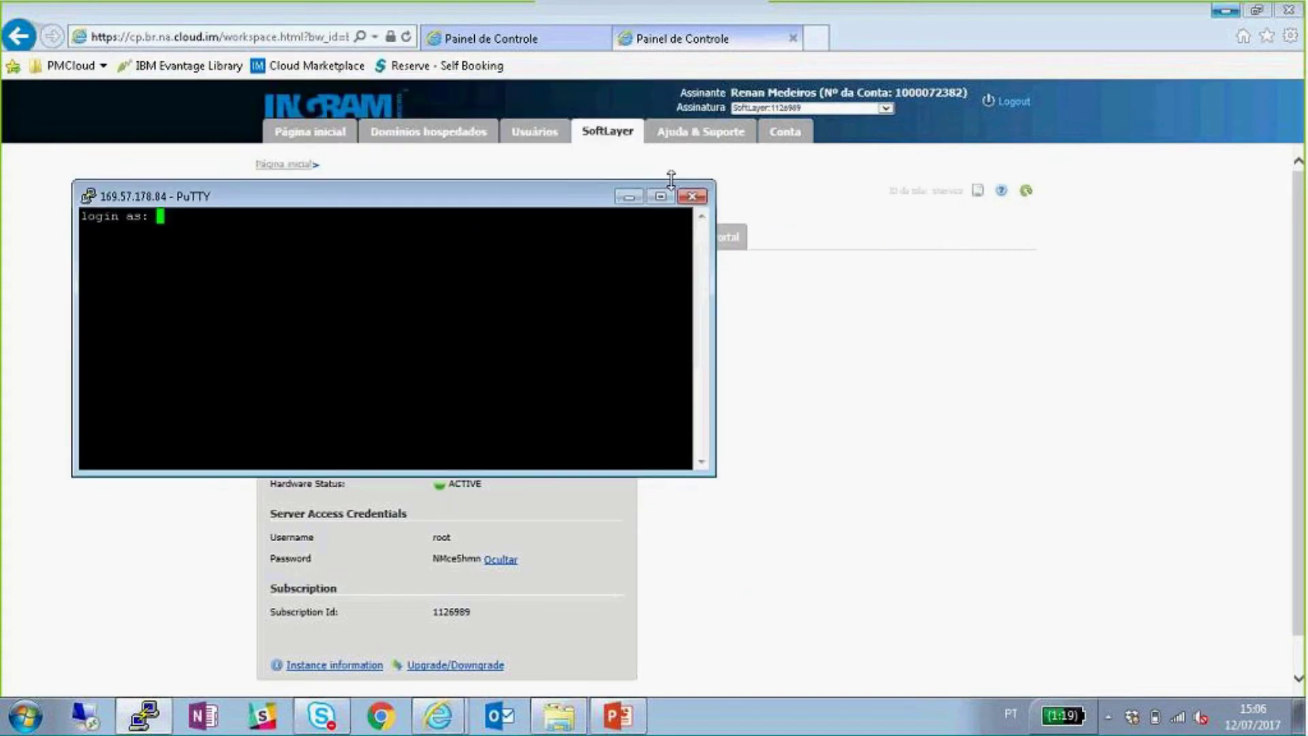
left_click_drag(489, 202, 979, 341)
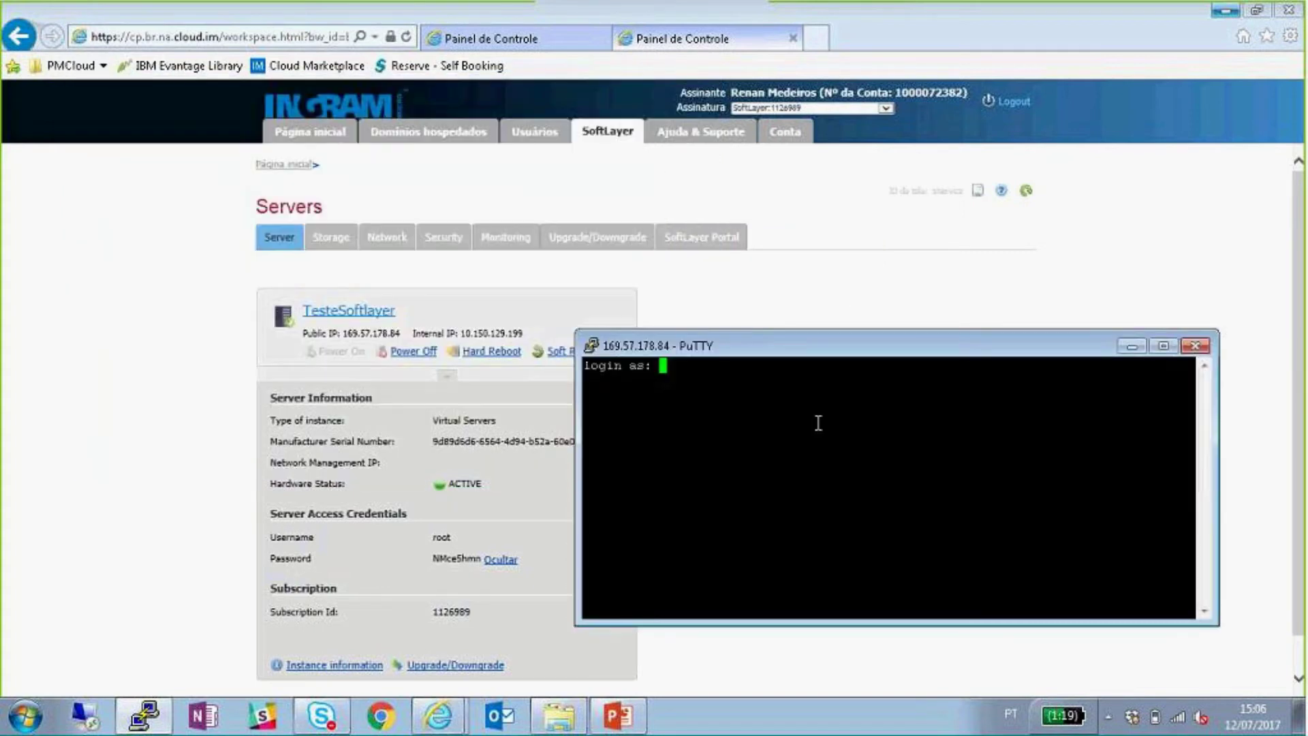
type("root")
key("Return")
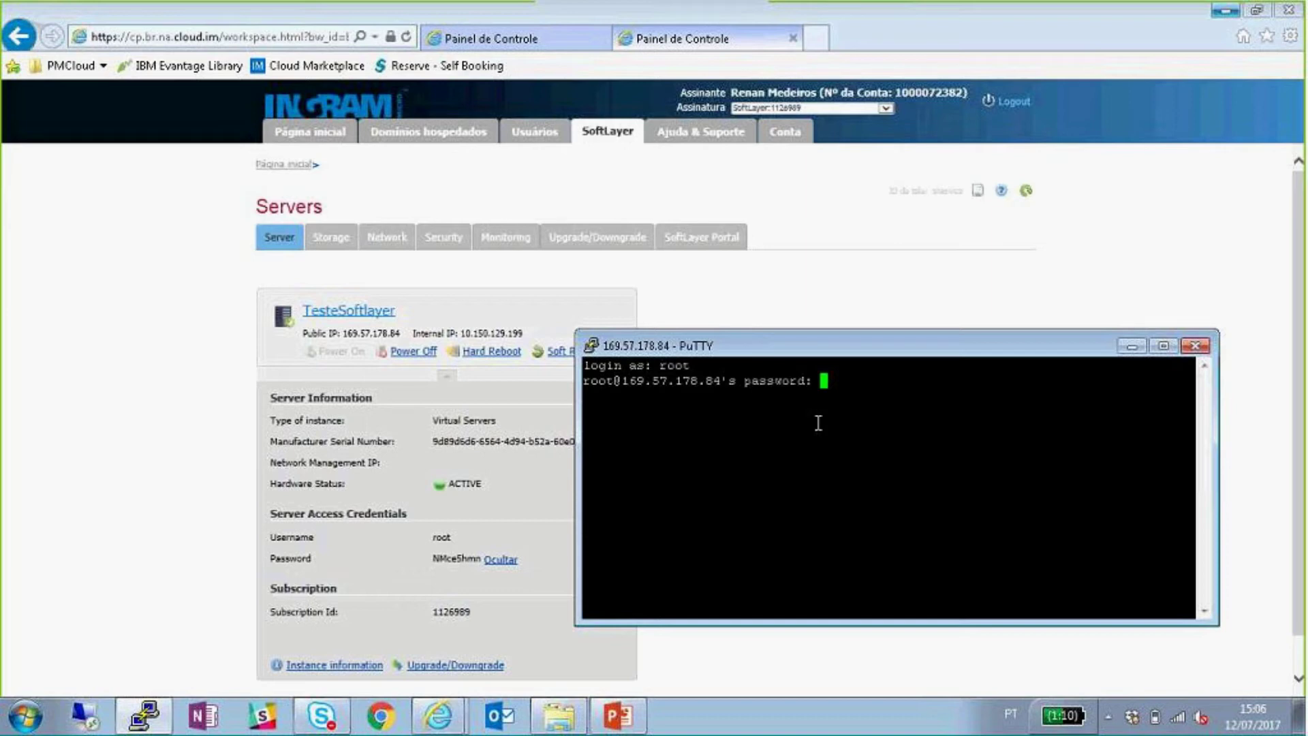
key("Return")
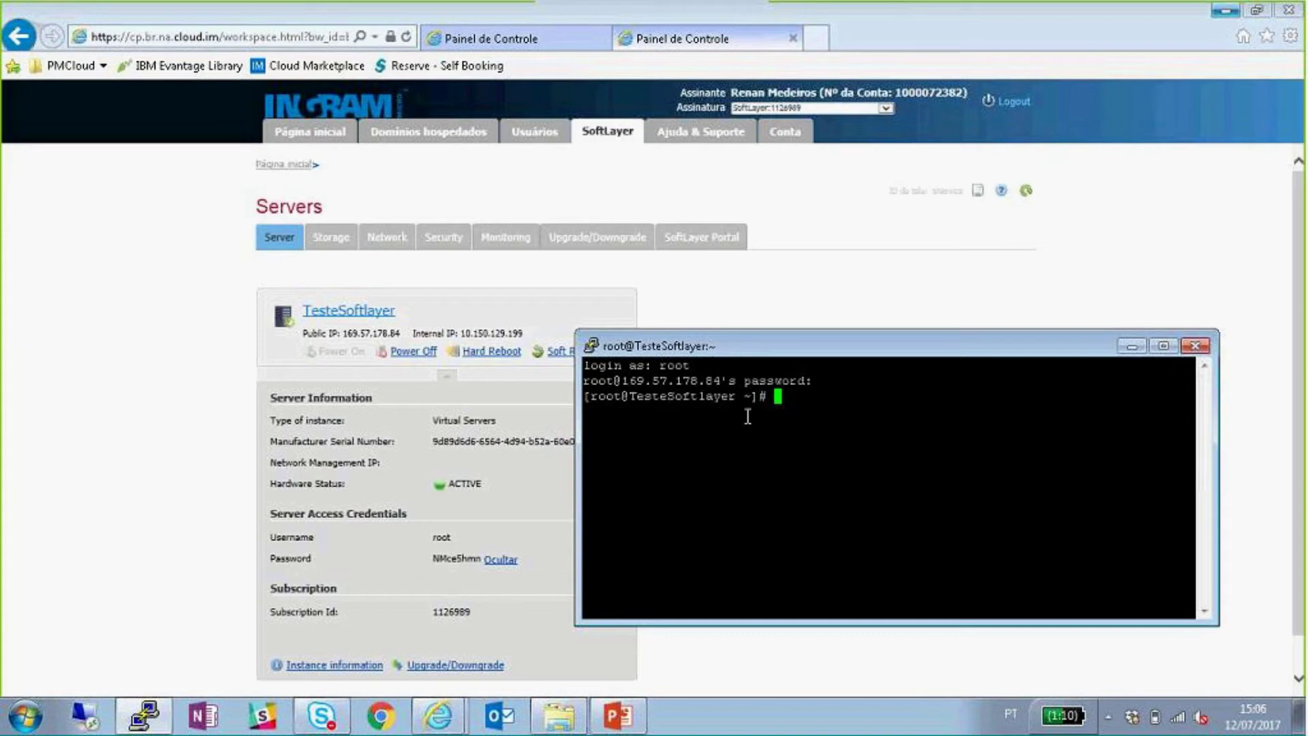
left_click_drag(737, 397, 628, 401)
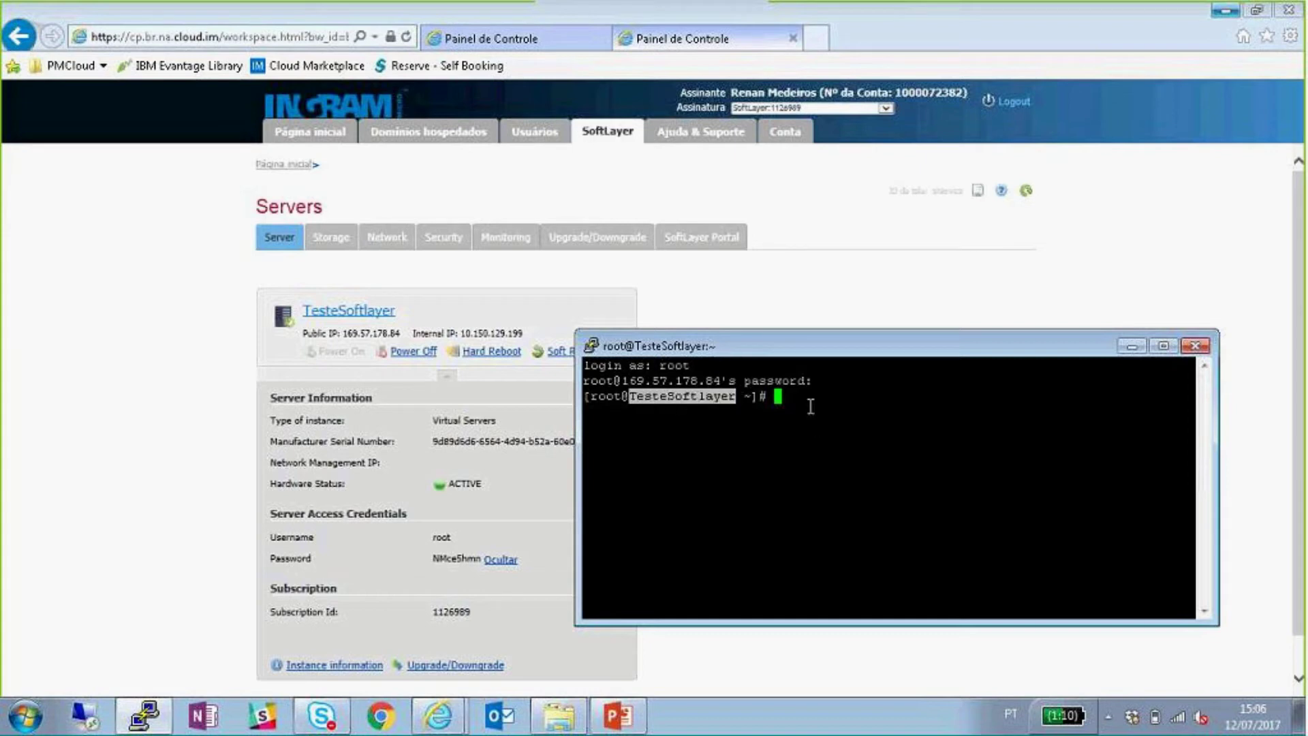
left_click(809, 406)
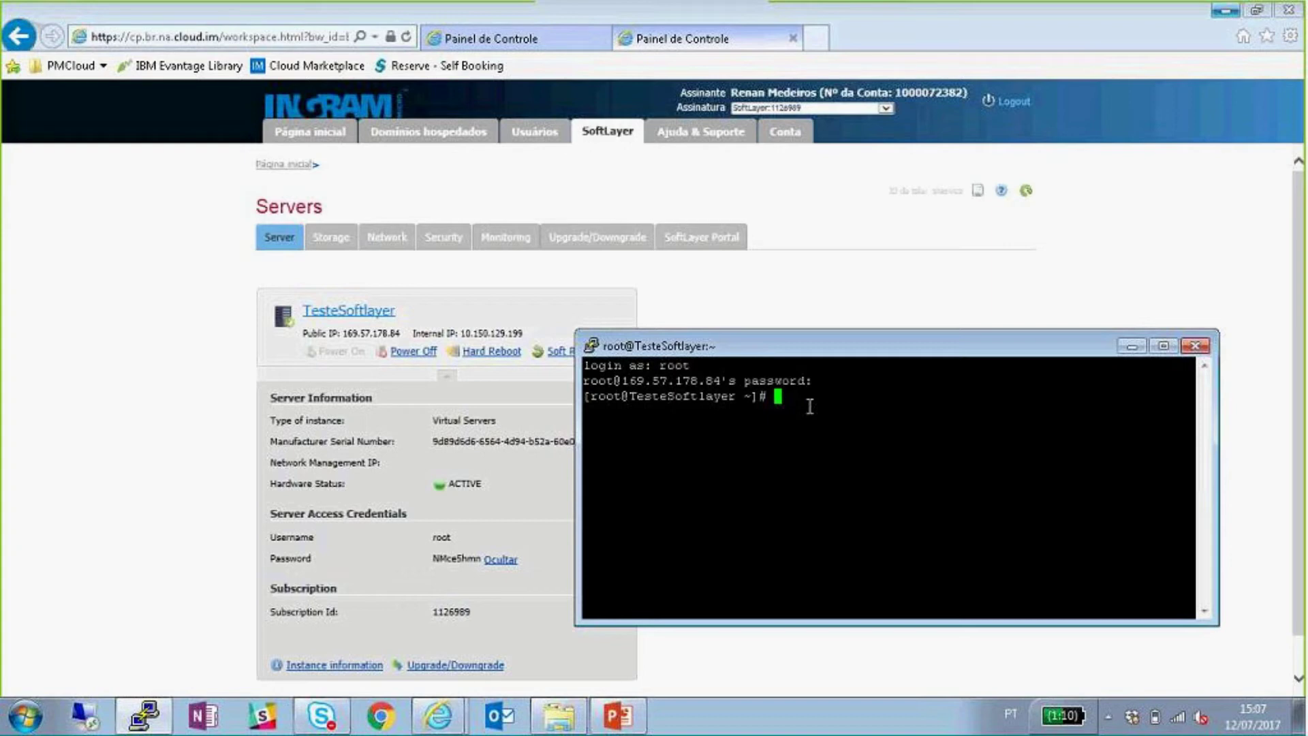
left_click(1195, 347)
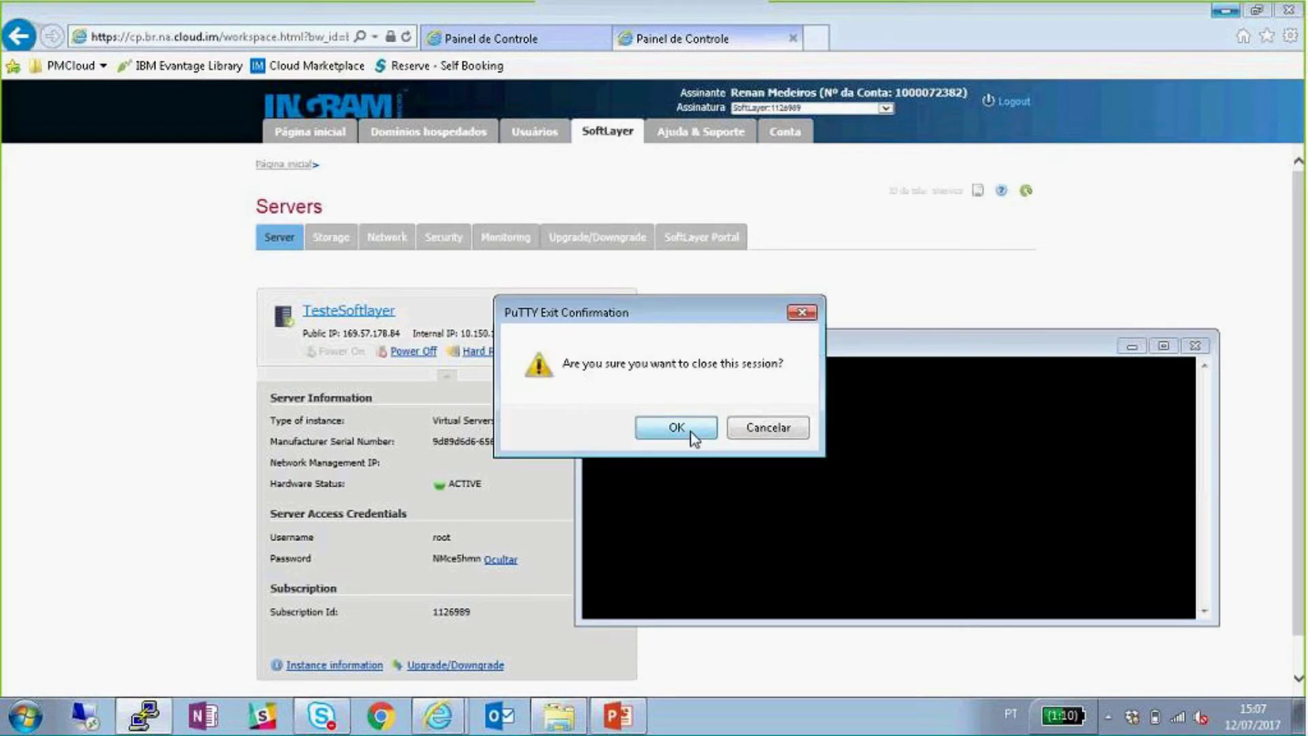
left_click(687, 429)
left_click(693, 429)
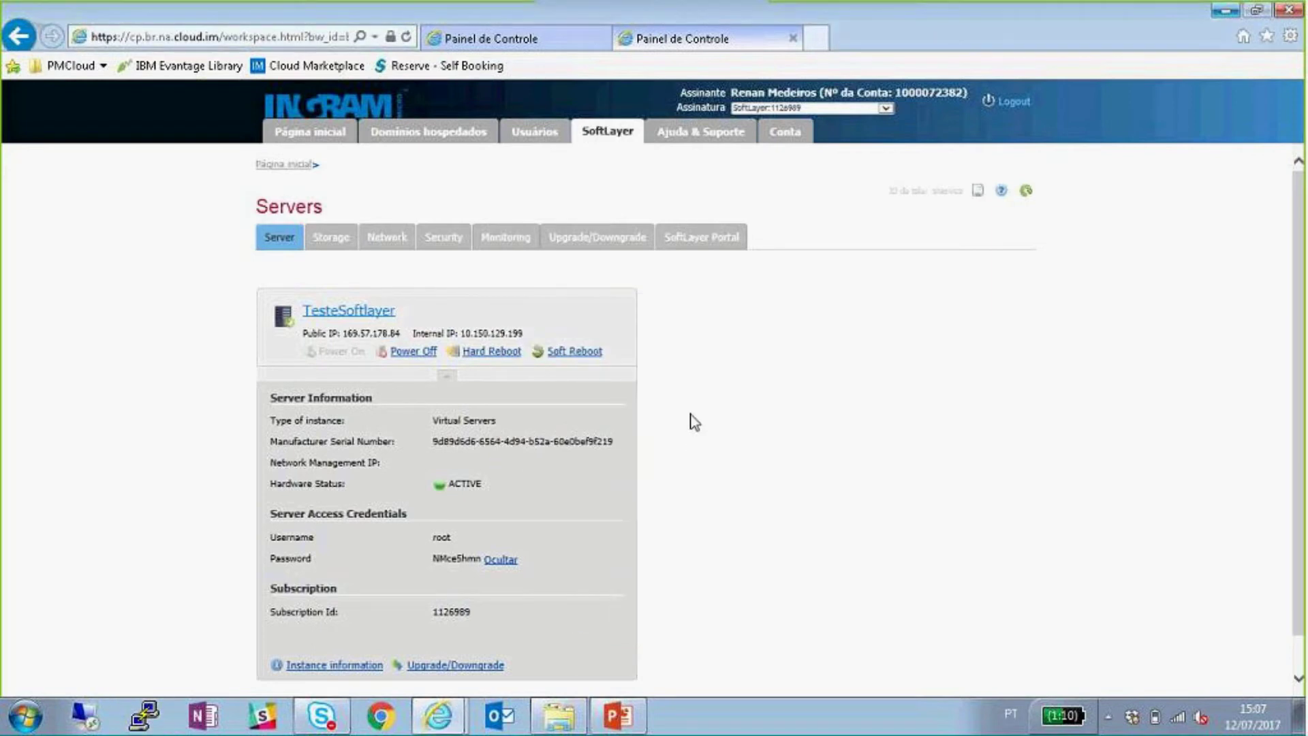
- Try single sign-on to the SoftLayer Customer Portal, then close its login page
left_click(703, 238)
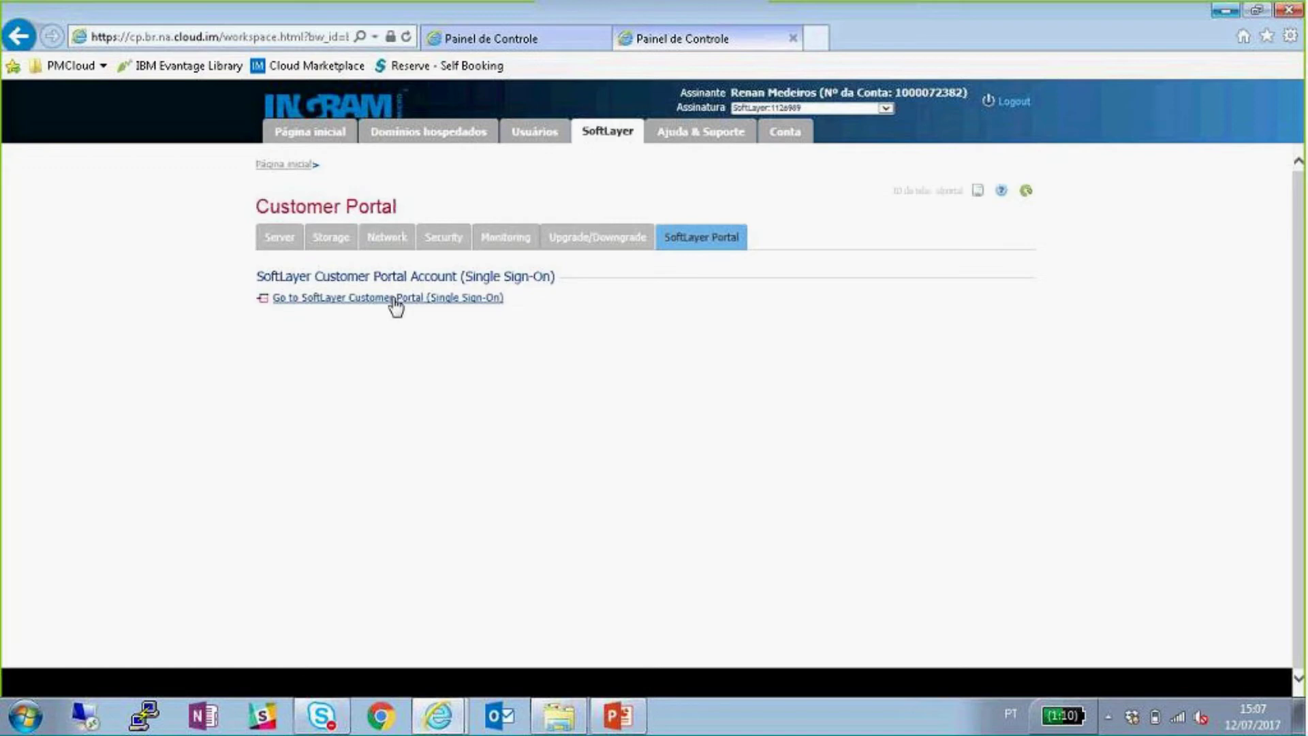
left_click(430, 299)
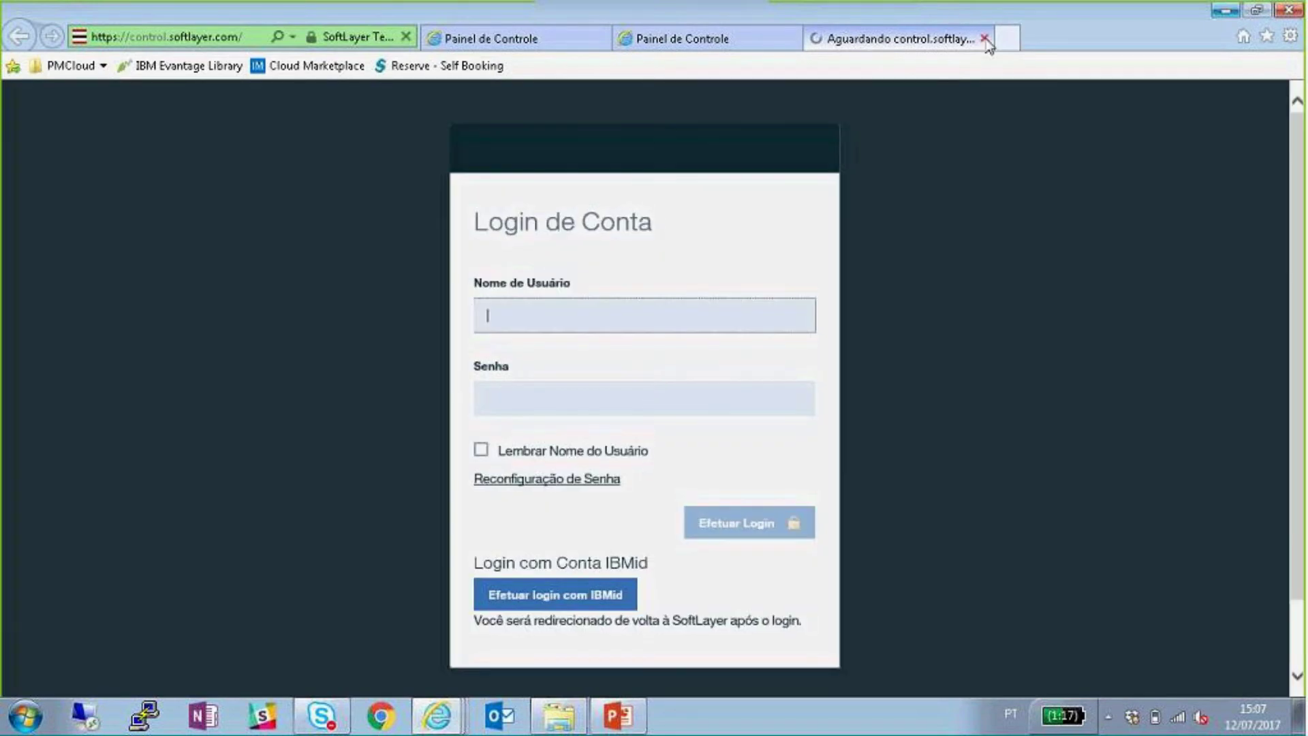
left_click(985, 39)
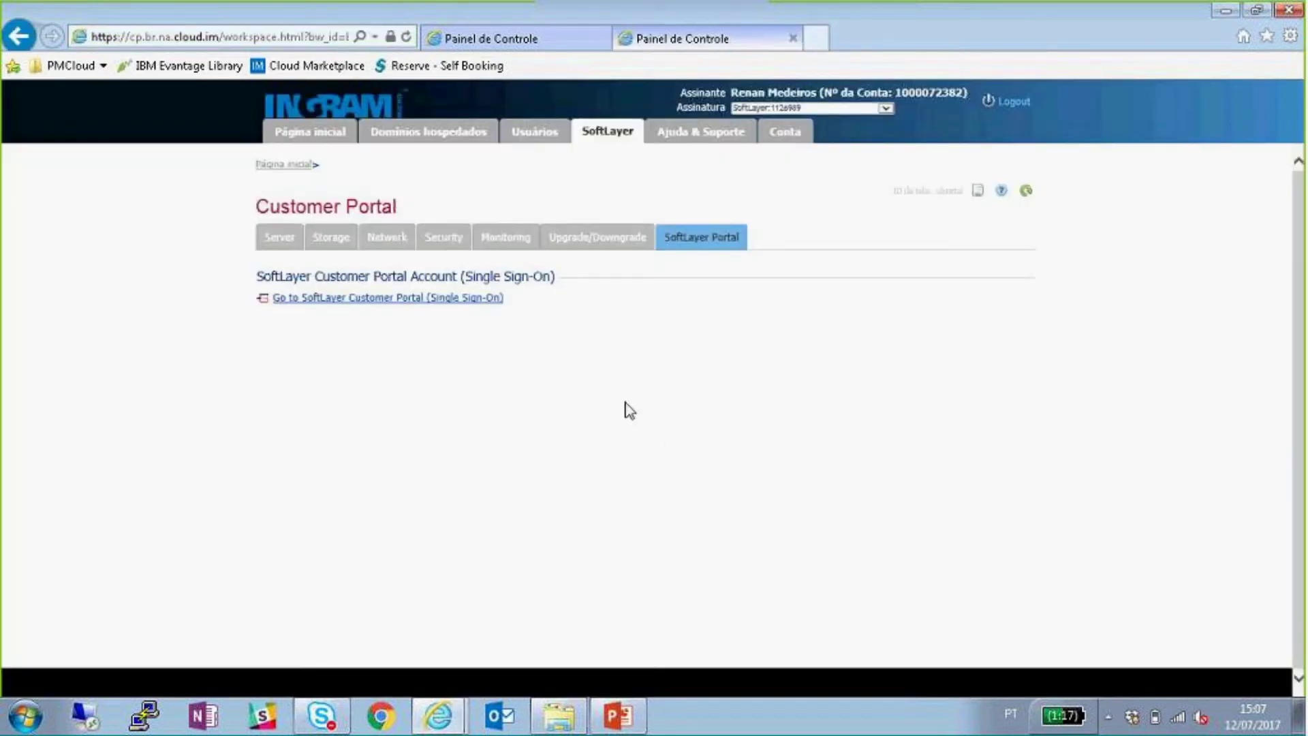
- Copy the control panel address into a new Chrome window and log in there
left_click(216, 37)
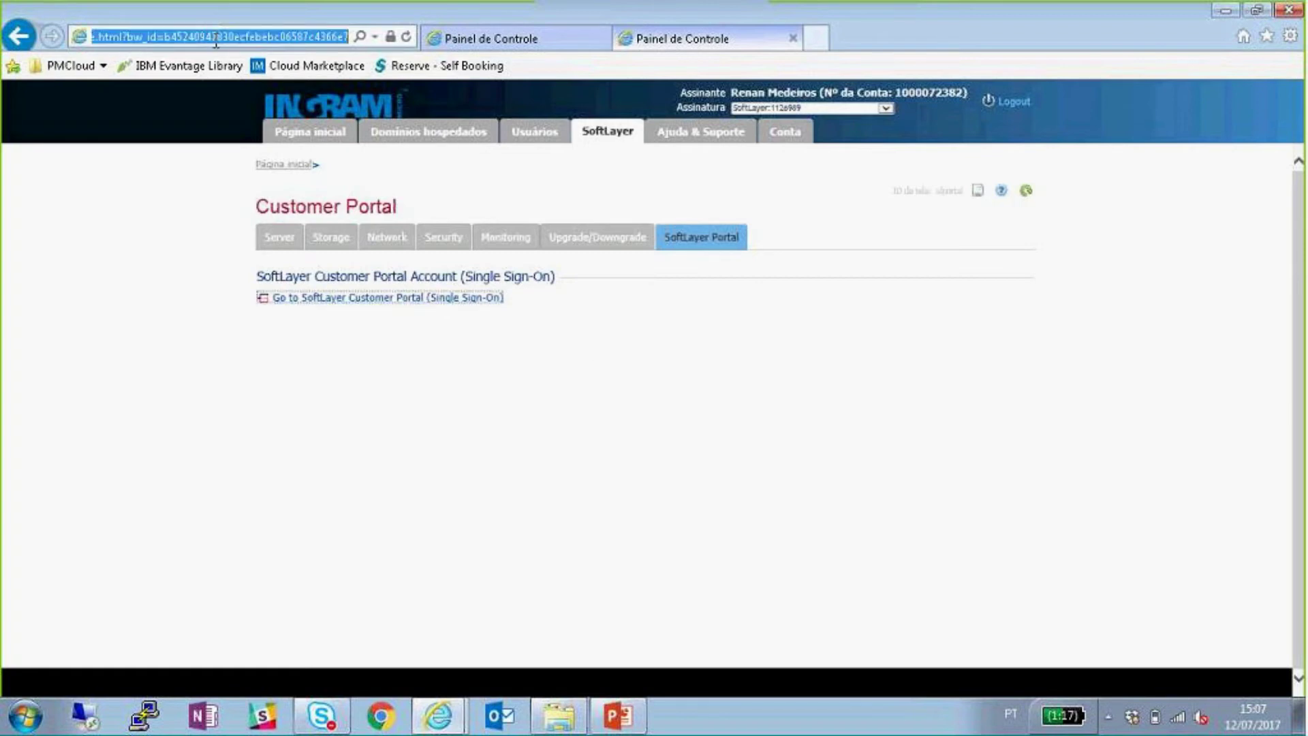
left_click(221, 37)
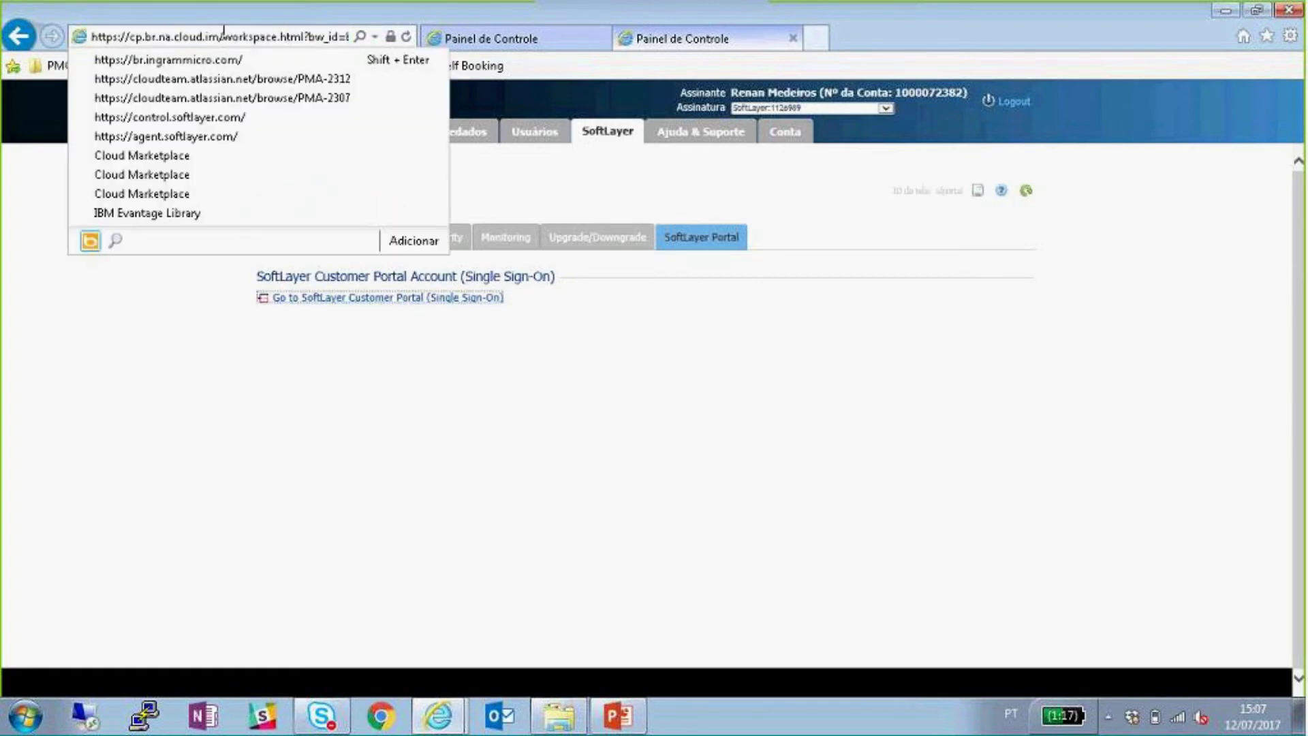
left_click_drag(221, 34, 91, 37)
key("ctrl+c")
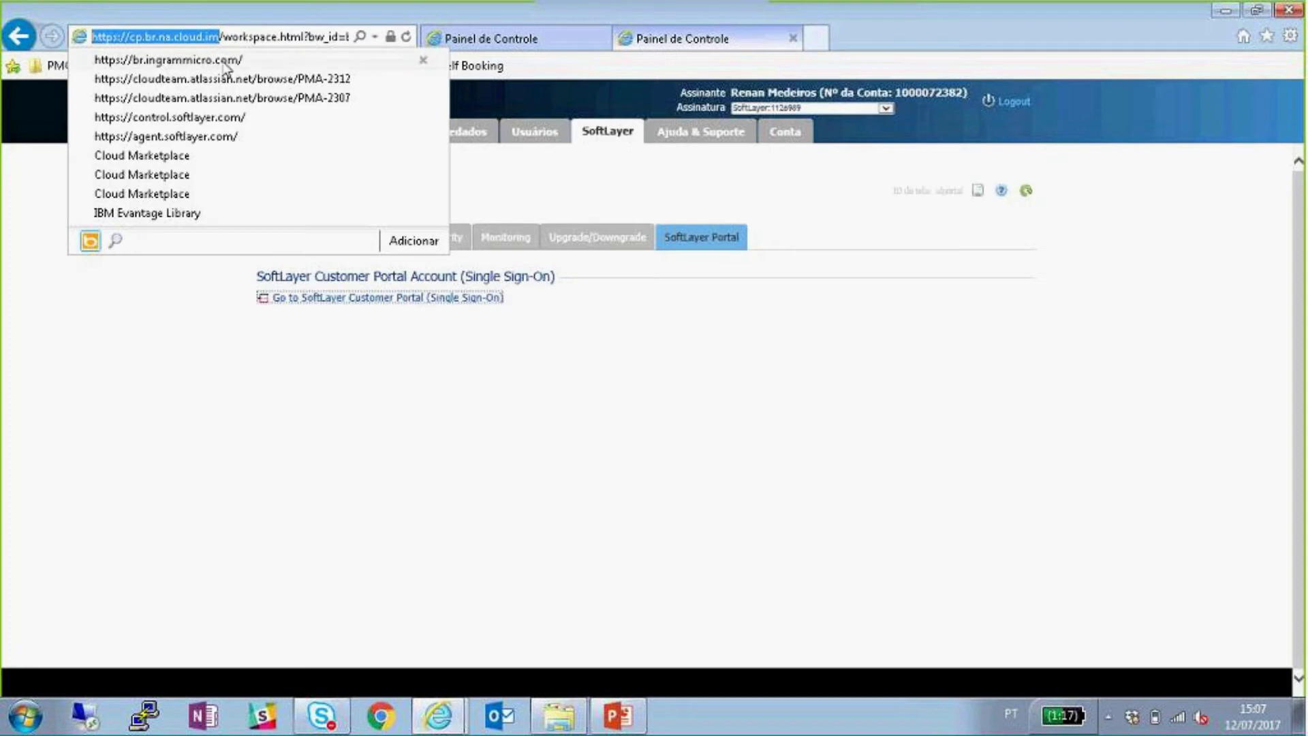
left_click(640, 362)
left_click(380, 715)
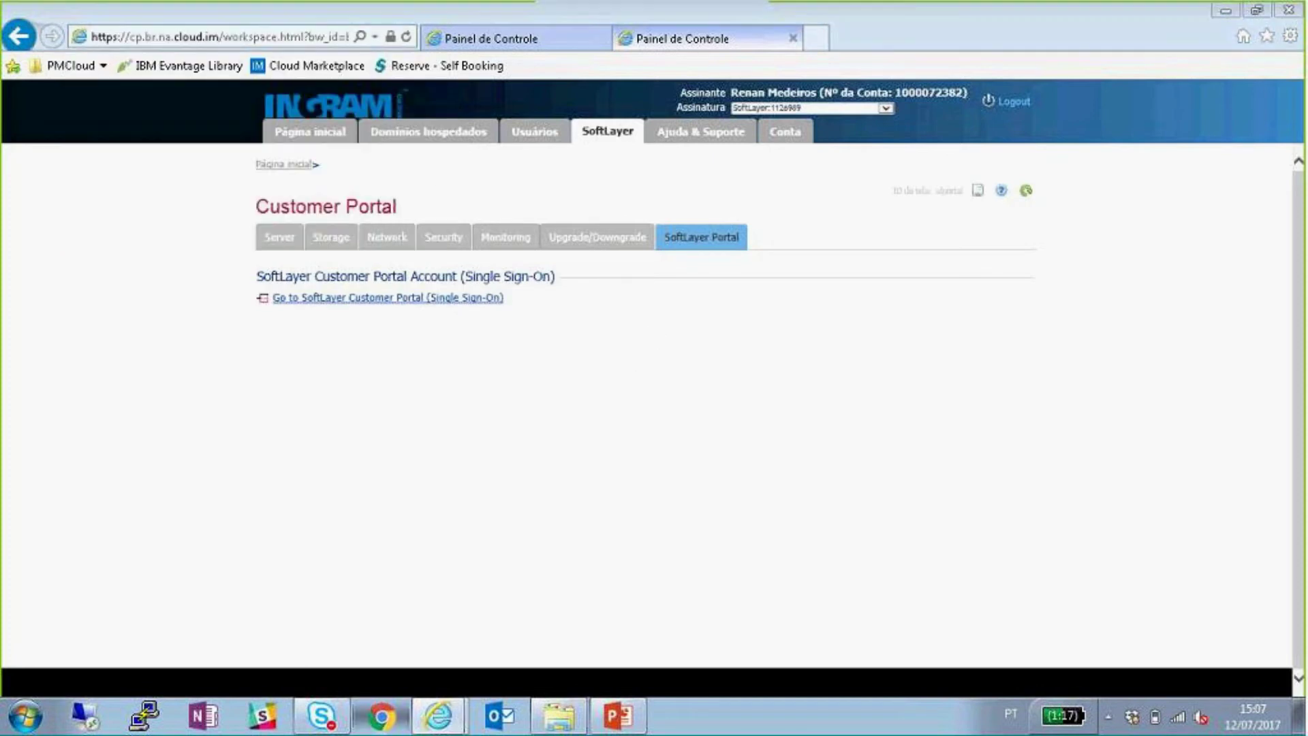
key("ctrl+v")
key("Return")
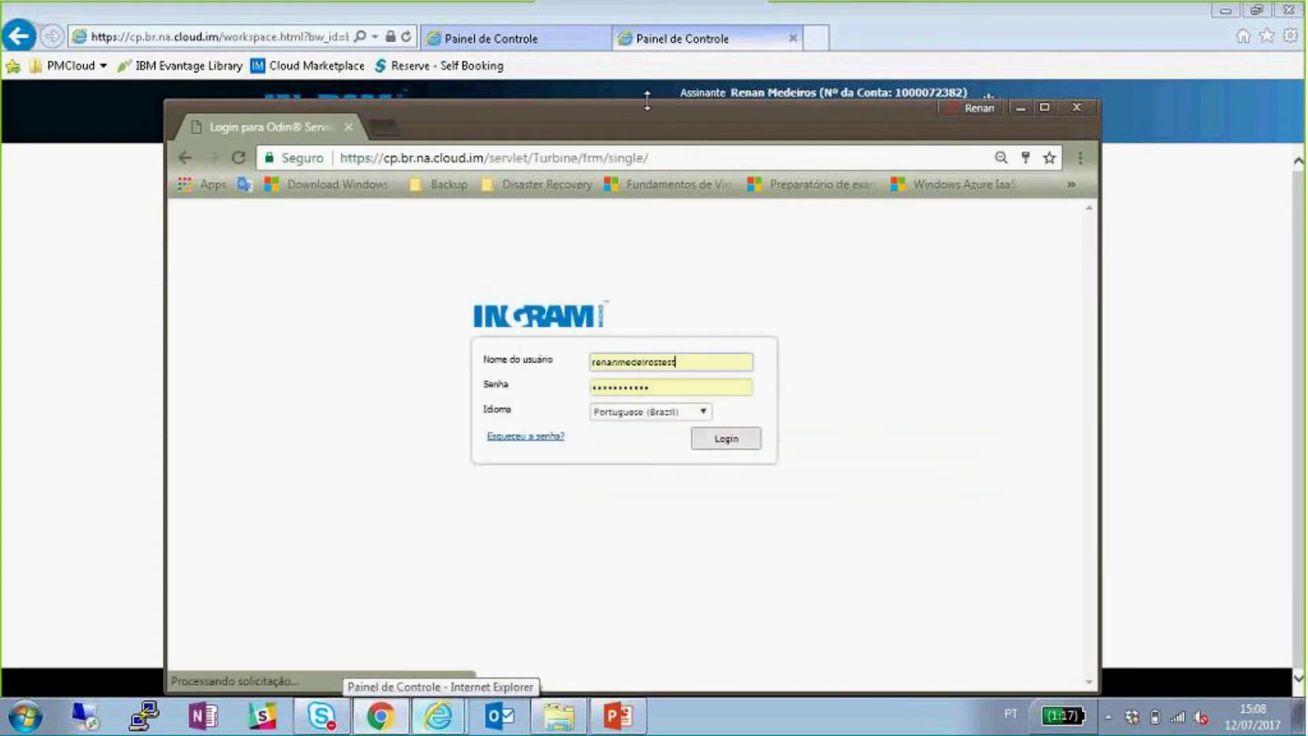
left_click_drag(654, 100, 688, 203)
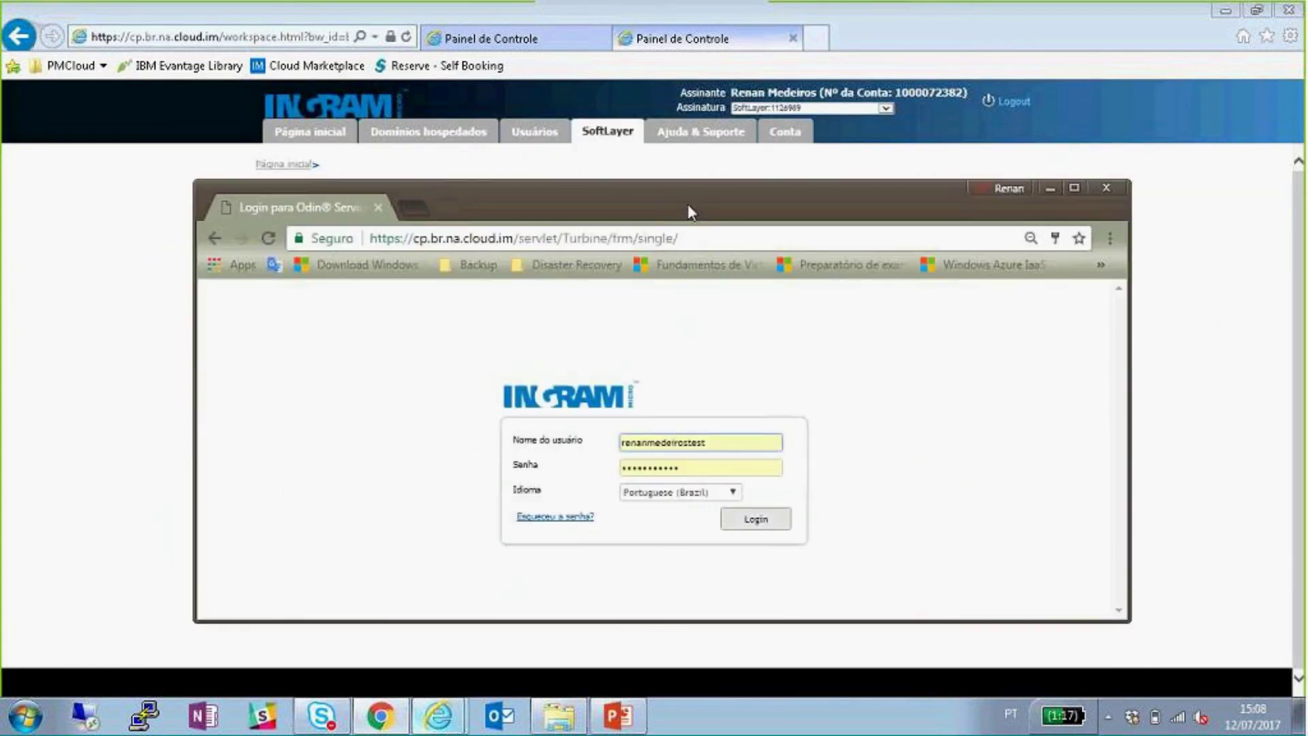
left_click(764, 520)
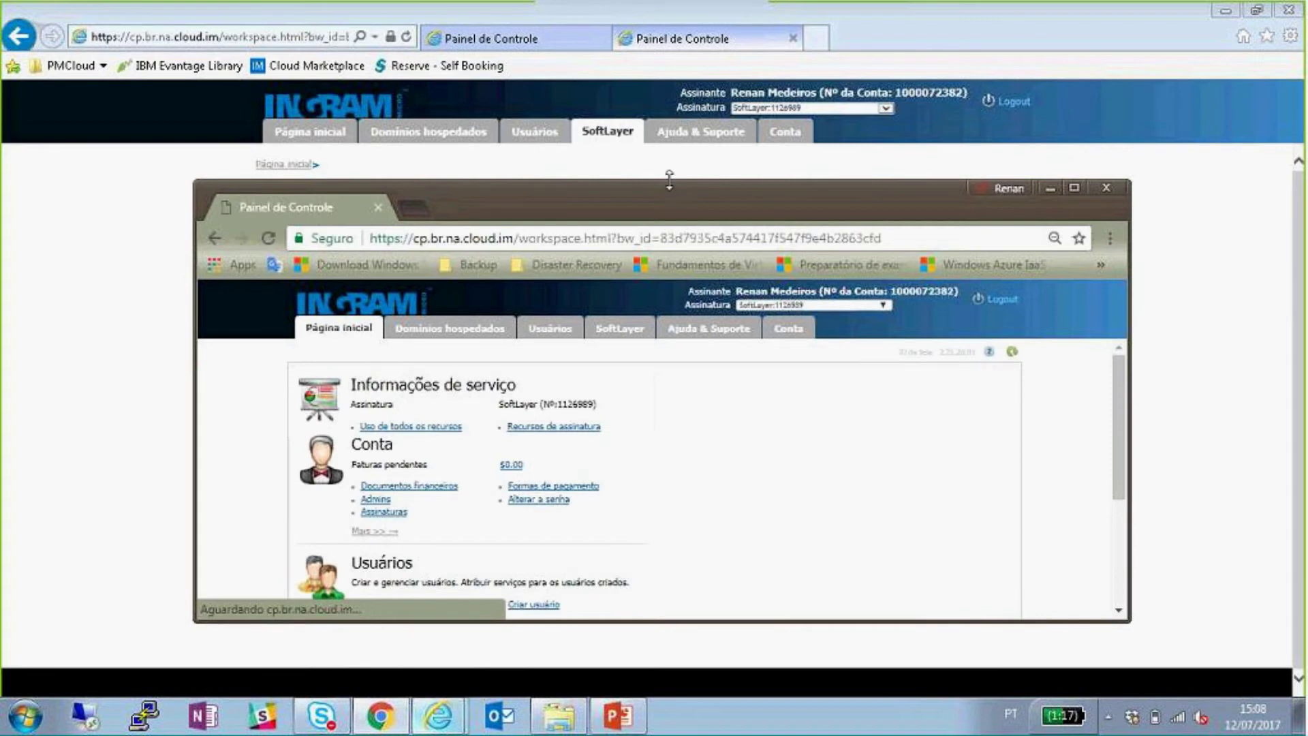
- Maximize the browser and open SoftLayer > SoftLayer Portal
left_click_drag(668, 180, 668, 153)
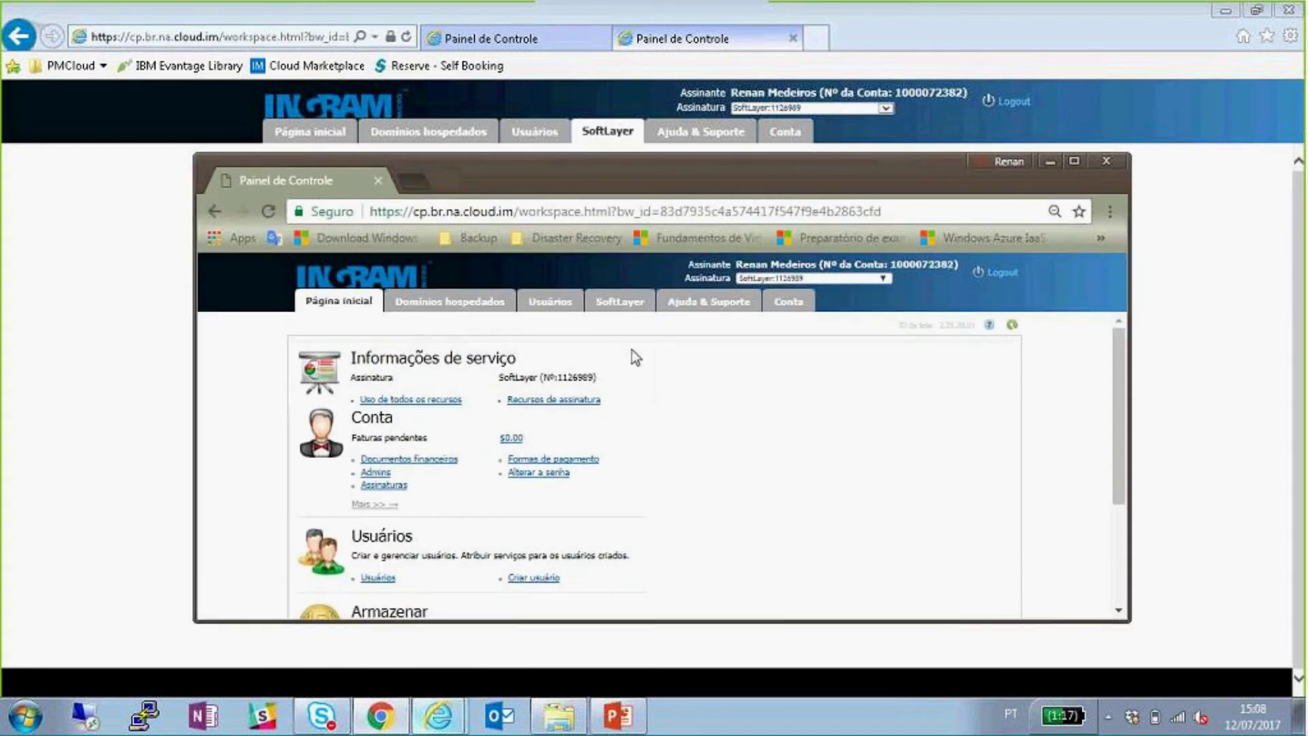
left_click(623, 303)
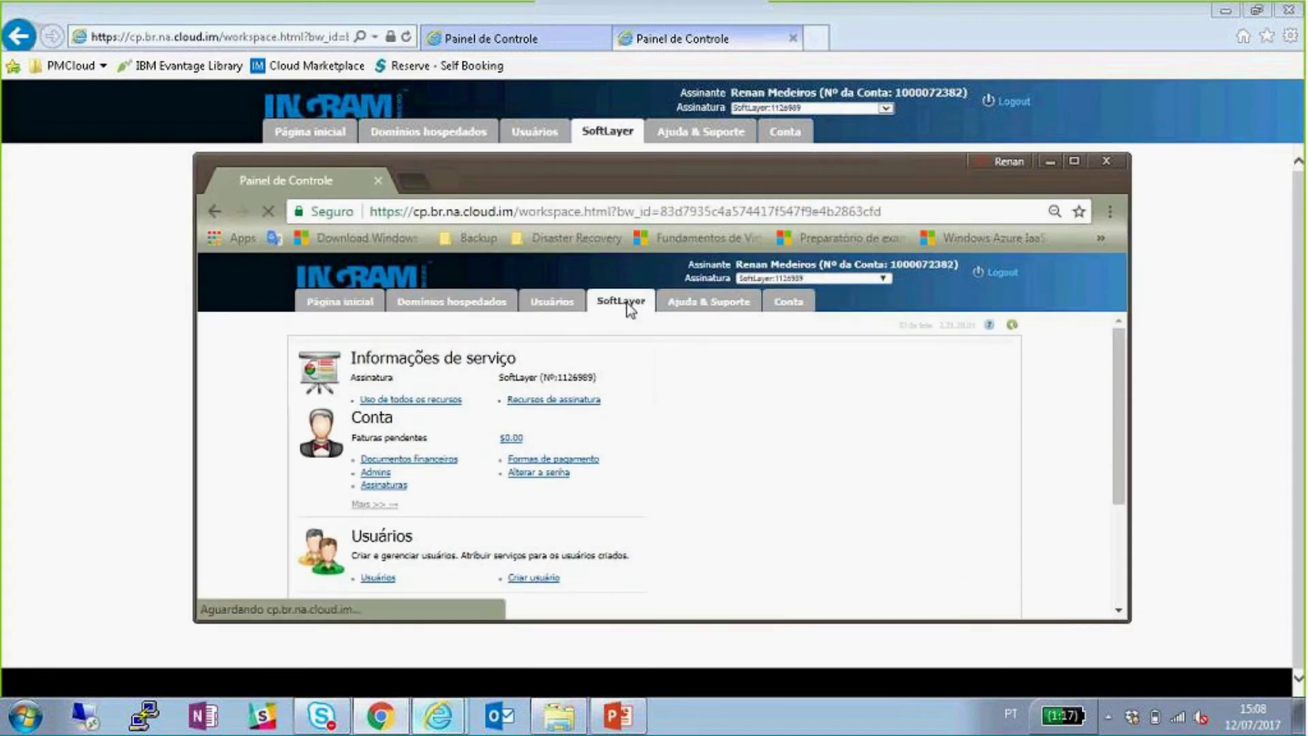
left_click(1075, 161)
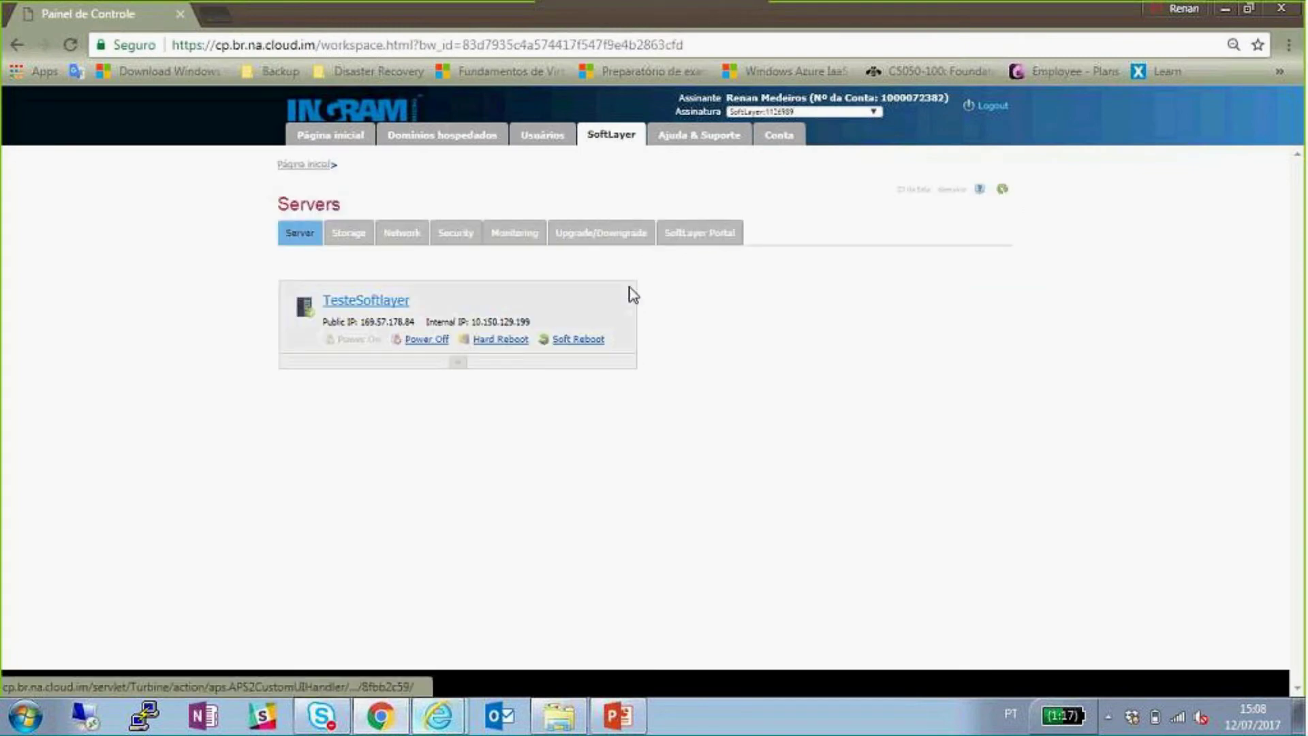
left_click(701, 236)
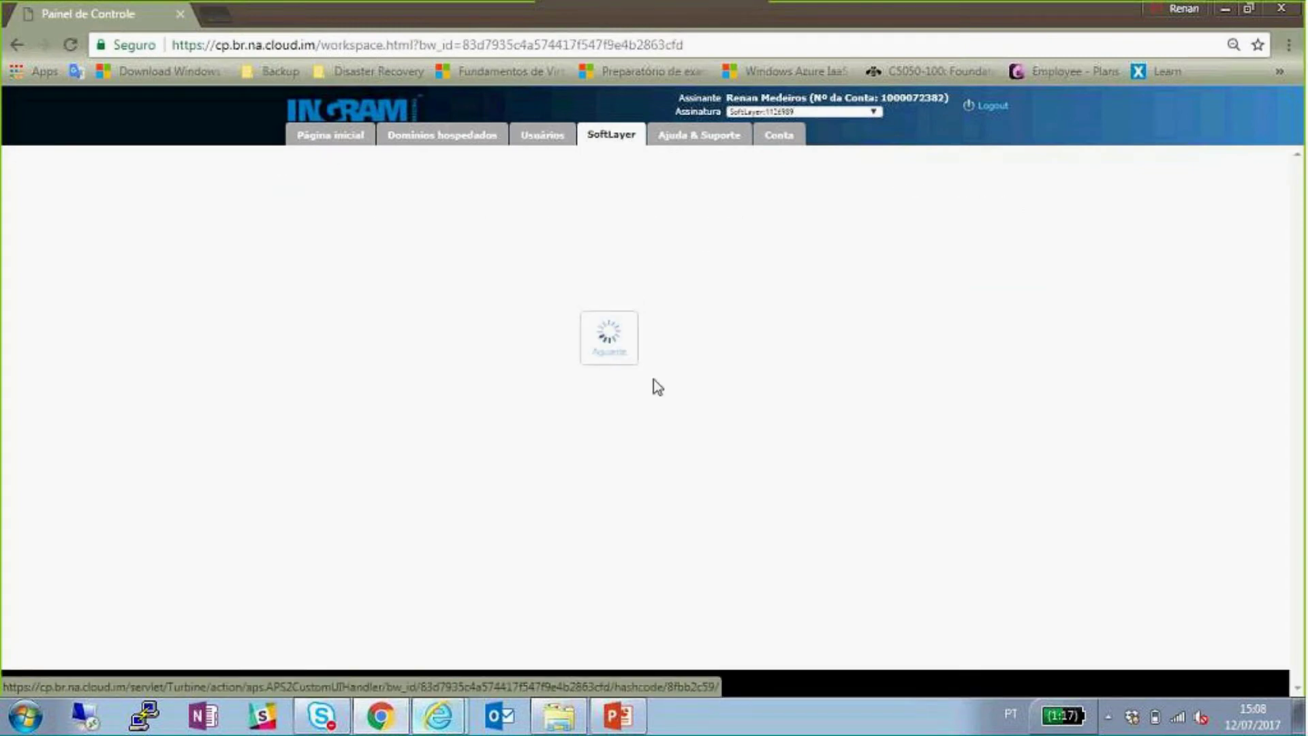
- Sign in to the SoftLayer Customer Portal by single sign-on and list devices, showing TesteSoftlayer in Sao Paulo 1
left_click(408, 291)
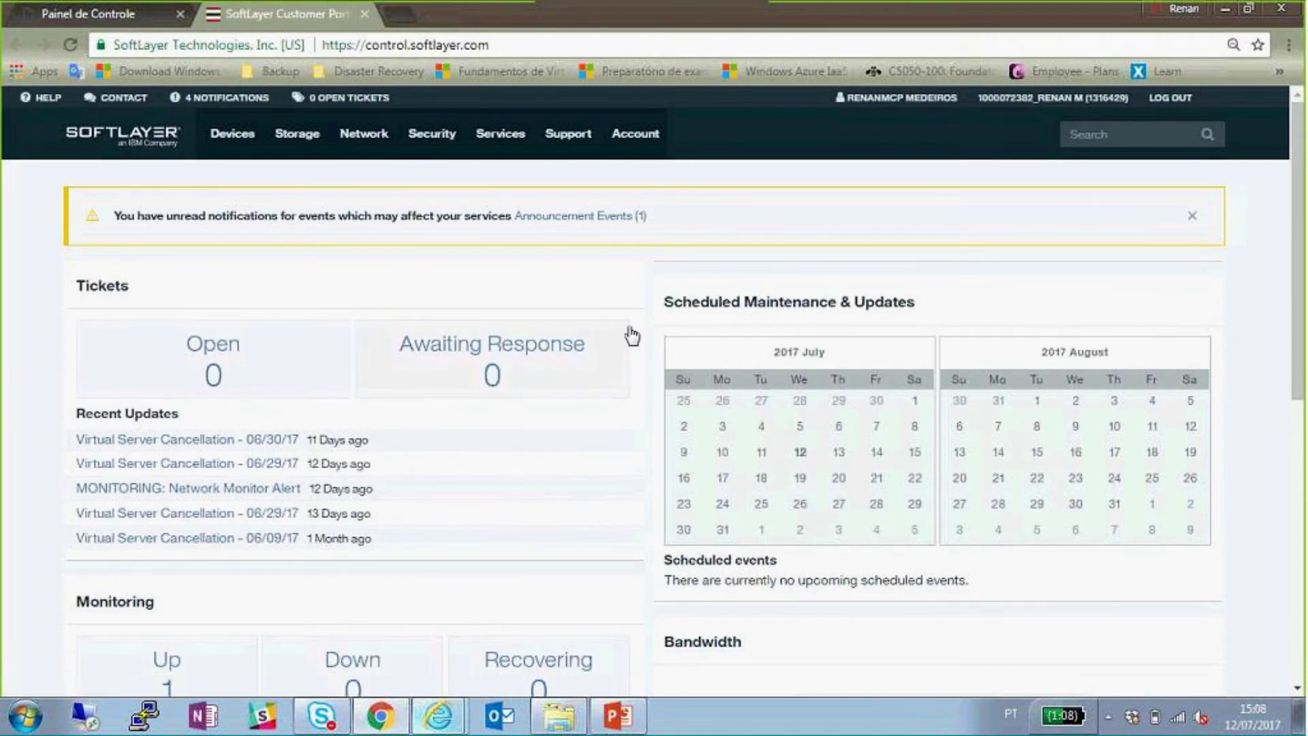
scroll(632, 335, "down", 3)
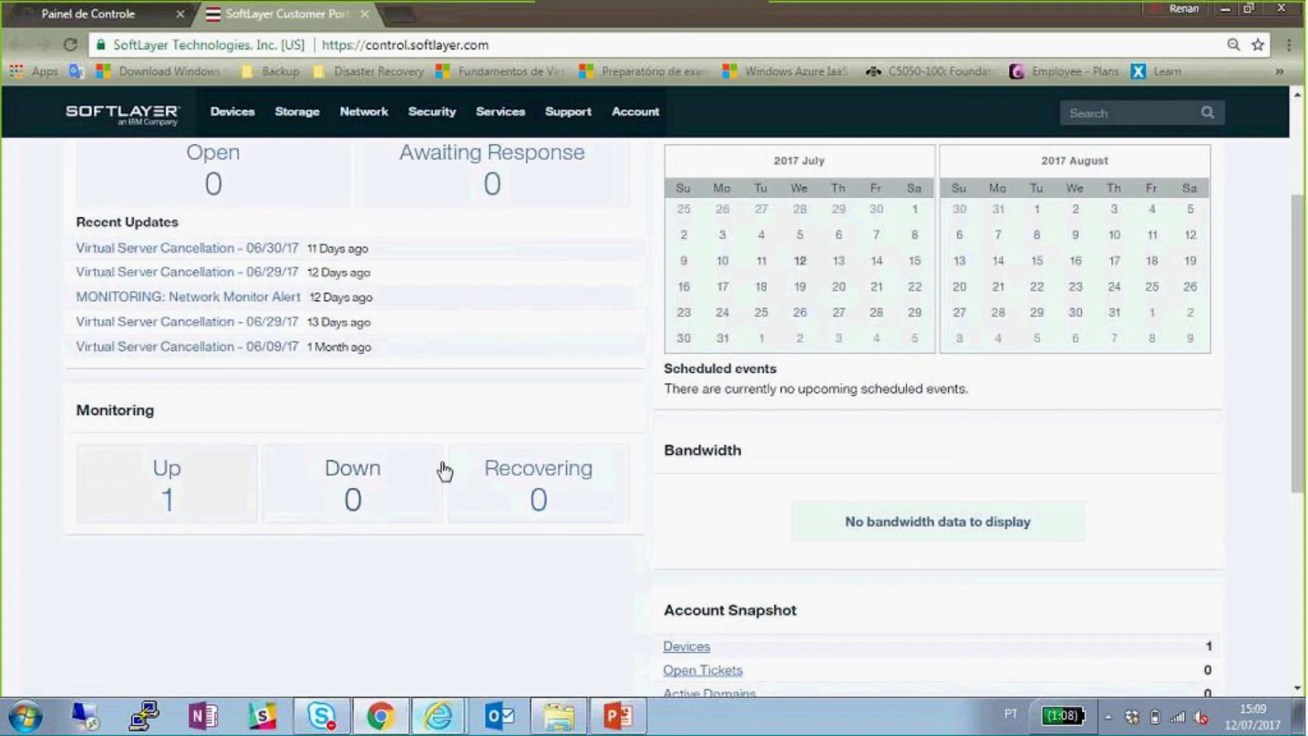
scroll(613, 436, "up", 3)
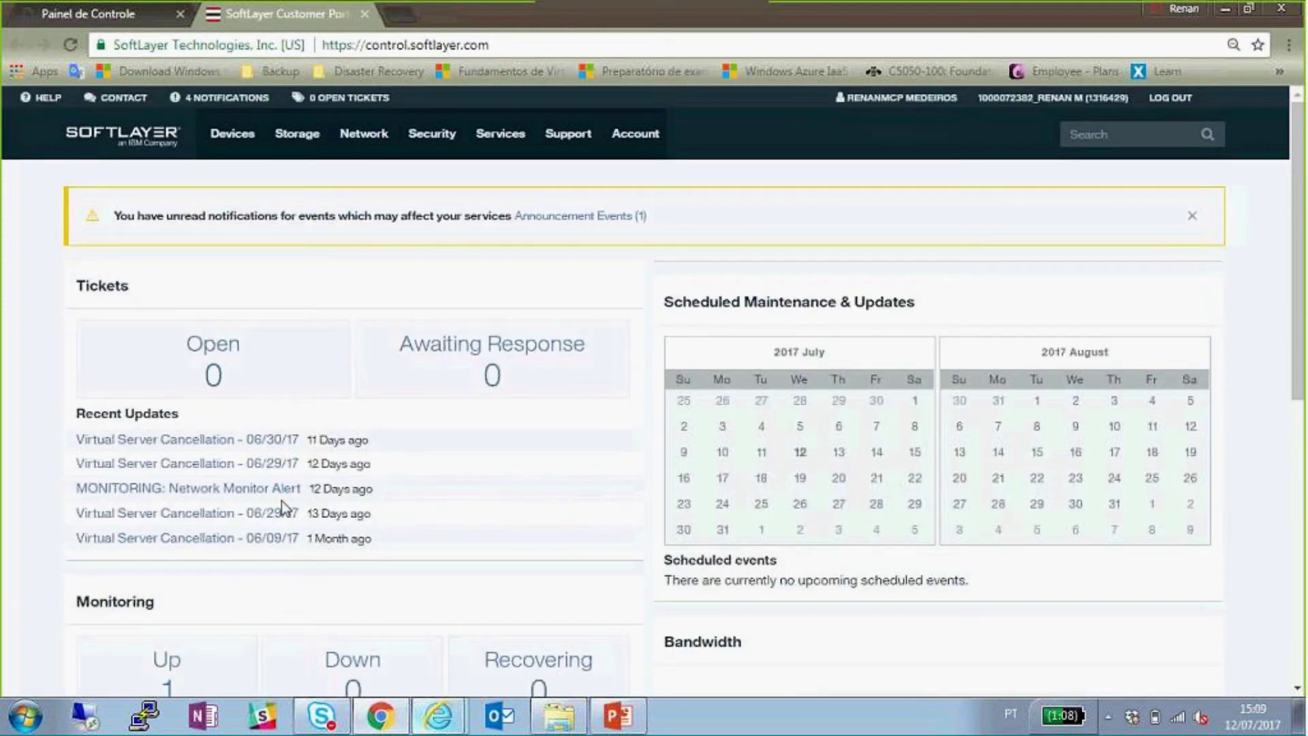
scroll(716, 538, "down", 2)
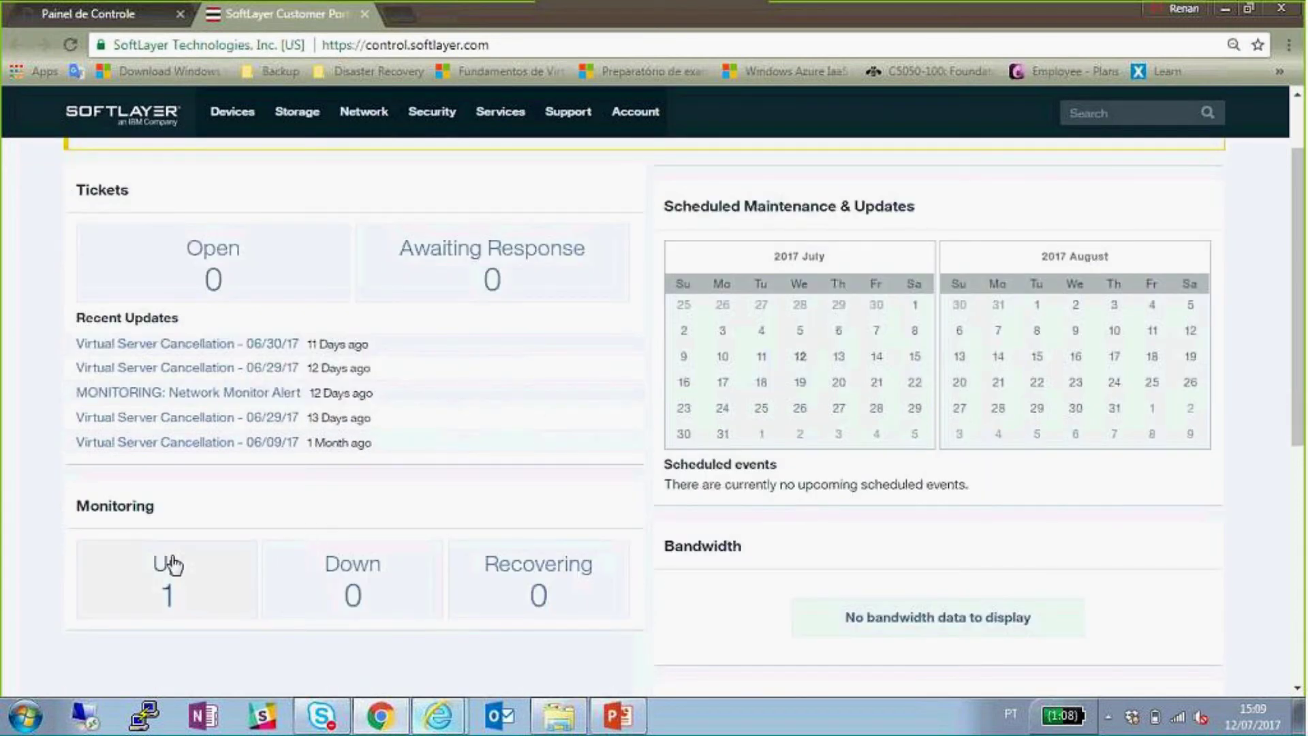
left_click(230, 110)
left_click(250, 156)
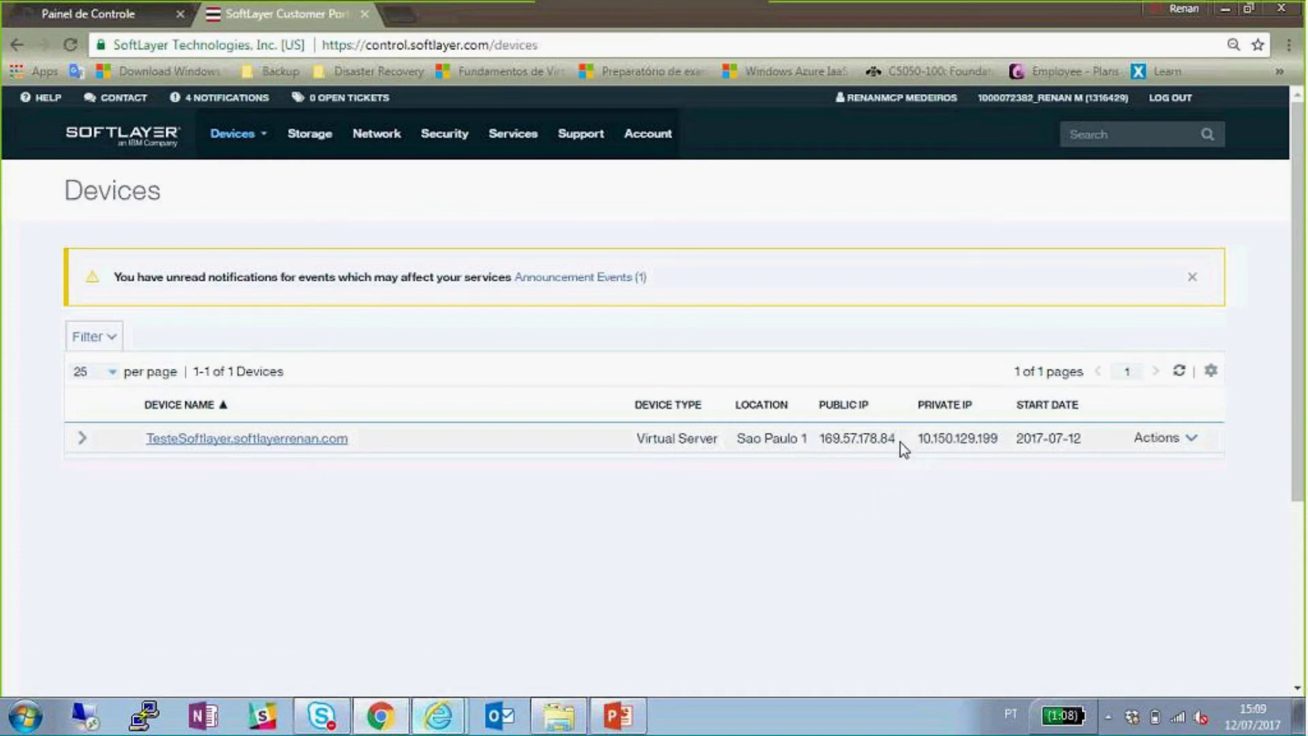
- Expand the TesteSoftlayer row, revealing its public IP and root password, then open its Configuration details page
left_click_drag(875, 450, 824, 440)
left_click(517, 443)
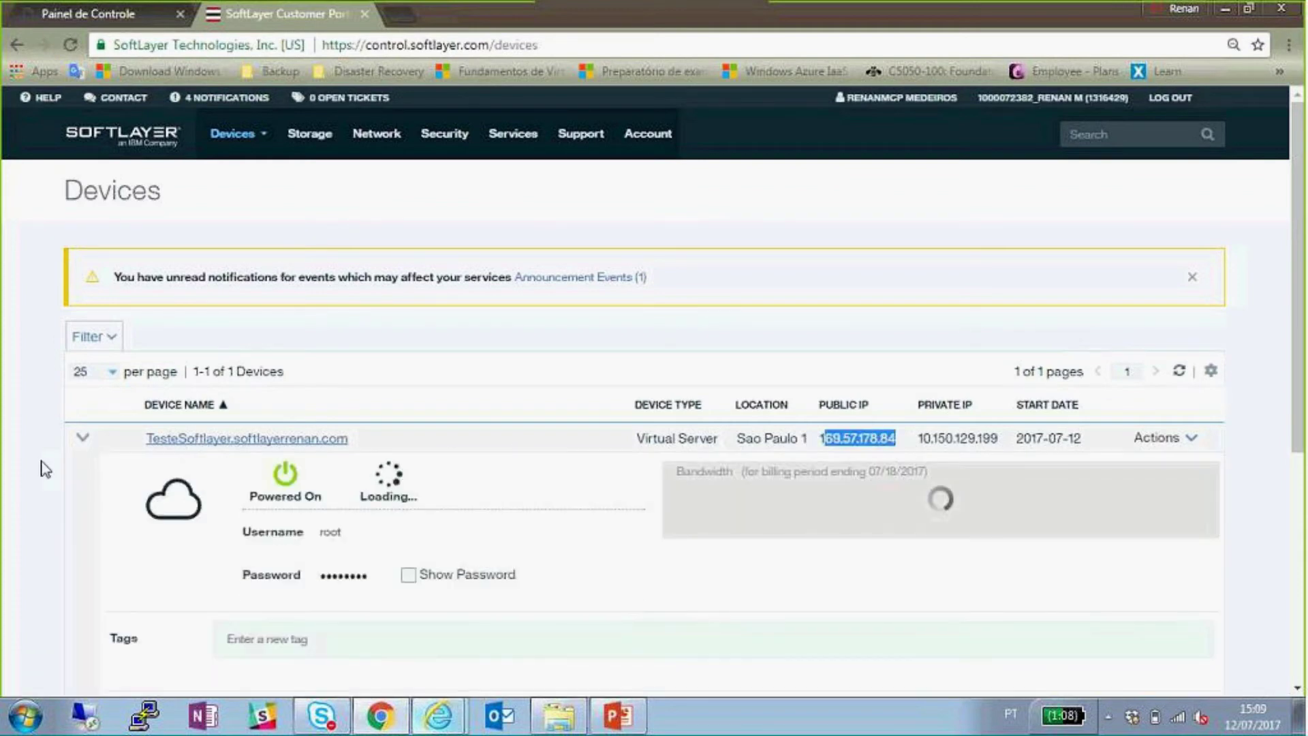
scroll(488, 490, "down", 2)
left_click(480, 489)
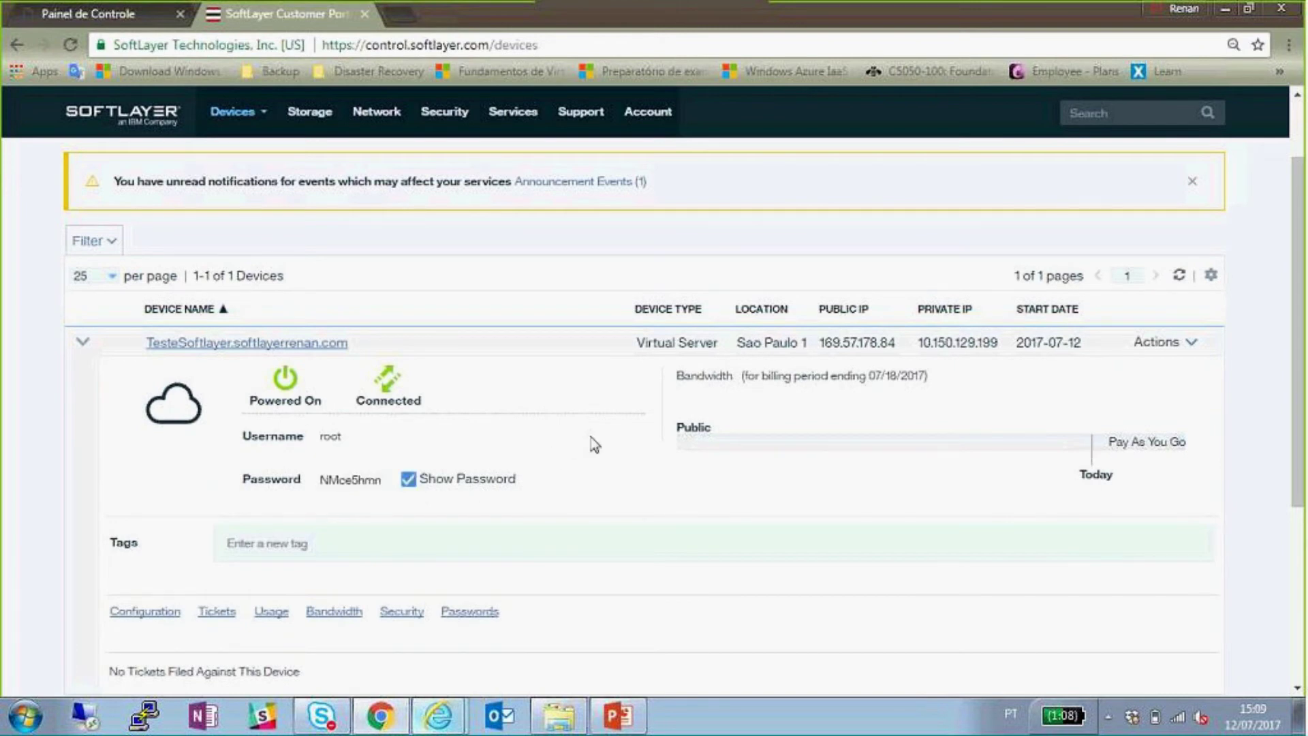
scroll(477, 435, "down", 4)
scroll(398, 490, "up", 2)
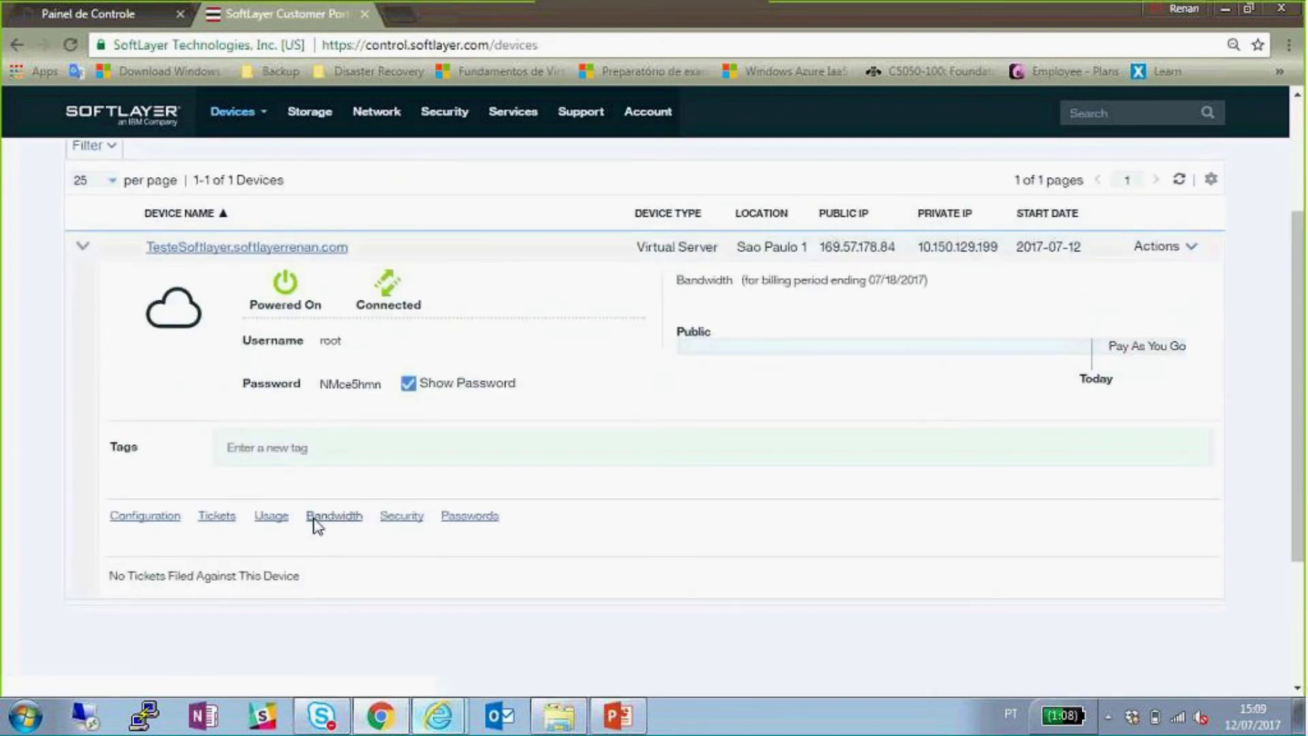
left_click(146, 518)
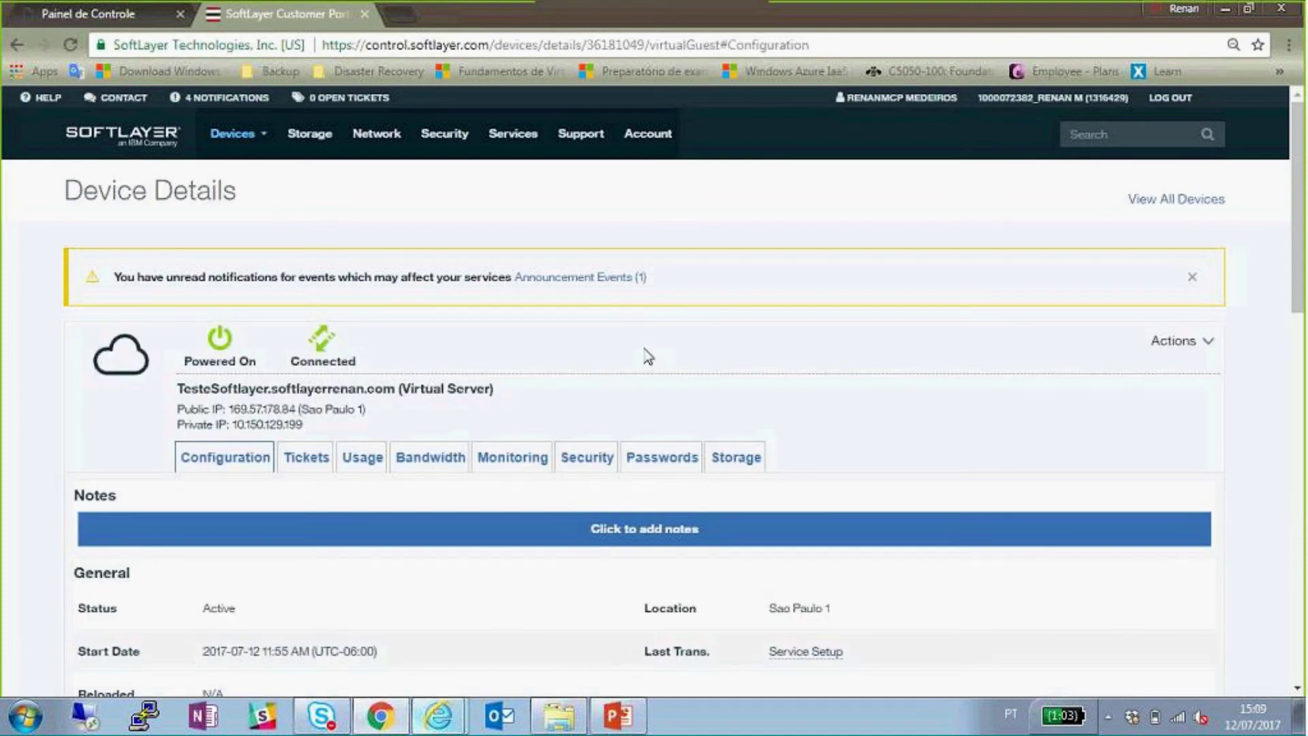
scroll(642, 353, "down", 5)
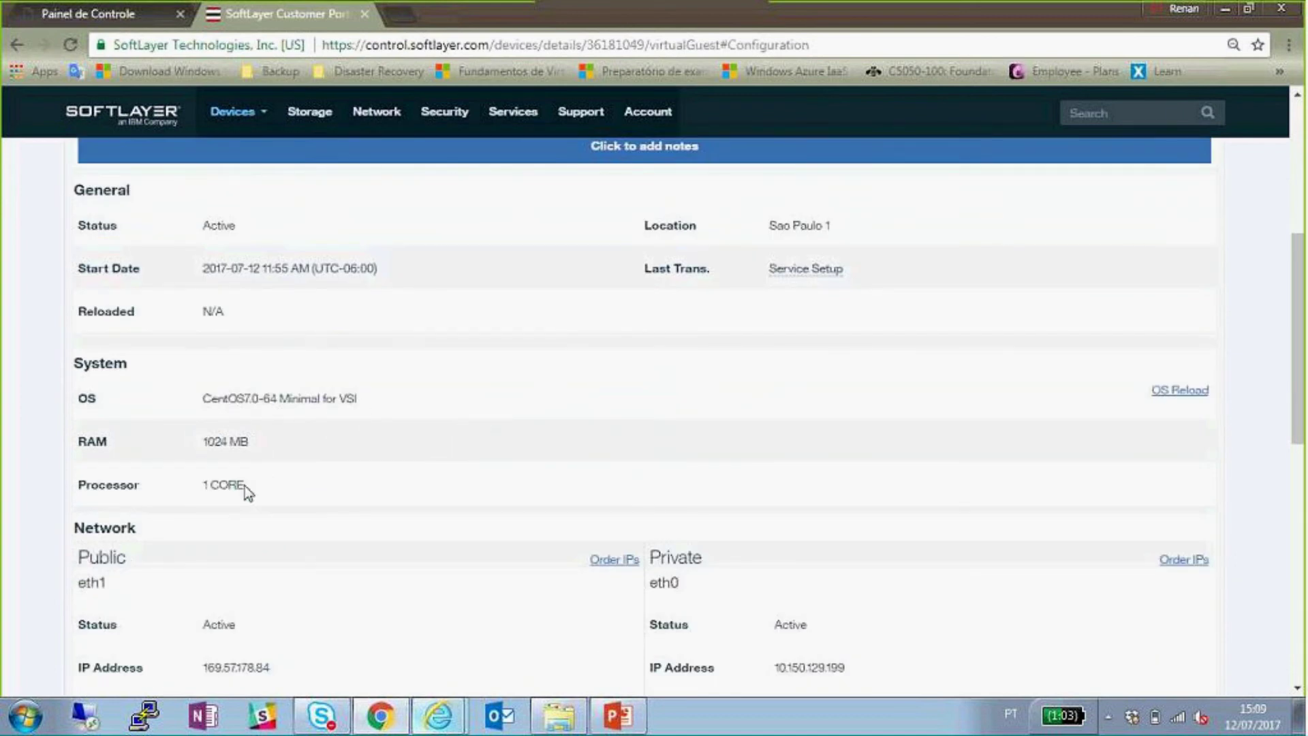
scroll(353, 532, "down", 4)
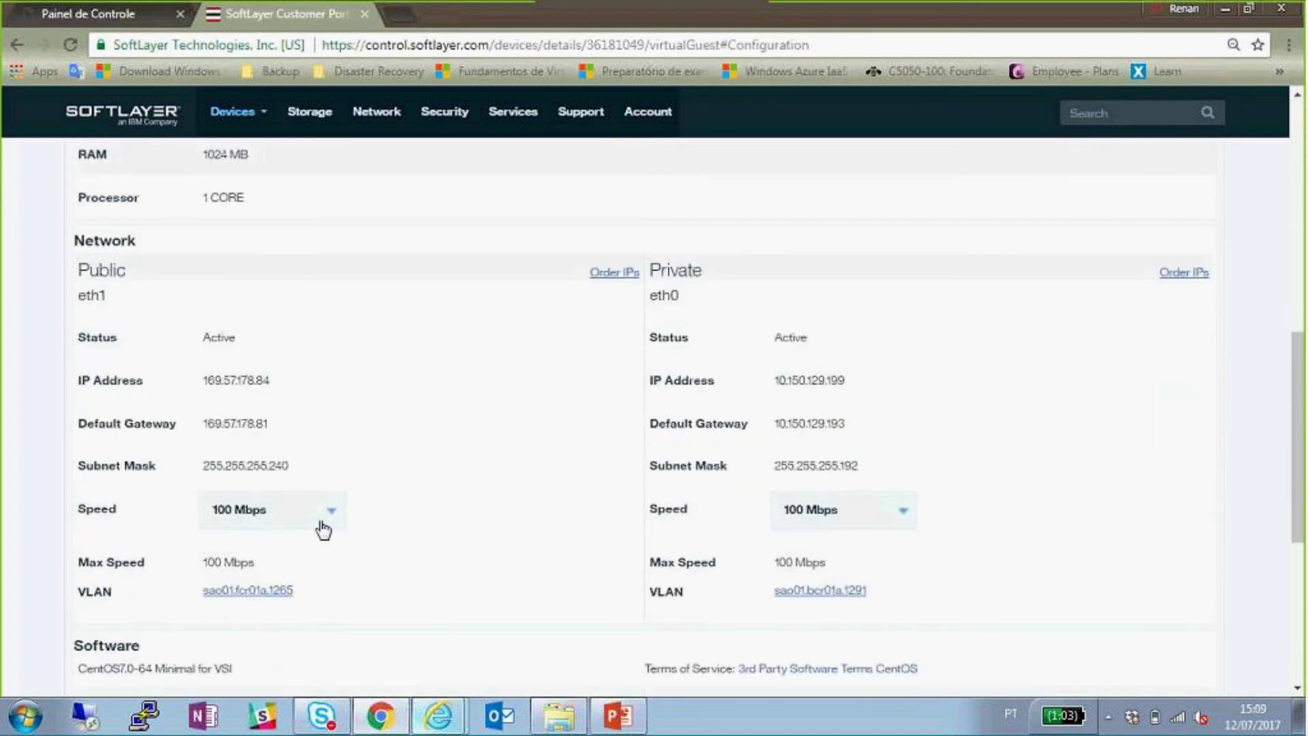
left_click(323, 529)
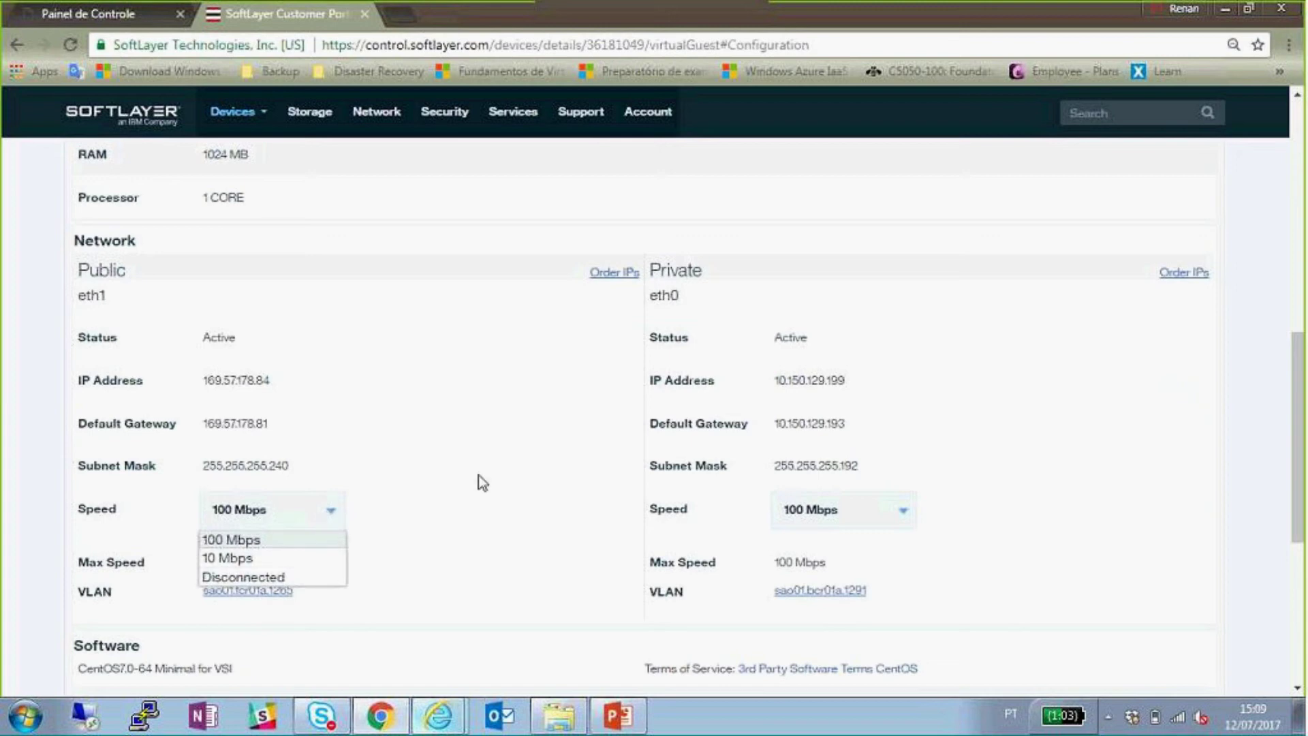
left_click(484, 530)
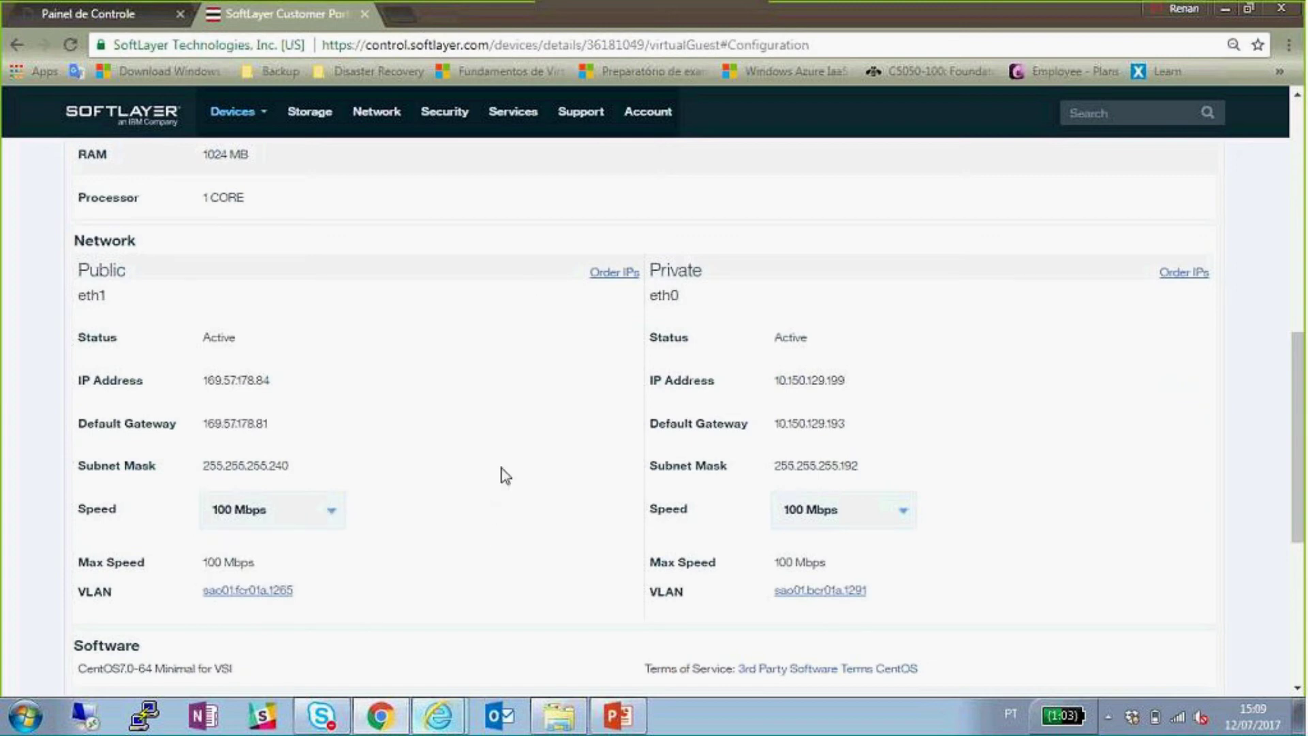
scroll(526, 386, "down", 4)
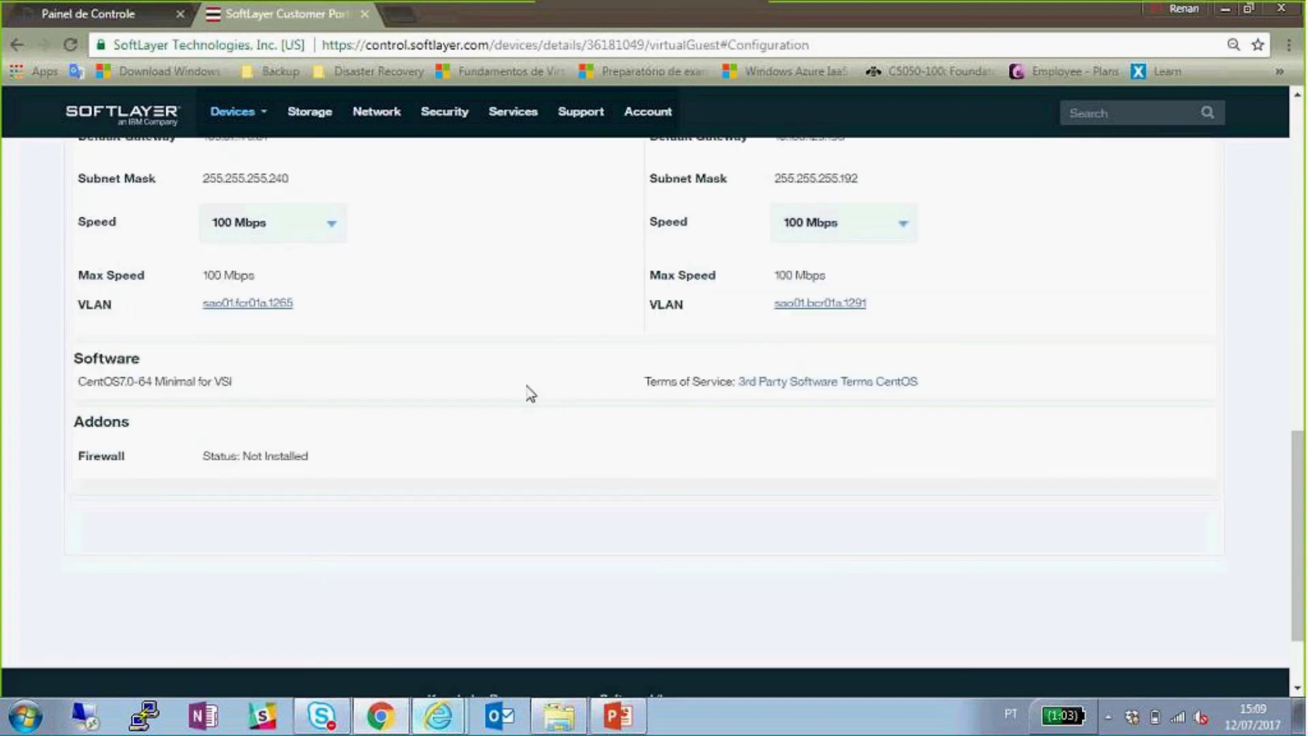
scroll(530, 394, "up", 10)
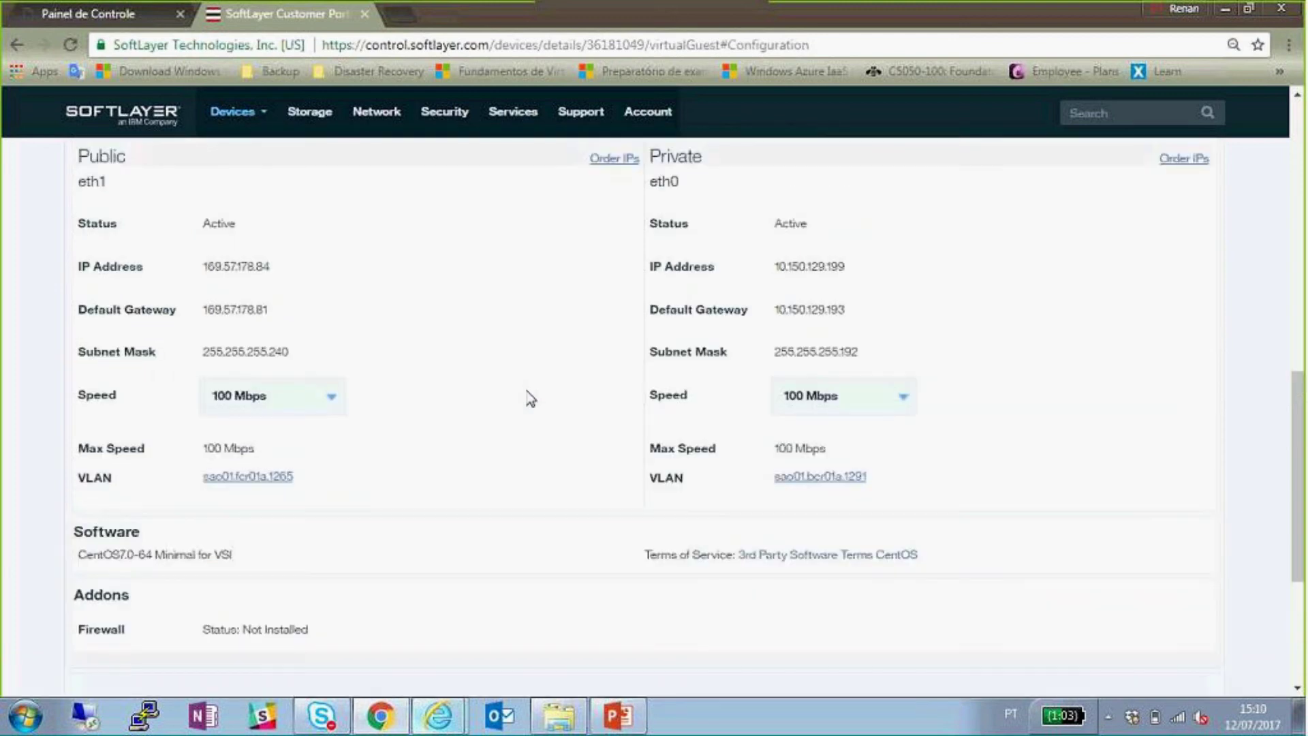
scroll(459, 242, "up", 2)
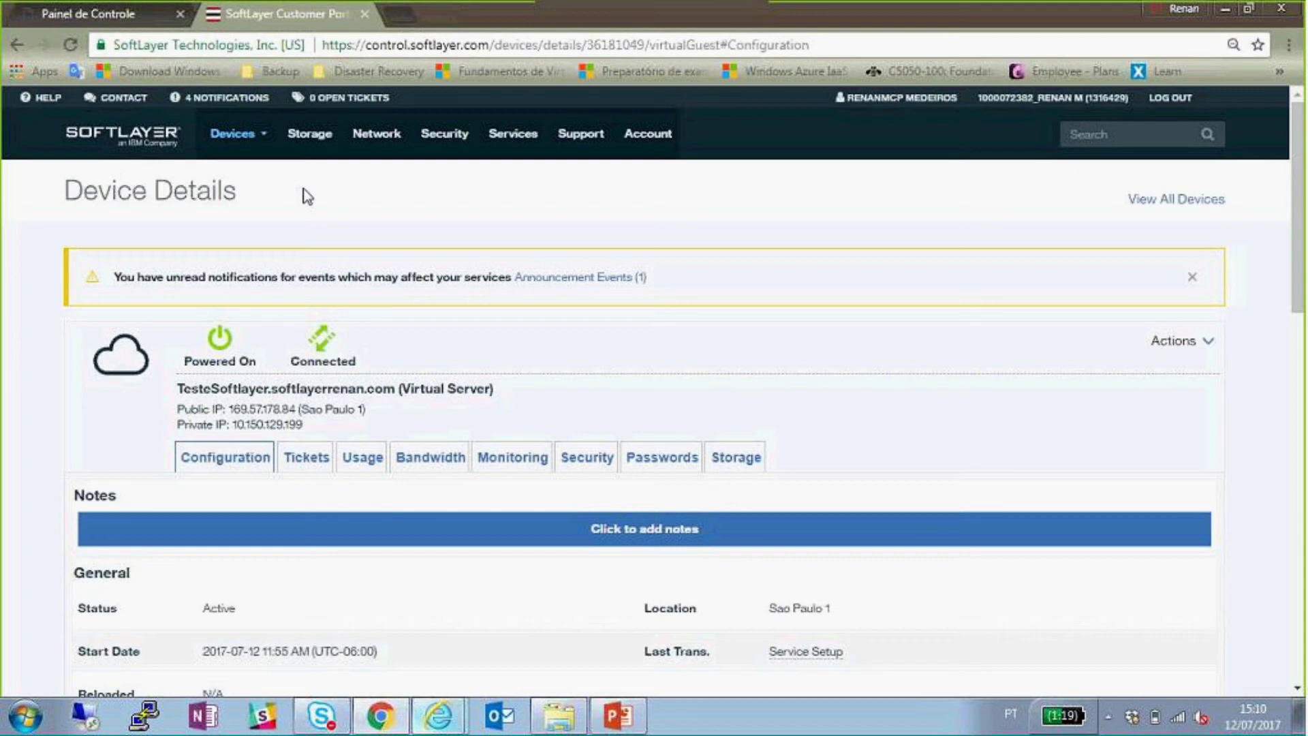
- In the Ingram control panel, open active SoftLayer subscription 1126989 from Conta > Assinaturas
left_click(126, 19)
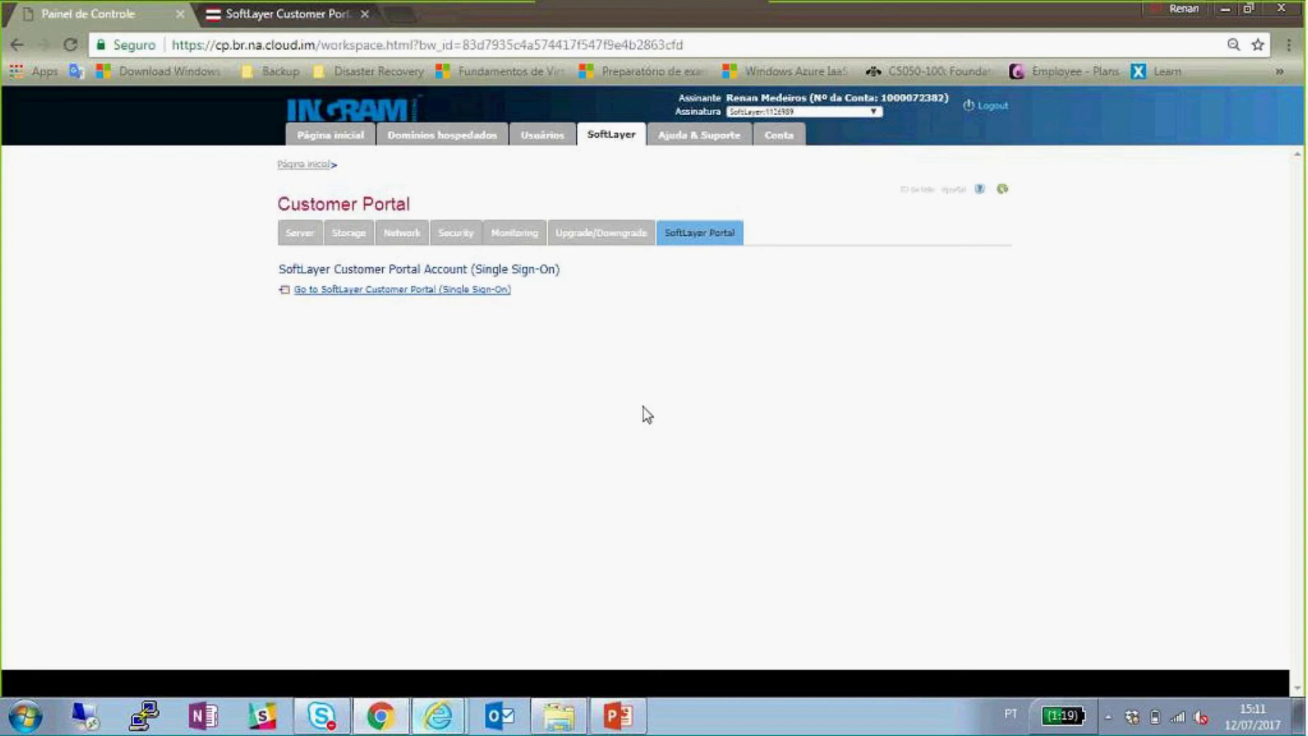
left_click(780, 148)
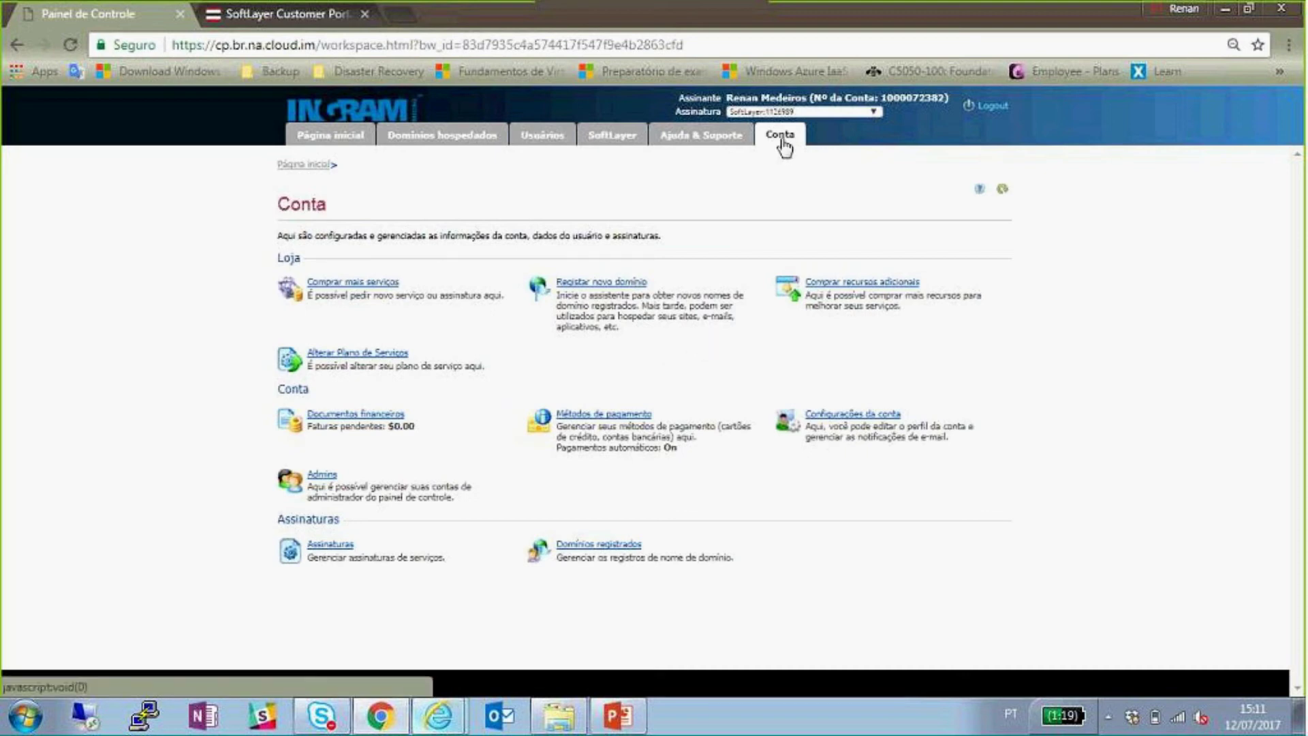
left_click(334, 546)
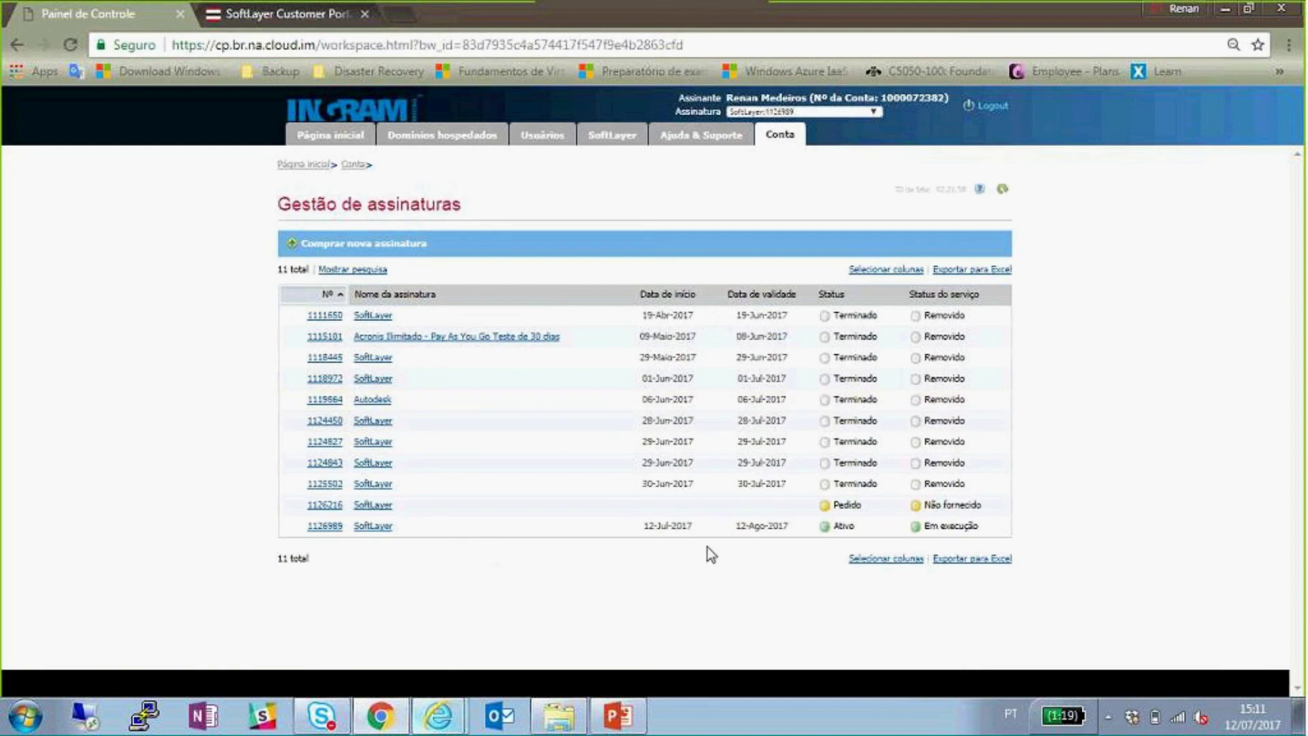
left_click(372, 529)
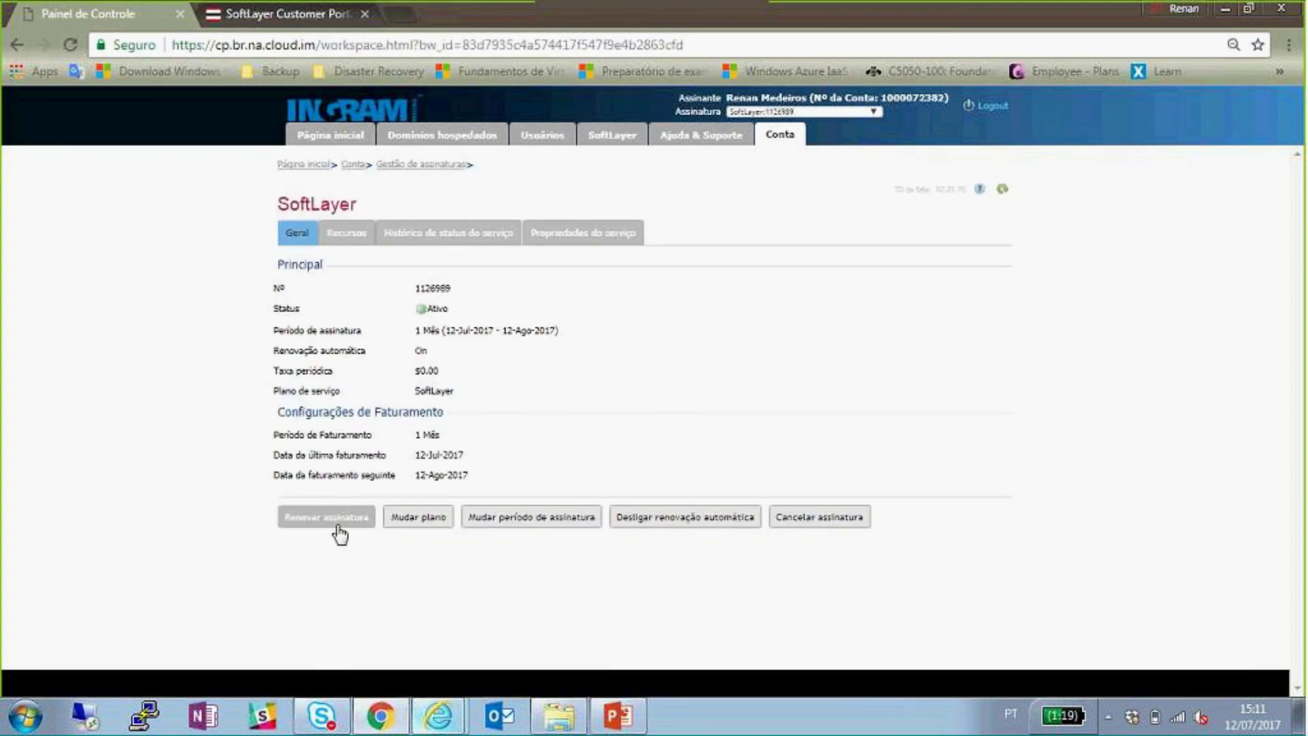
- Cancel subscription 1126989 with reason 'Project has ended' and comment 'Demo fei realizada com sucesso. Finalizando...'
left_click(821, 521)
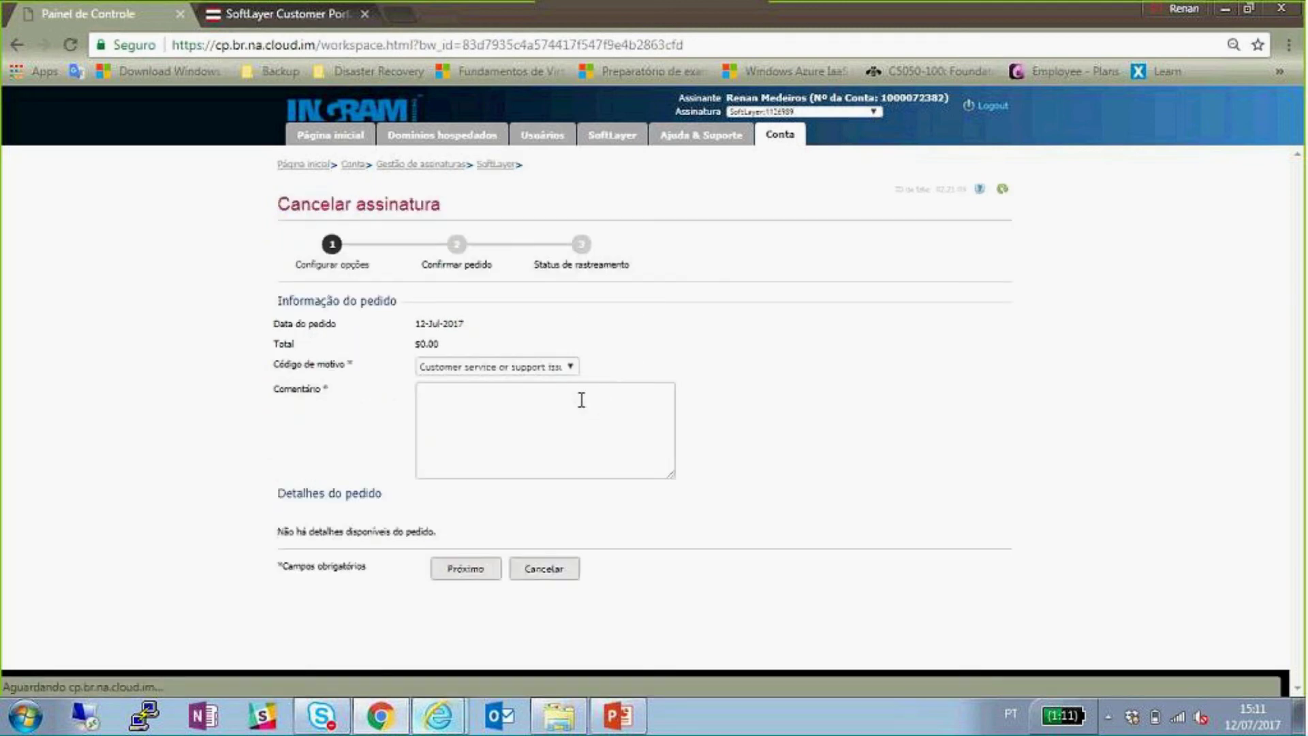
left_click(563, 368)
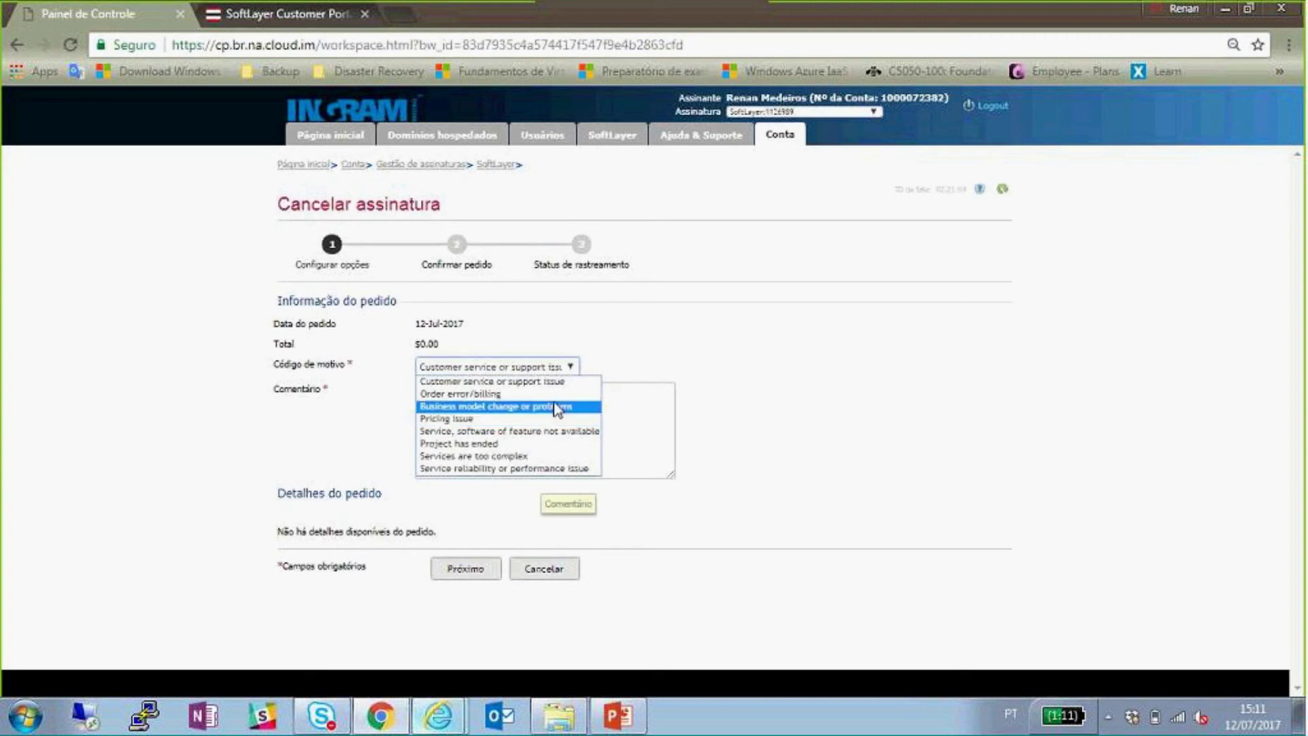
left_click(506, 444)
left_click(519, 426)
type("Demo ")
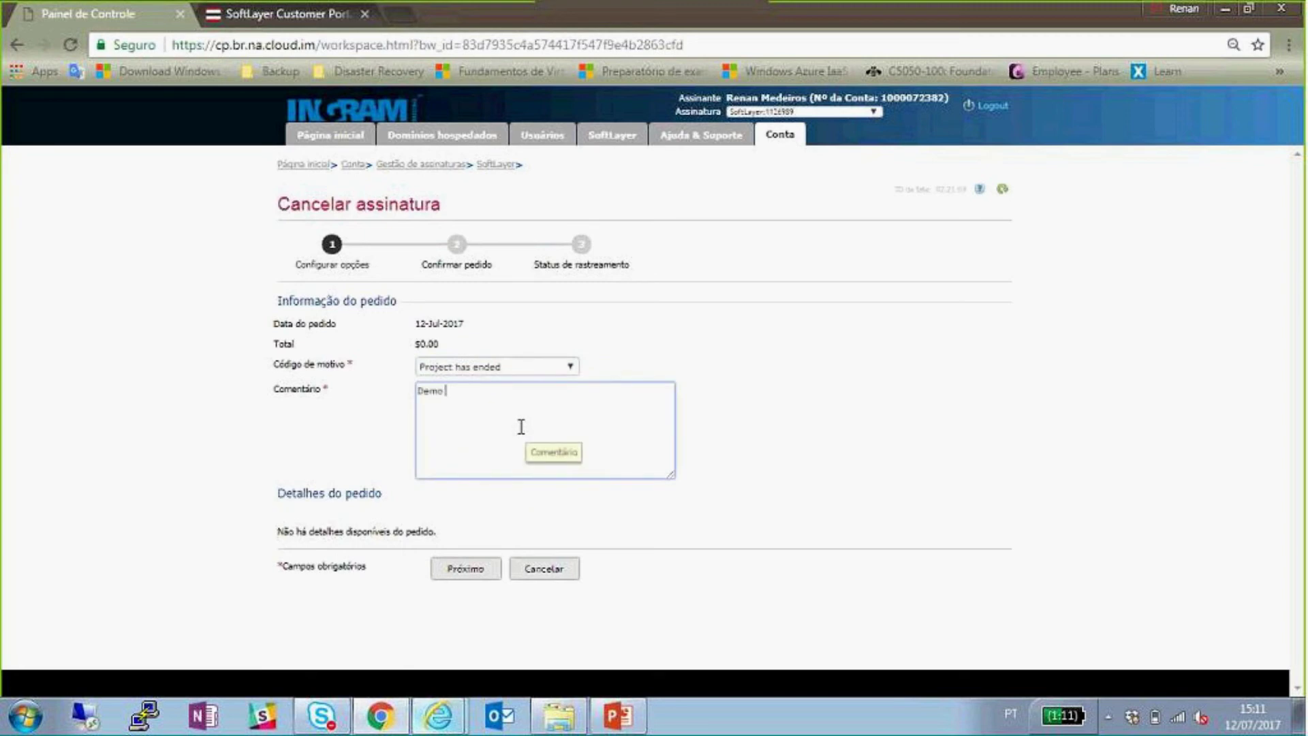
type("fei realizada com sucesso. Finalizando...")
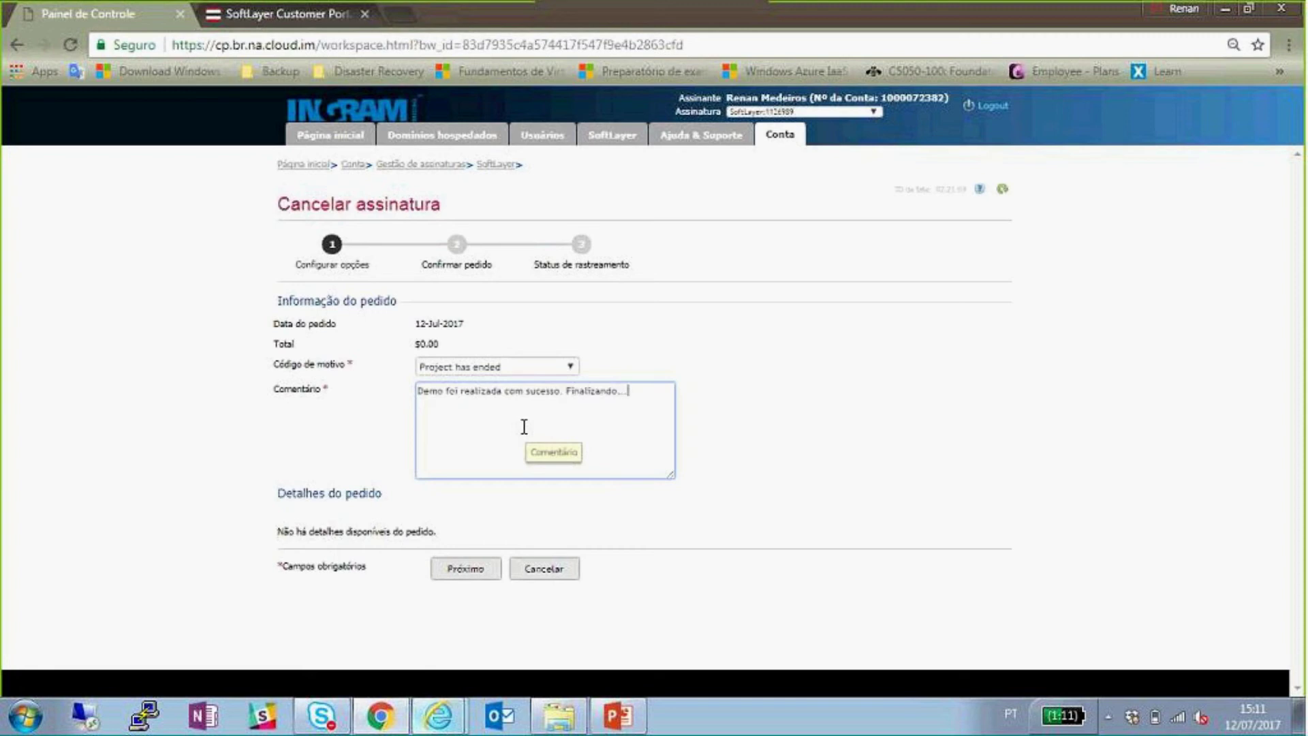
left_click(463, 571)
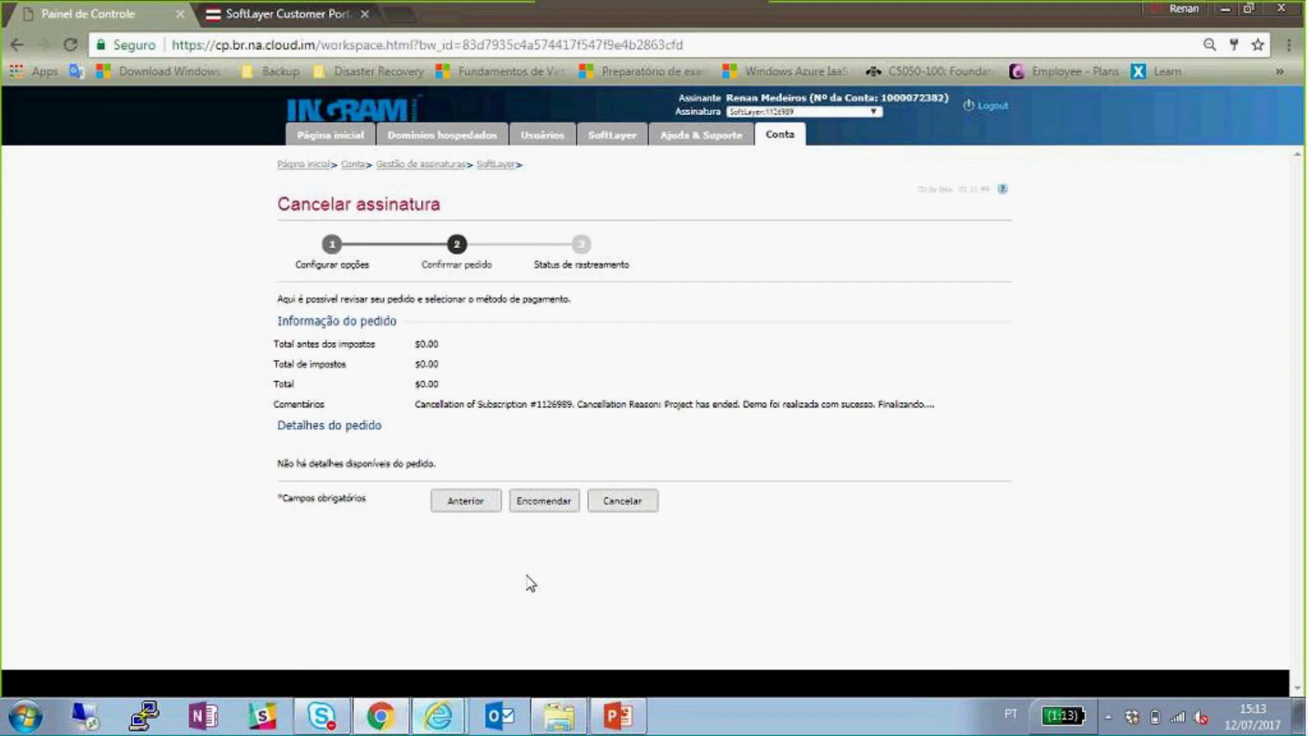
- Place the cancellation order for subscription 1126989 and confirm the order-placed message
left_click(545, 507)
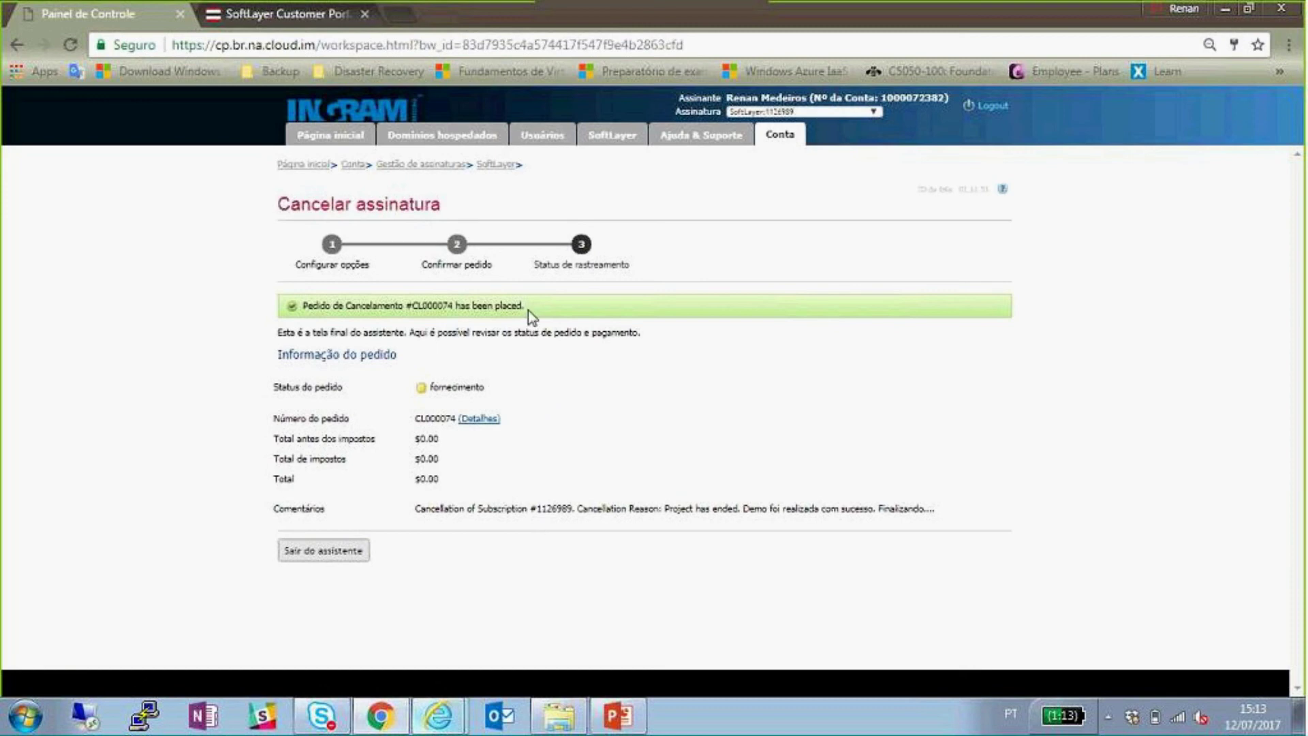
left_click_drag(525, 305, 303, 306)
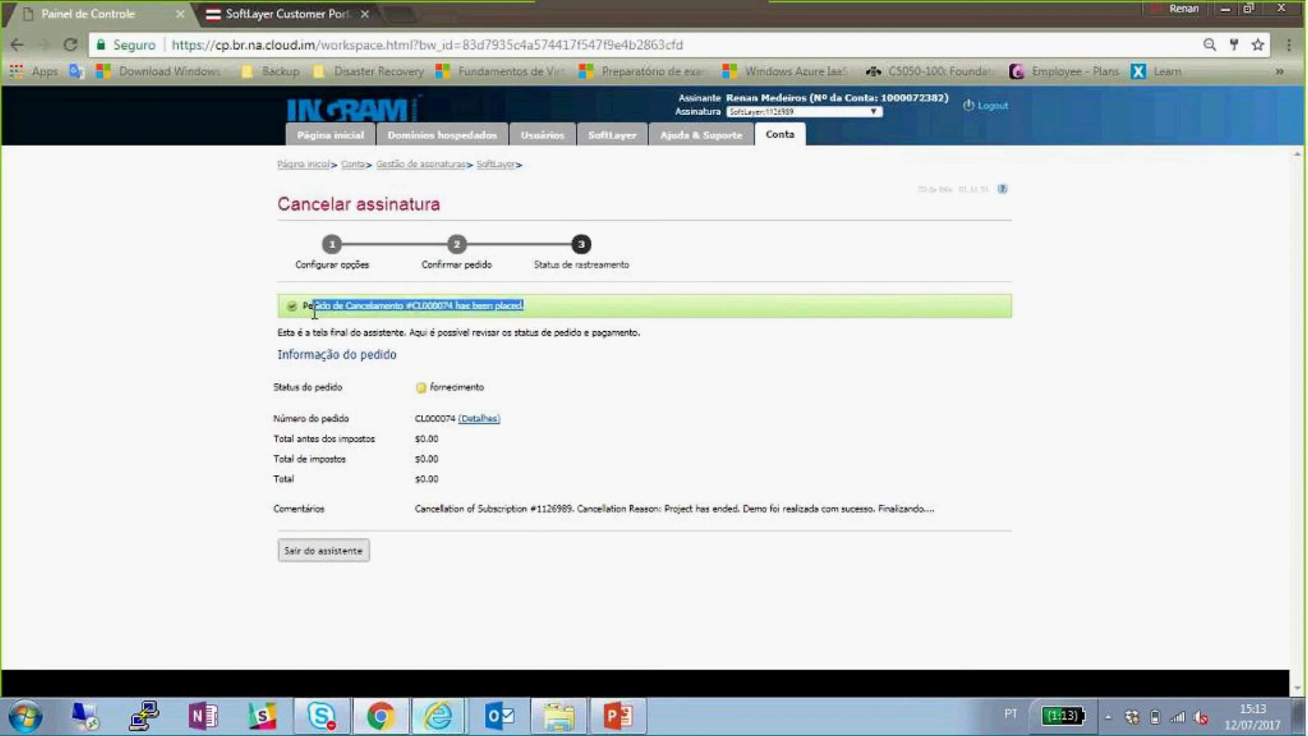
left_click(533, 373)
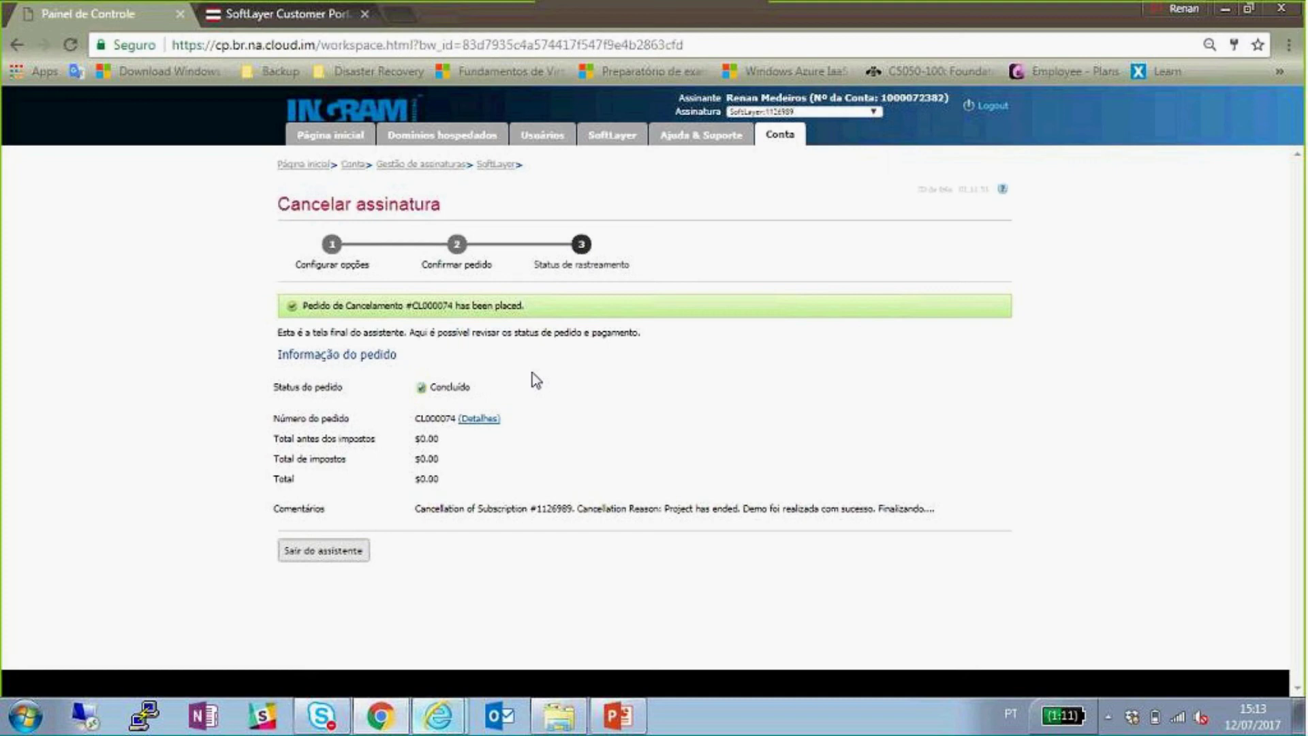
- Exit the cancellation wizard and return to the SoftLayer portal's TesteSoftlayer device page
left_click(318, 553)
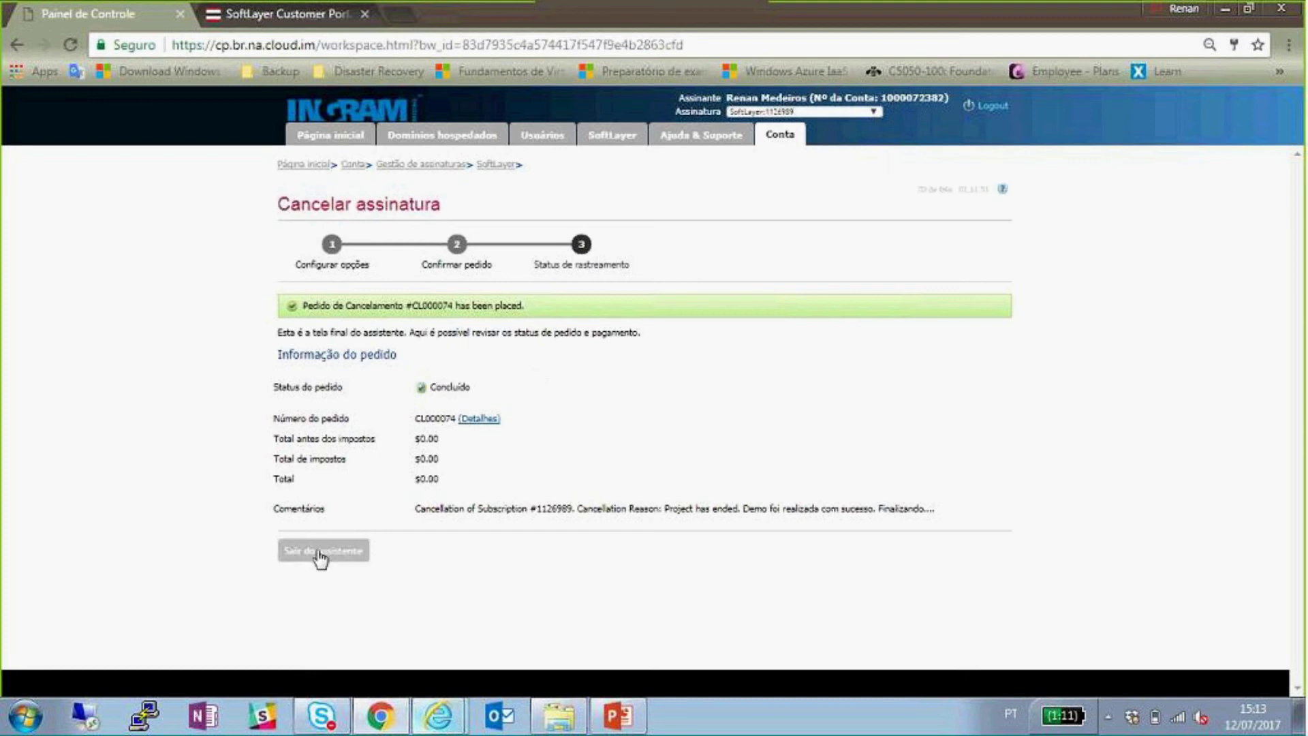
left_click(320, 554)
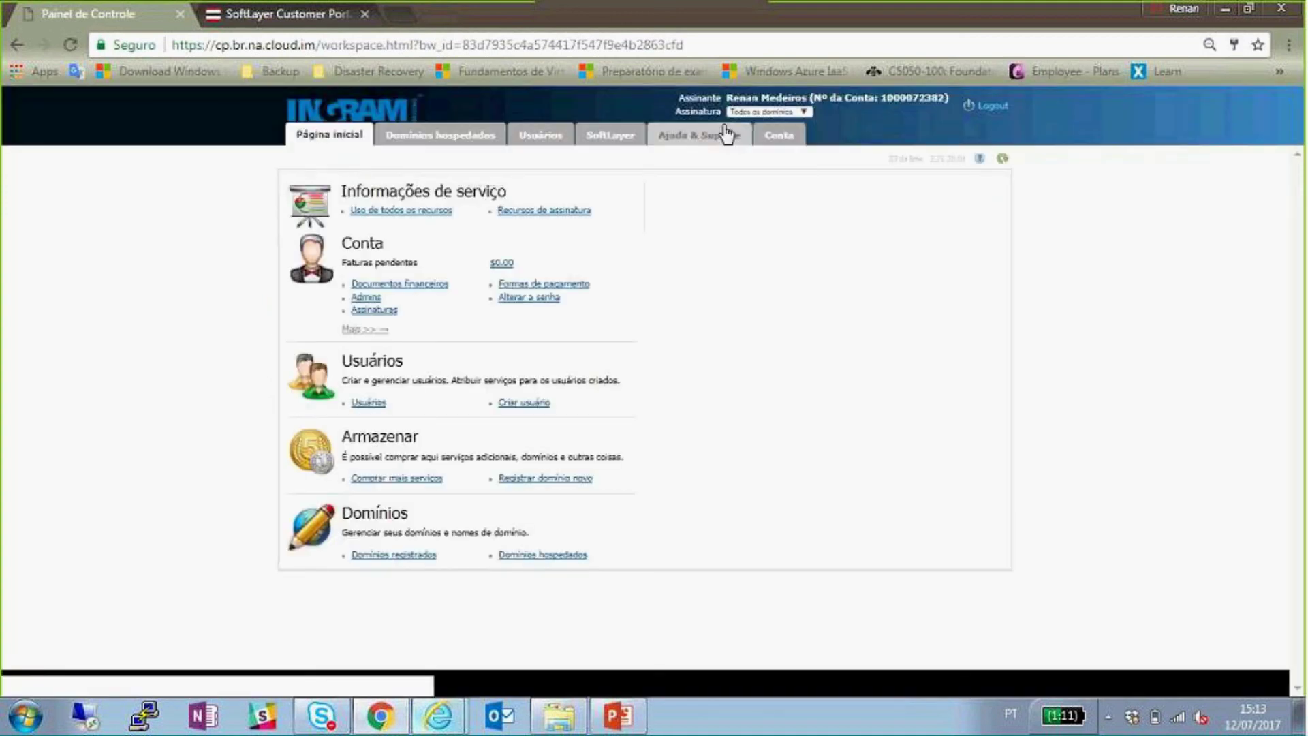
left_click(782, 113)
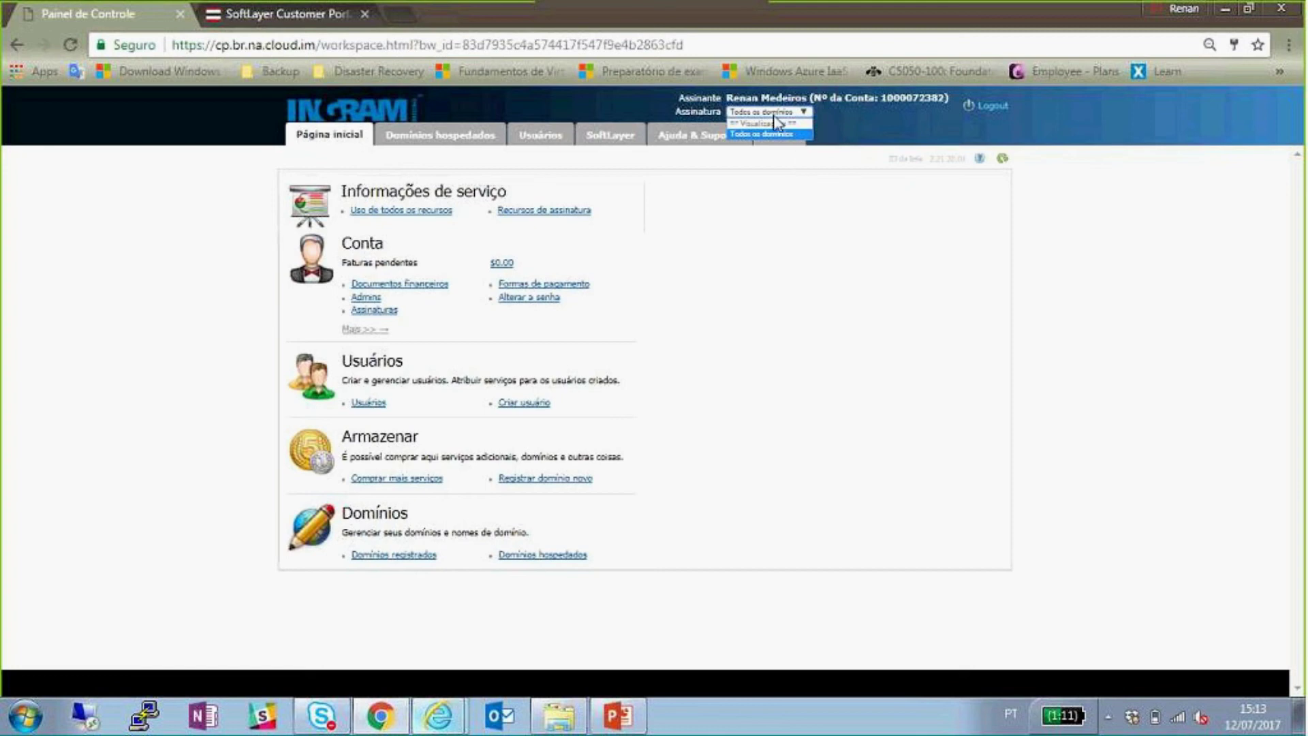
left_click(767, 187)
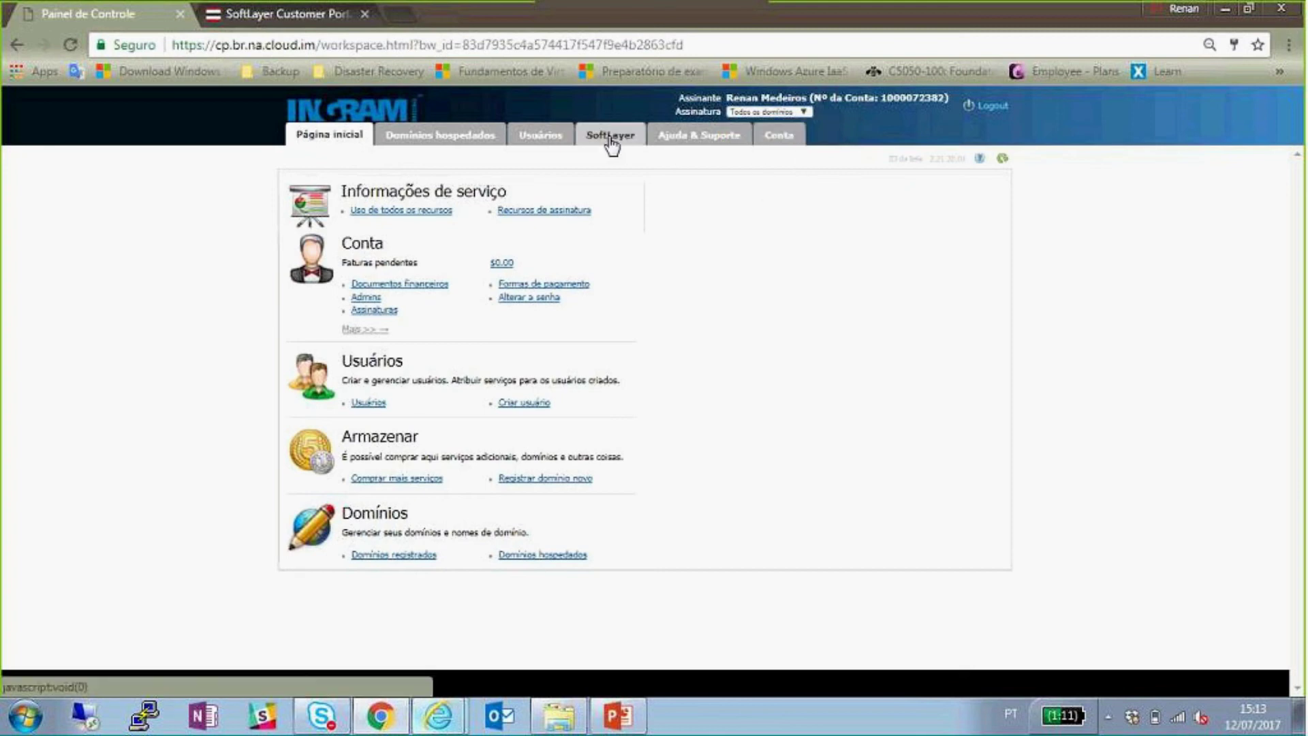
left_click(611, 136)
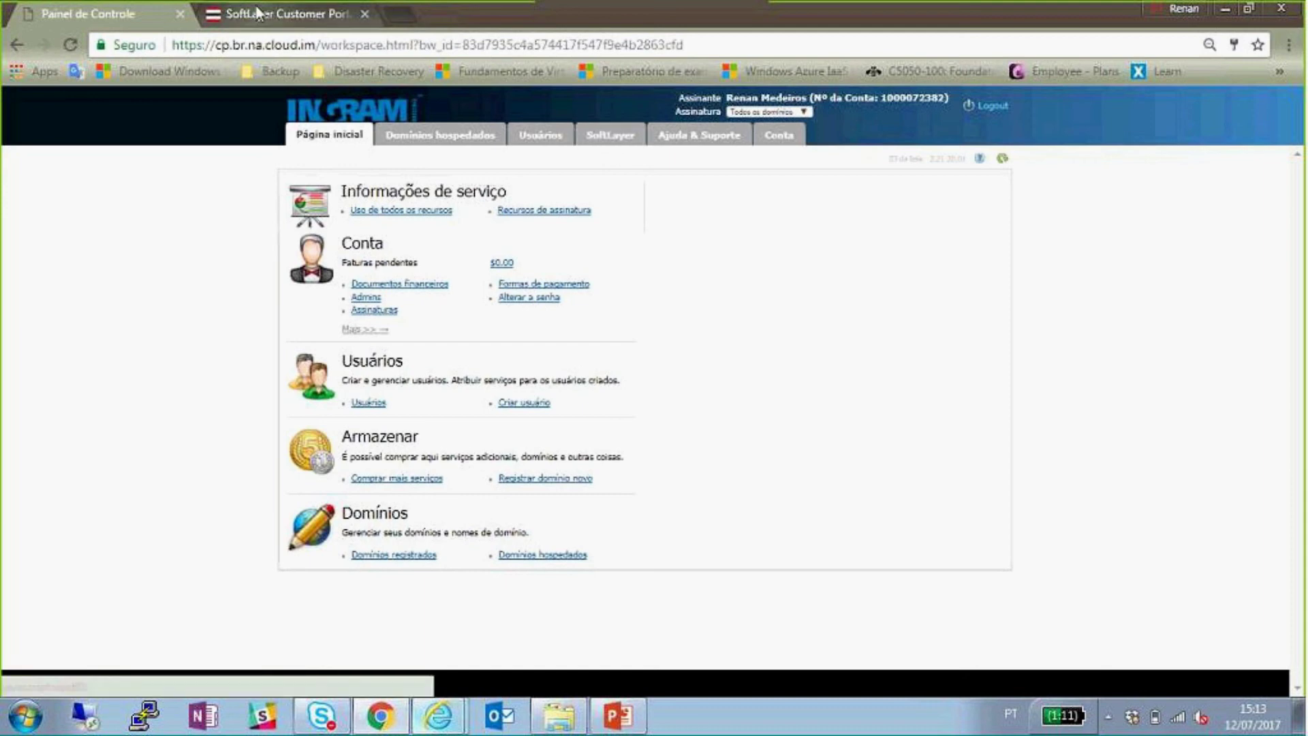
left_click(286, 14)
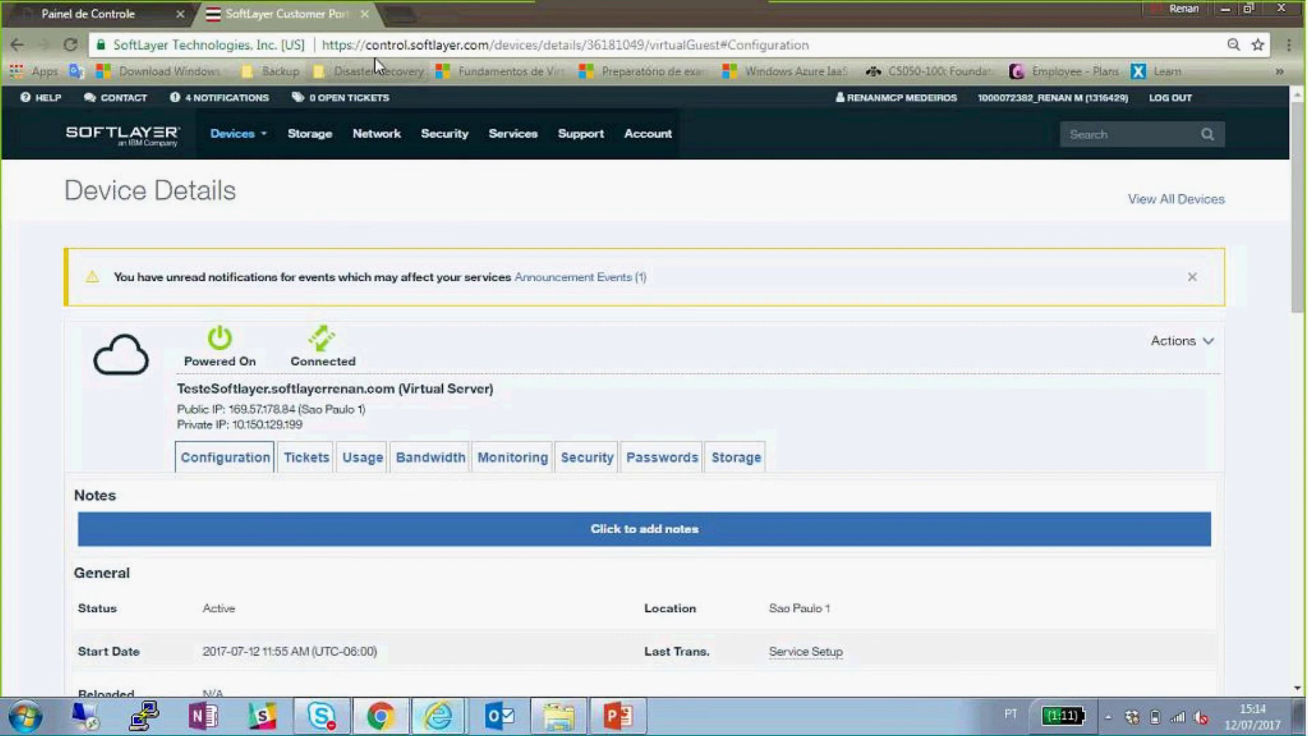
- Close the SoftLayer portal tab and display PowerPoint's closing 'Obrigado!' slide (slide 2)
left_click(364, 13)
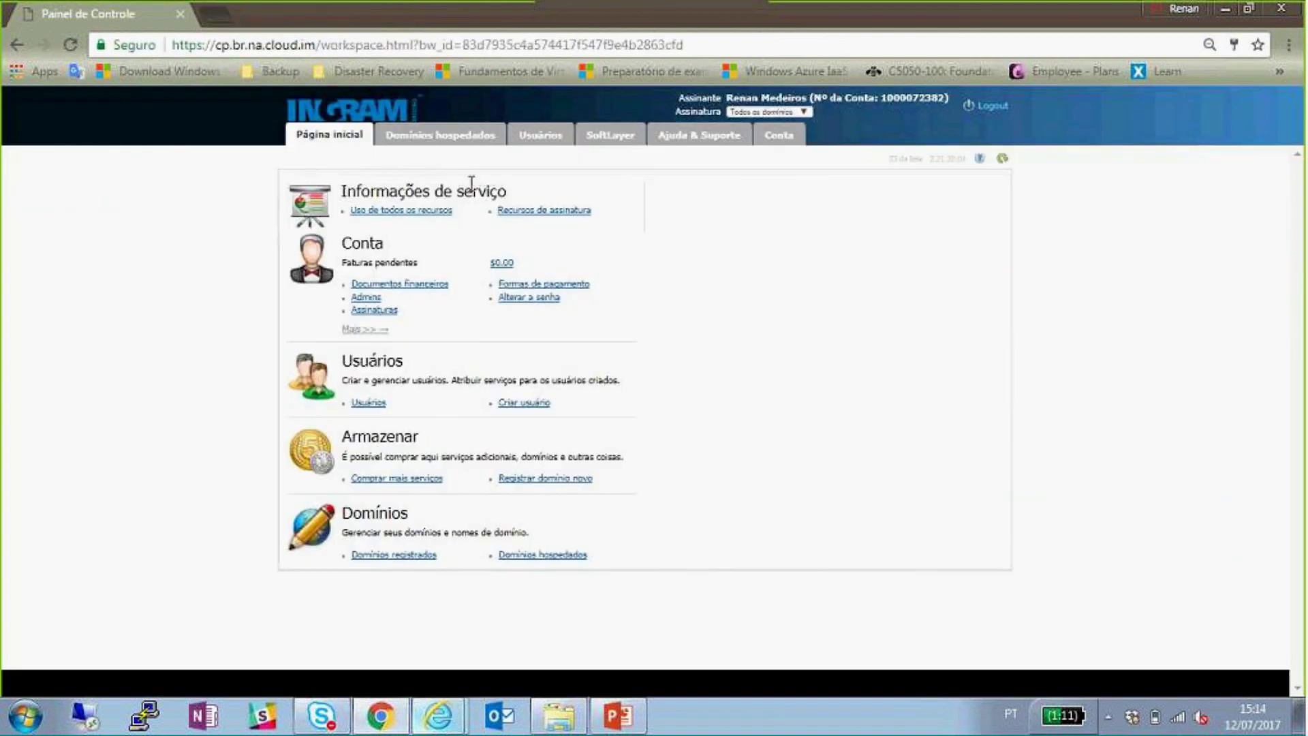
left_click(620, 722)
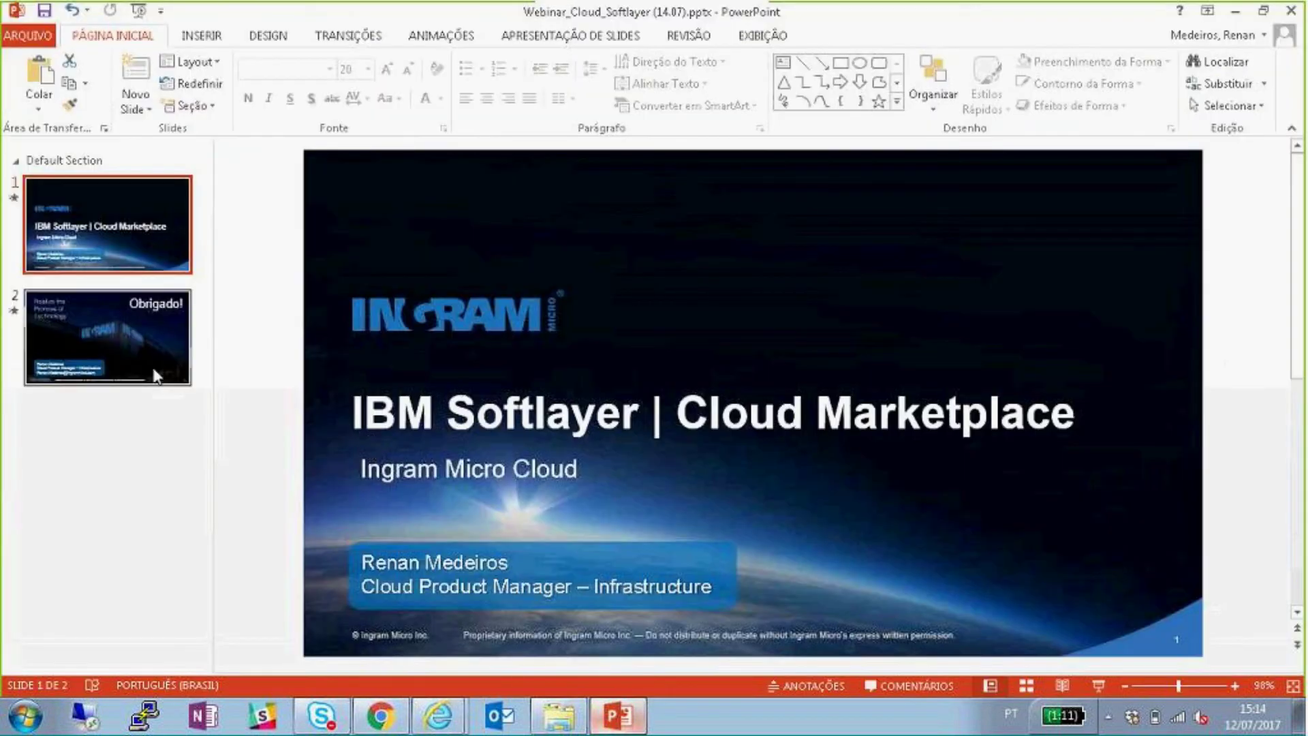
left_click(153, 370)
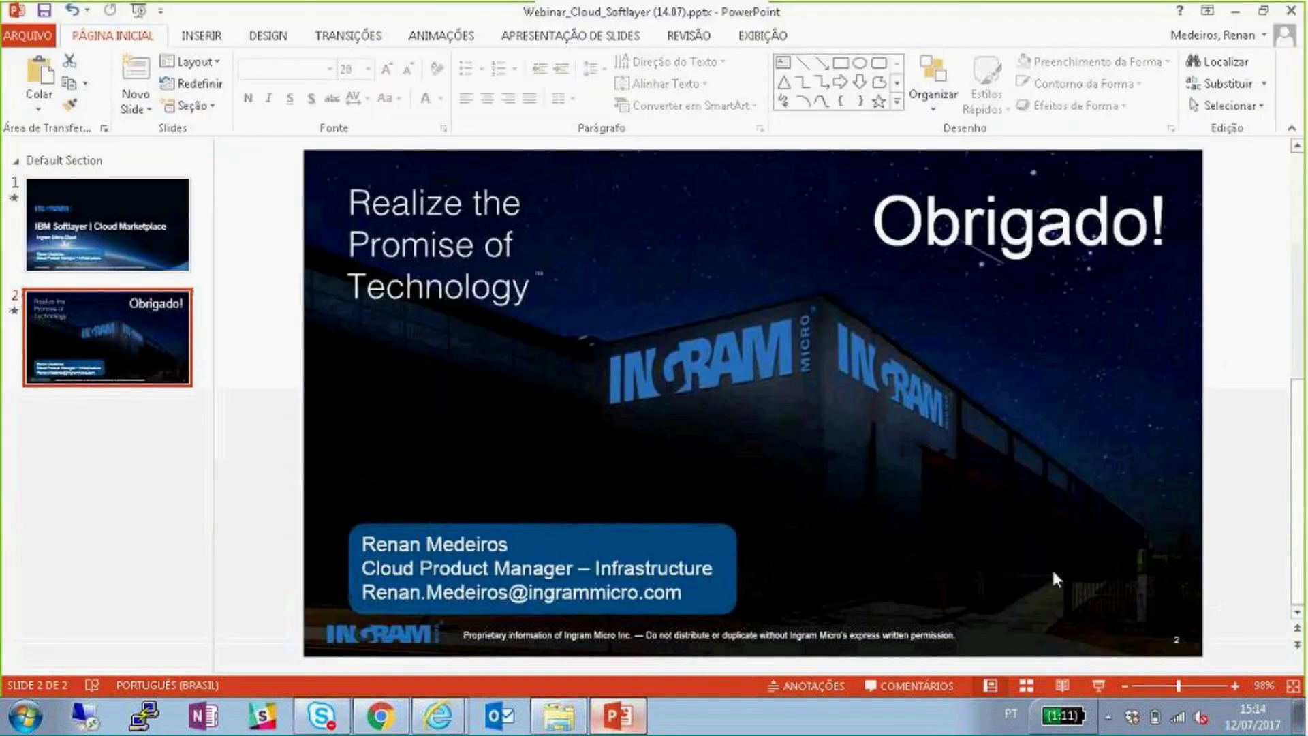